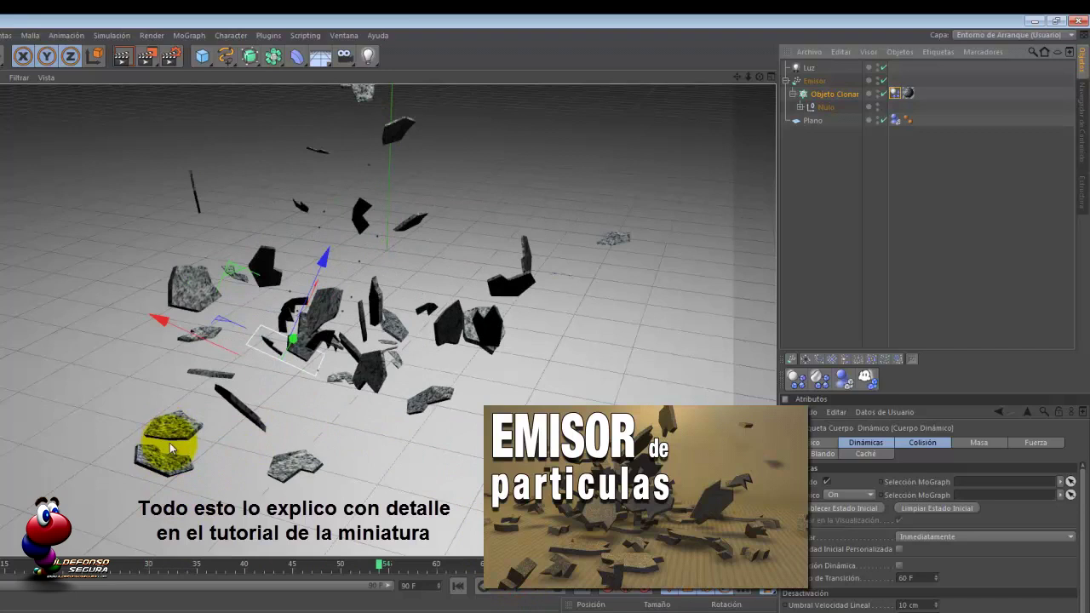
Add a Cuerpo Colisionador simulation tag to the Plano object
left_click(813, 122)
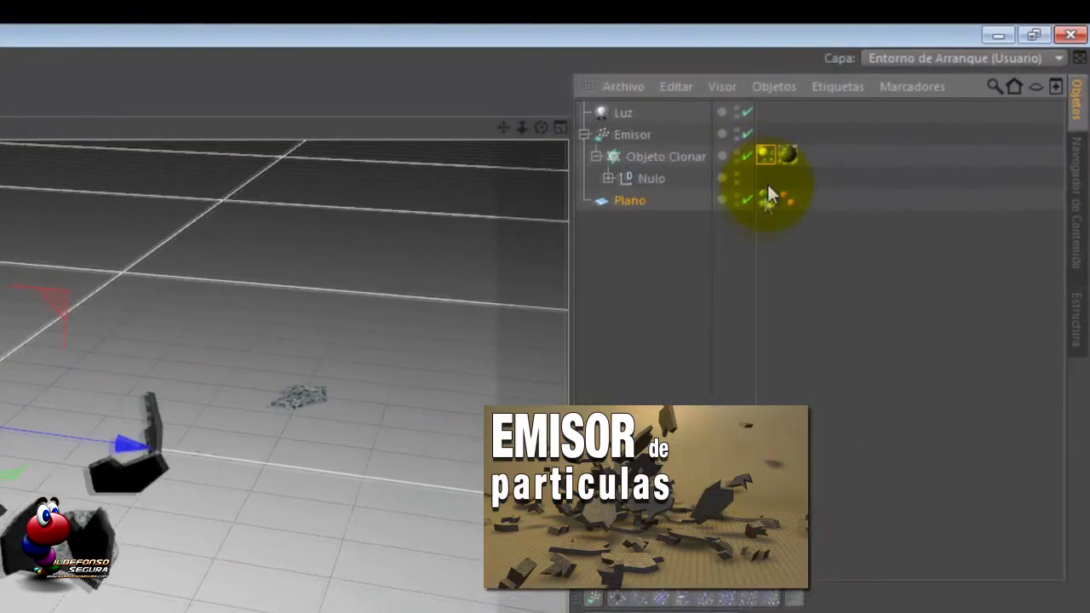
right_click(652, 201)
mouse_move(711, 286)
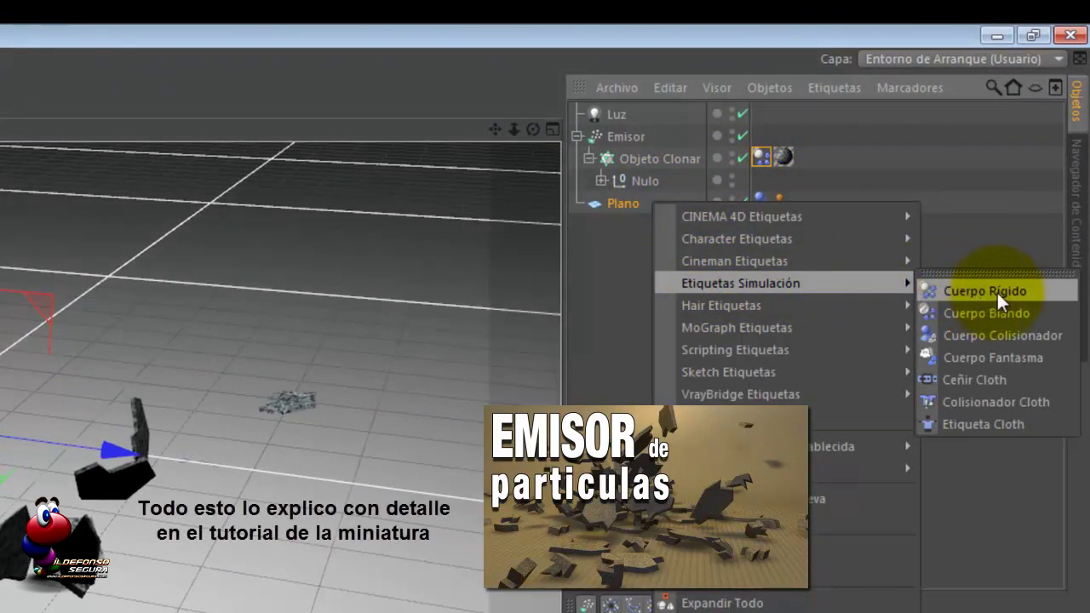
left_click(981, 338)
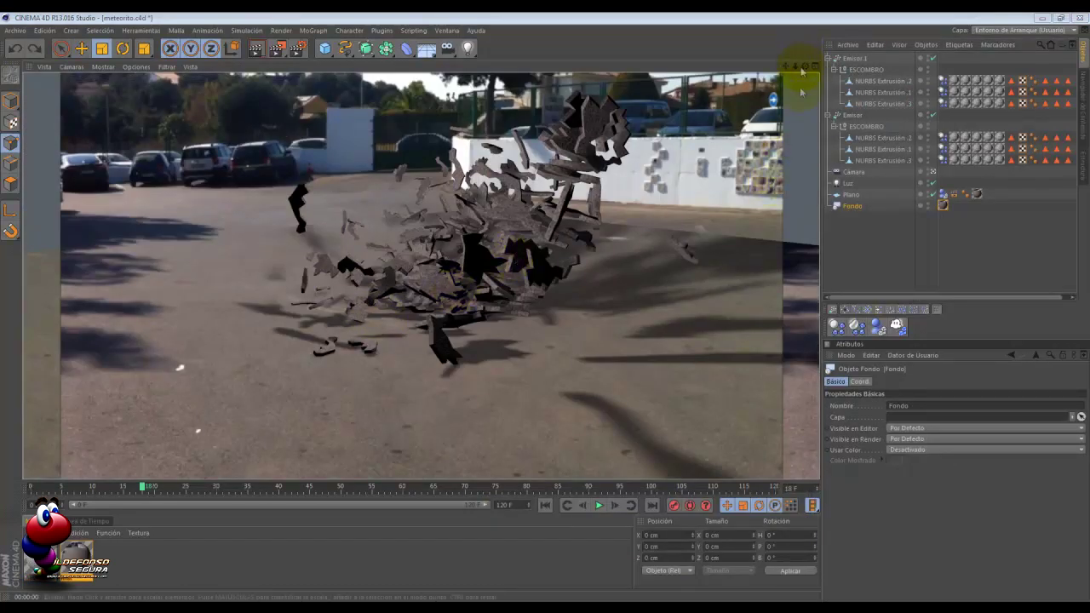
Examine the Plano ground, the Fondo option among the environment objects, and the scene's existing Fondo object
left_click(852, 195)
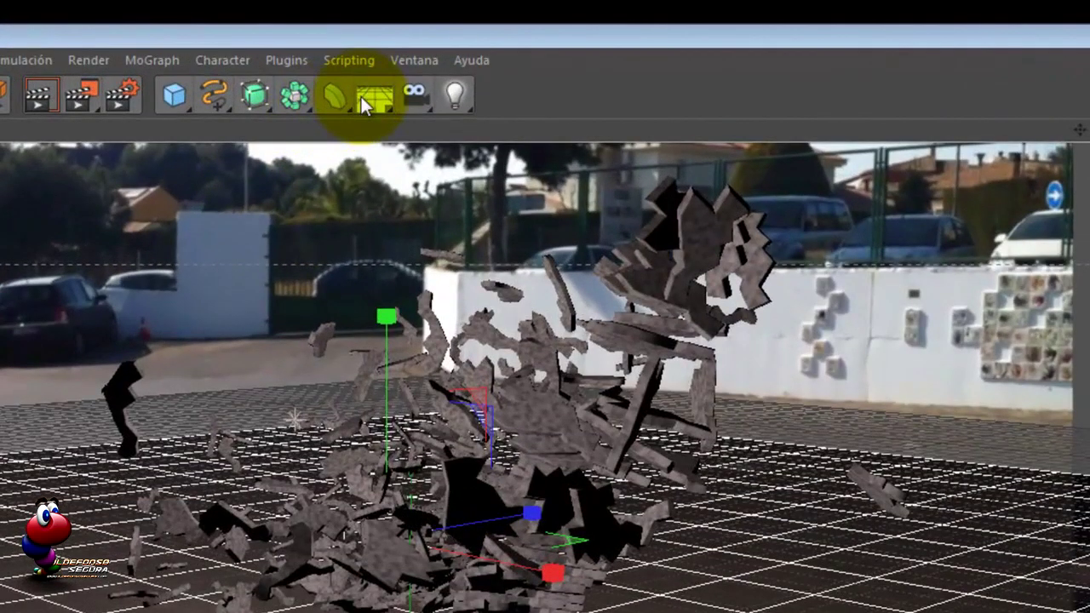
left_click(367, 97)
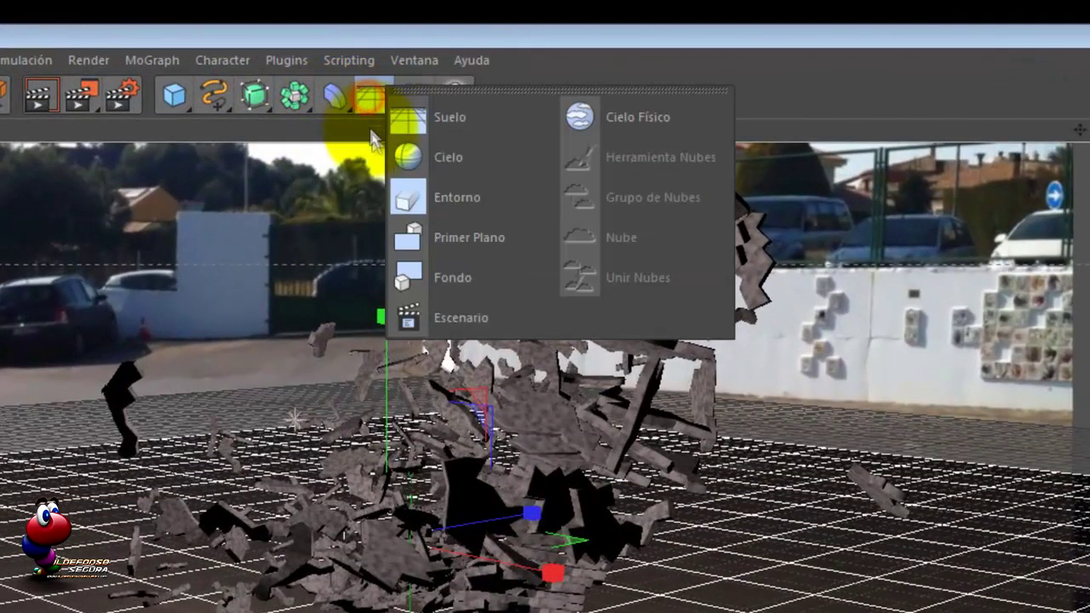
left_click(482, 284)
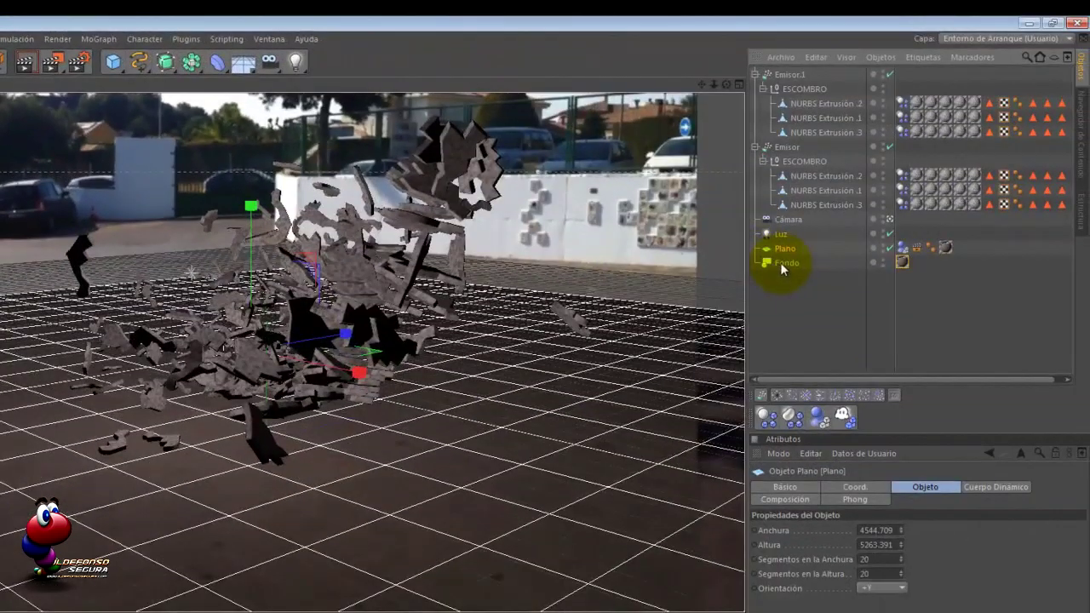
left_click(784, 266)
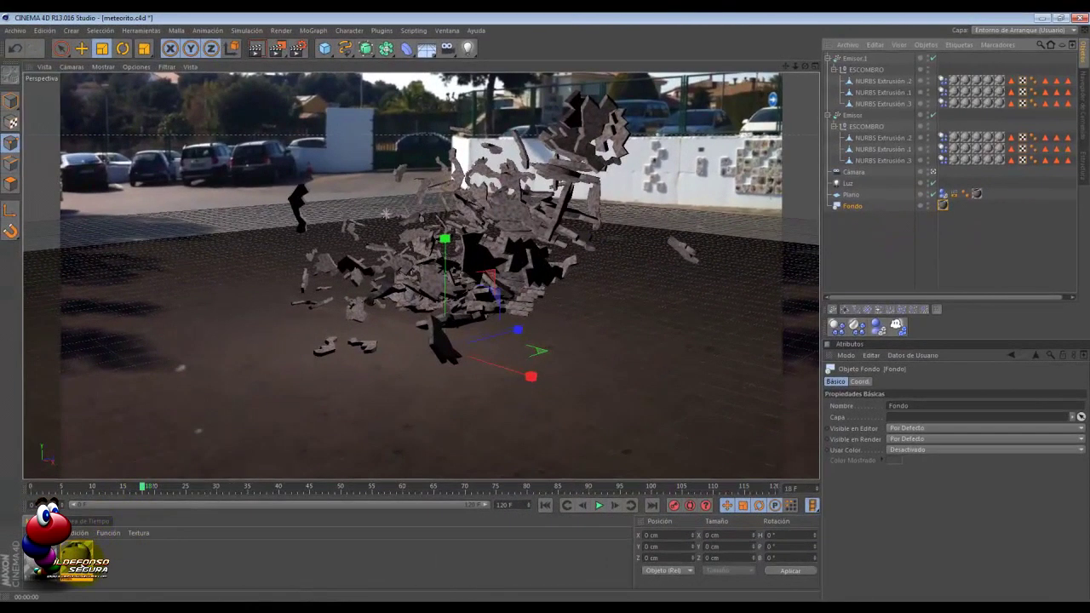
Inspect the image texture in the colour channel of the background material Mat, then close the material editor
double_click(77, 561)
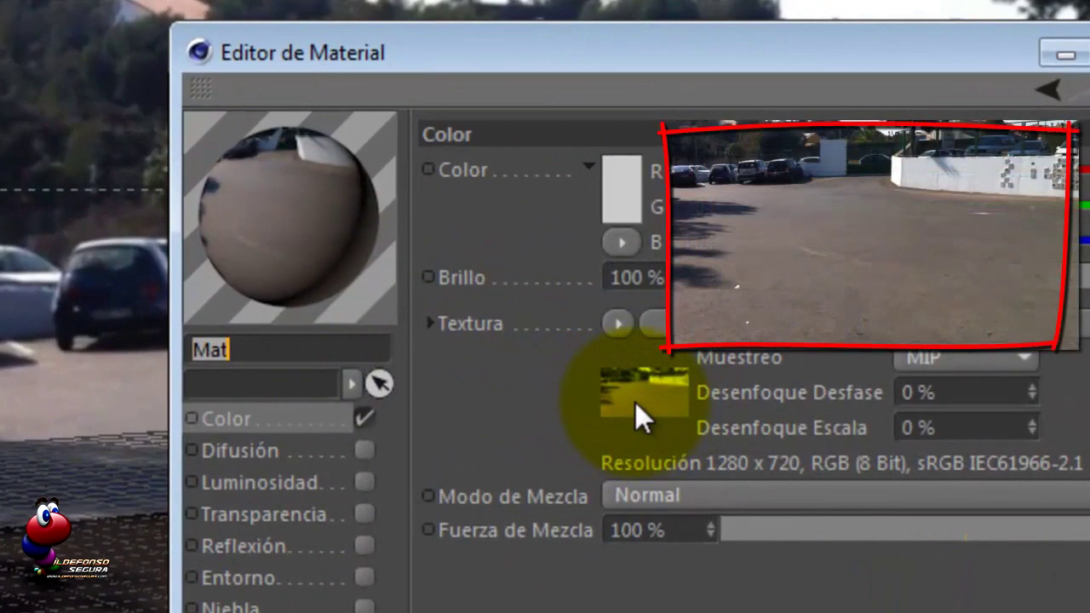
double_click(563, 357)
left_click(586, 277)
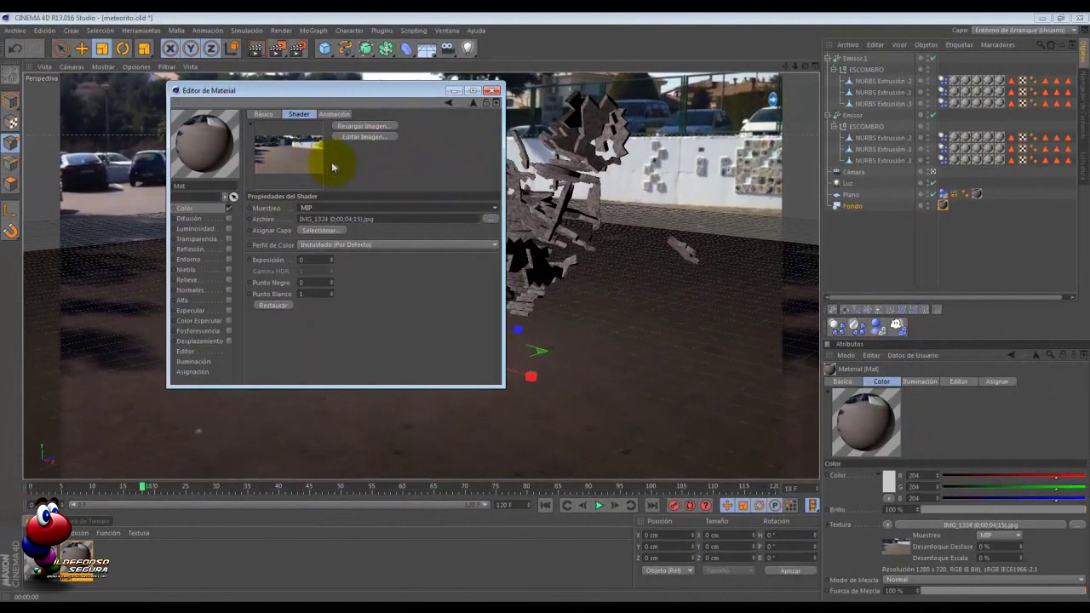
left_click(345, 162)
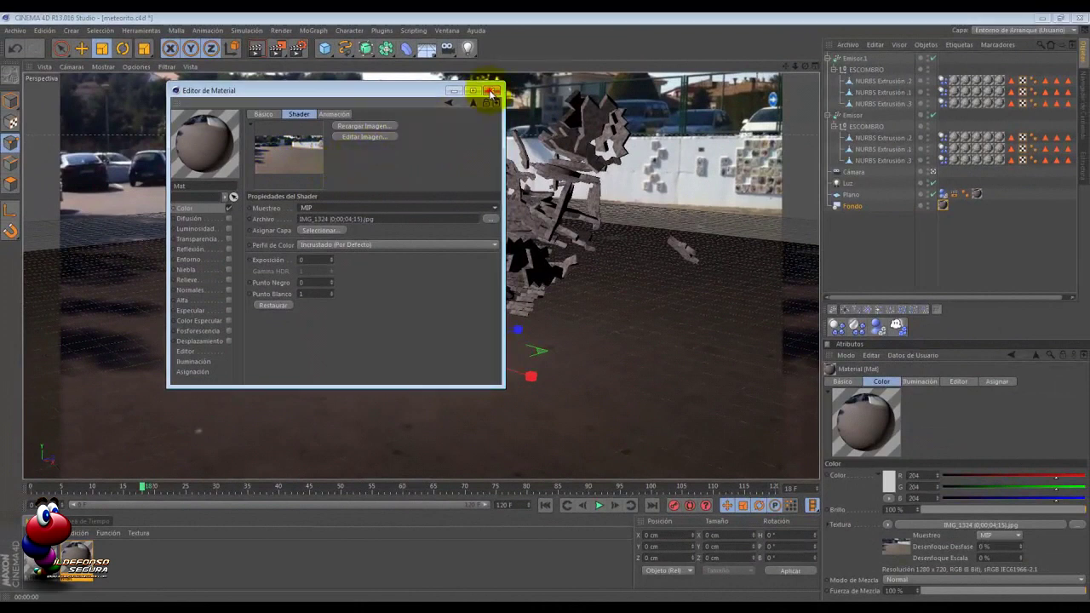
left_click(491, 92)
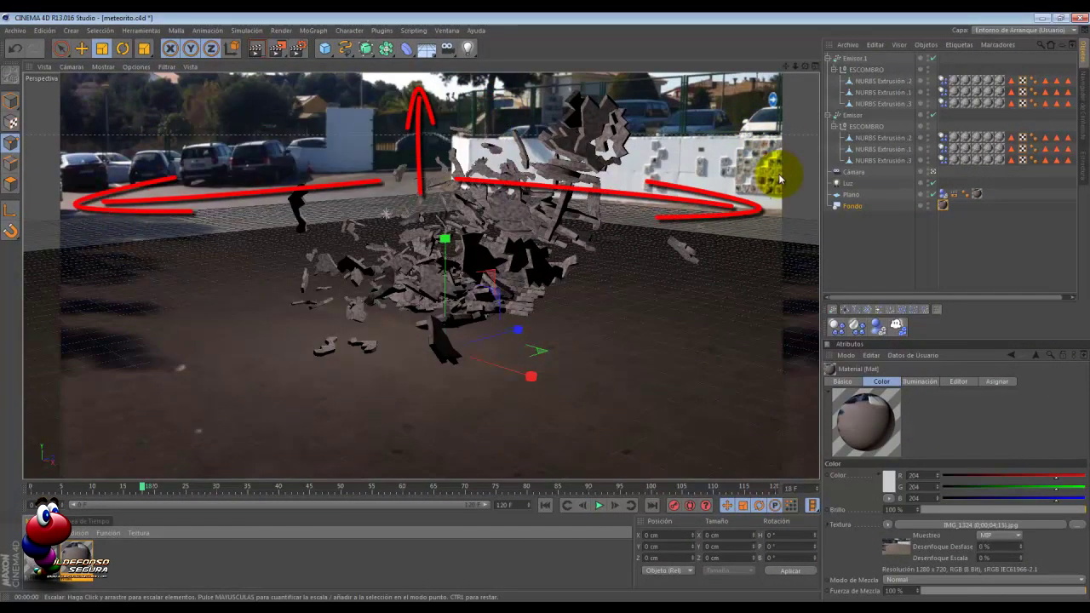
Review the attributes of the Fondo, Plano, Cámara and Luz objects in the scene
left_click(853, 207)
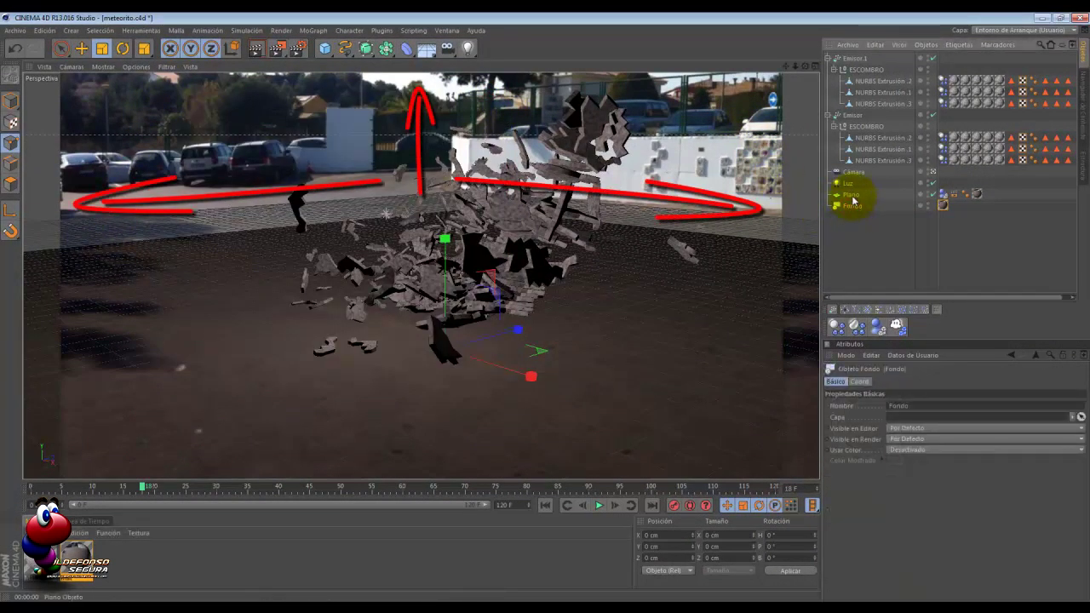
left_click(852, 195)
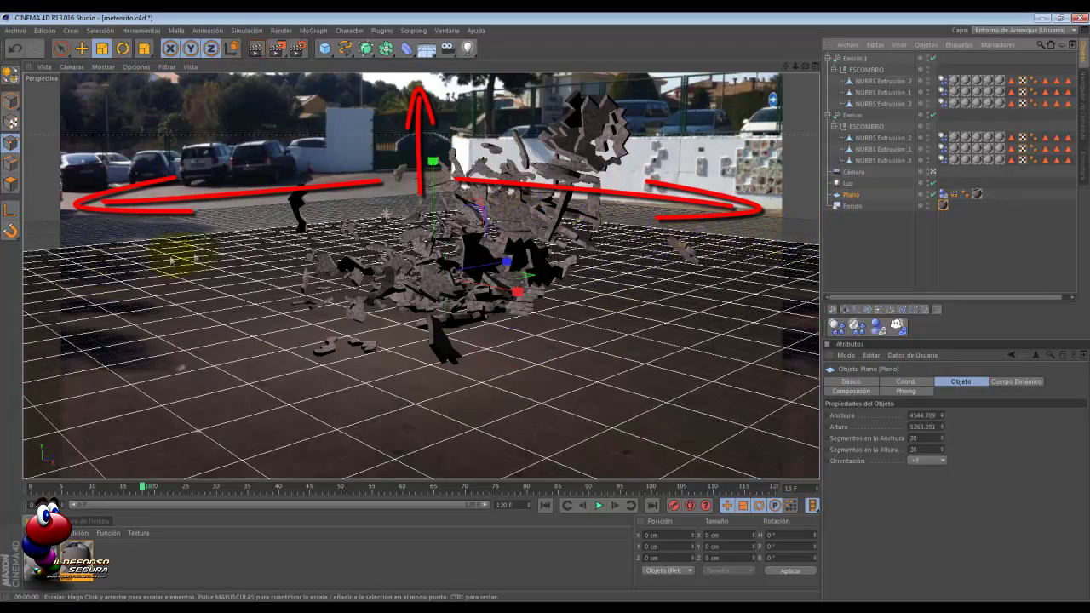
left_click(853, 172)
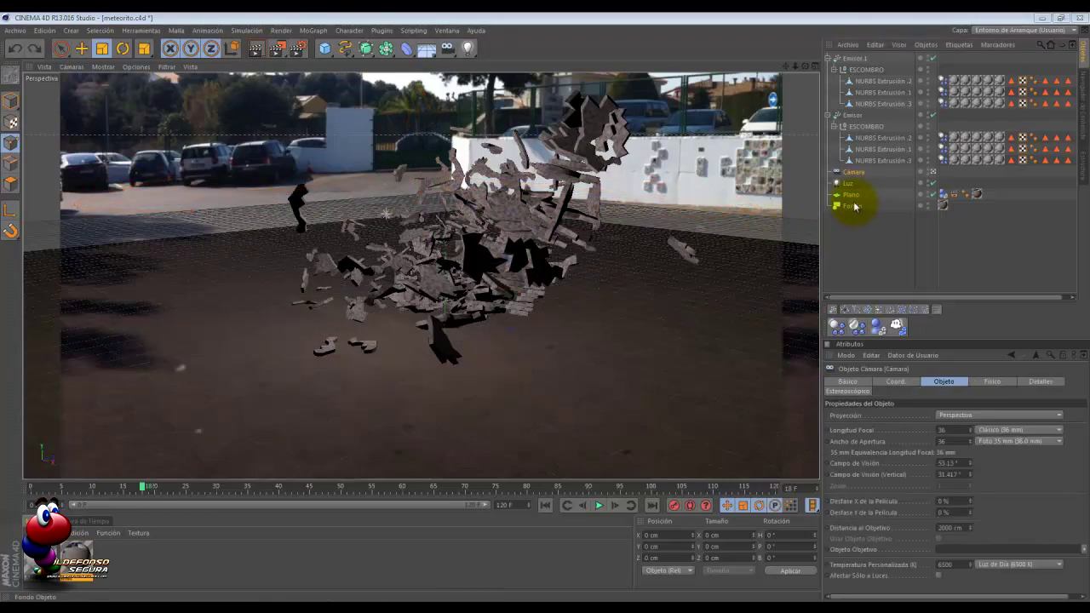
left_click(848, 183)
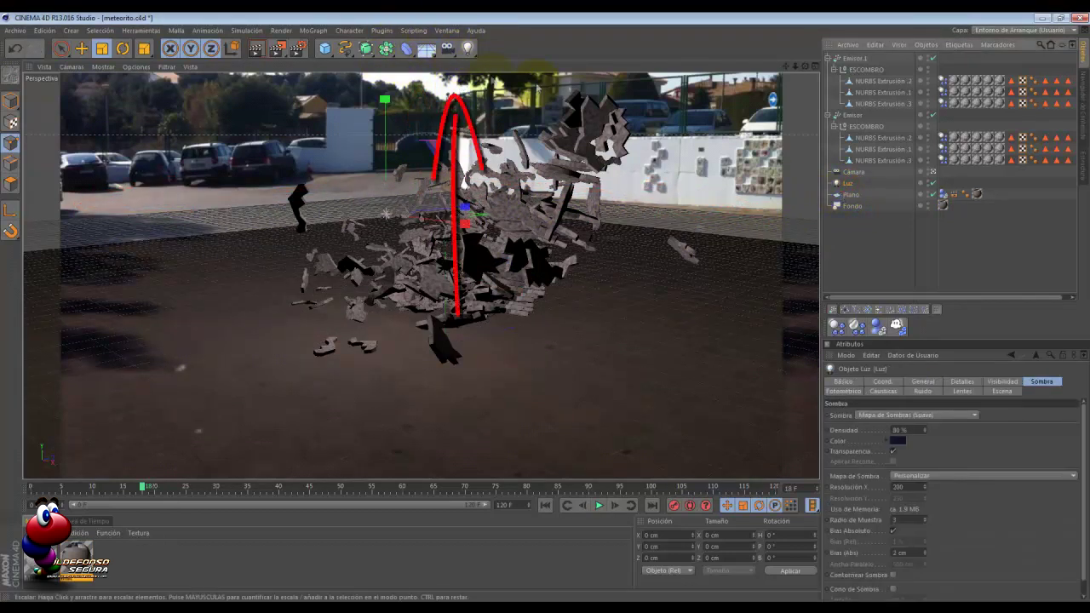
left_click(848, 174)
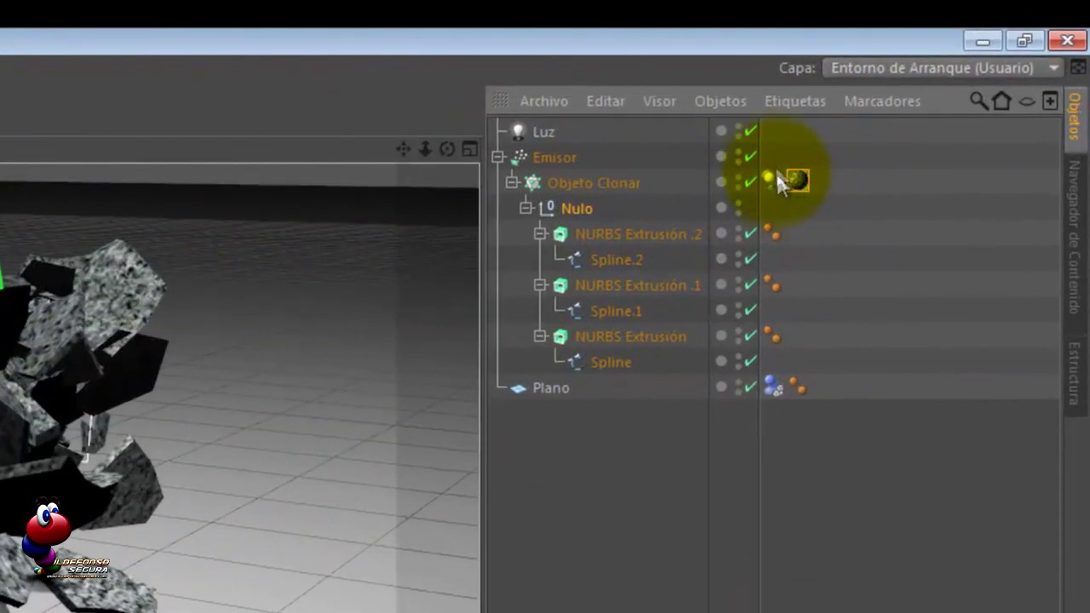
Transfer the rigid body and material tags from Objeto Clonar to all three NURBS Extrusión objects
left_click_drag(766, 155, 823, 337)
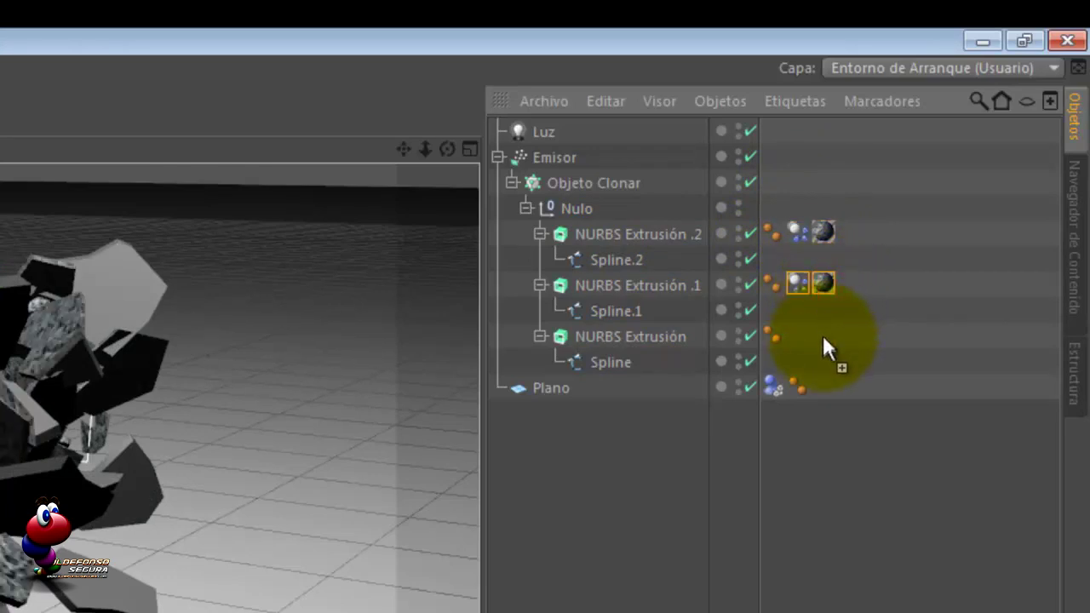
Move the Nulo group out of Objeto Clonar directly under Emisor, and delete Objeto Clonar
left_click(571, 206)
left_click_drag(581, 205, 562, 156)
key("Delete")
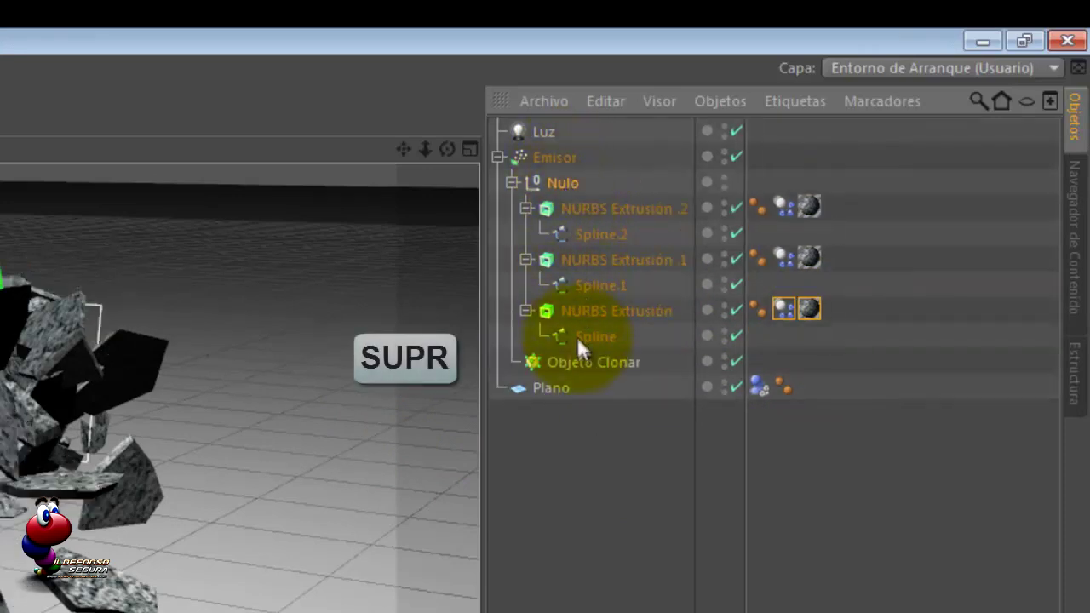
left_click(583, 360)
key("Delete")
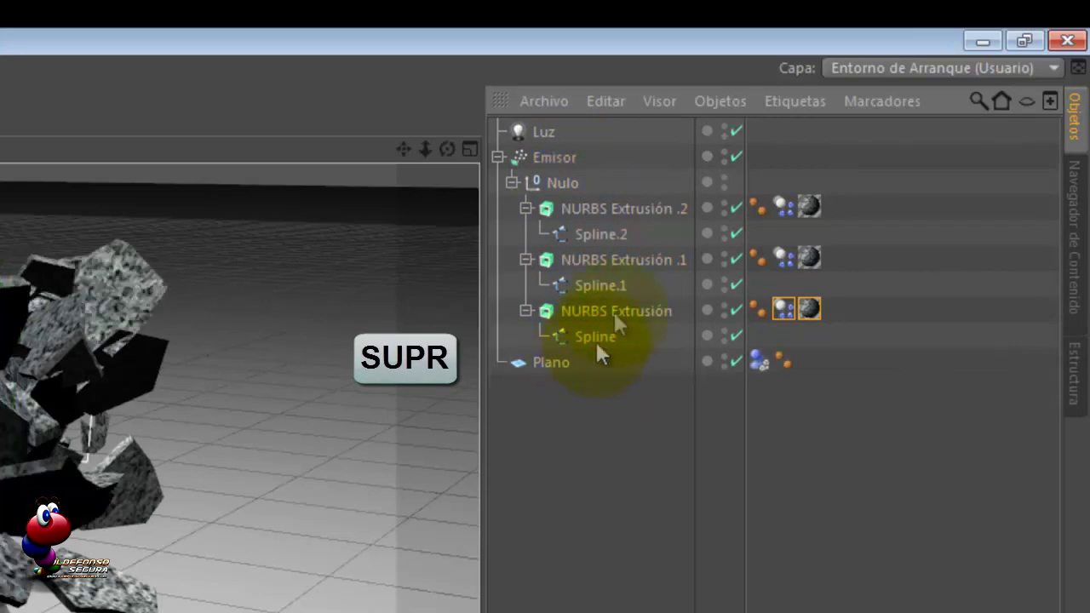
Rename the Nulo group under Emisor as ESCOMBRO
left_click(562, 184)
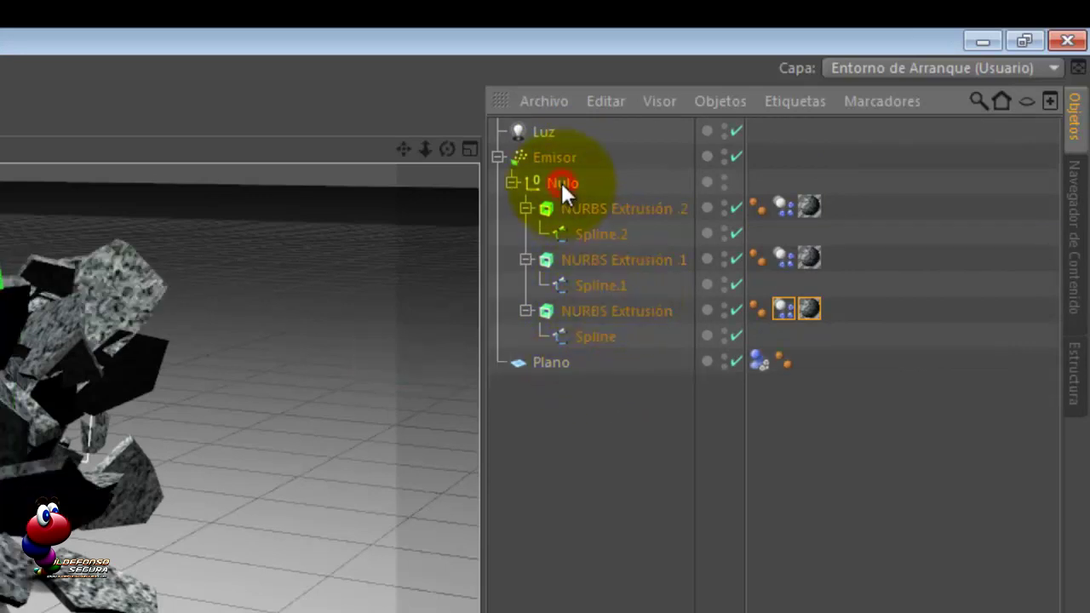
double_click(562, 182)
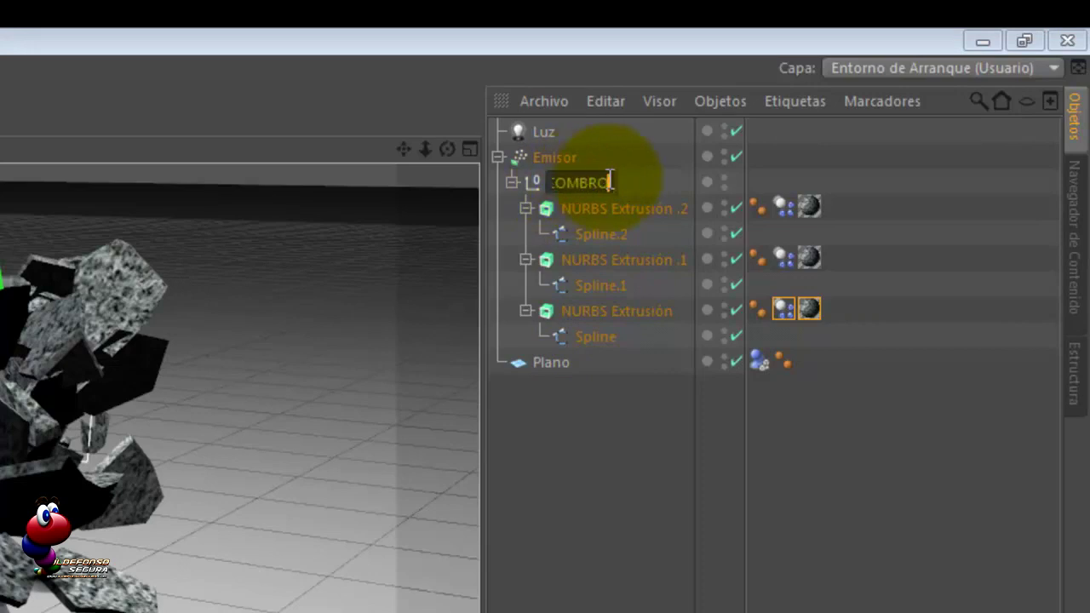
key("Return")
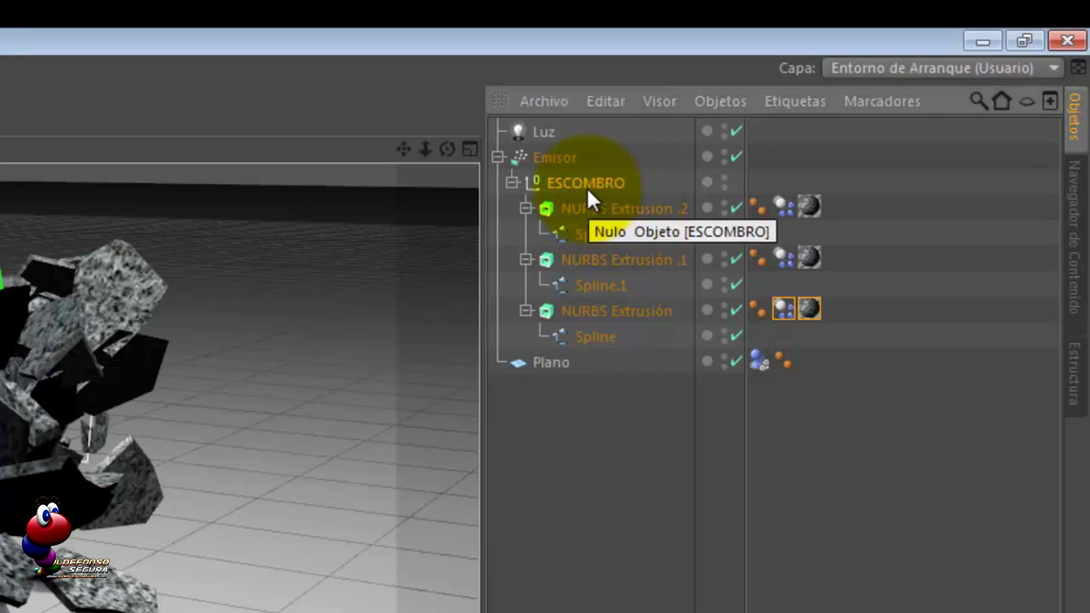
Make NURBS Extrusión .2 editable and merge it with its two Tapa caps using Conectar+Eliminar
left_click(586, 208)
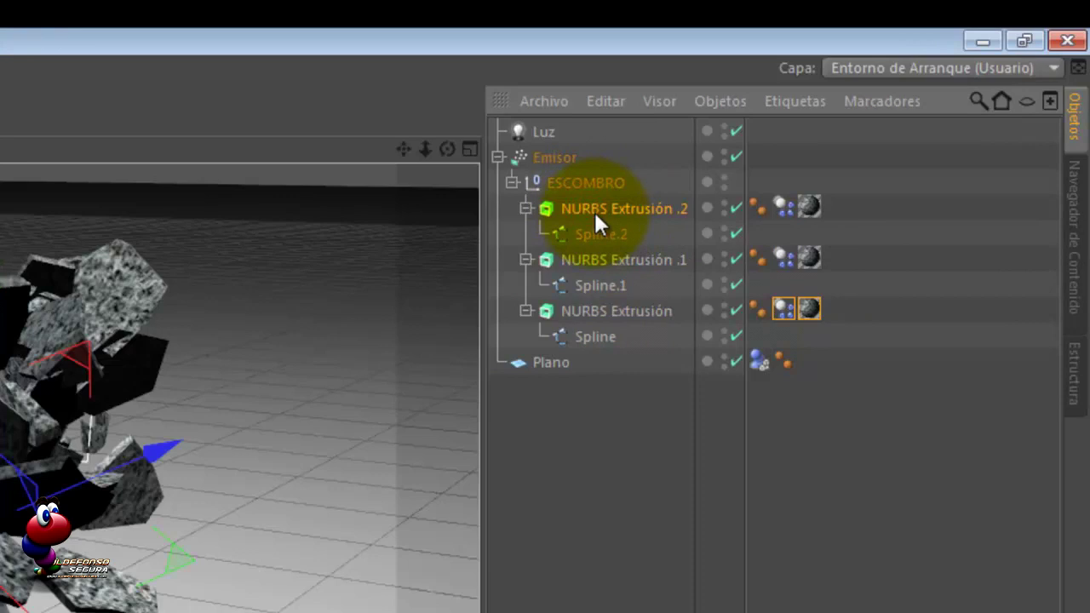
right_click(594, 209)
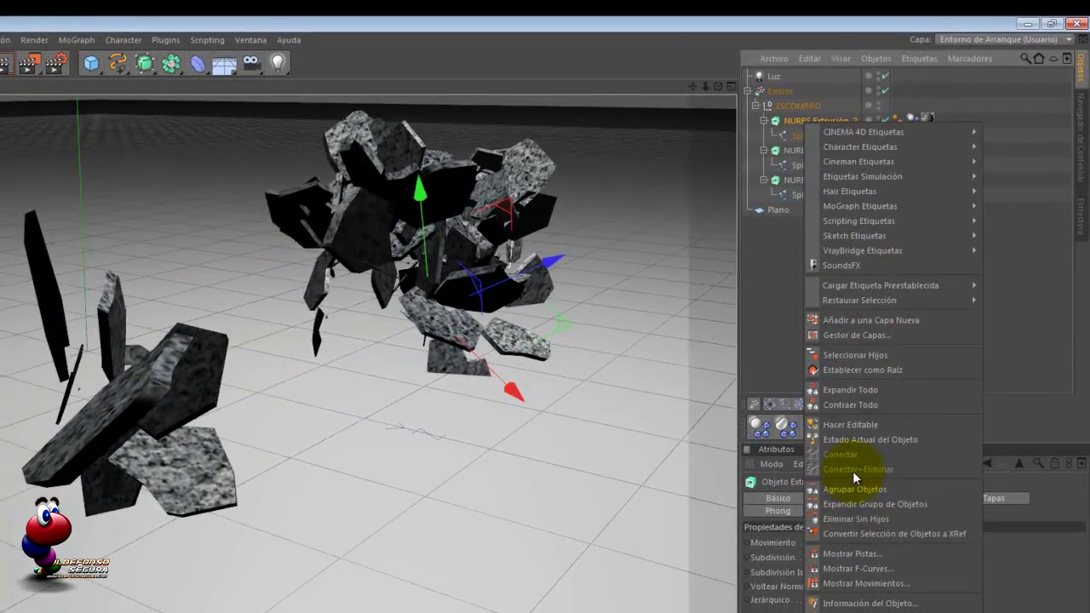
left_click(846, 427)
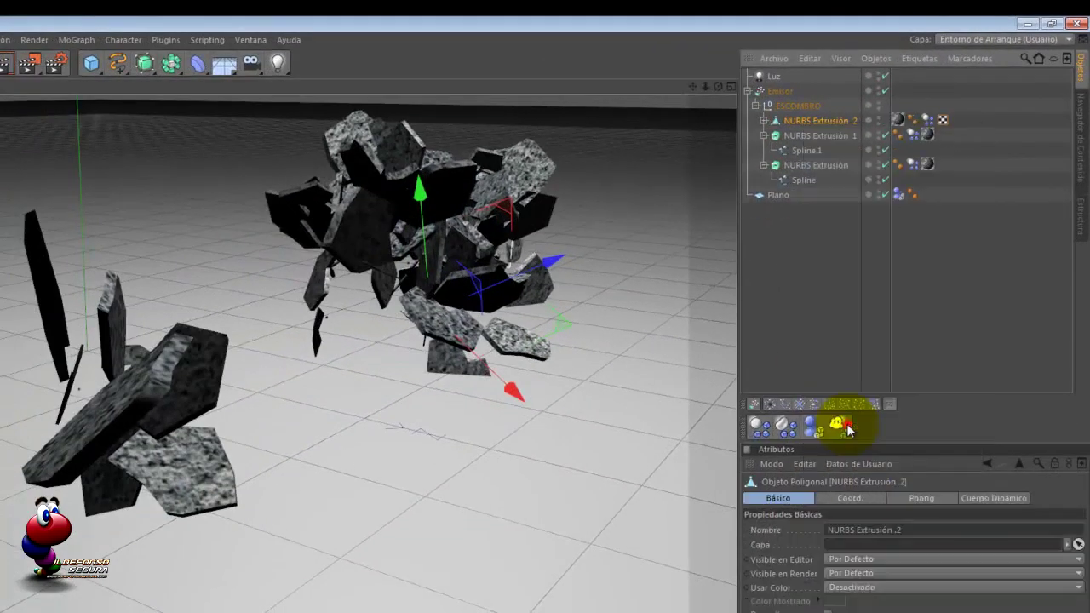
left_click(763, 120)
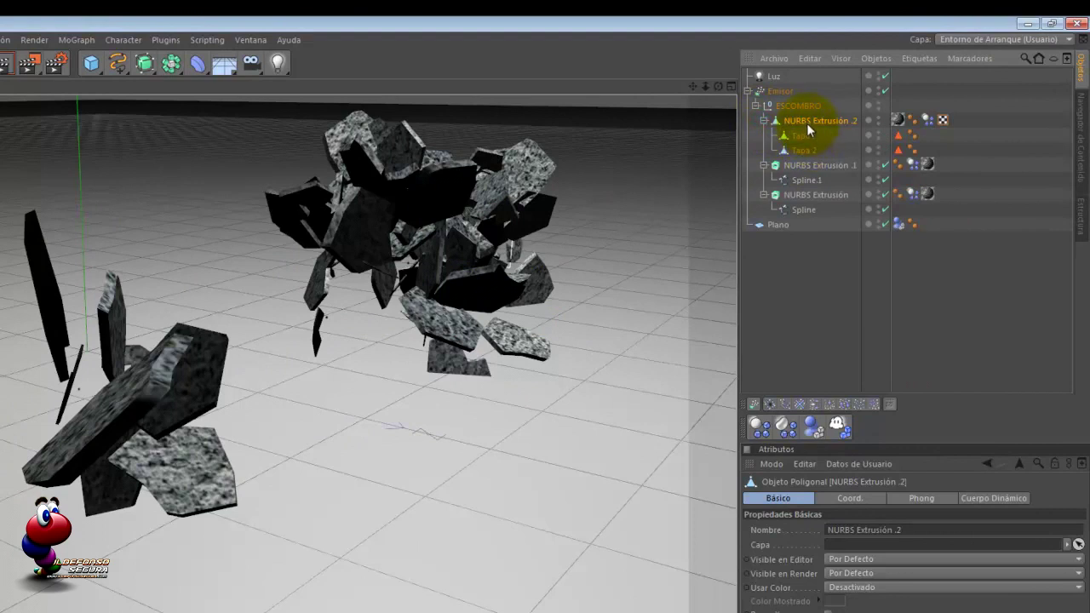
left_click(811, 154, "shift")
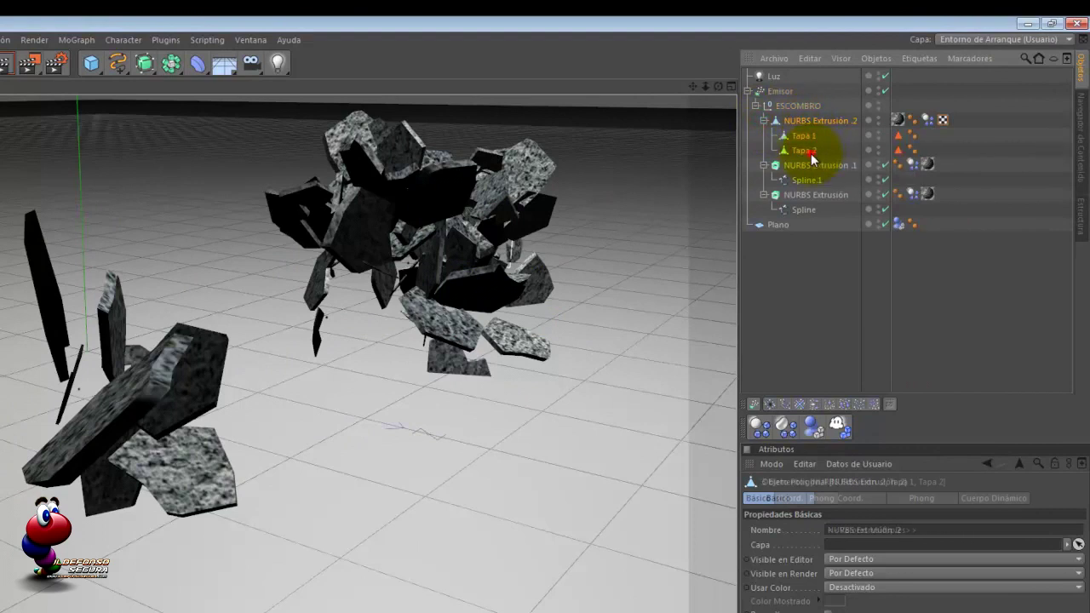
right_click(802, 135)
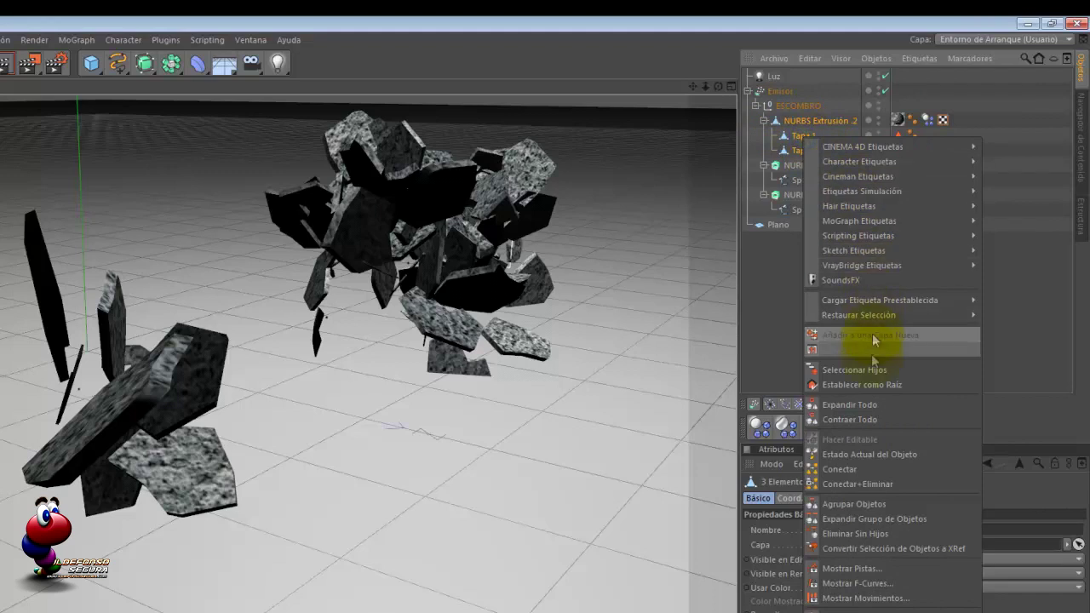
left_click(874, 487)
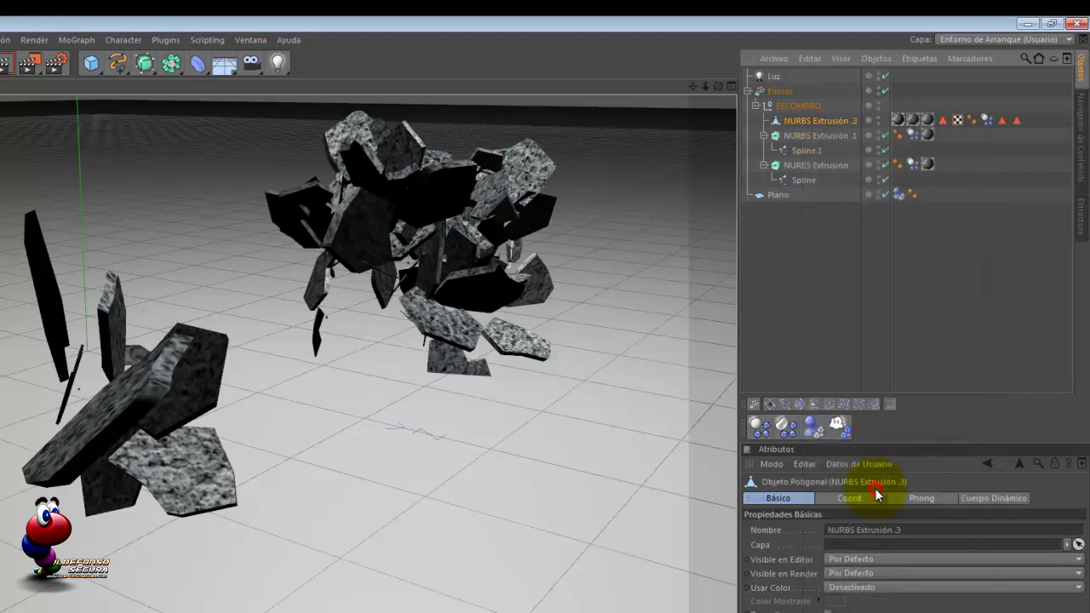
Convert NURBS Extrusión .1 to an editable object and merge it with its caps into one mesh using Conectar+Eliminar
left_click(790, 137)
right_click(792, 139)
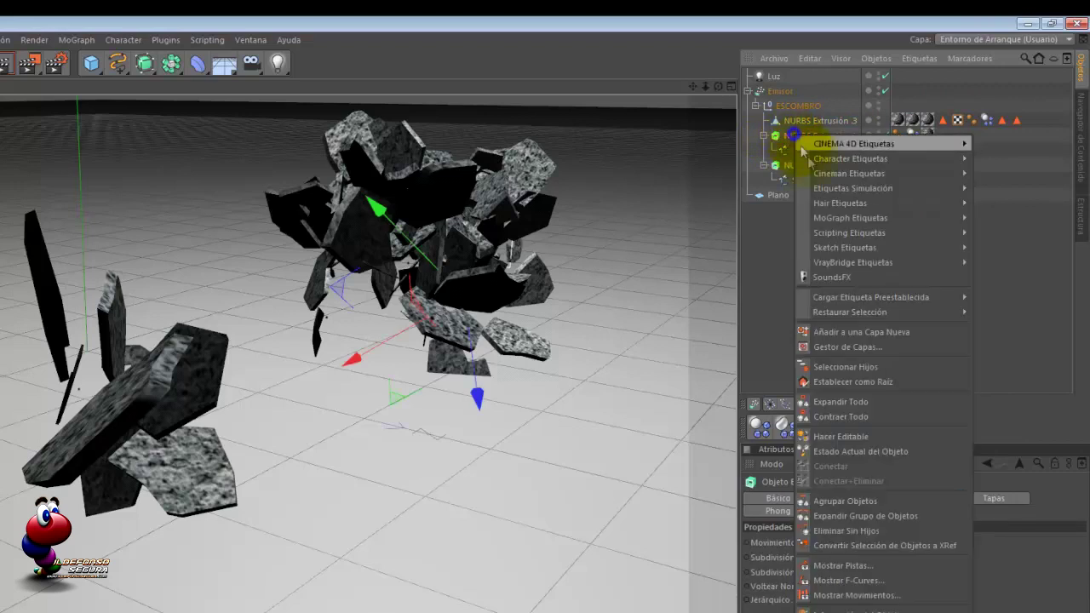
left_click(840, 436)
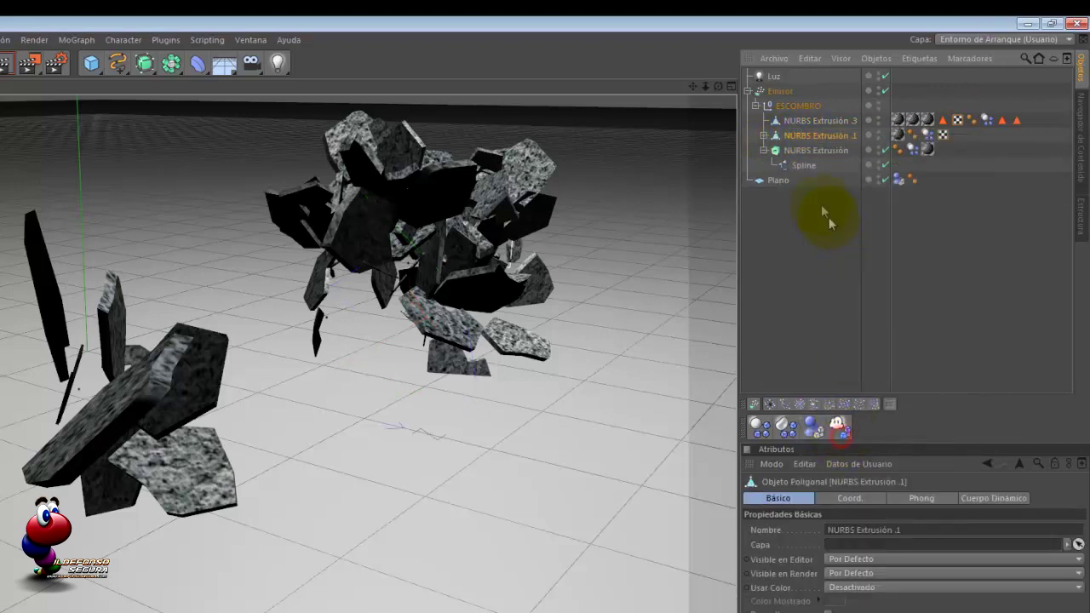
left_click(765, 136)
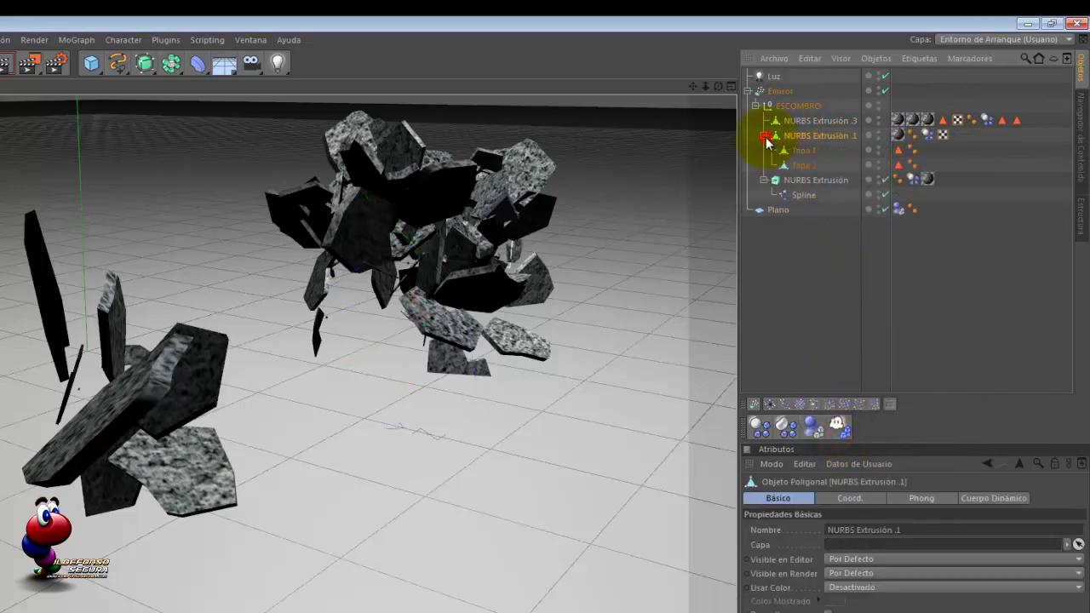
left_click(809, 168, "shift")
right_click(807, 155)
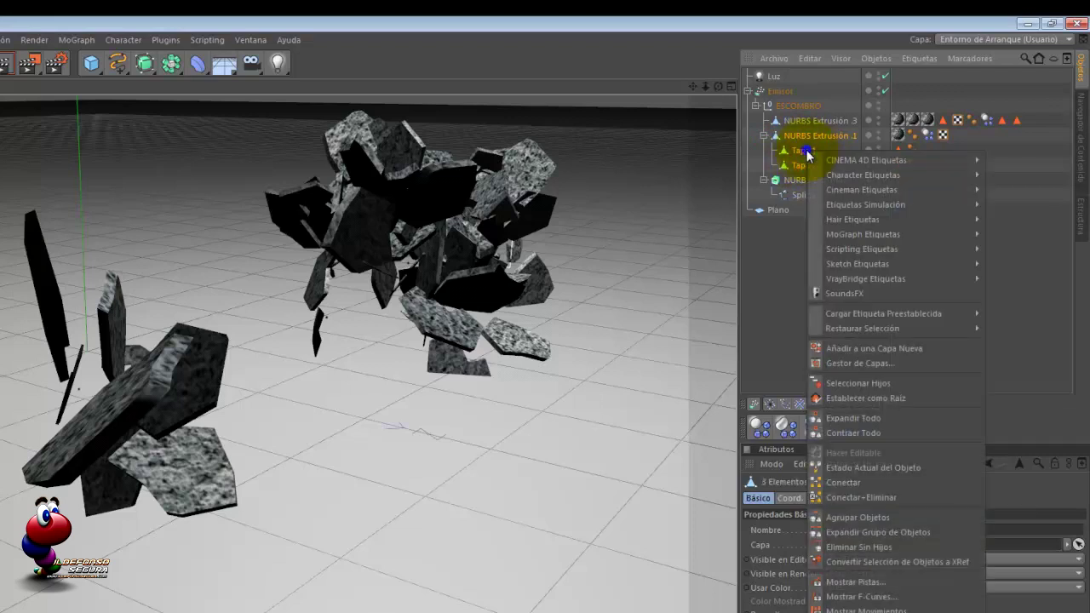
left_click(870, 500)
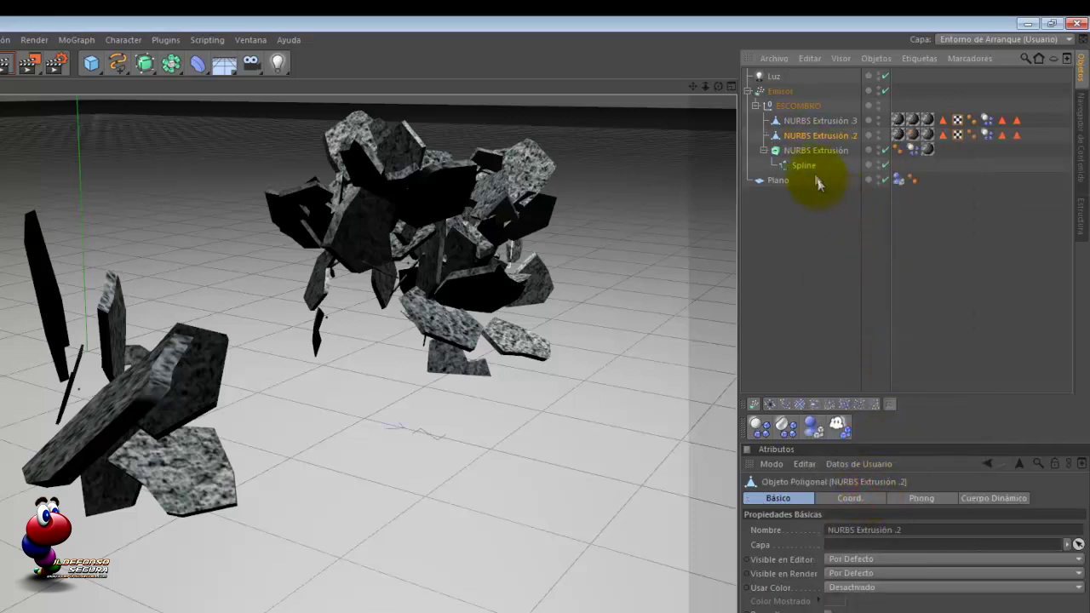
Convert the remaining NURBS Extrusión to an editable object and merge it with Tapa 1 and Tapa 2 using Conectar+Eliminar
left_click(788, 152)
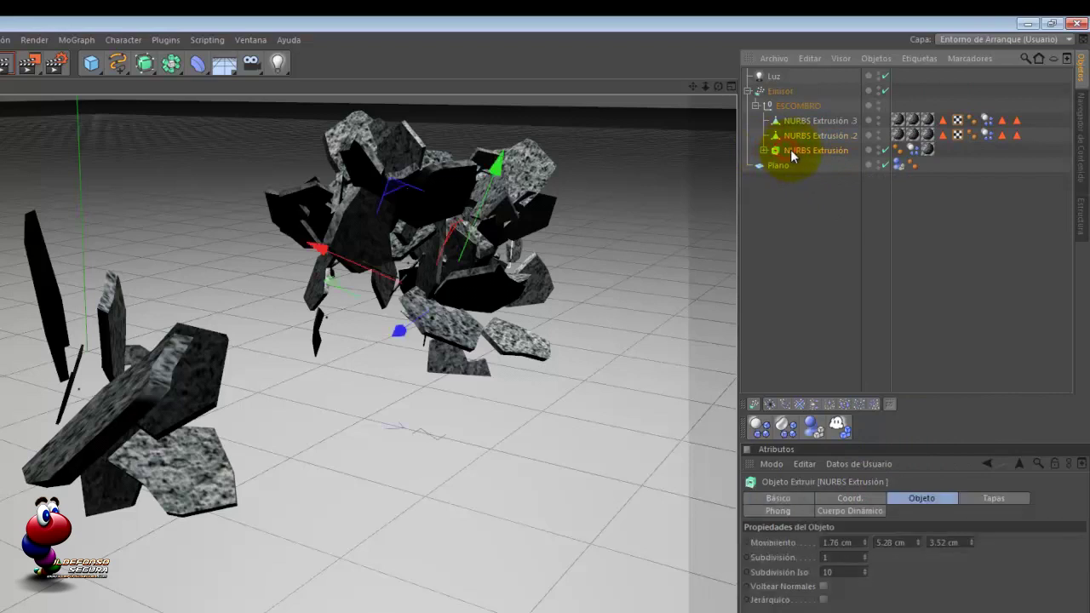
right_click(790, 150)
left_click(830, 449)
left_click(763, 151)
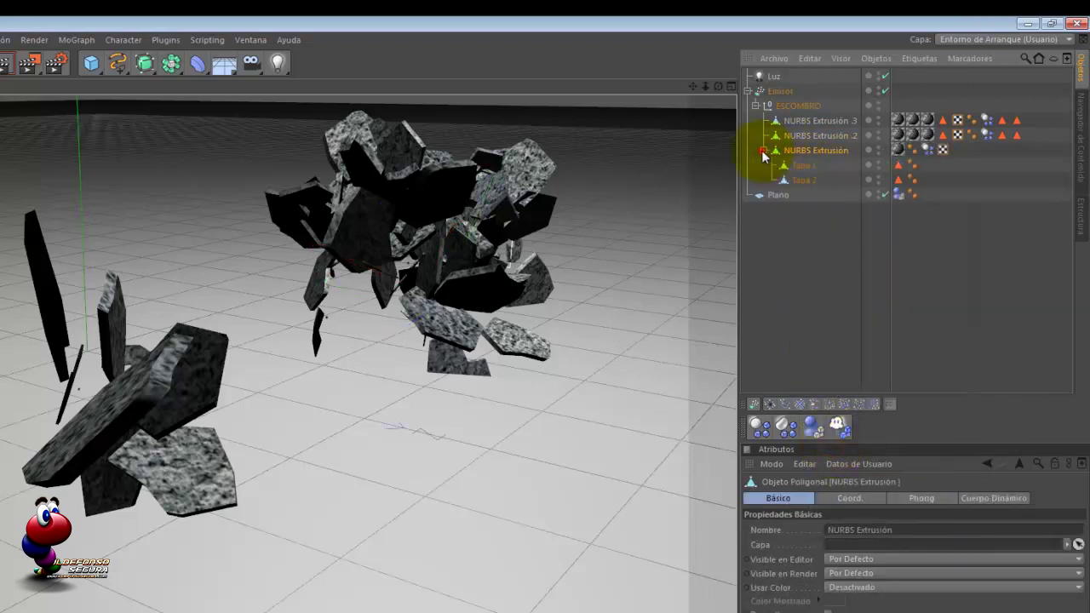
left_click(809, 179, "shift")
right_click(810, 178)
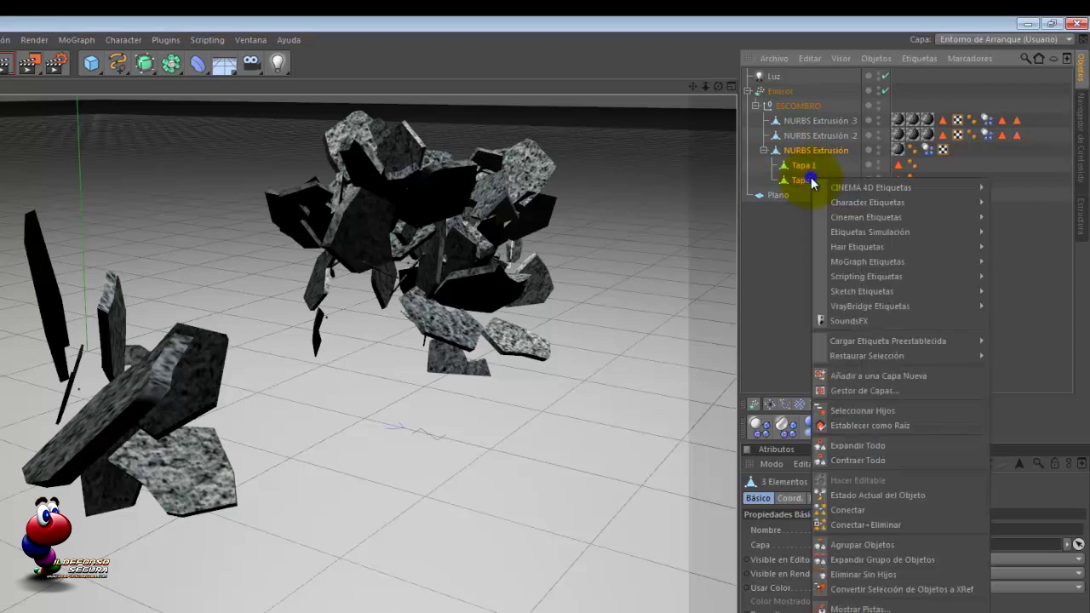
left_click(866, 525)
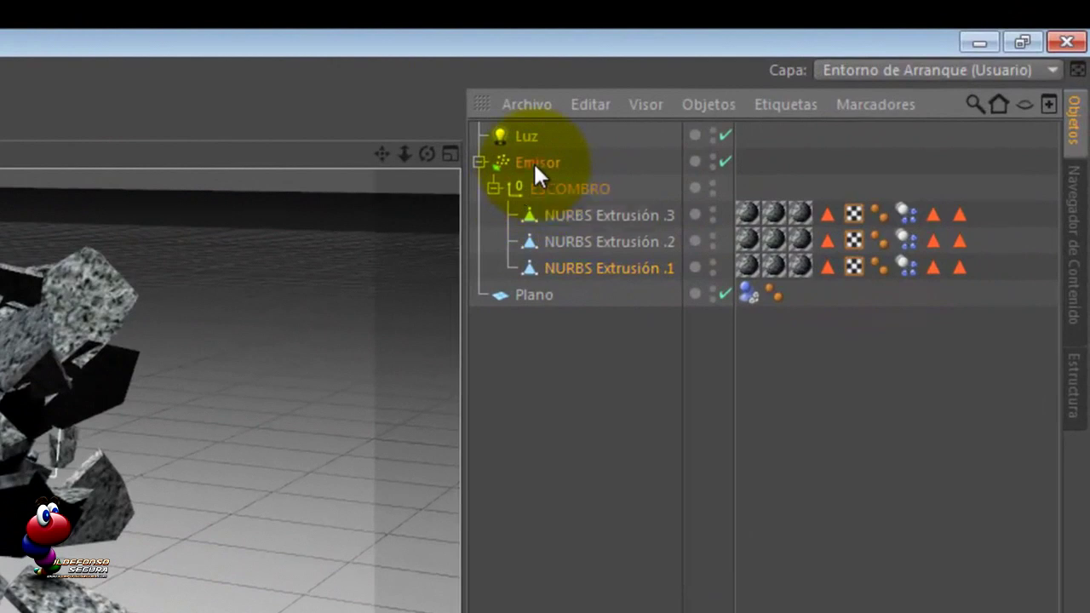
left_click(539, 163)
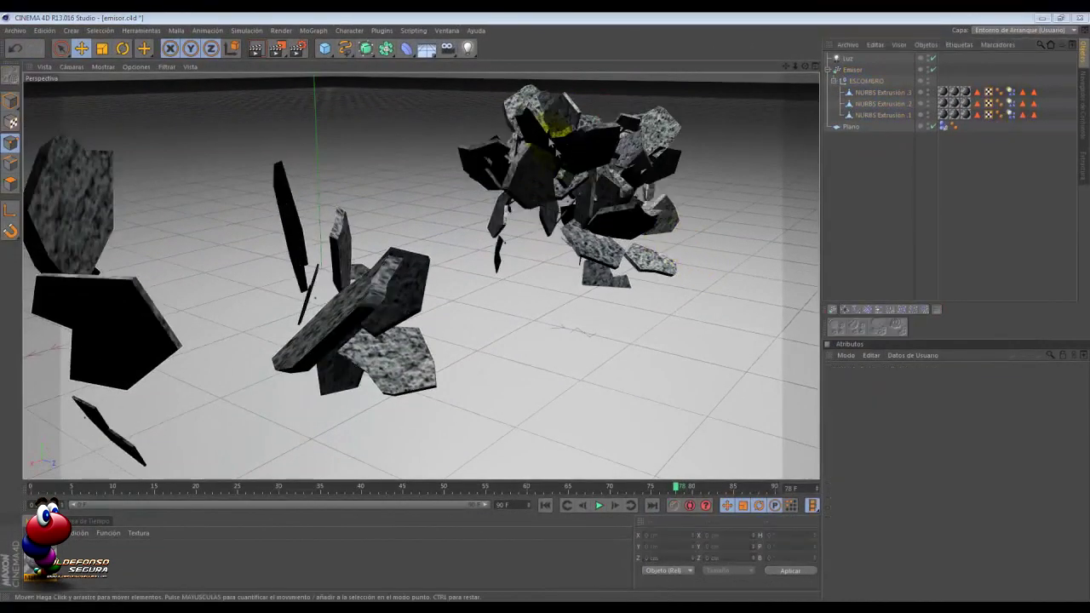
Switch to the meteorito.c4d scene and inspect the Emisor emitter with its ESCOMBRO group
left_click(438, 31)
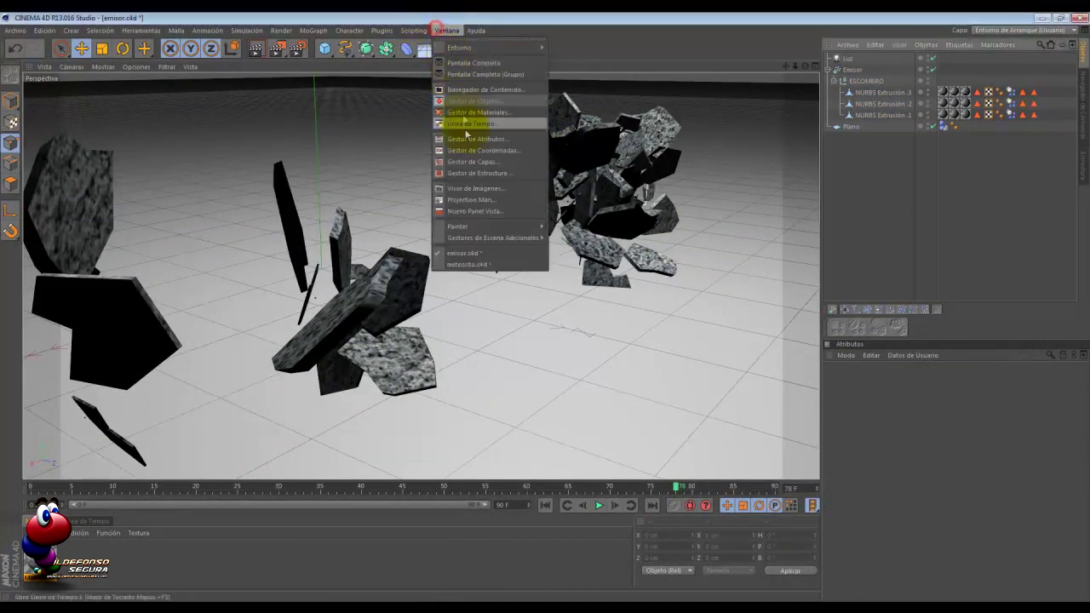
left_click(489, 266)
left_click(854, 116)
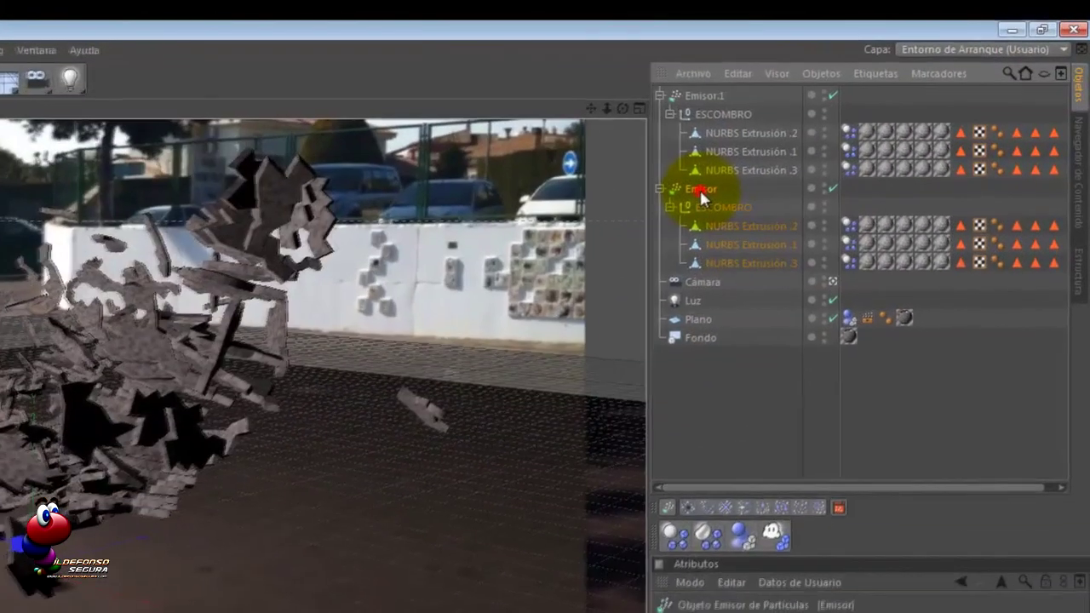
left_click(864, 126)
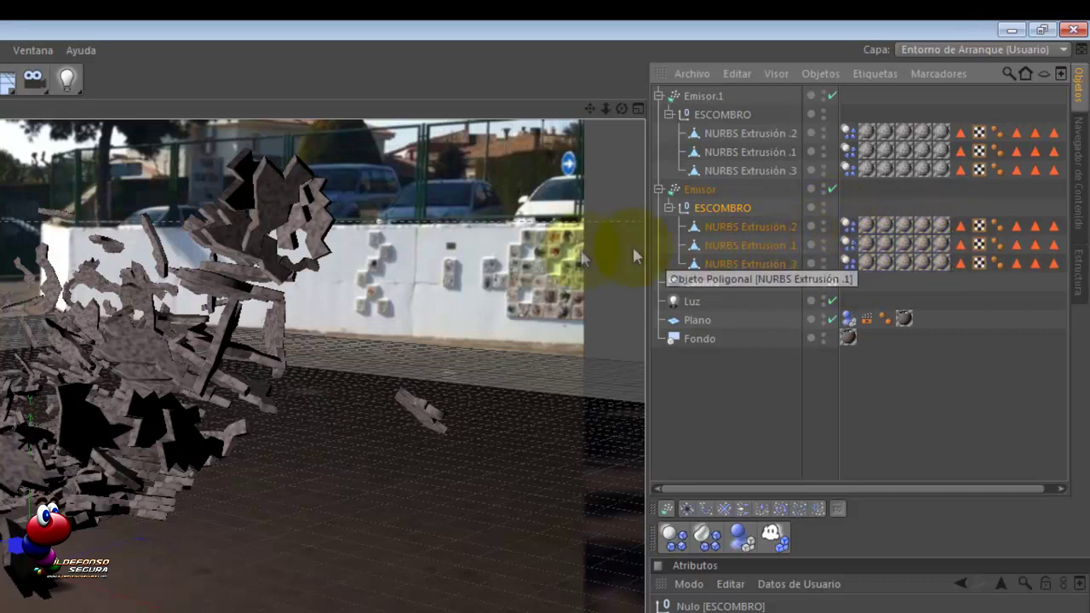
left_click(699, 192)
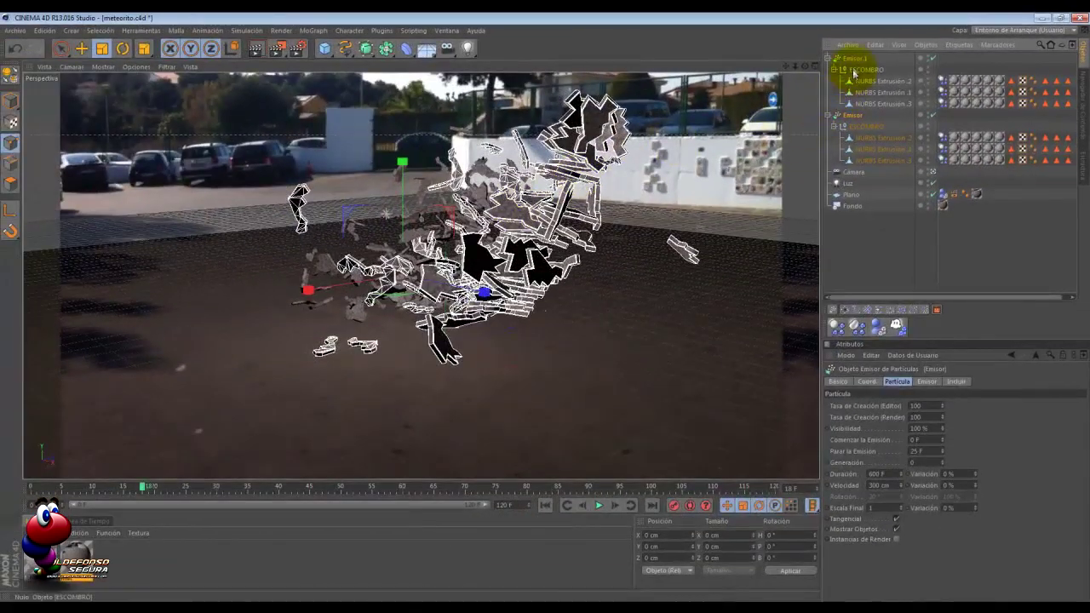
Try raising the particle speed of Emisor.1 to about 392.8 cm by scaling the emitter in the viewport
left_click(849, 59)
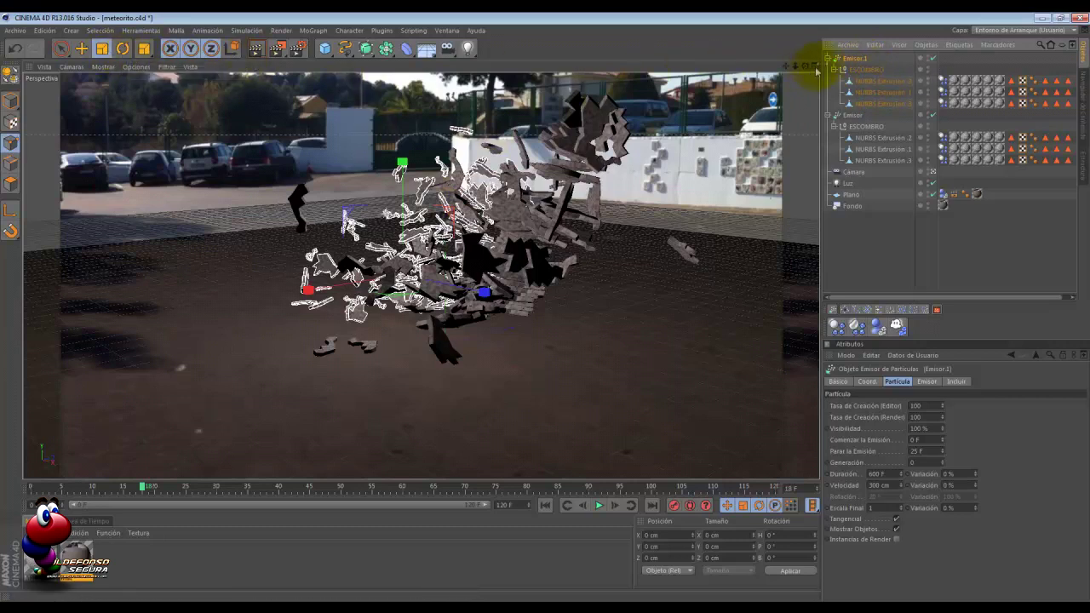
left_click_drag(378, 220, 521, 197)
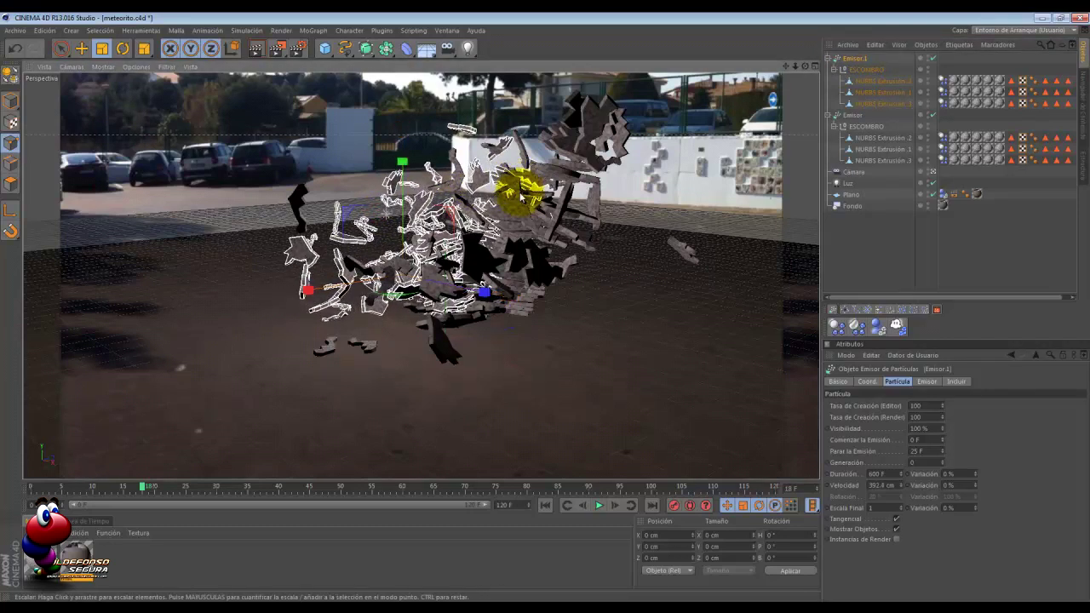
key("ctrl+z")
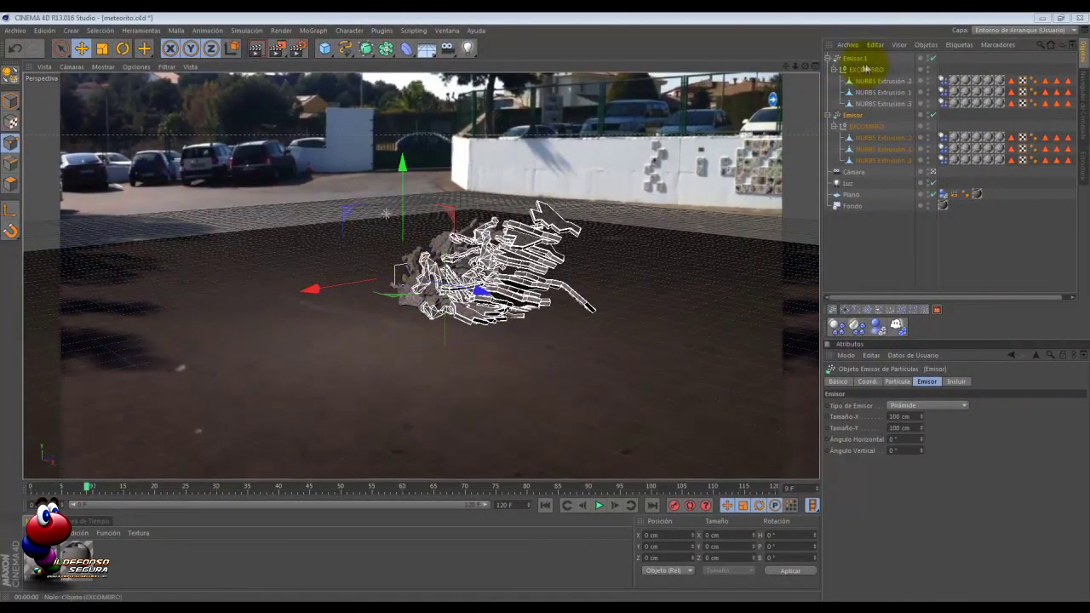
Review the particle settings of Emisor with Emisor.1 disabled, and play the animation from frame 0 with both emitters enabled
left_click(929, 58)
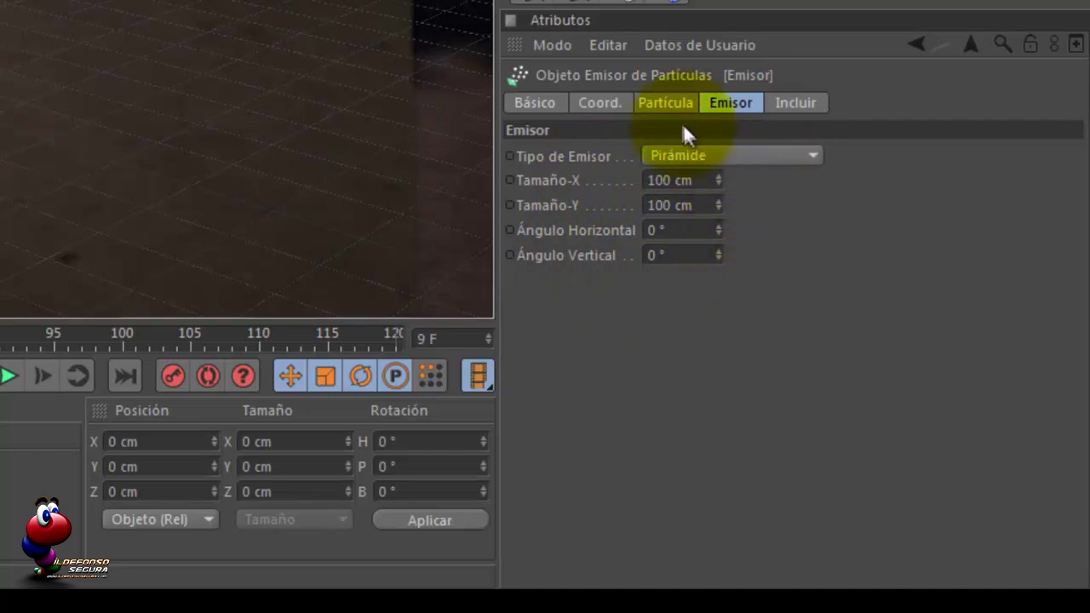
left_click(665, 102)
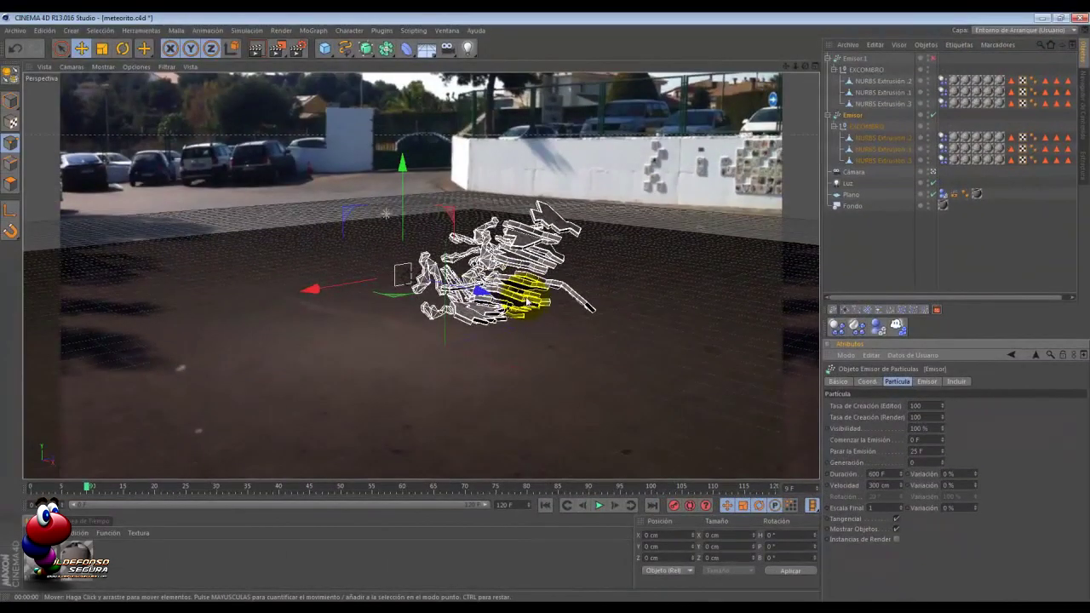
left_click(545, 505)
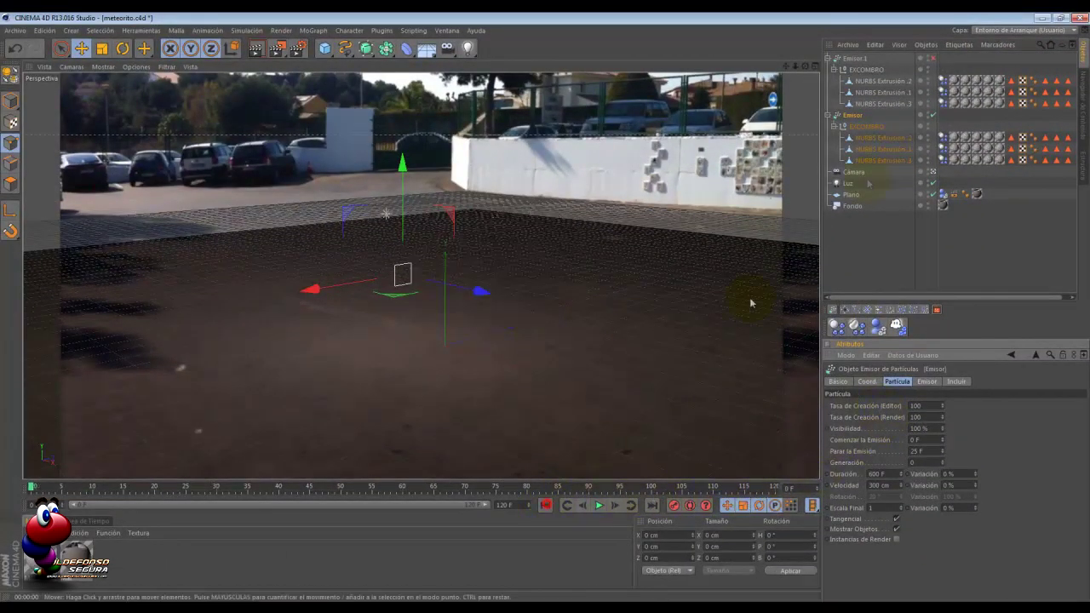
left_click(933, 59)
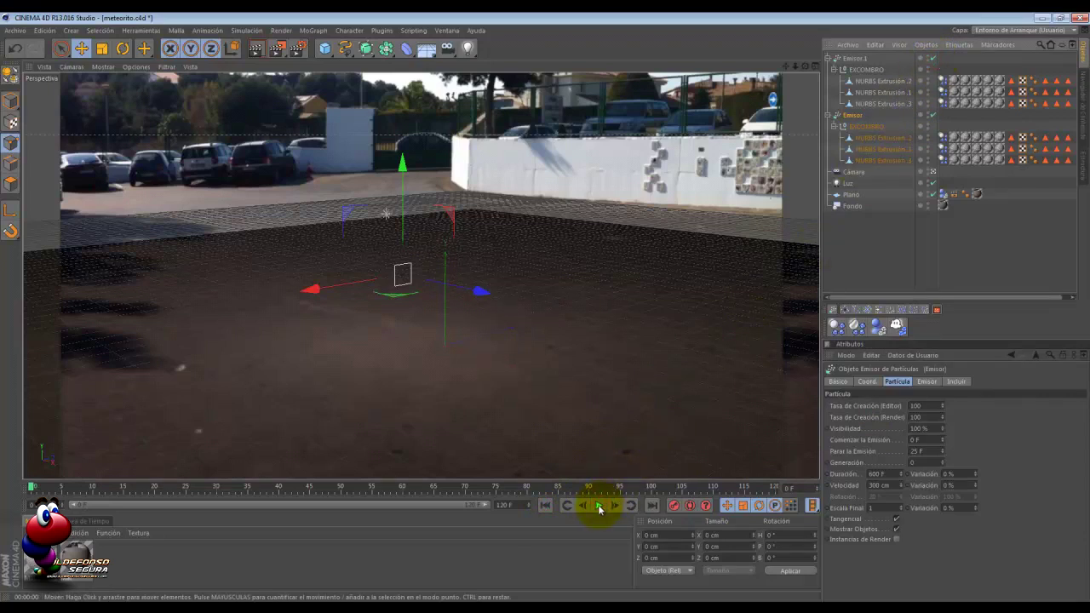
left_click(599, 506)
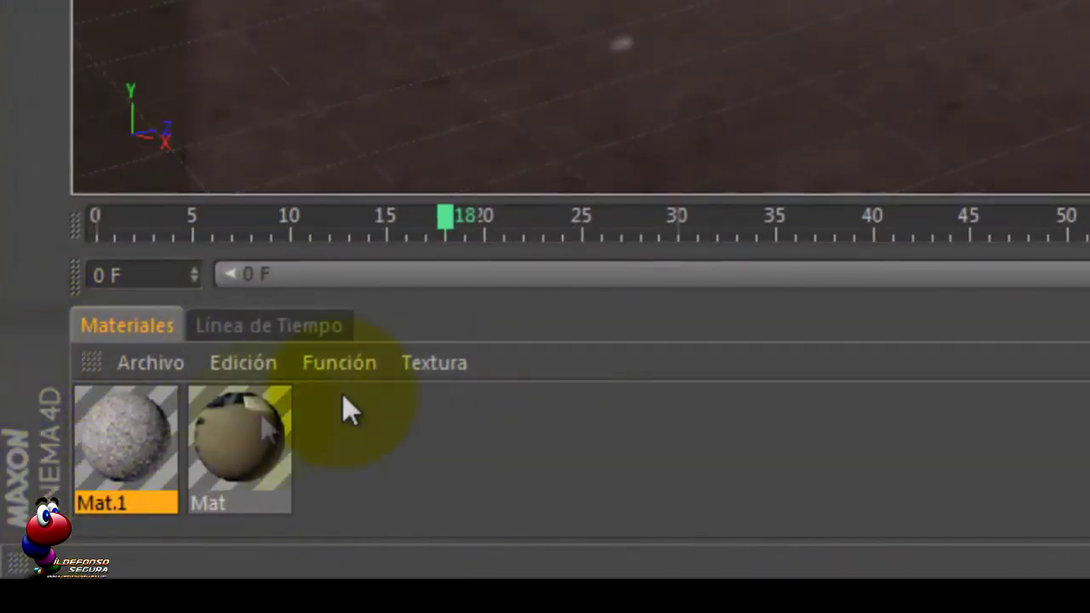
Open material Mat.1 for editing and choose Ruido as the texture of its Color channel
double_click(130, 456)
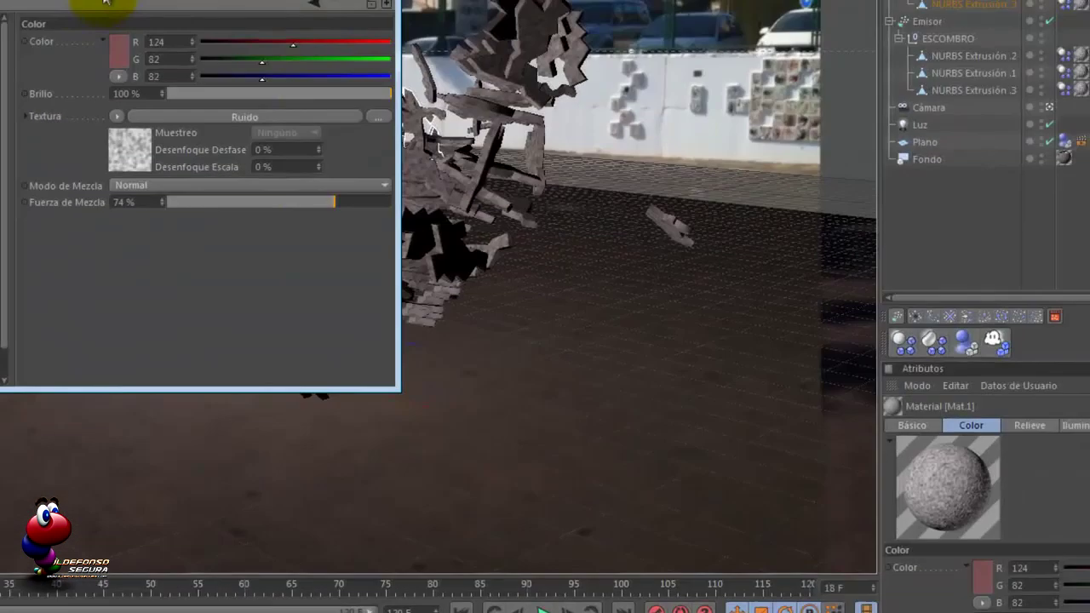
left_click_drag(110, 2, 499, 92)
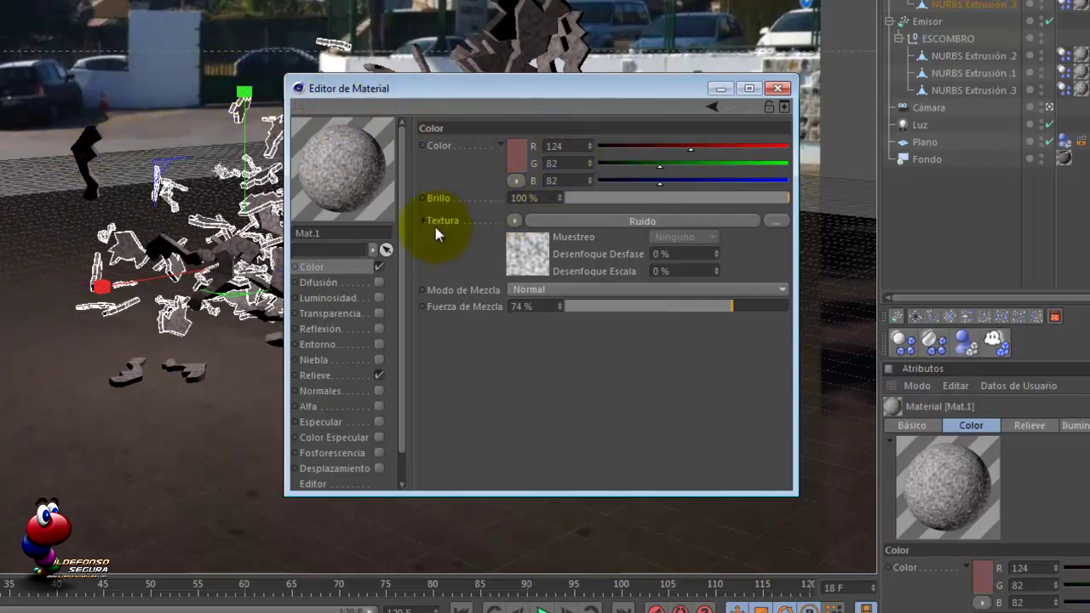
left_click(516, 222)
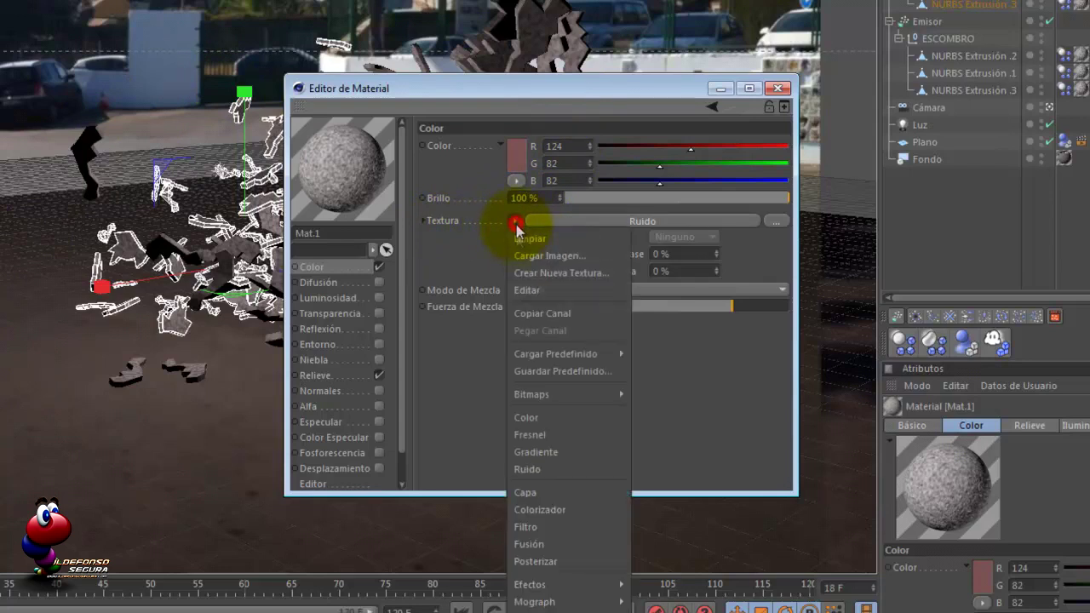
left_click(545, 467)
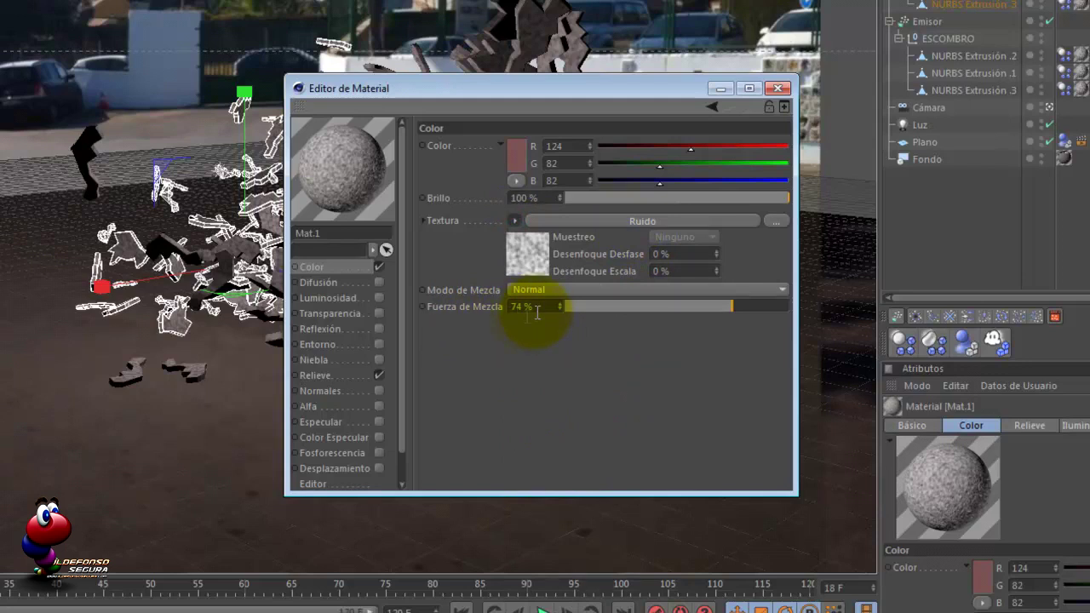
Examine the Relieve channel of Mat.1 and view its Textura.jpg image, closing the viewer and the material editor
left_click(339, 375)
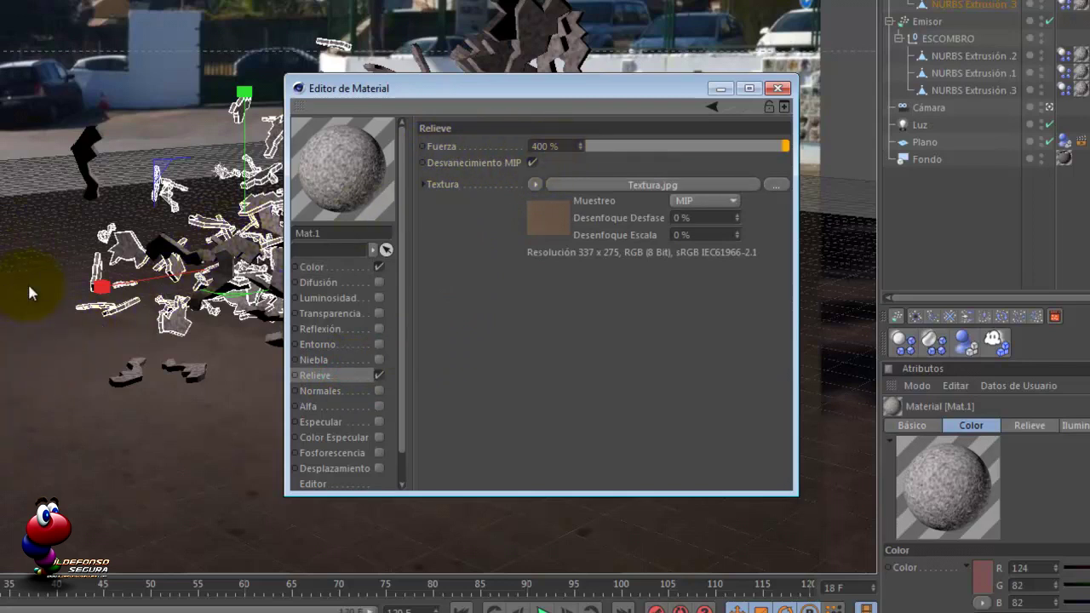
left_click(544, 217)
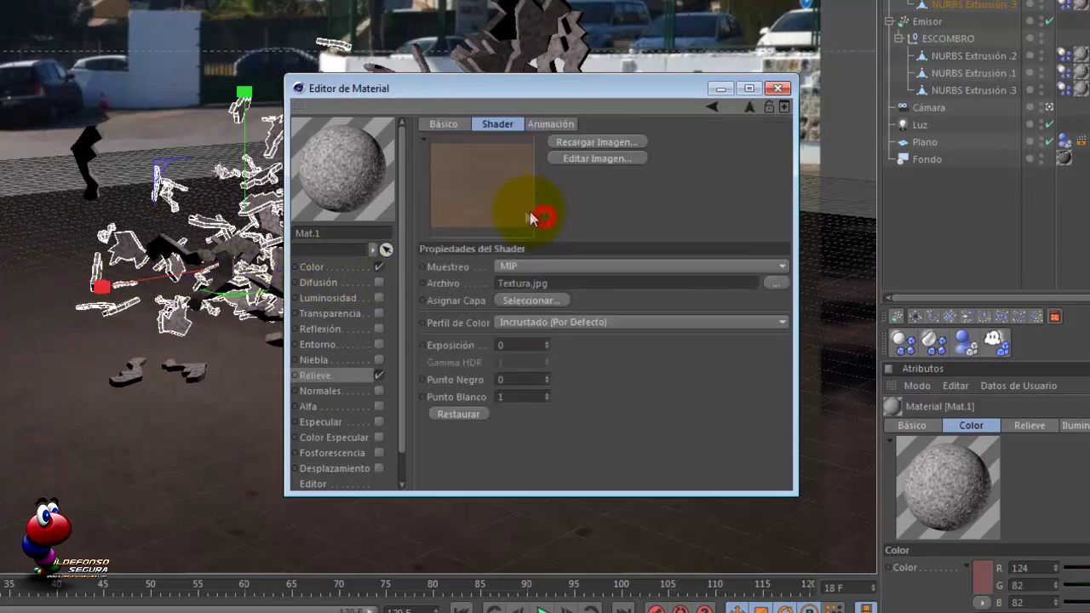
left_click(566, 158)
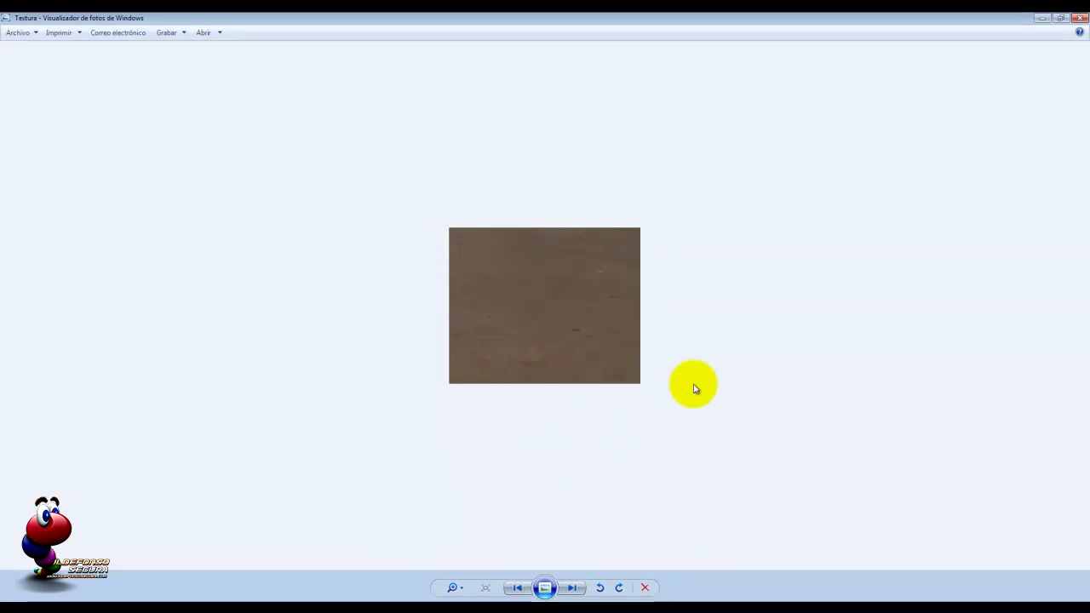
left_click(1079, 17)
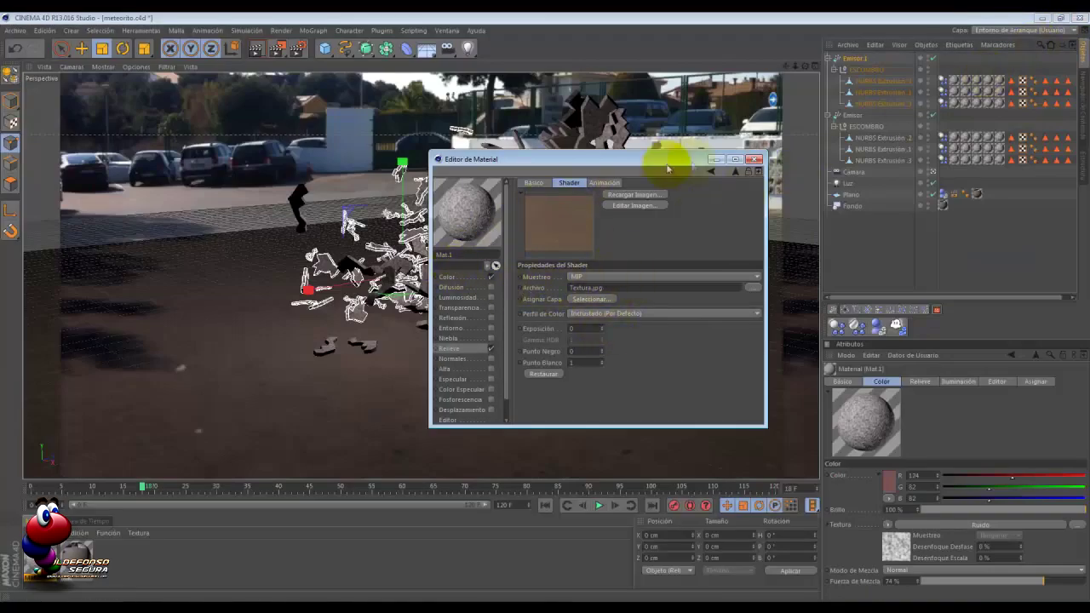
left_click(754, 159)
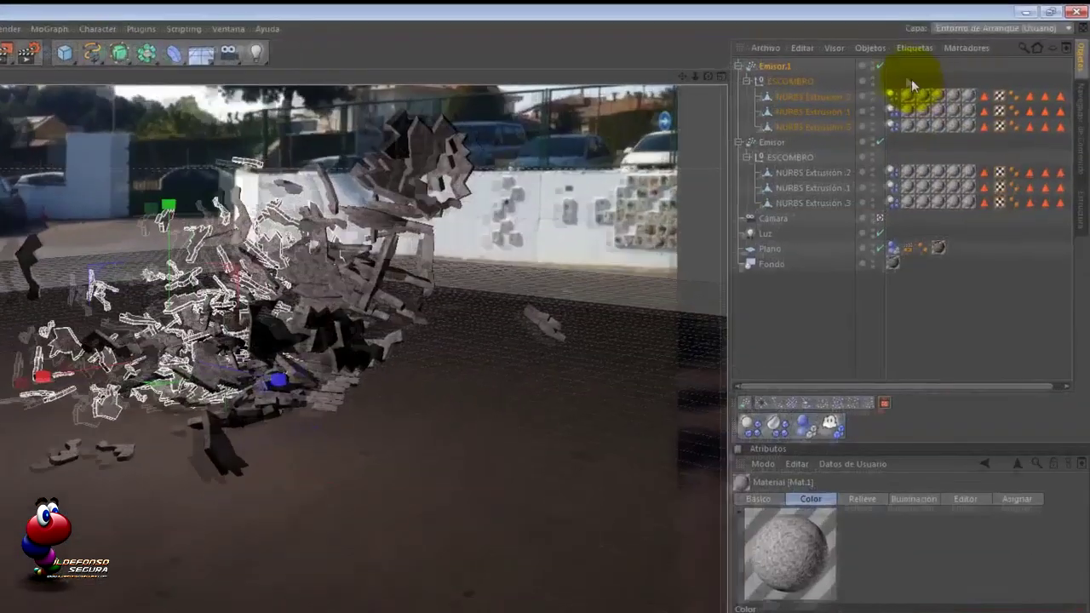
Check the projection settings of the texture tags on the Emisor.1 pieces and render a preview of the view
left_click_drag(905, 73, 956, 157)
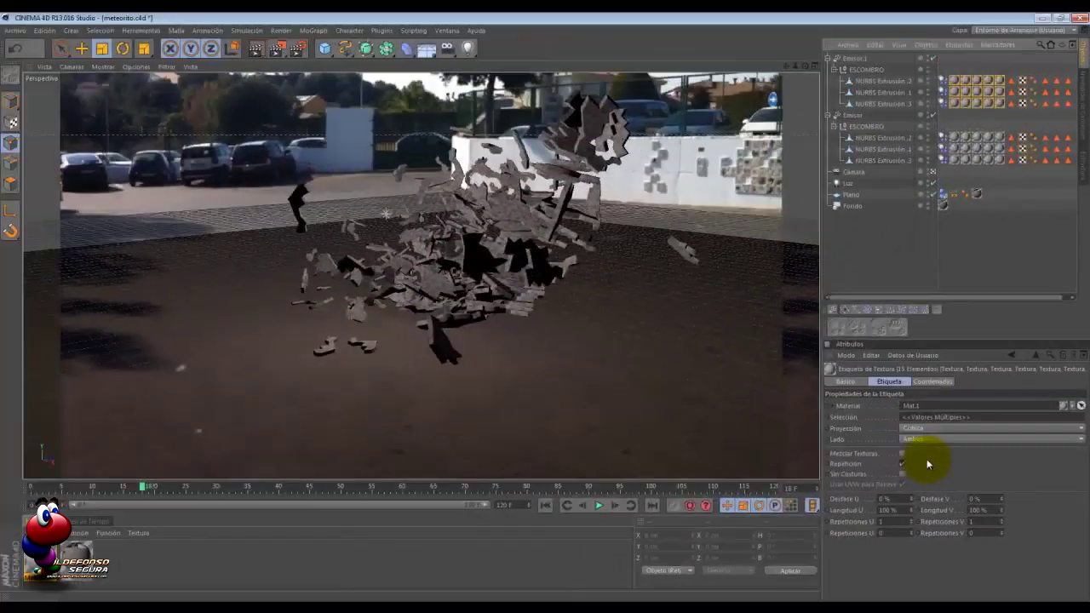
left_click(389, 372)
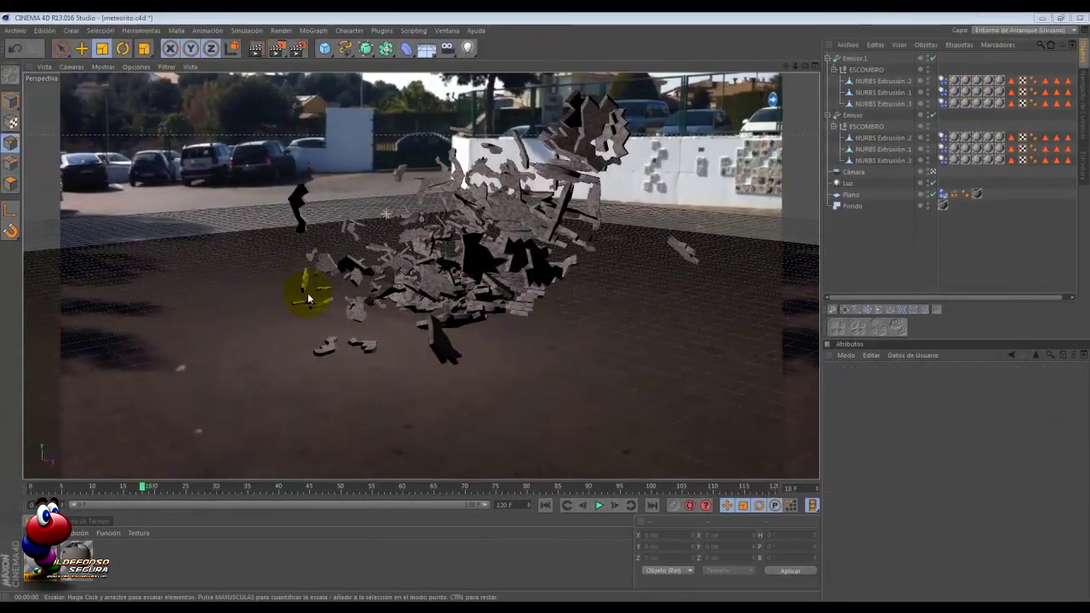
left_click(256, 49)
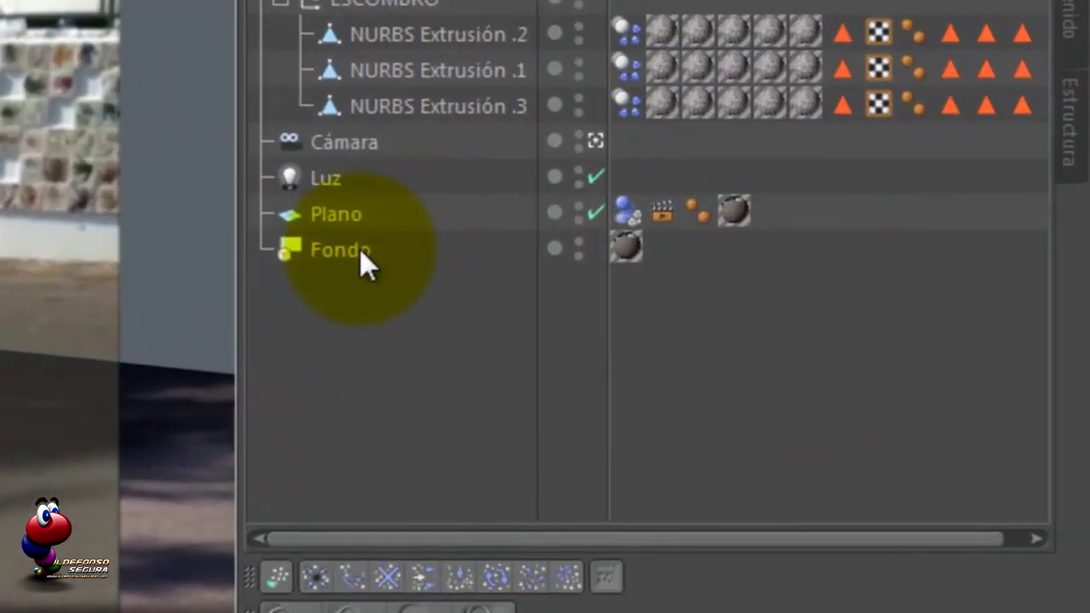
Hide Fondo and Plano from rendering, and render the view to preview the debris alone
left_click(353, 253)
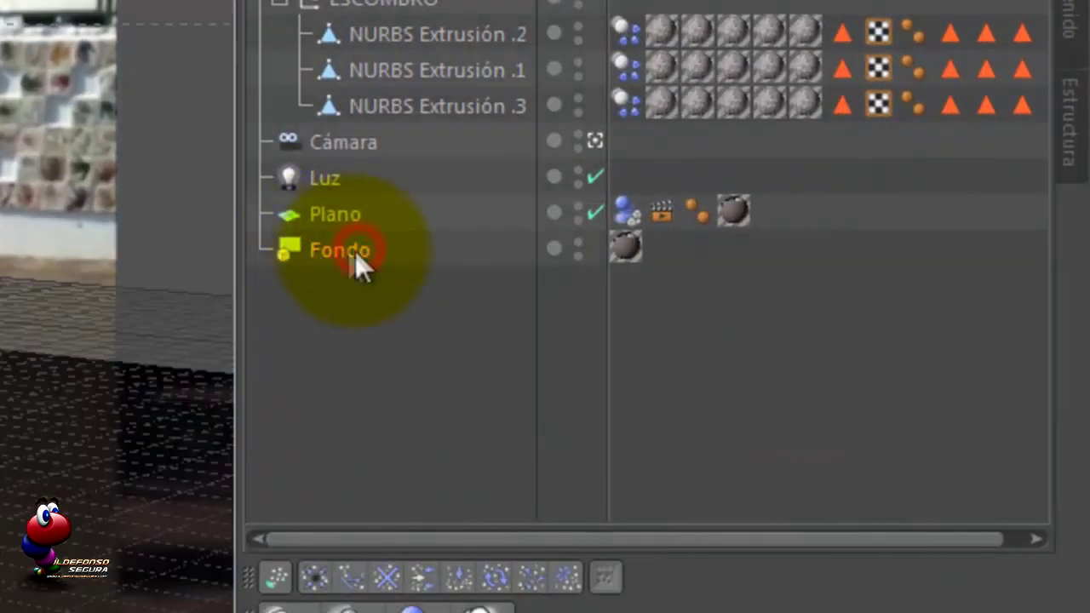
left_click(585, 260)
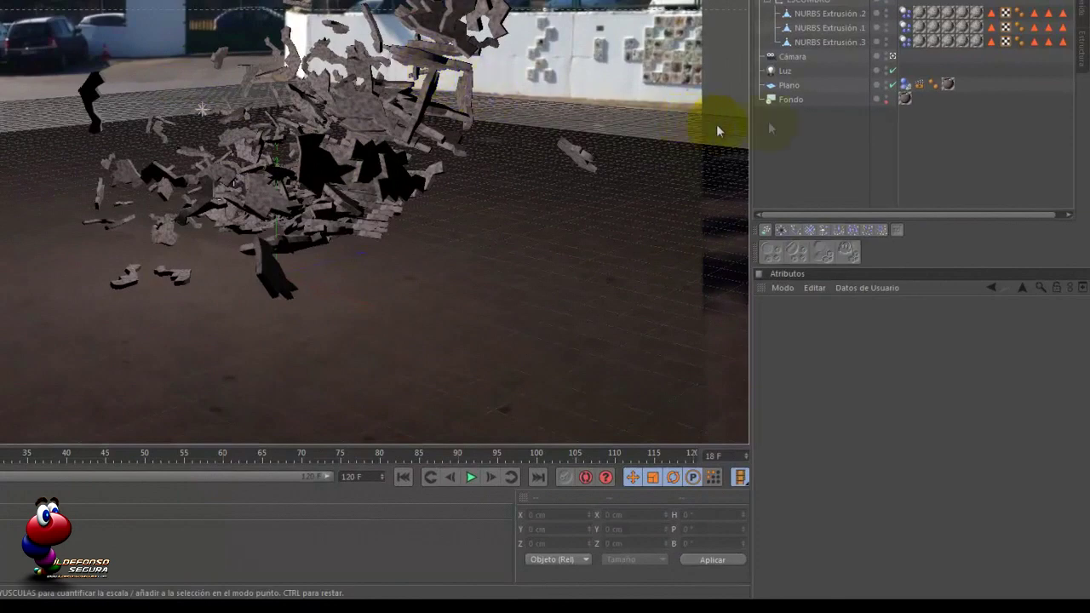
left_click(790, 85)
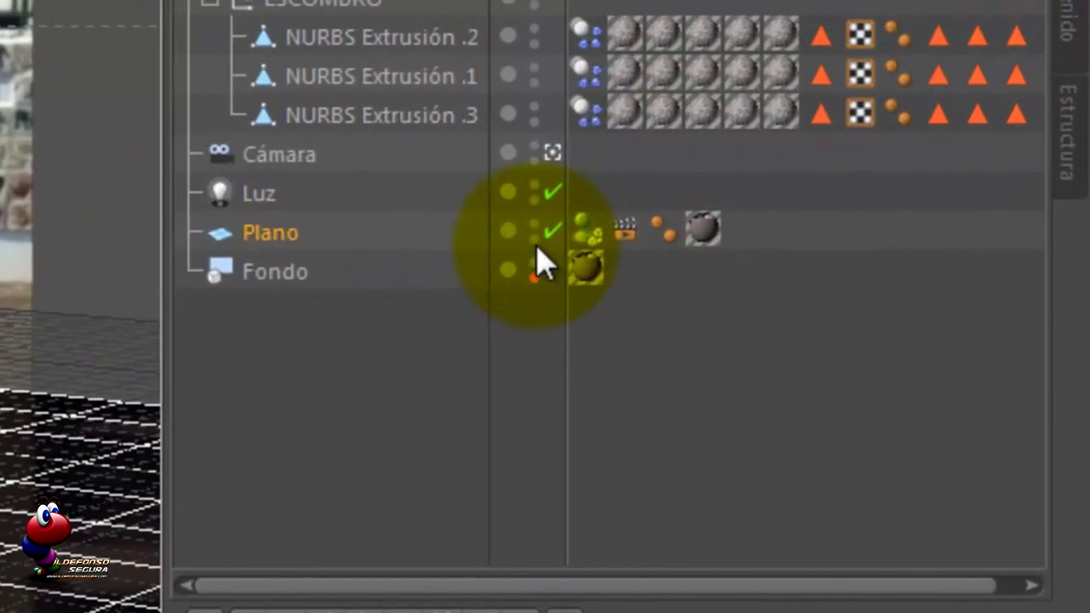
left_click(535, 241)
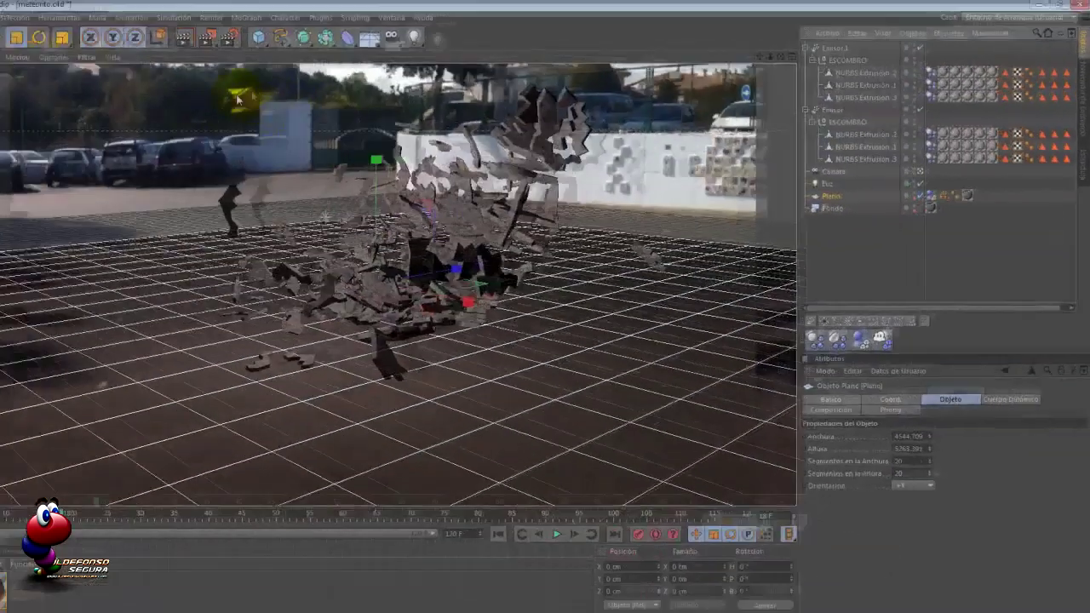
left_click(257, 49)
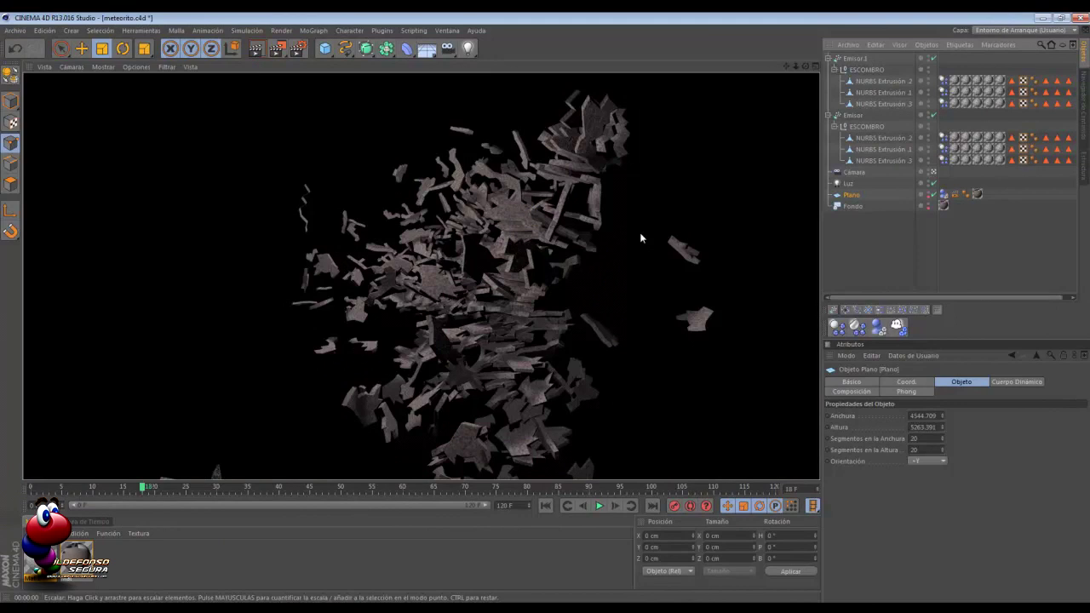
Check the Salida and Guardar render settings, including the QuickTime format and alpha channel, and render the scene in the image viewer
left_click(296, 50)
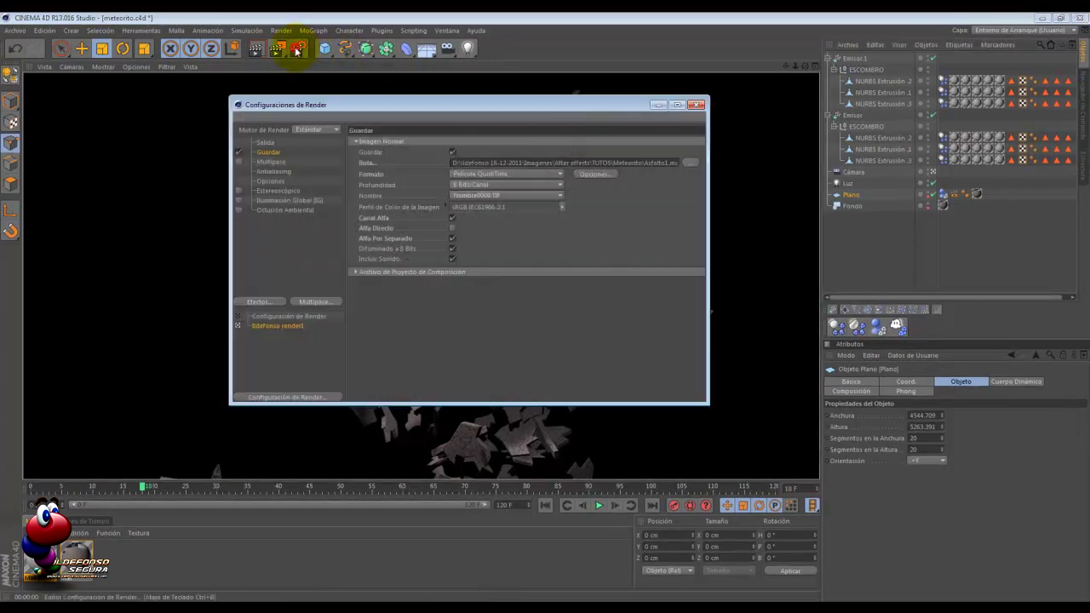
left_click(276, 143)
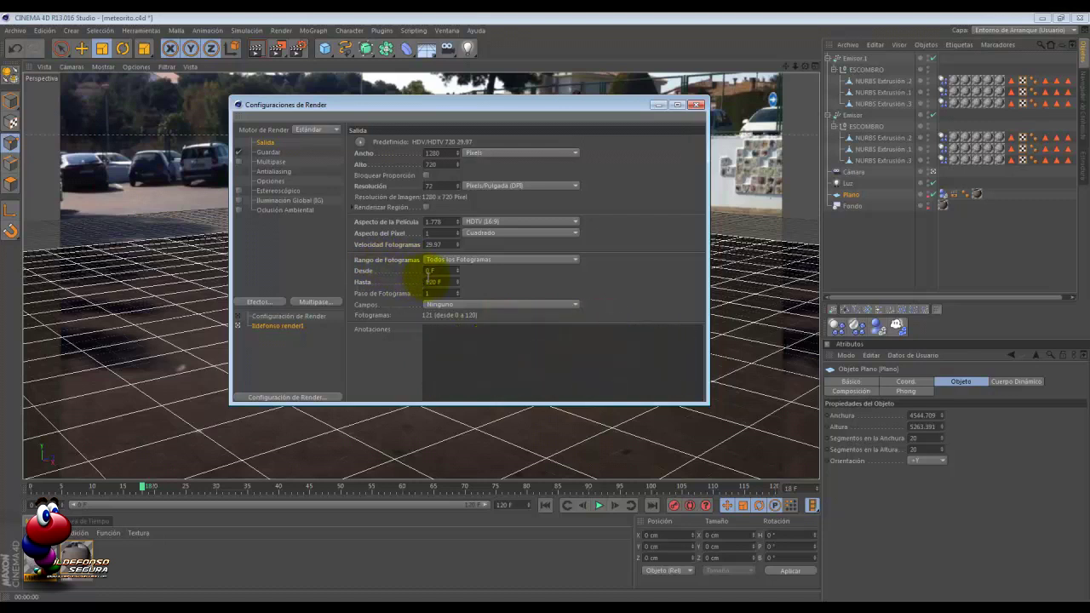
left_click(270, 151)
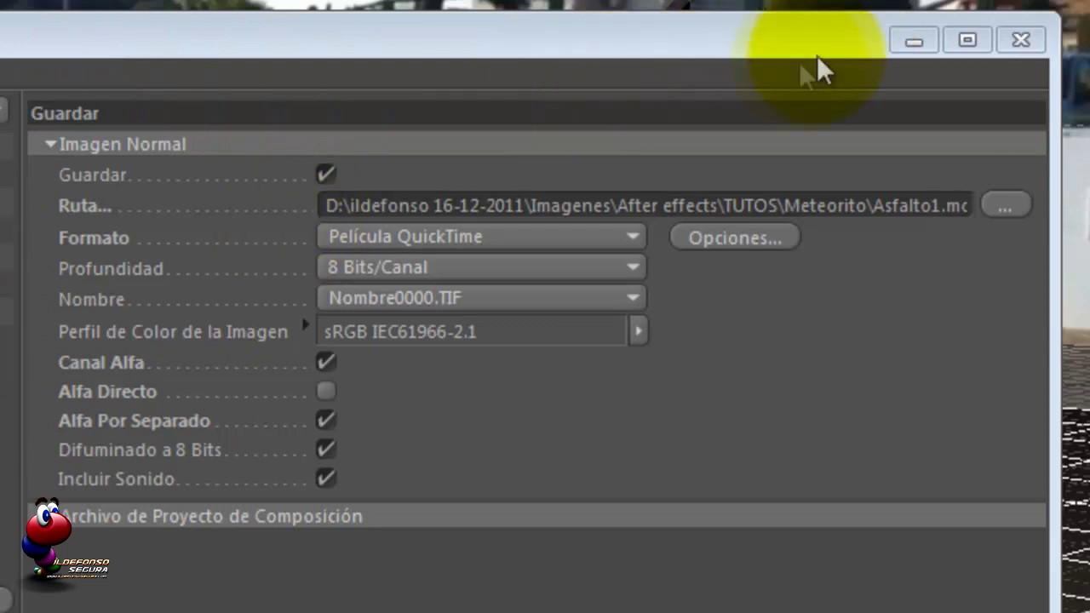
left_click(1018, 44)
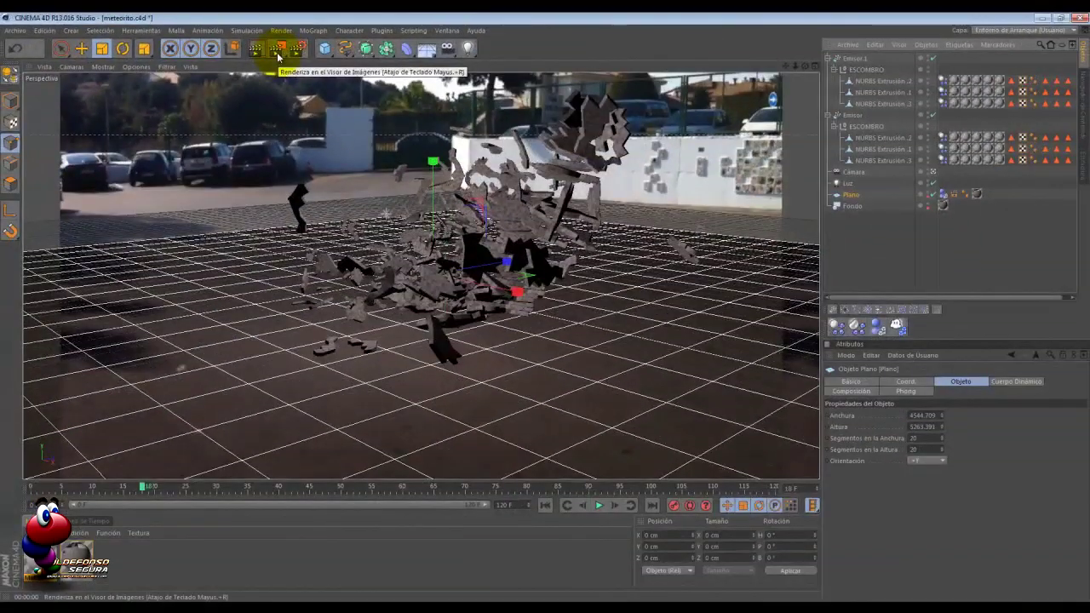
left_click(278, 51)
left_click(505, 526)
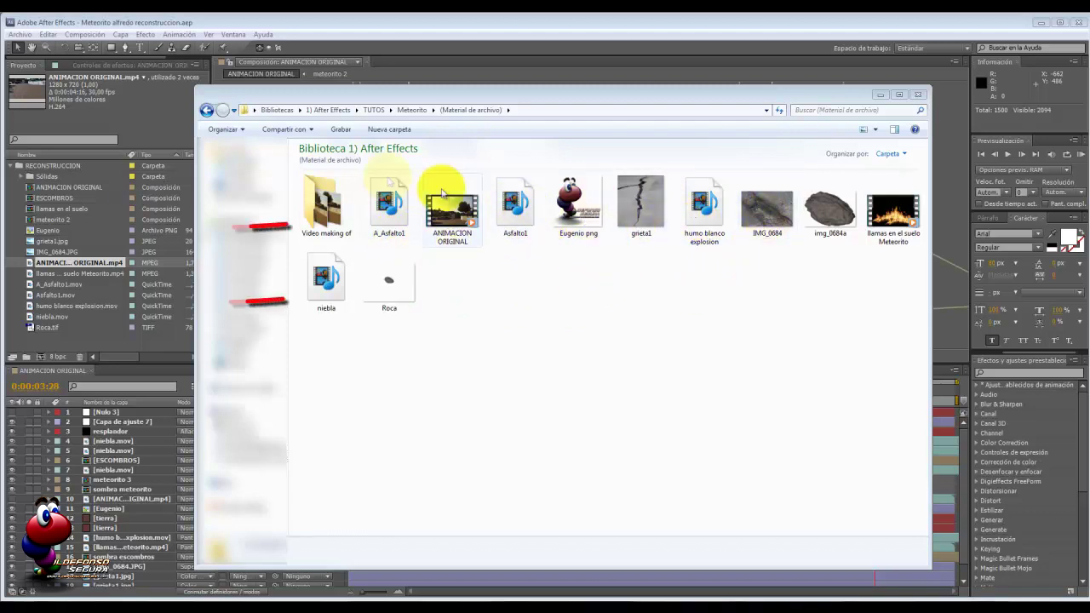
Switch to After Effects, close the source material folder and view the file import options for the project
key("alt+F4")
right_click(71, 341)
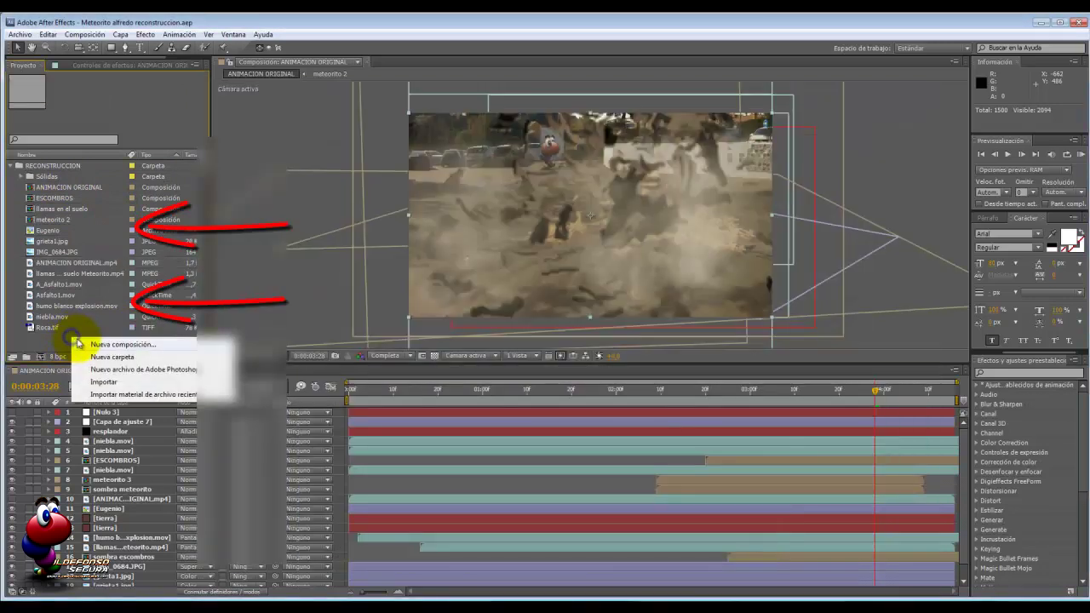
mouse_move(224, 379)
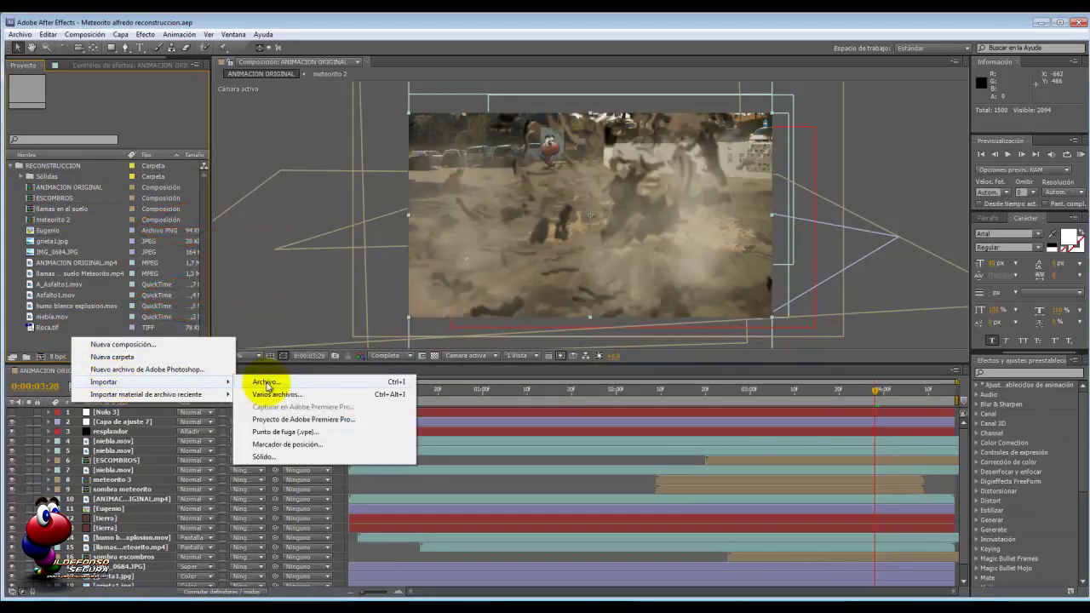
left_click(49, 336)
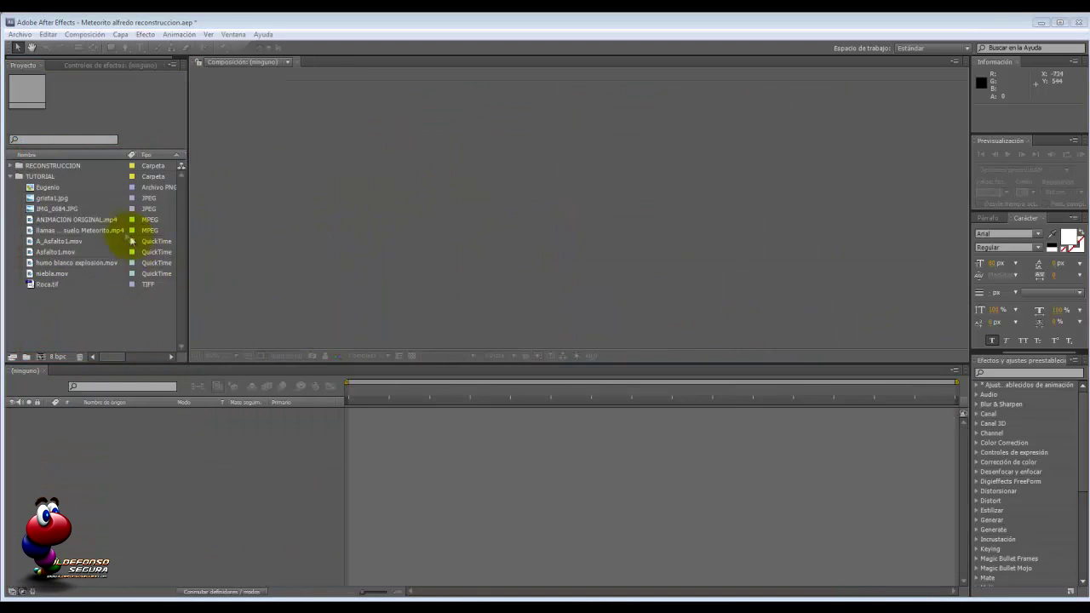
Create a composition from ANIMACION ORIGINAL.mp4 and scrub through the clip from start to end and back
left_click(71, 220)
left_click_drag(71, 220, 38, 358)
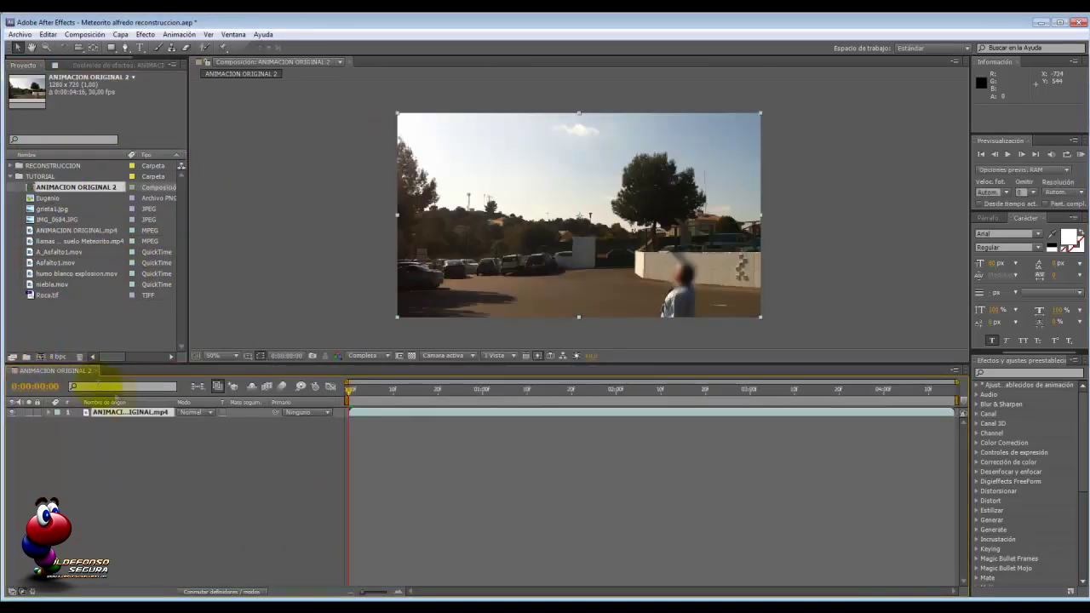
left_click(353, 396)
left_click_drag(366, 399, 785, 397)
left_click_drag(679, 397, 324, 397)
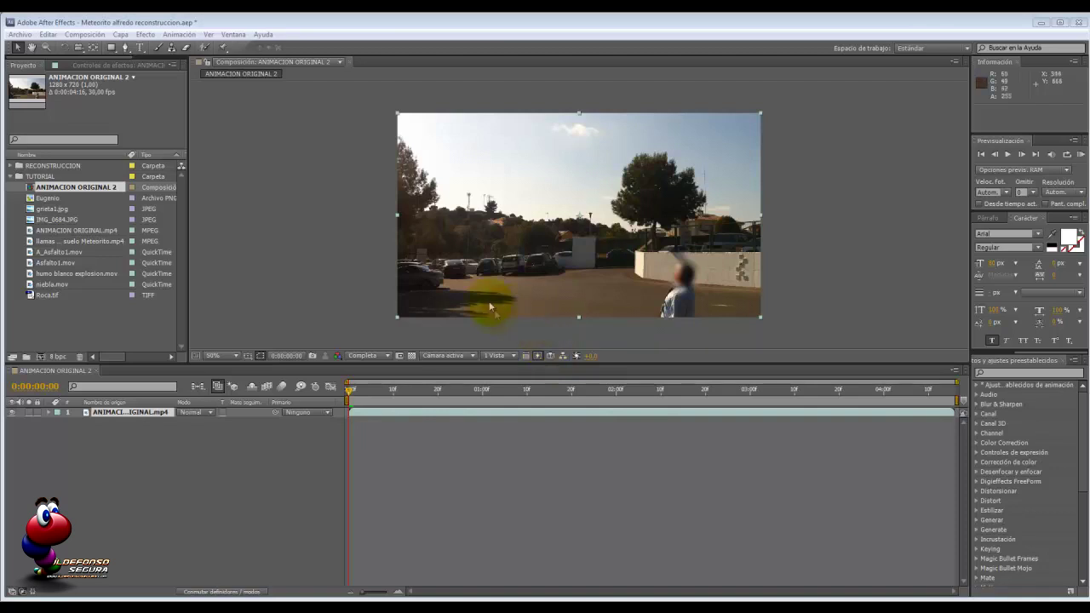
Add the Eugenio image above the video layer and scale it down to about 41%
left_click(51, 197)
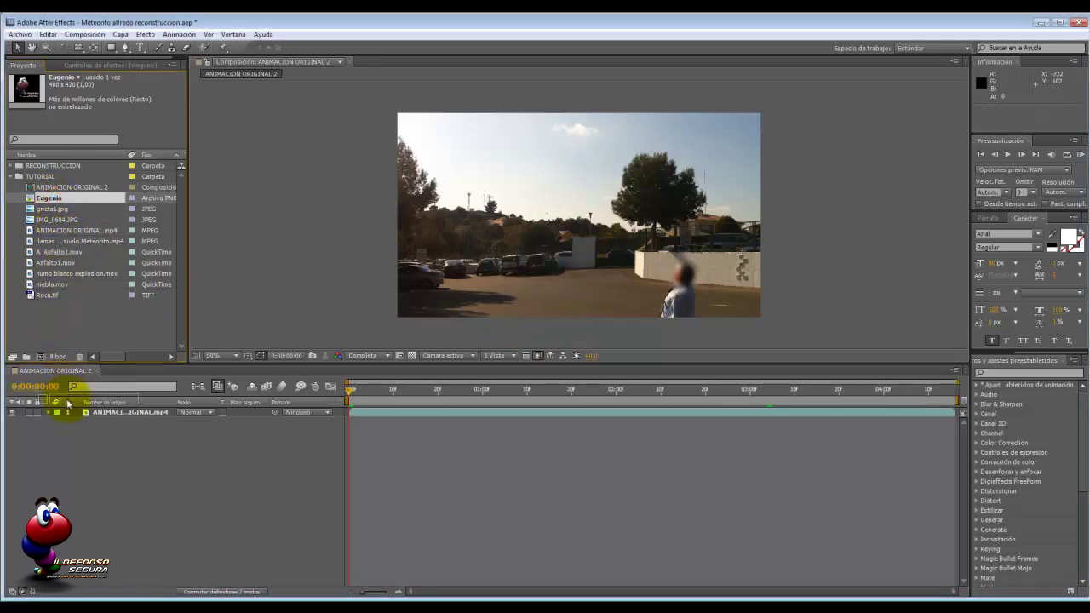
left_click_drag(71, 412, 77, 411)
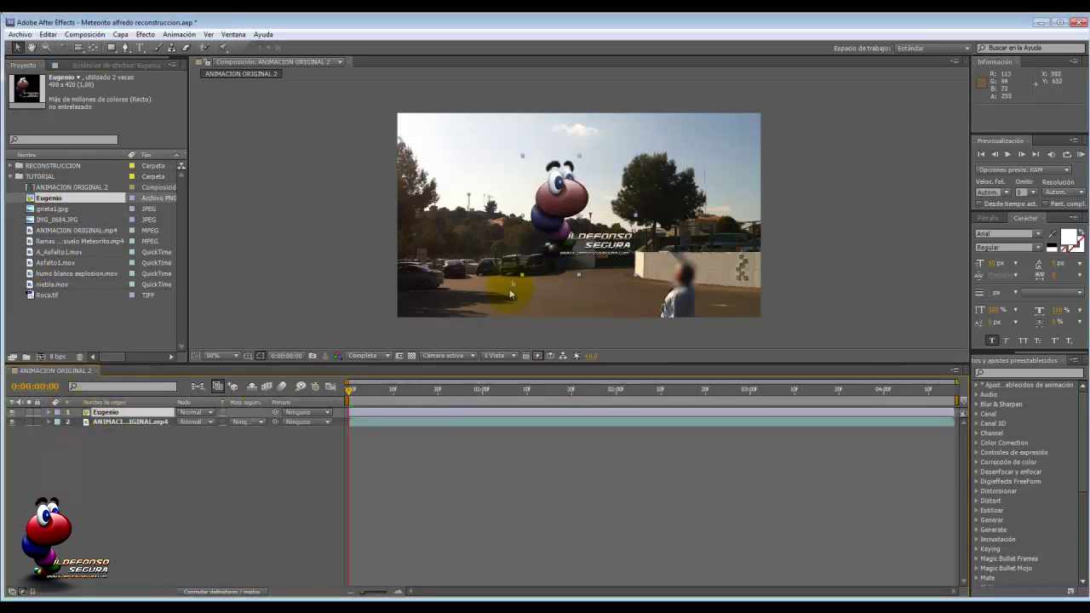
left_click_drag(523, 160, 555, 193)
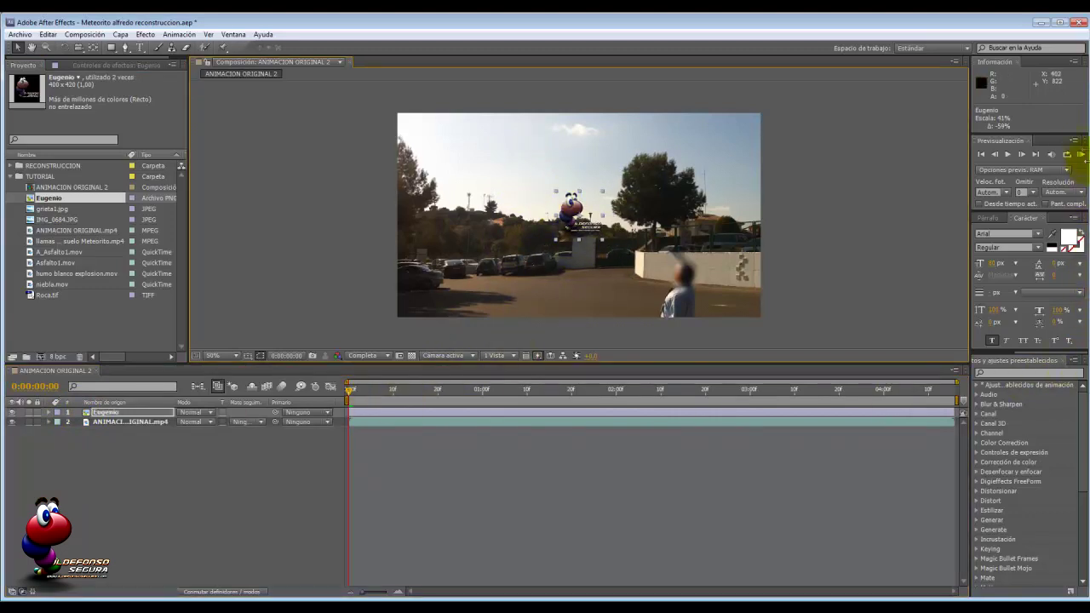
At the last frame, move Eugenio onto the small white wall at about 544, 164, and return to the first frame
left_click(1035, 155)
left_click_drag(571, 219, 555, 173)
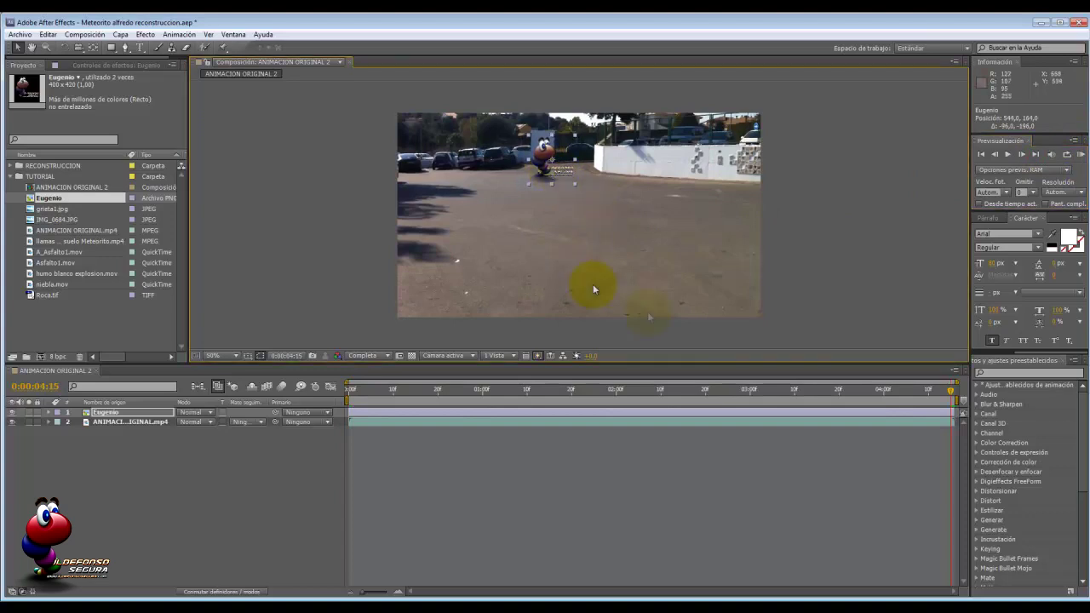
left_click_drag(420, 393, 350, 390)
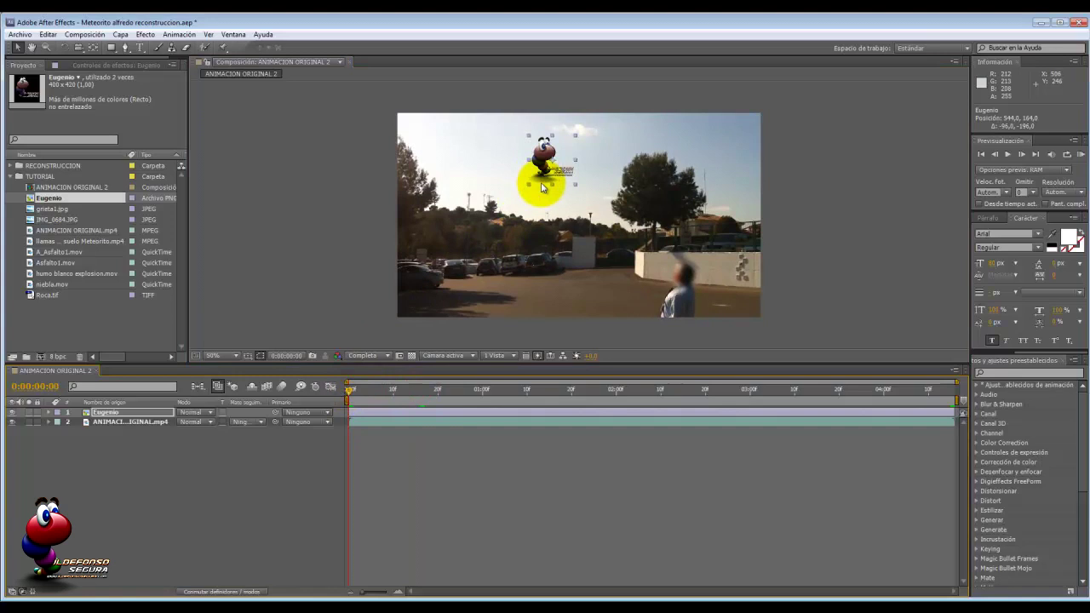
mouse_move(350, 390)
left_mouse_down()
mouse_move(931, 390)
mouse_move(349, 389)
left_mouse_up()
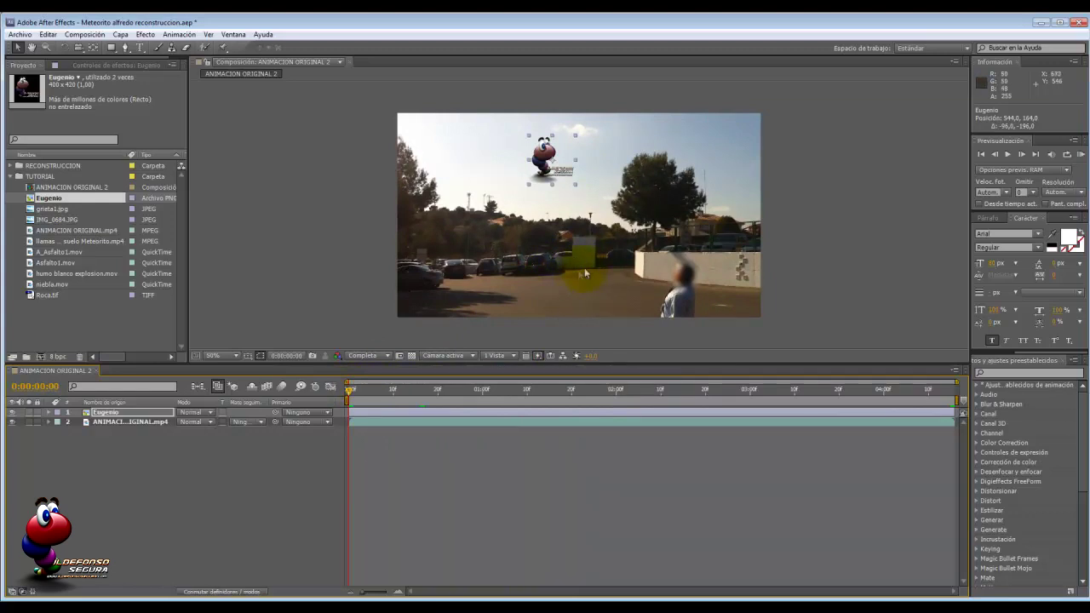
left_click(541, 172)
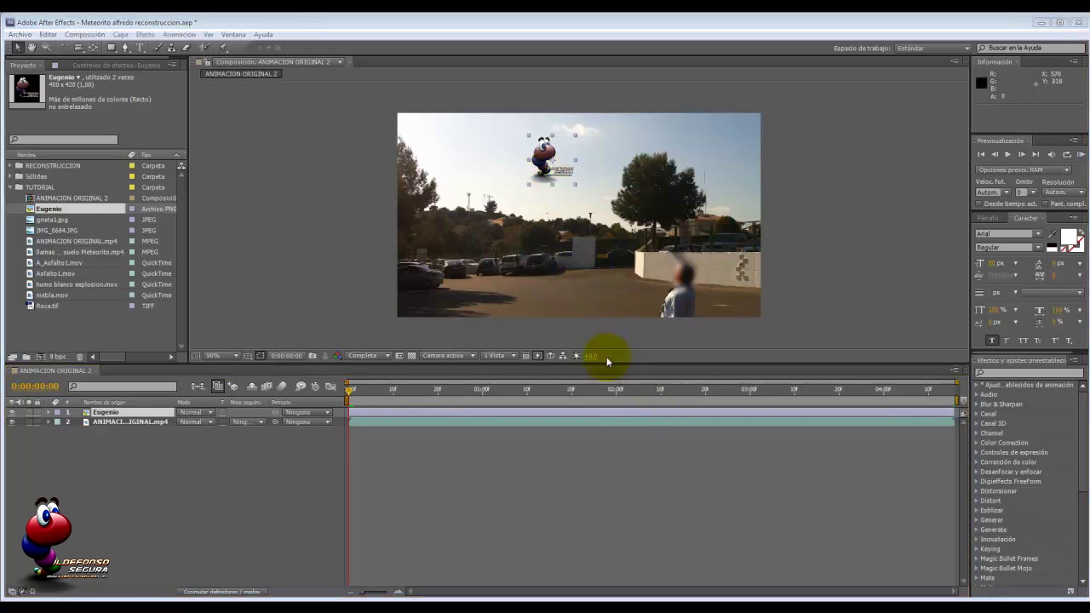
Show the Rastreador tools and add a null object to the ANIMACION ORIGINAL 2 composition
left_click(242, 36)
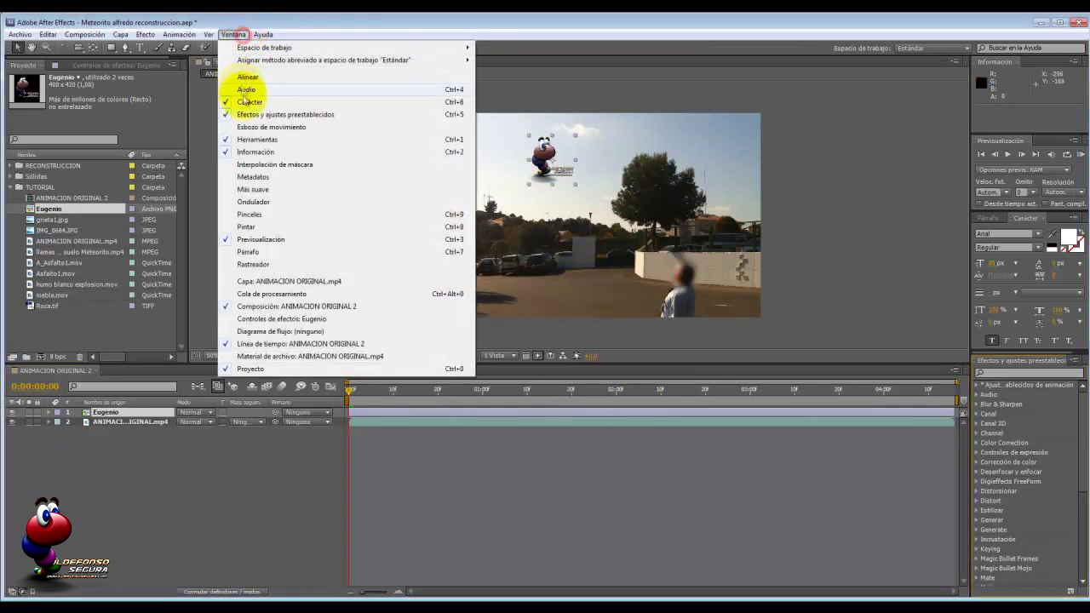
left_click(292, 266)
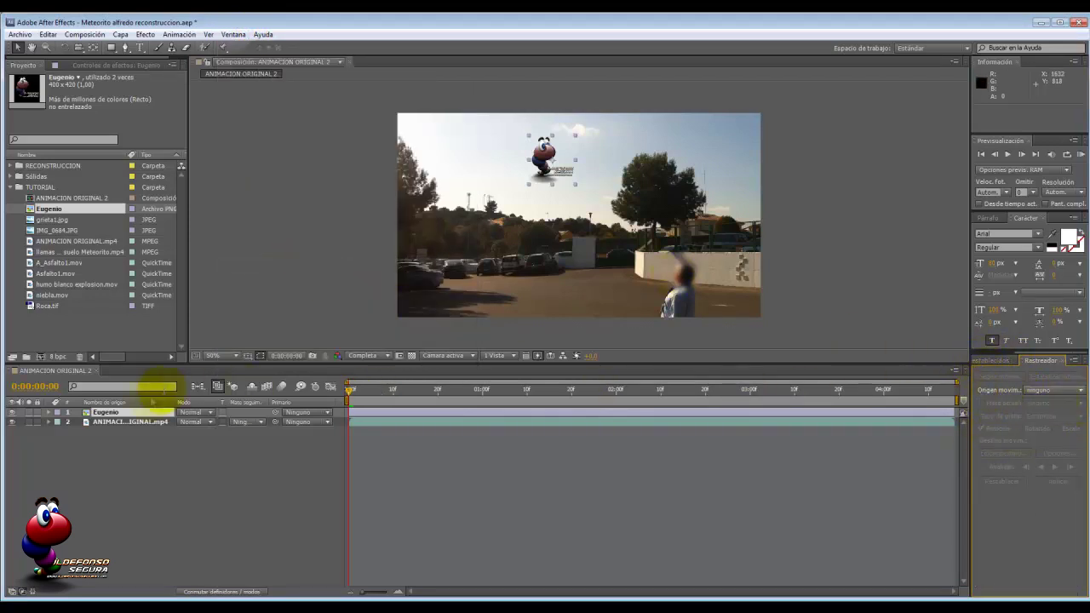
left_click(124, 423)
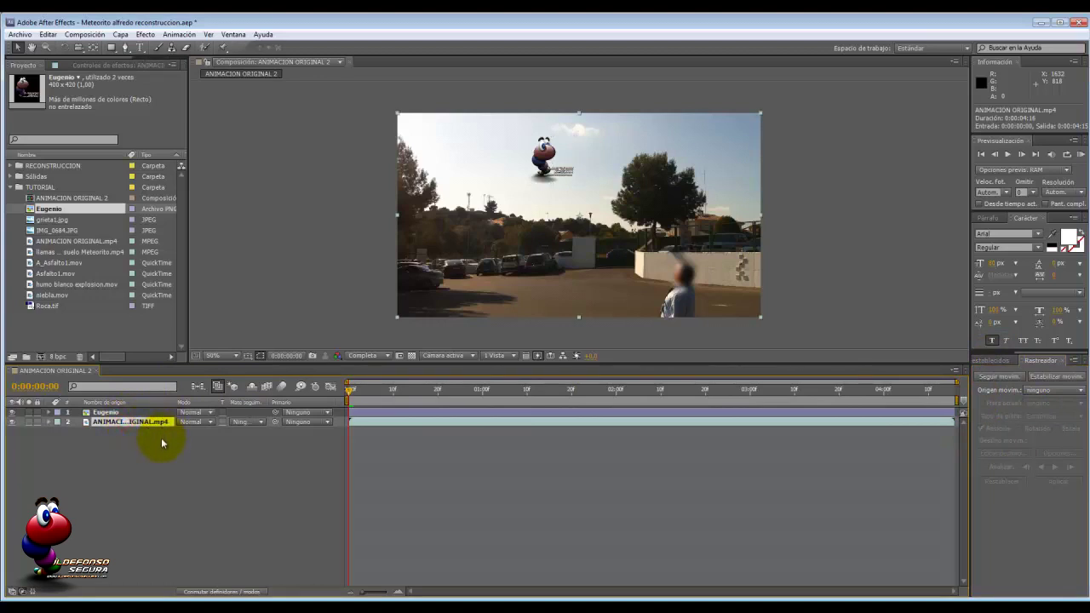
right_click(162, 441)
mouse_move(188, 446)
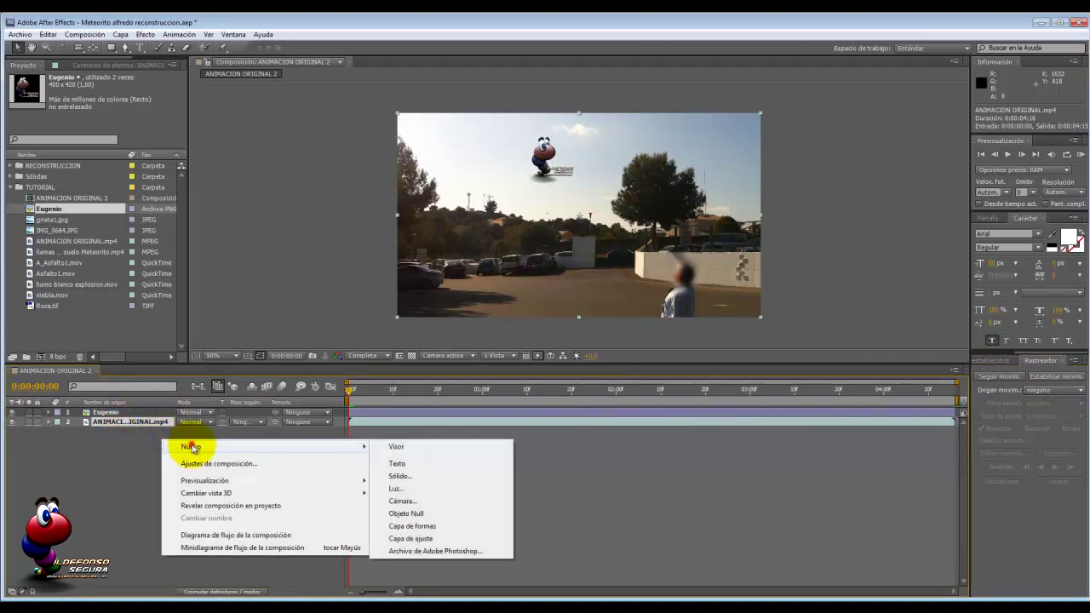
left_click(426, 515)
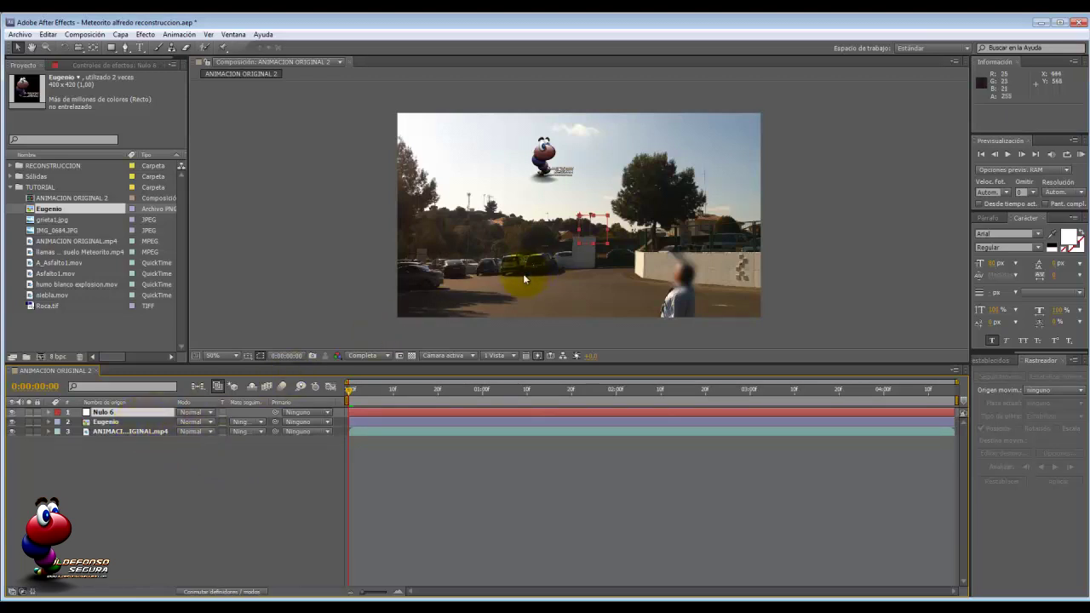
Start motion tracking on ANIMACION ORIGINAL.mp4, place track point 1 at the foot of the small white wall, and enlarge its regions
left_click(115, 431)
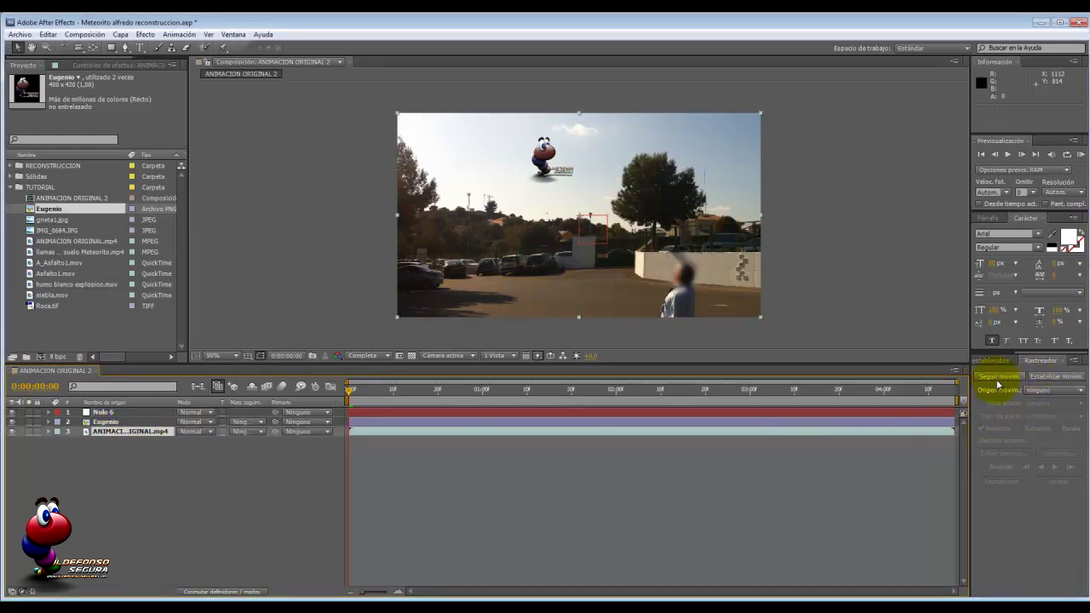
left_click(998, 378)
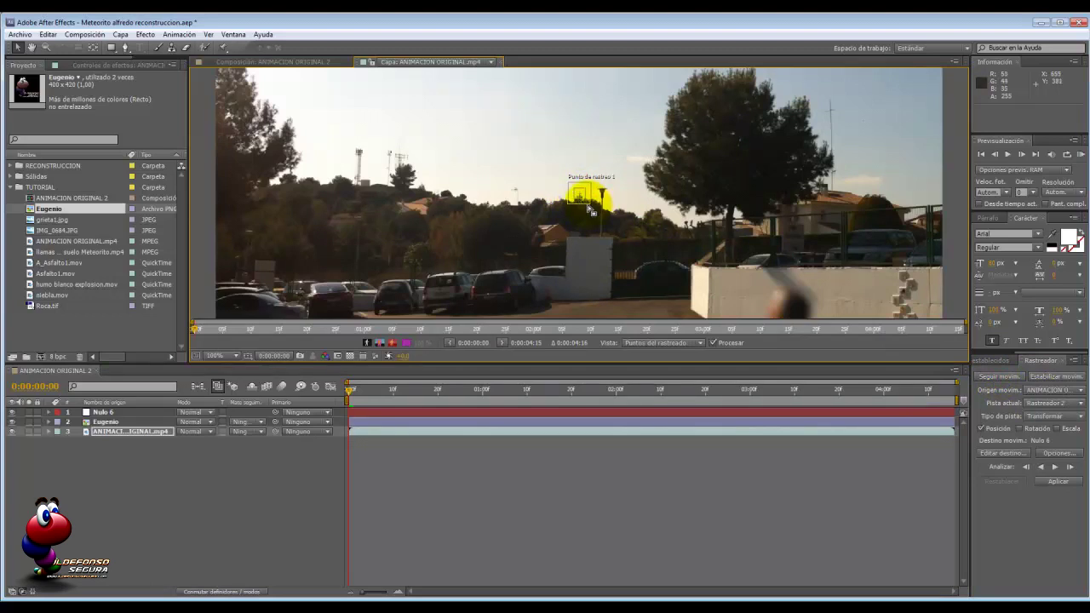
left_click_drag(587, 209, 554, 313)
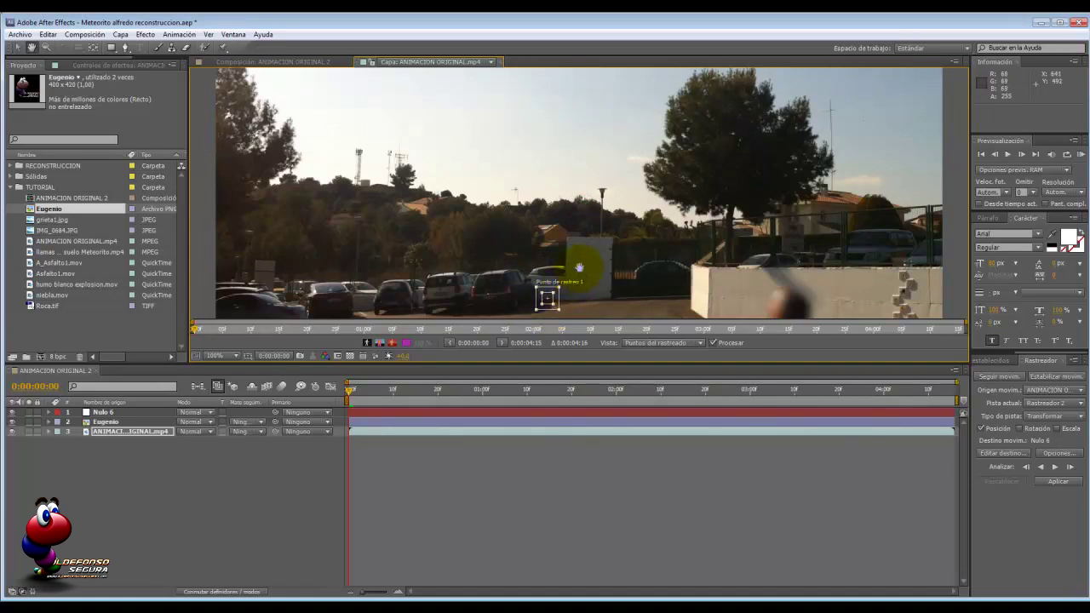
left_click_drag(578, 268, 582, 213)
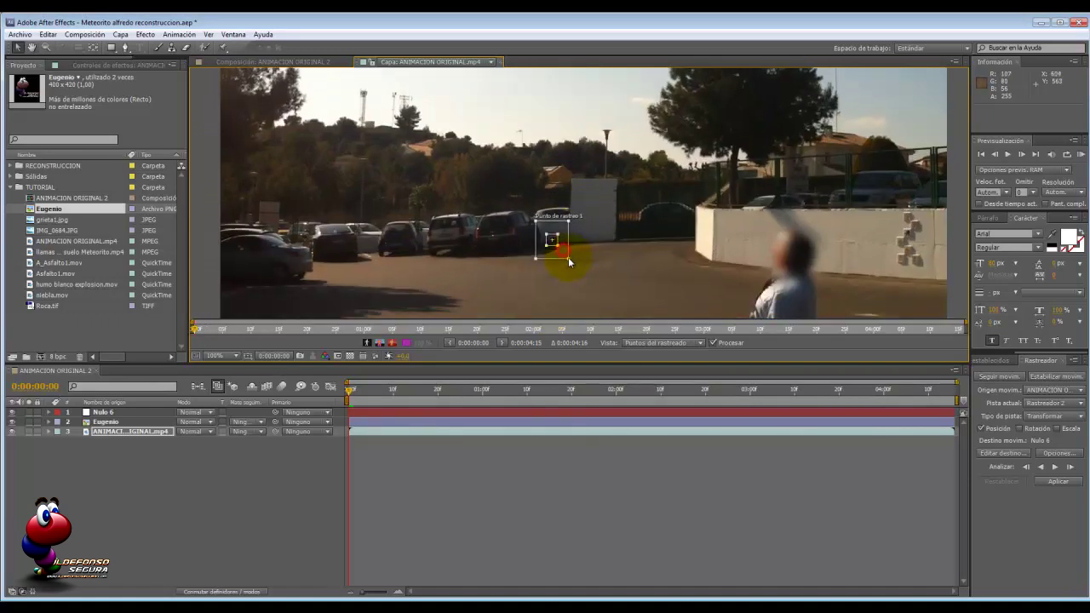
left_click(567, 257)
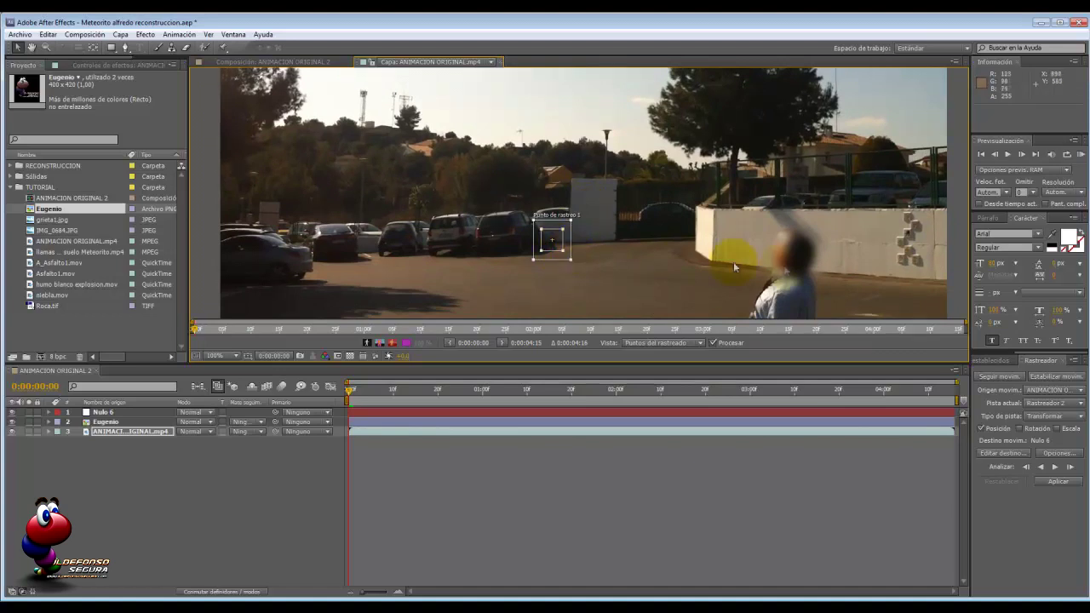
Enable rotation tracking, place an enlarged track point 2 on the stone pattern of the long white wall, and save the project
left_click(1020, 430)
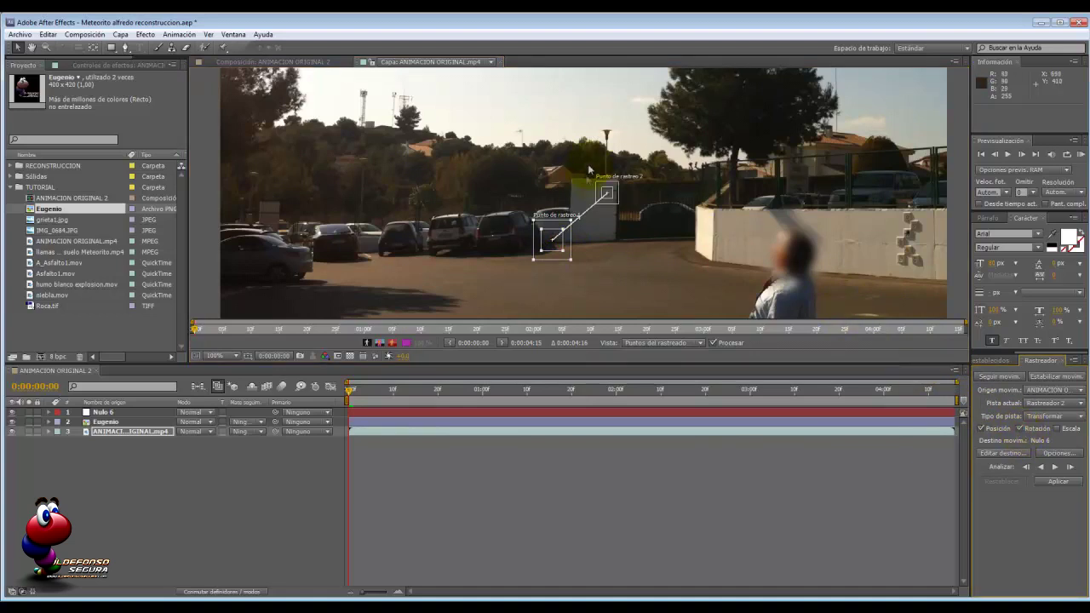
left_click_drag(620, 210, 905, 255)
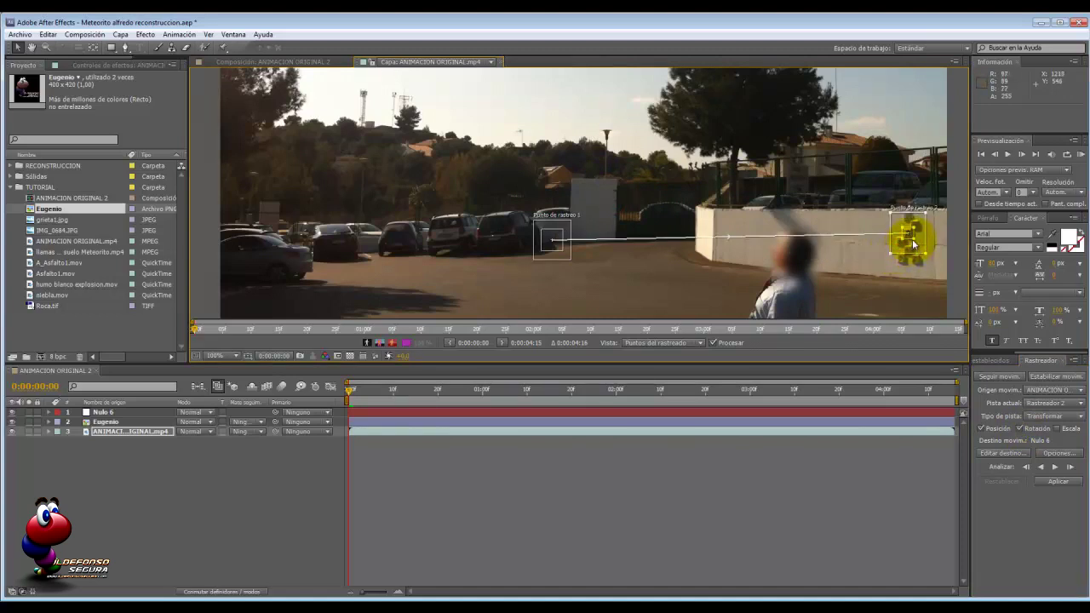
left_click_drag(917, 242, 917, 242)
key("comma")
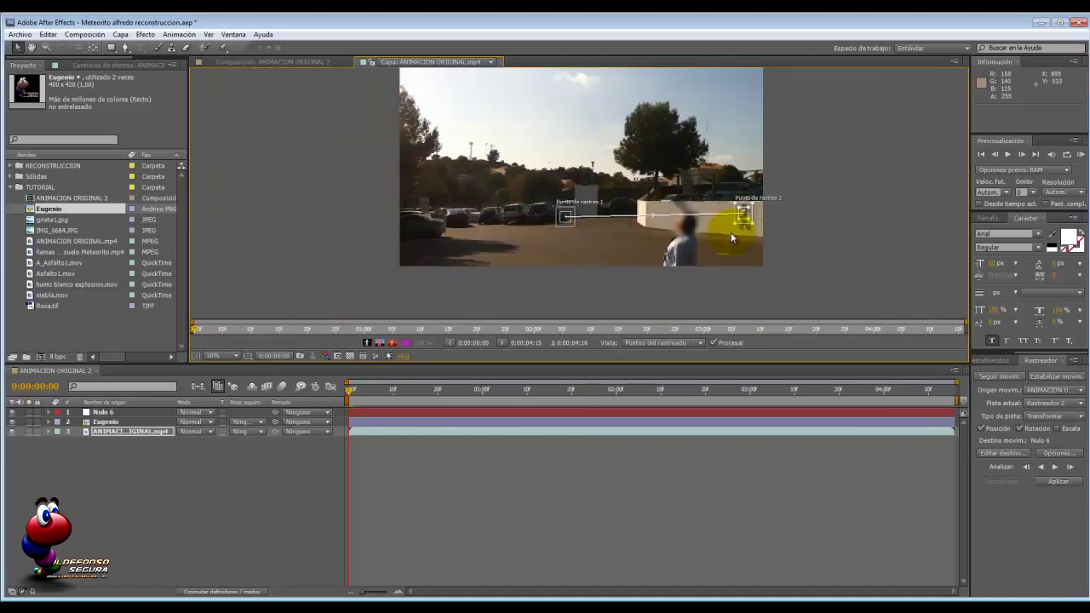
key("ctrl+s")
Set Nulo 6 as the motion target and analyse both track points forward through the whole clip
left_click(1003, 456)
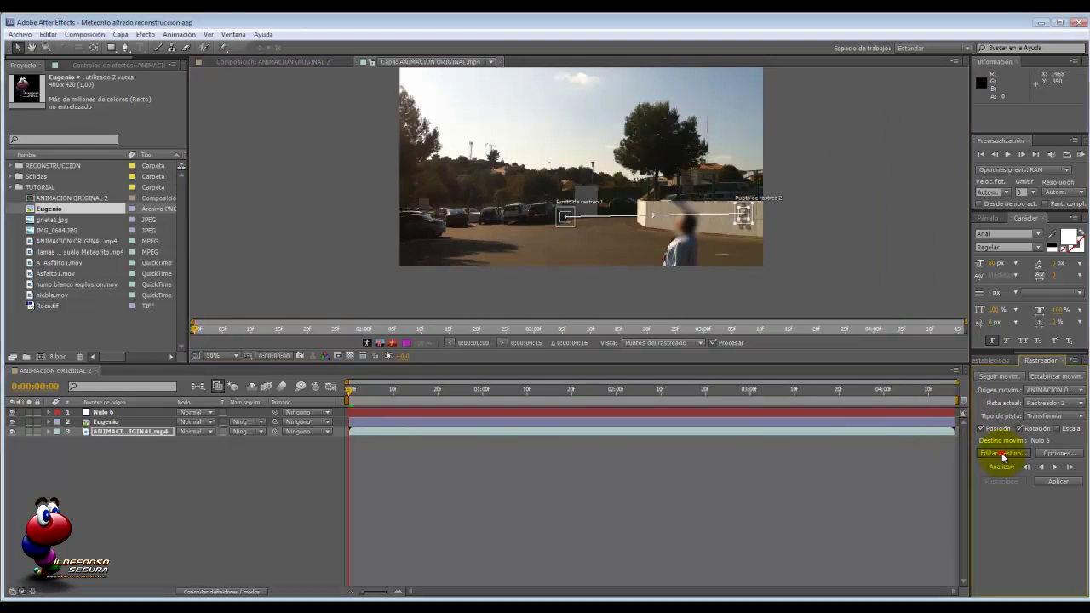
left_click(562, 298)
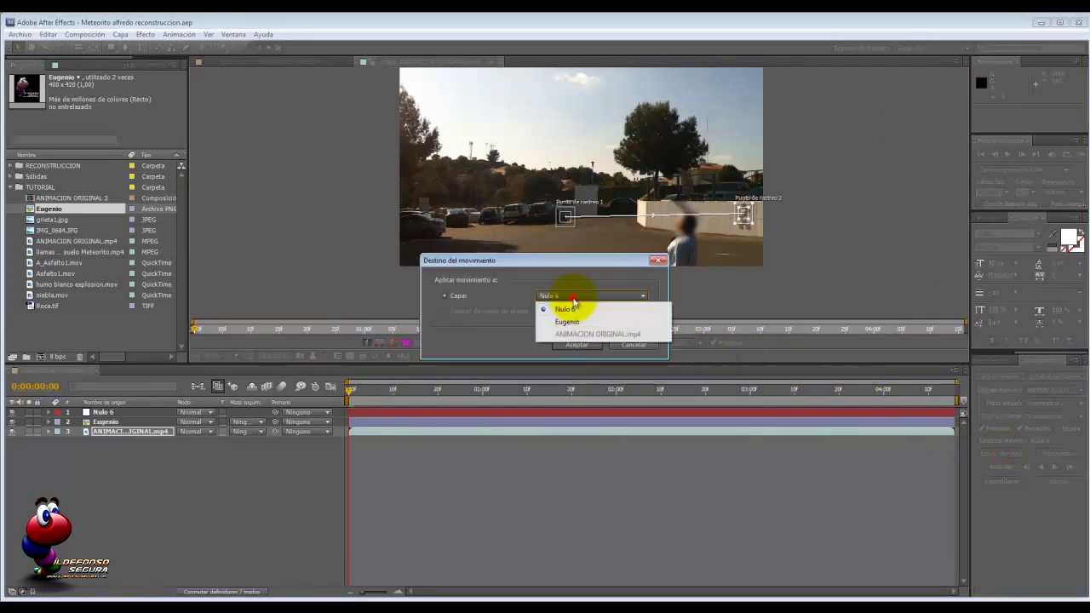
left_click(572, 310)
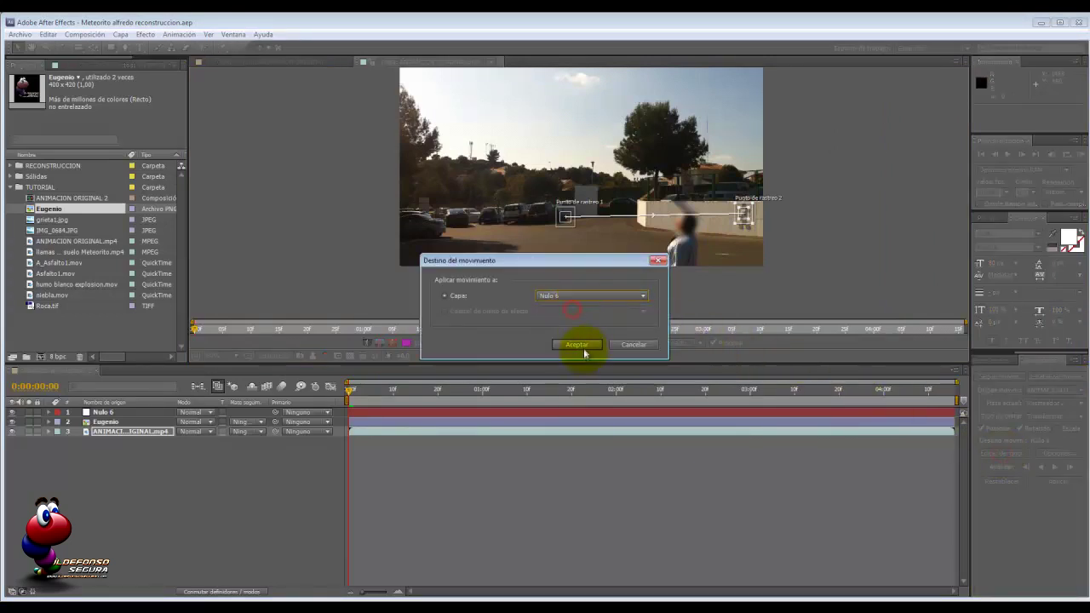
left_click(576, 345)
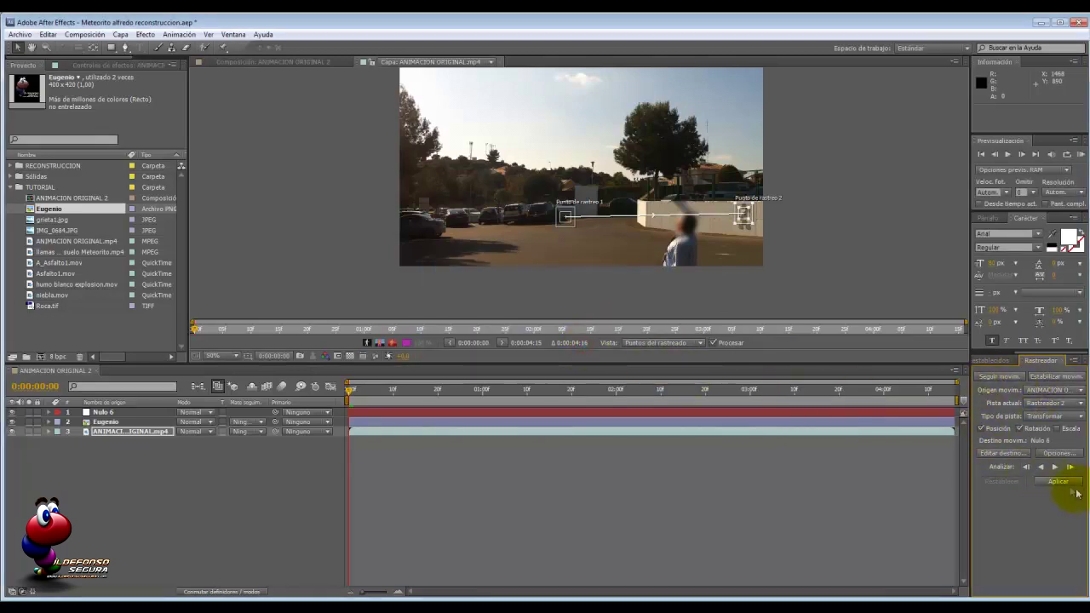
left_click(1055, 468)
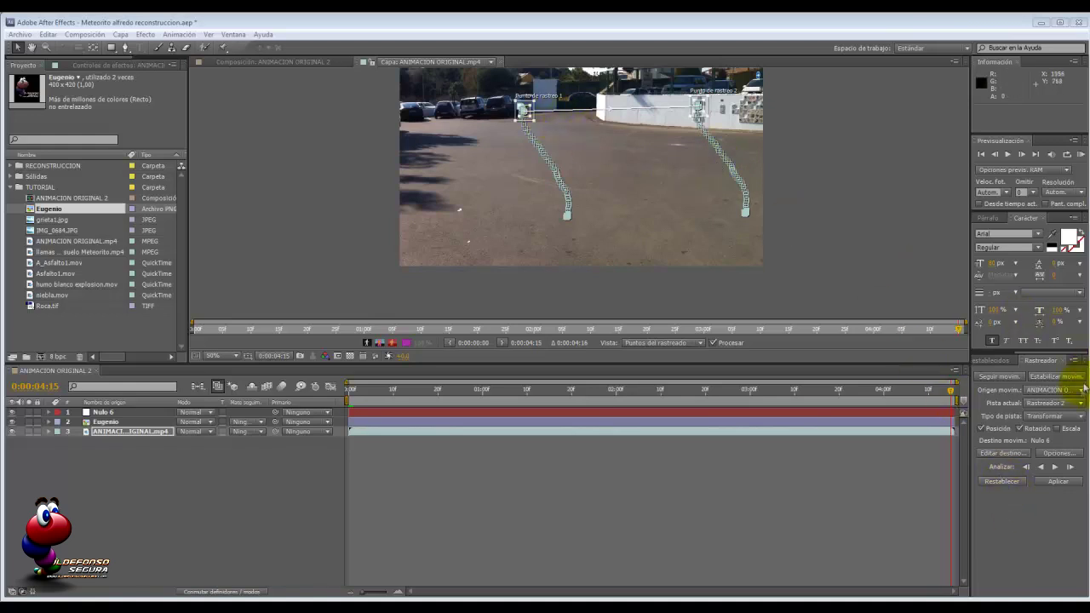
Apply the tracking data in X and Y, and link Eugenio's Position to Nulo 6's Position with an expression
left_click(1057, 482)
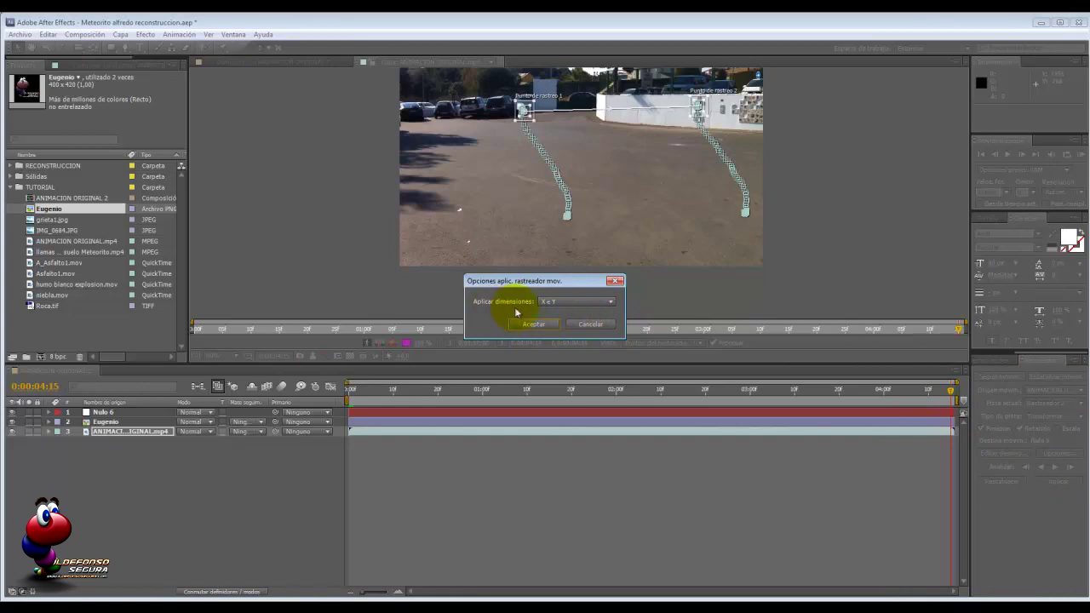
left_click(535, 325)
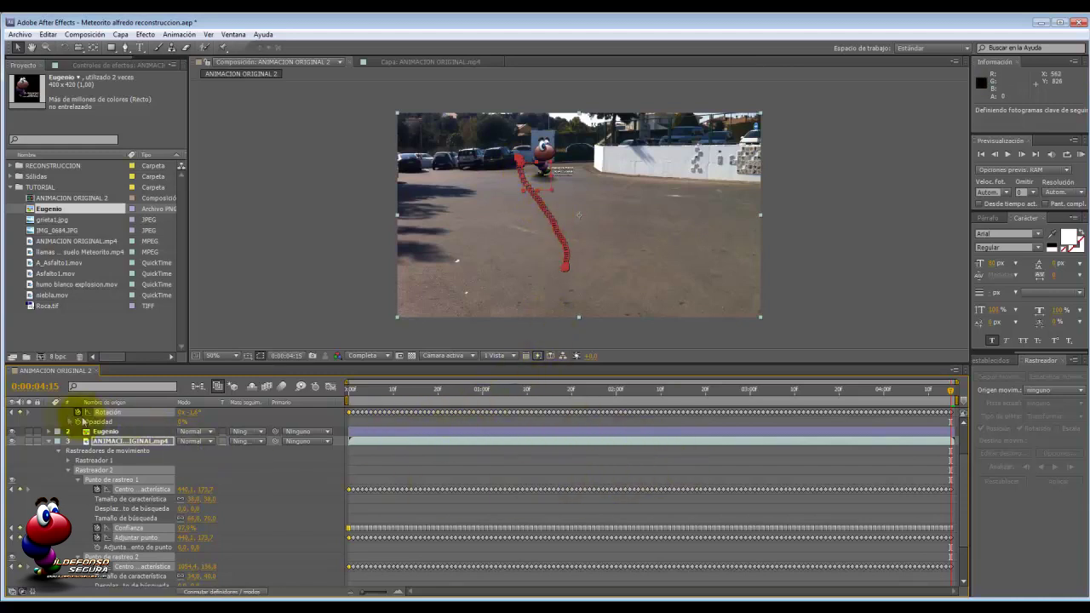
scroll(91, 431, "up", 3)
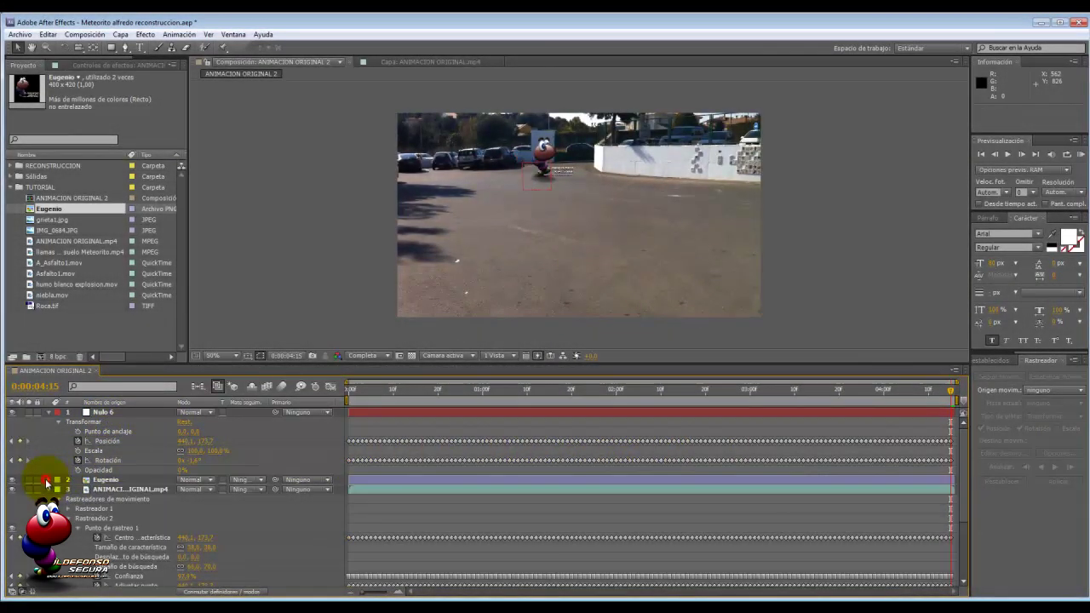
left_click(48, 480)
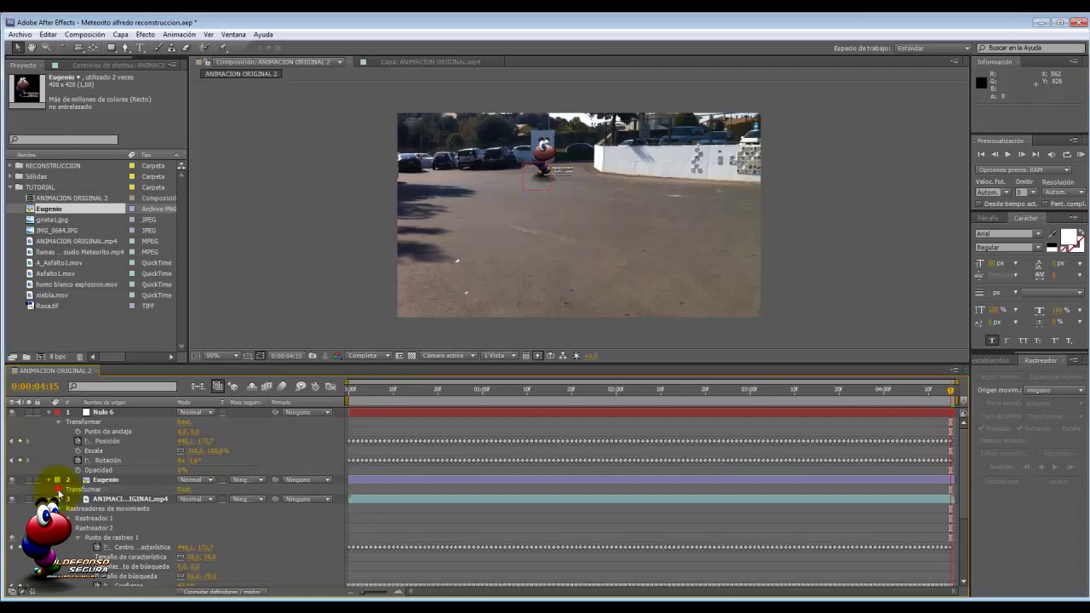
left_click(58, 490)
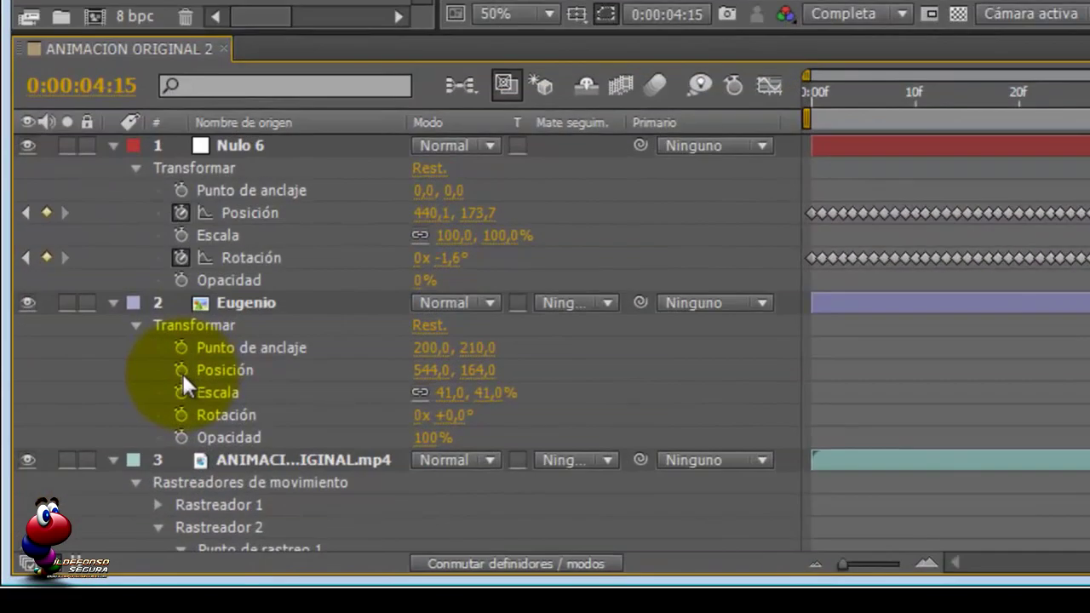
left_click(180, 371, "alt")
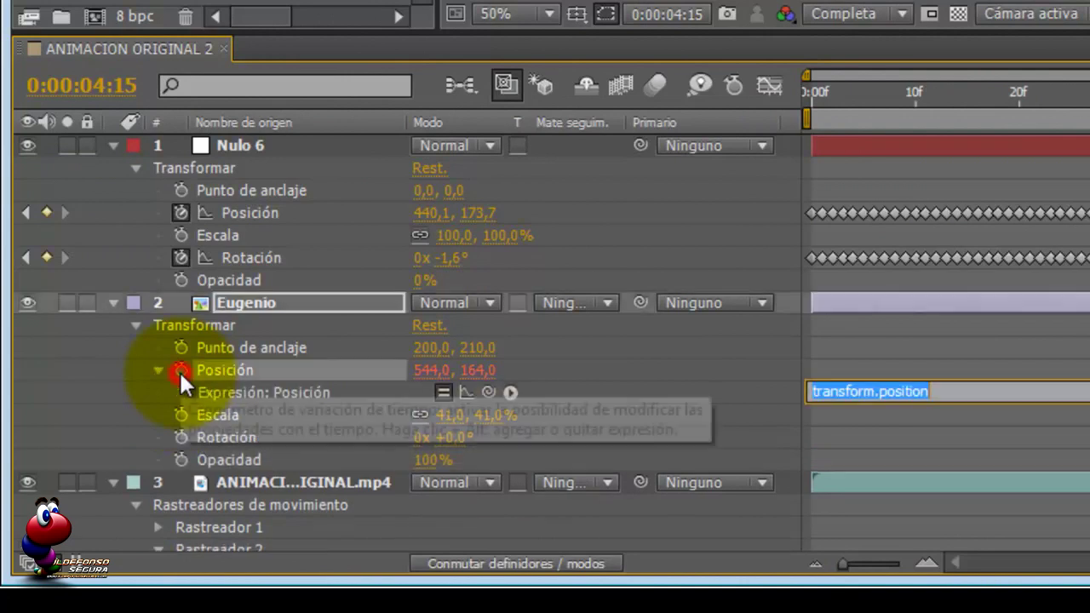
left_click_drag(487, 392, 267, 212)
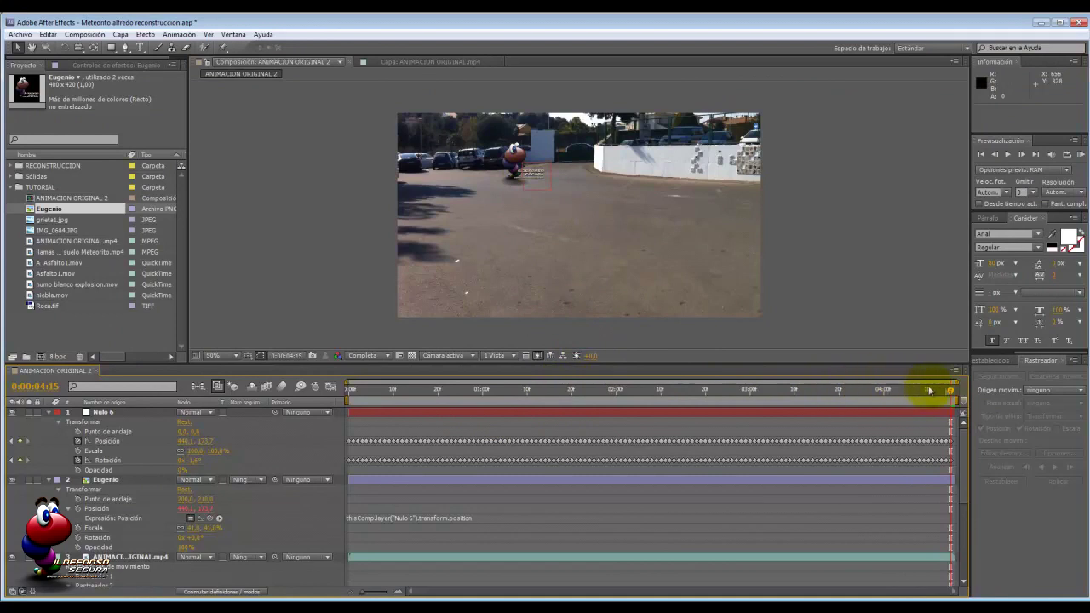
Adjust Eugenio's anchor point so the figure stands in front of the small white wall, and preview the tracked animation
left_click(811, 396)
left_click_drag(805, 405, 883, 406)
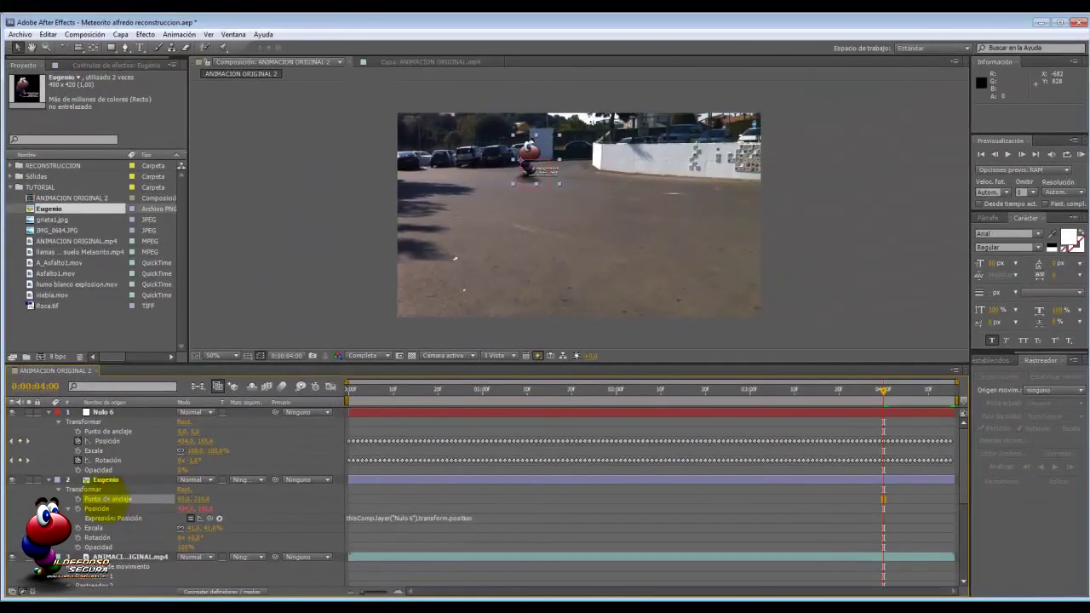
left_click_drag(106, 497, 69, 486)
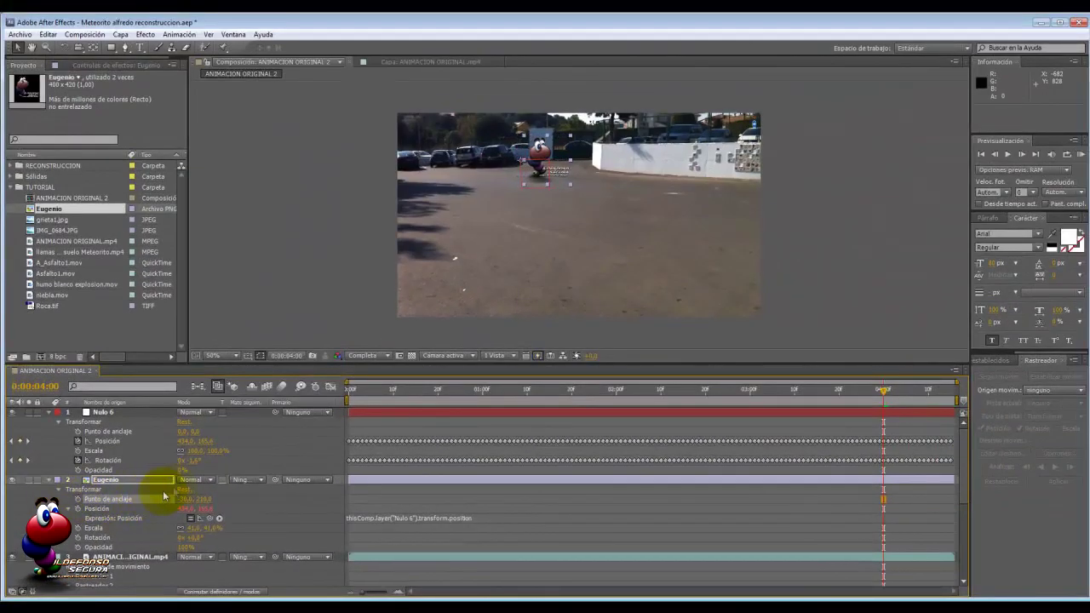
left_click_drag(203, 500, 231, 495)
left_click(477, 392)
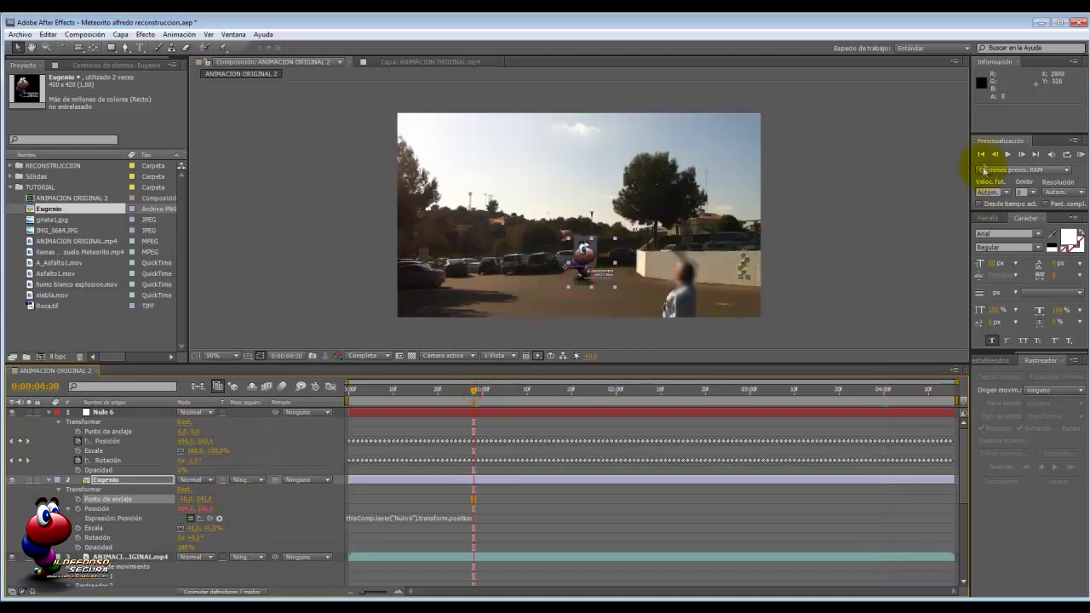
left_click(1006, 155)
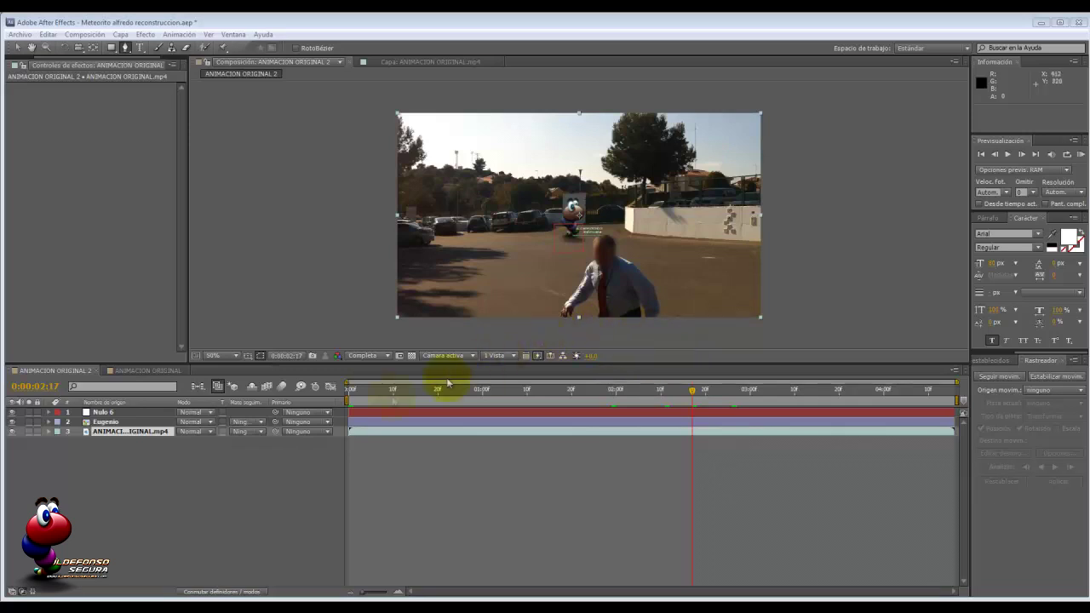
Duplicate the ANIMACION ORIGINAL.mp4 layer in the ANIMACION ORIGINAL 2 composition
left_click(132, 436)
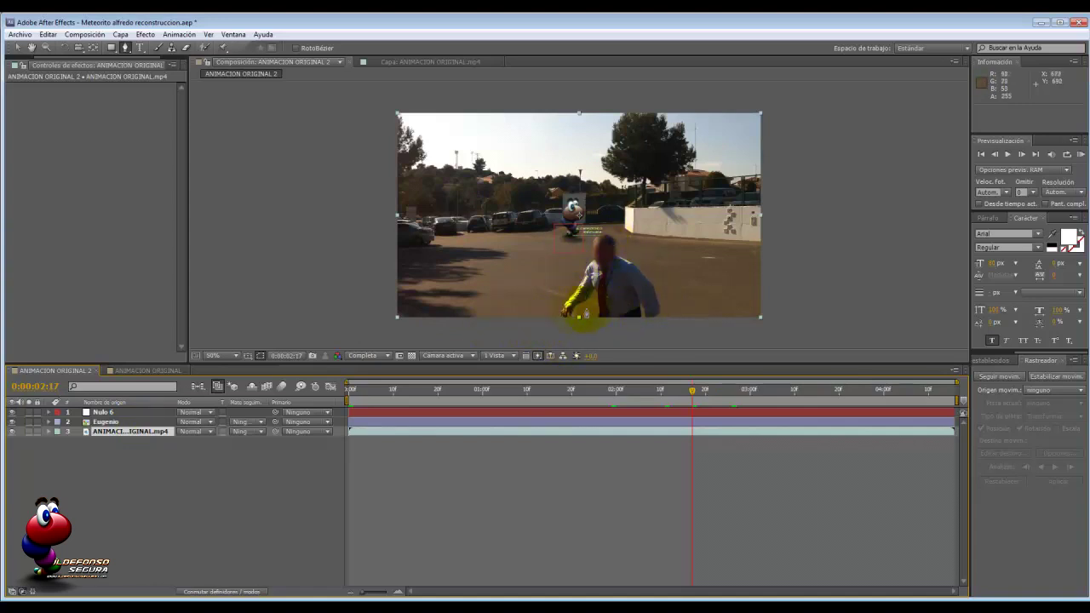
left_click(136, 433)
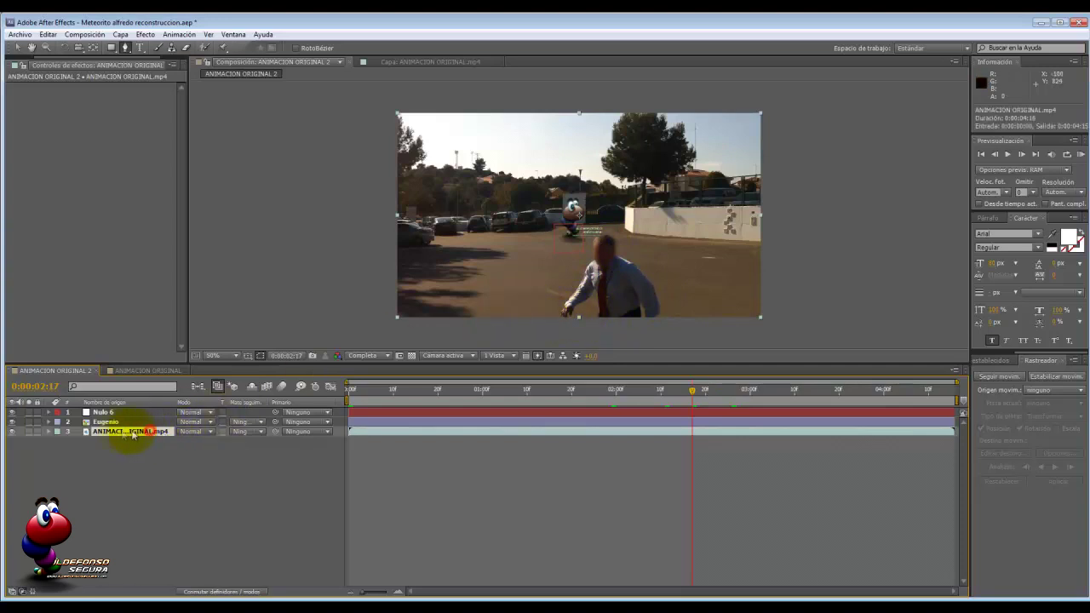
key("ctrl+d")
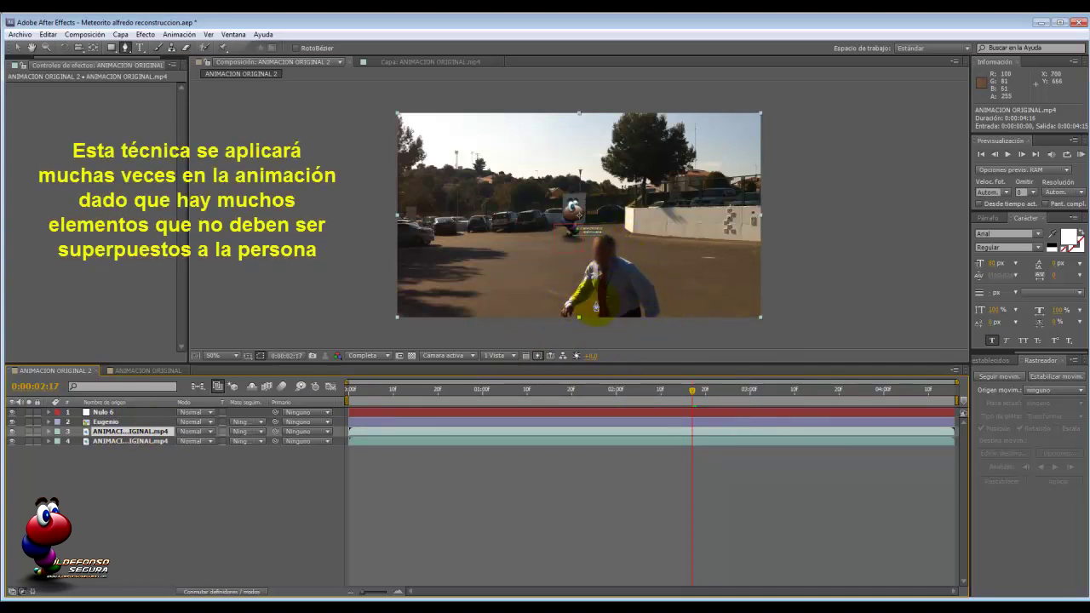
Draw a closed Pen mask around the man on the upper ANIMACION ORIGINAL.mp4 copy at 0:00:02:17
left_click_drag(587, 274, 568, 303)
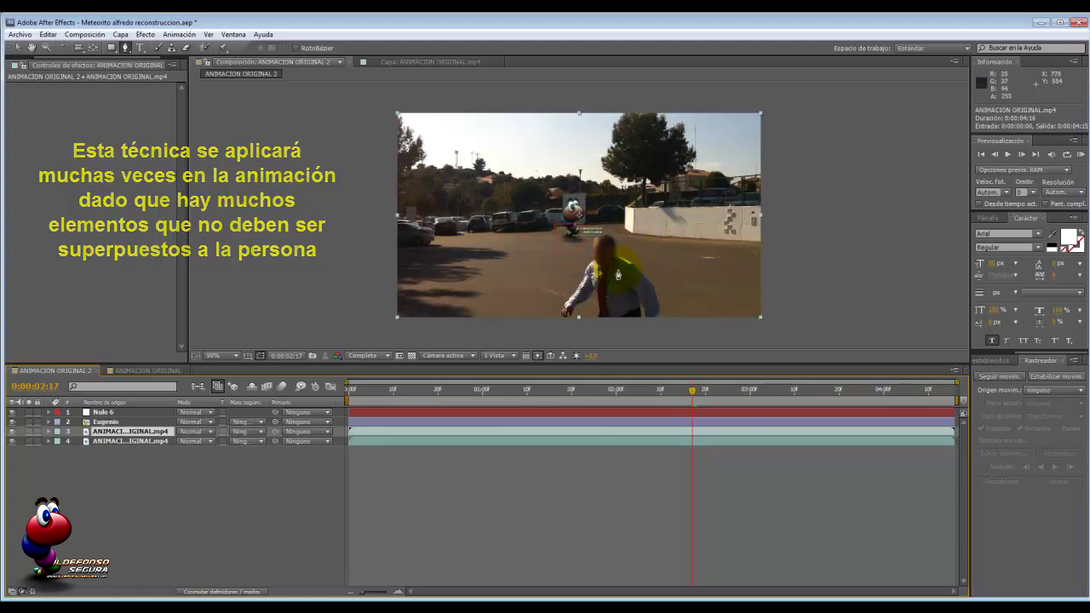
left_click(125, 48)
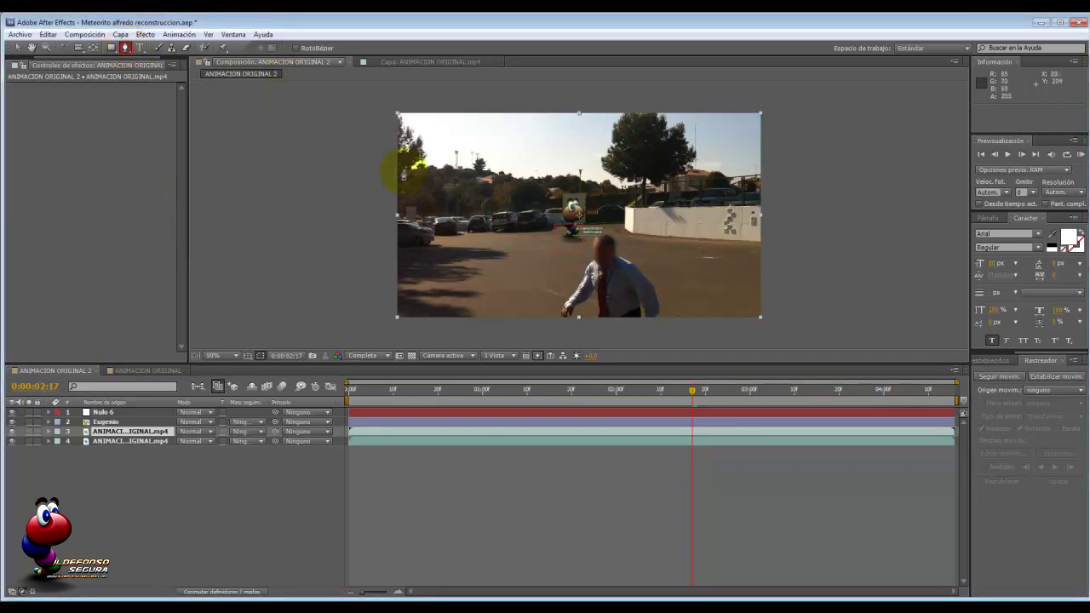
left_click(601, 234)
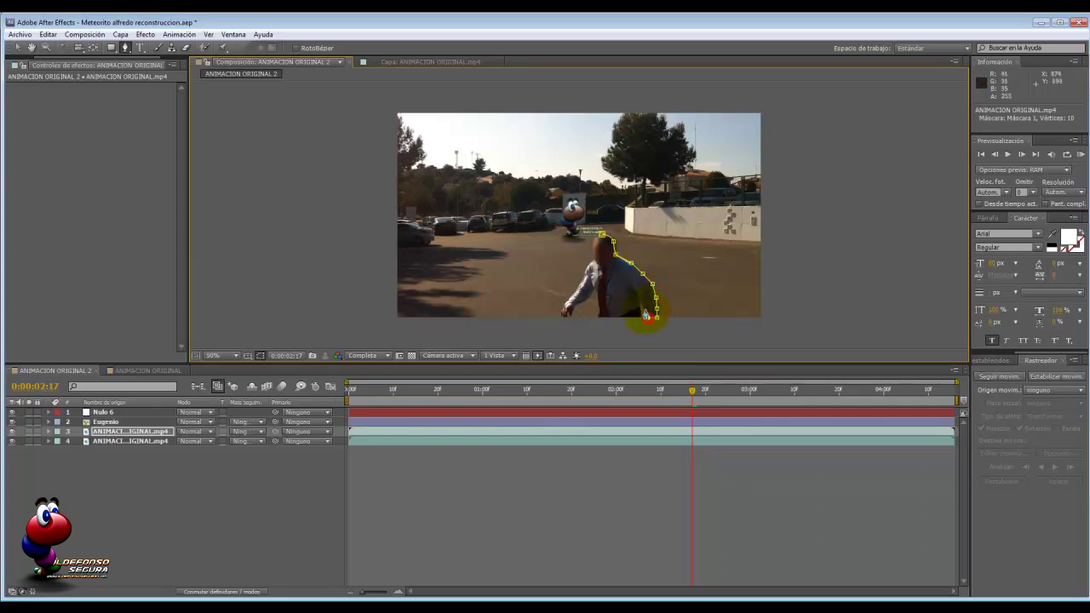
left_click(606, 324)
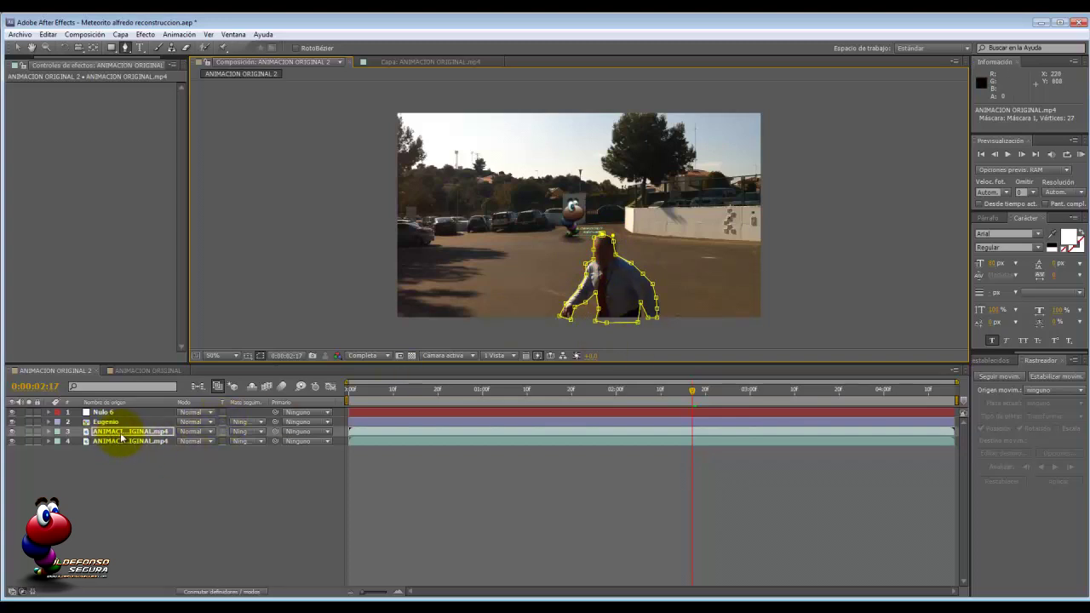
Show the mask's properties and set the first Trazado de máscara keyframe at 0:00:02:17
key("m")
key("m")
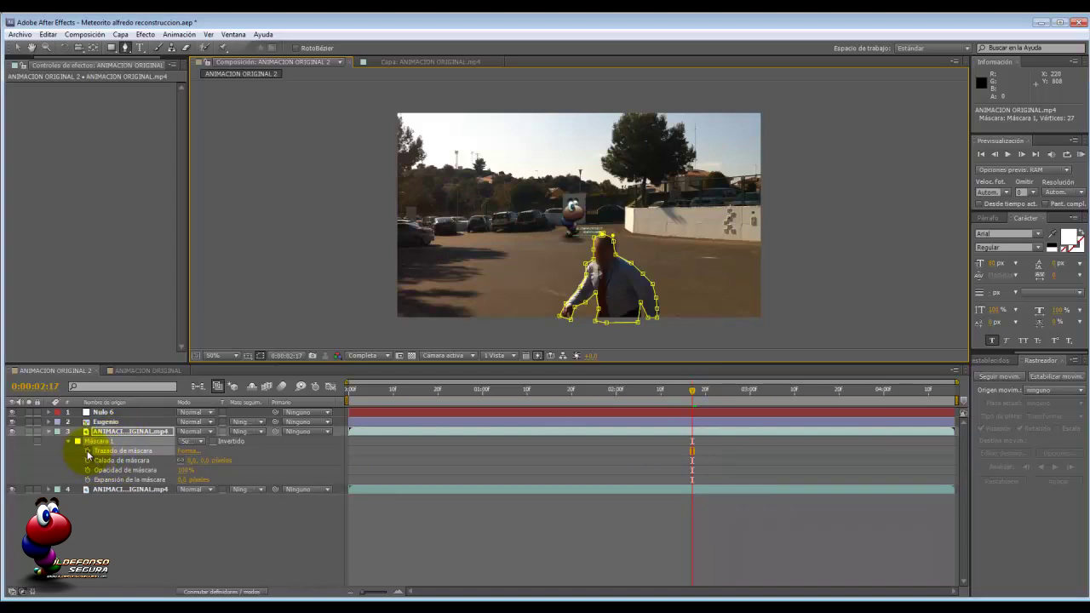
left_click(87, 451)
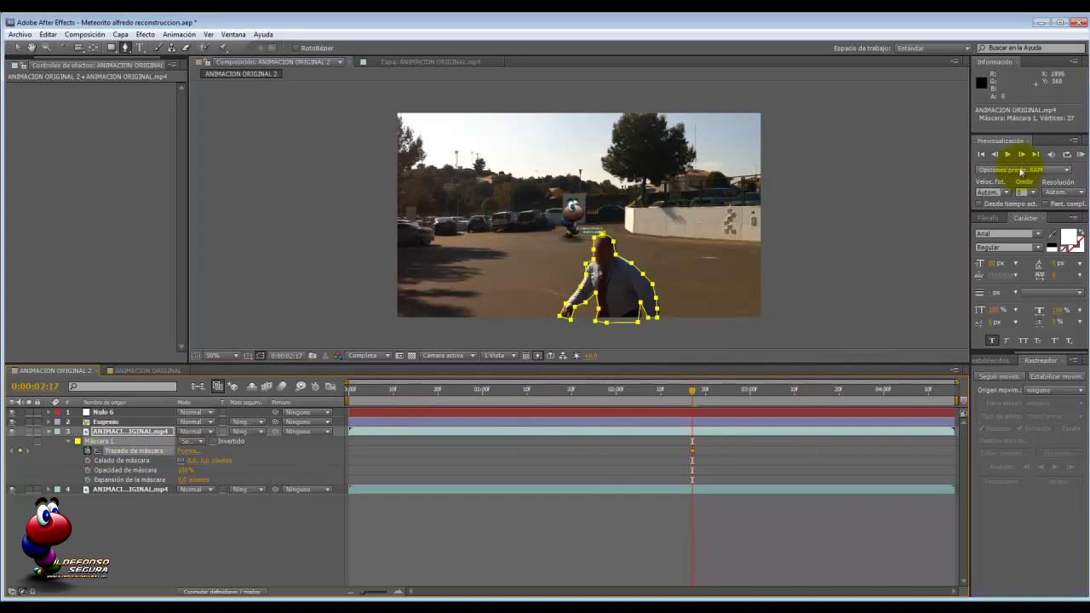
Advance one frame to 0:00:02:18 and move the mask vertices to fit the man's head and arm
left_click(1021, 154)
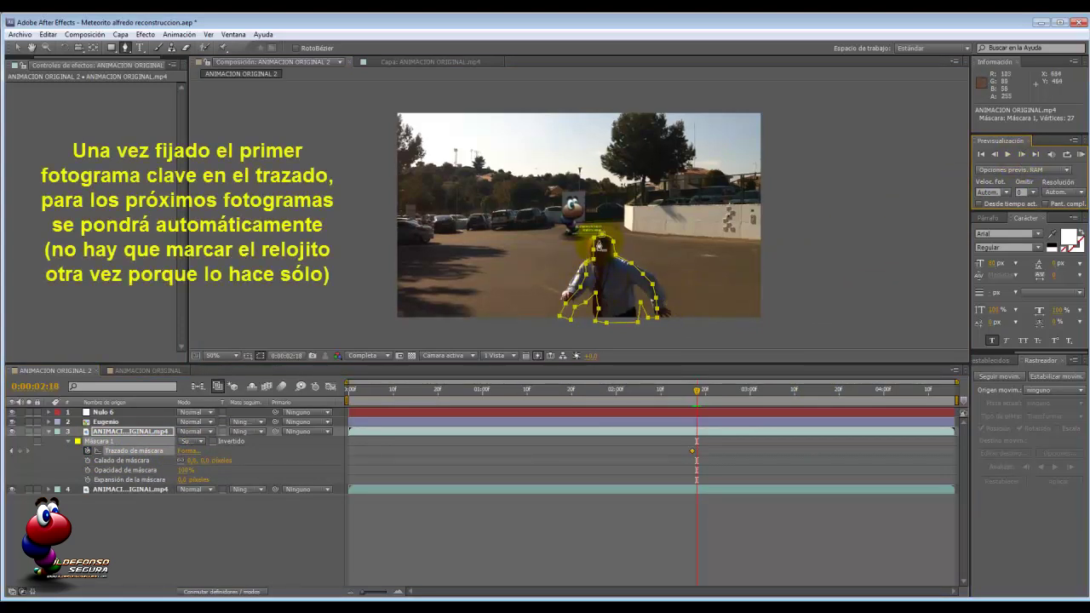
left_click(17, 47)
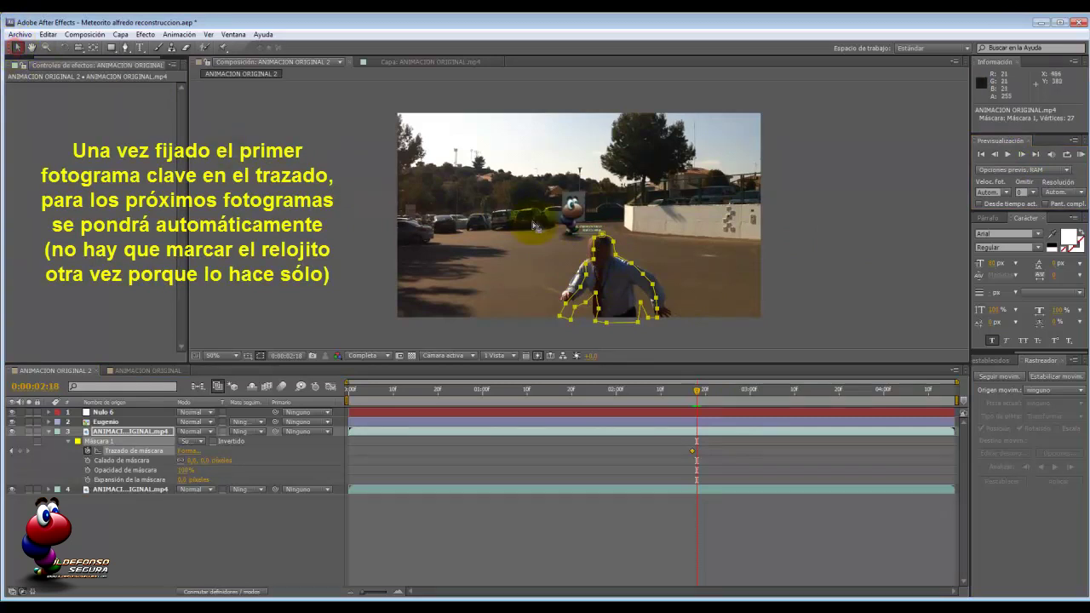
left_click_drag(599, 240, 582, 272)
left_click(595, 250)
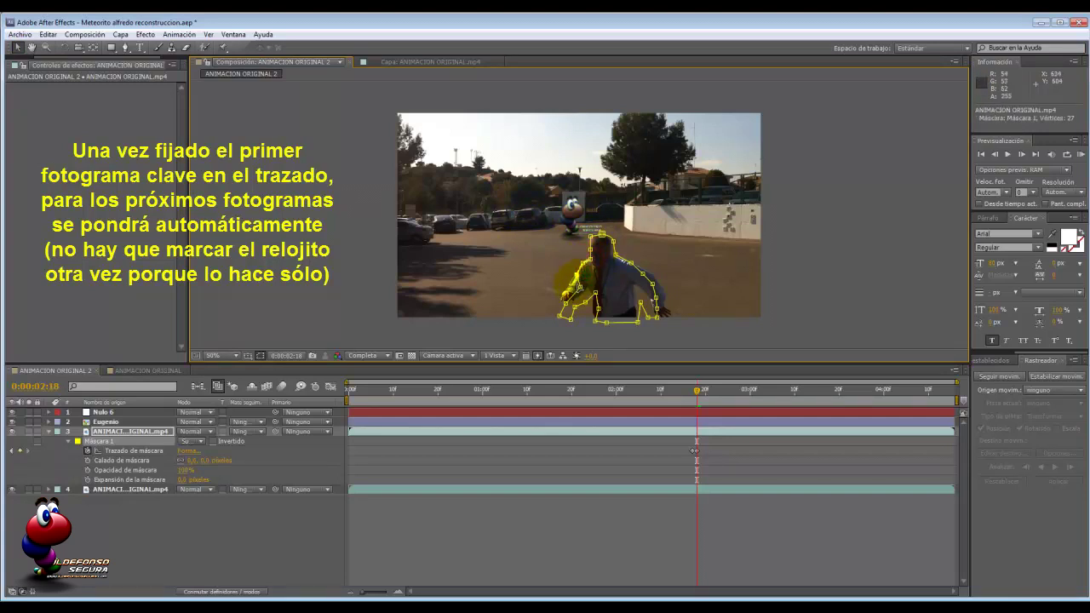
left_click_drag(567, 292, 595, 311)
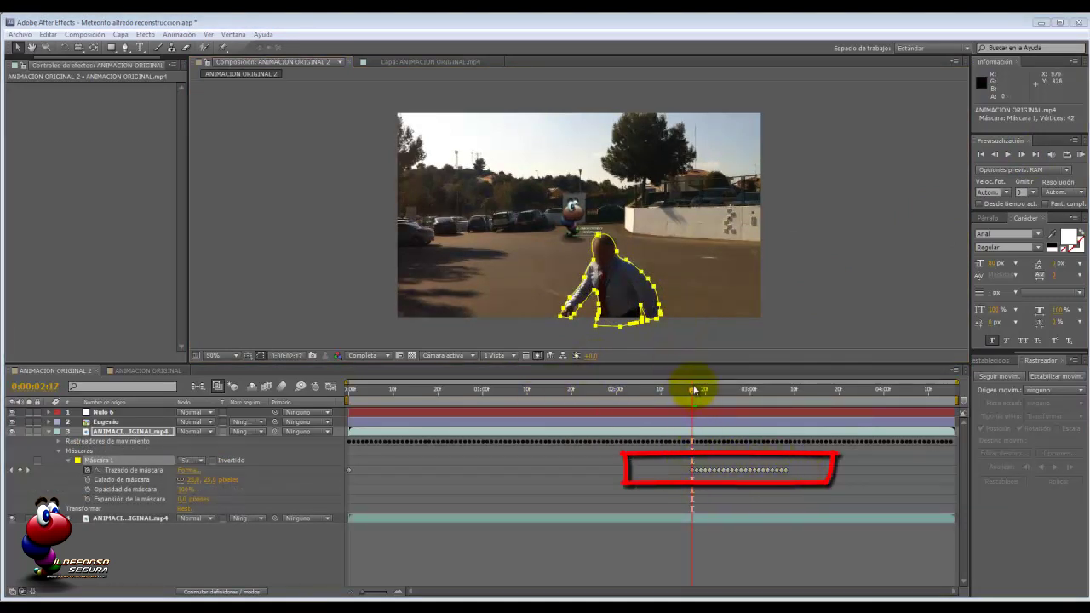
Hide the lower ANIMACION ORIGINAL.mp4 layer and scrub through the mask keyframes to check the man's cut-out
left_click_drag(695, 390, 736, 389)
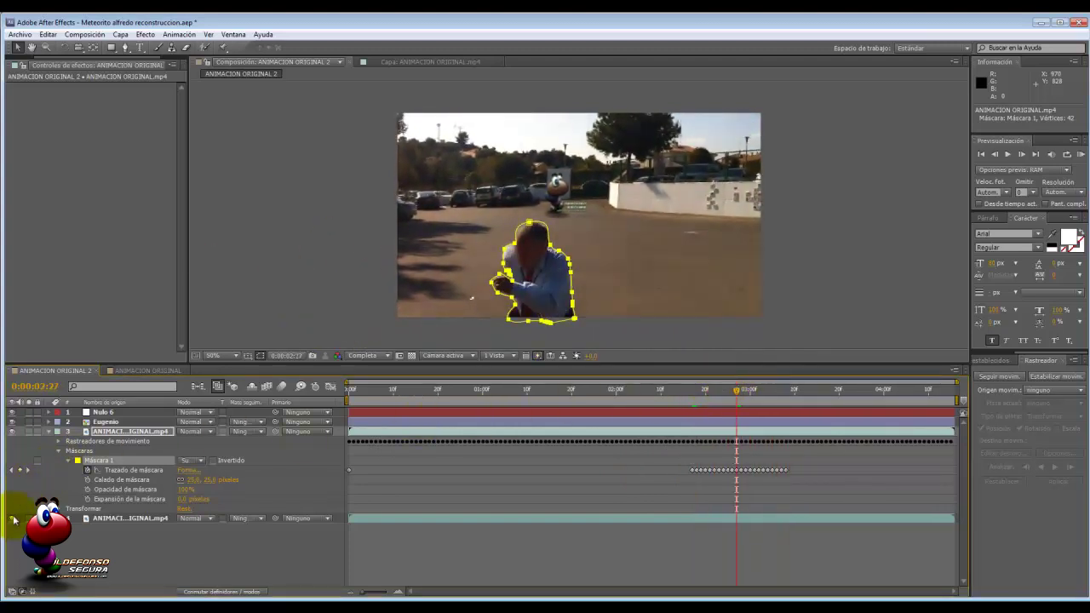
left_click(11, 518)
mouse_move(733, 392)
left_mouse_down()
mouse_move(700, 390)
mouse_move(732, 393)
left_mouse_up()
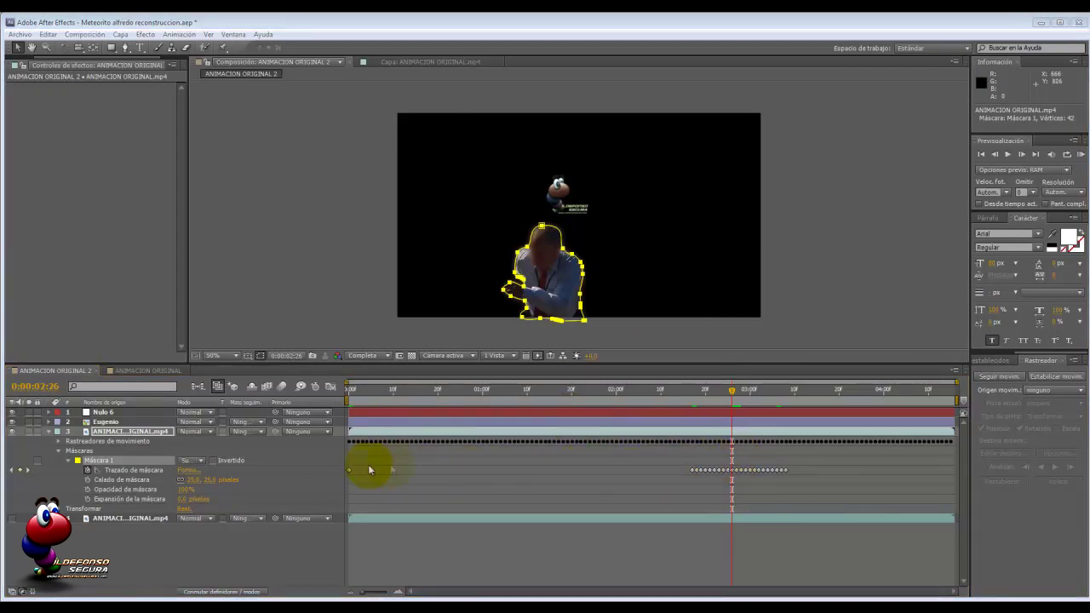
left_click(980, 154)
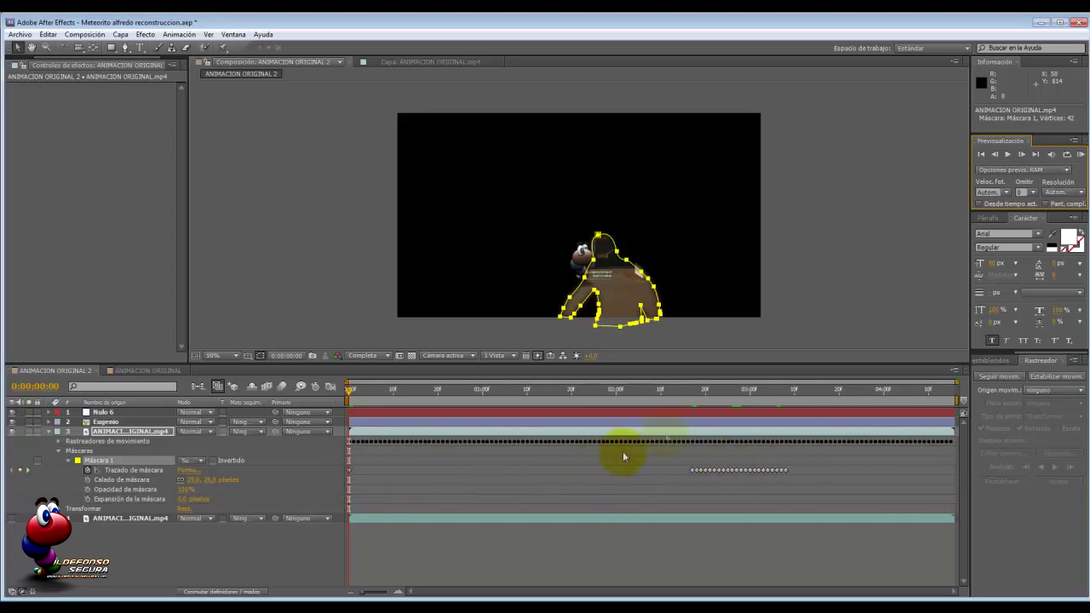
left_click_drag(350, 398, 790, 414)
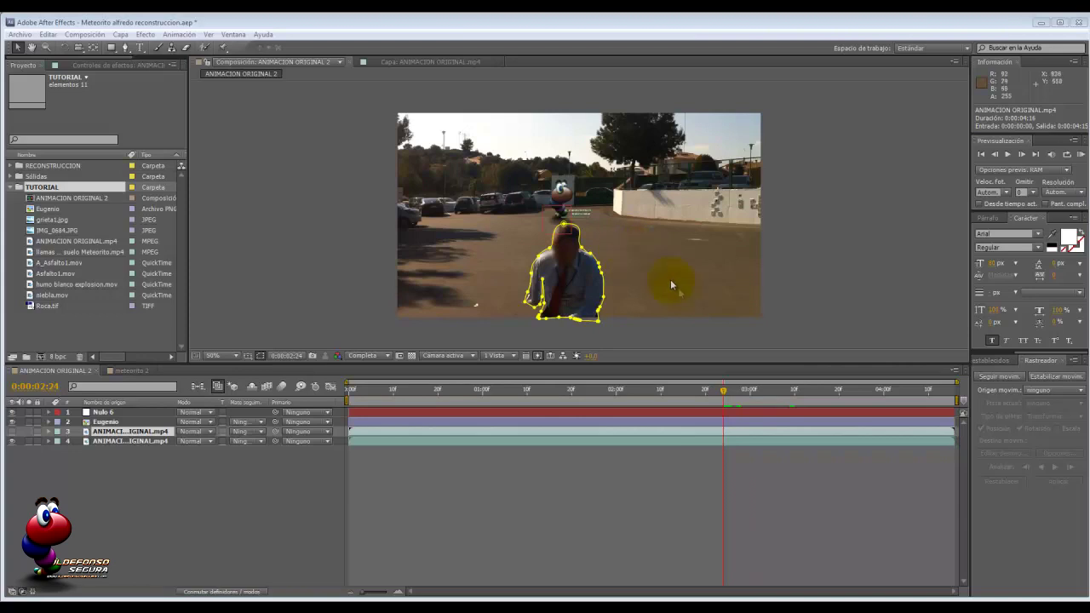
Create a composition named PIEDRA, 500 × 500 px with square pixels, 29,97 fps and a duration of 0;00;02;00
left_click(98, 36)
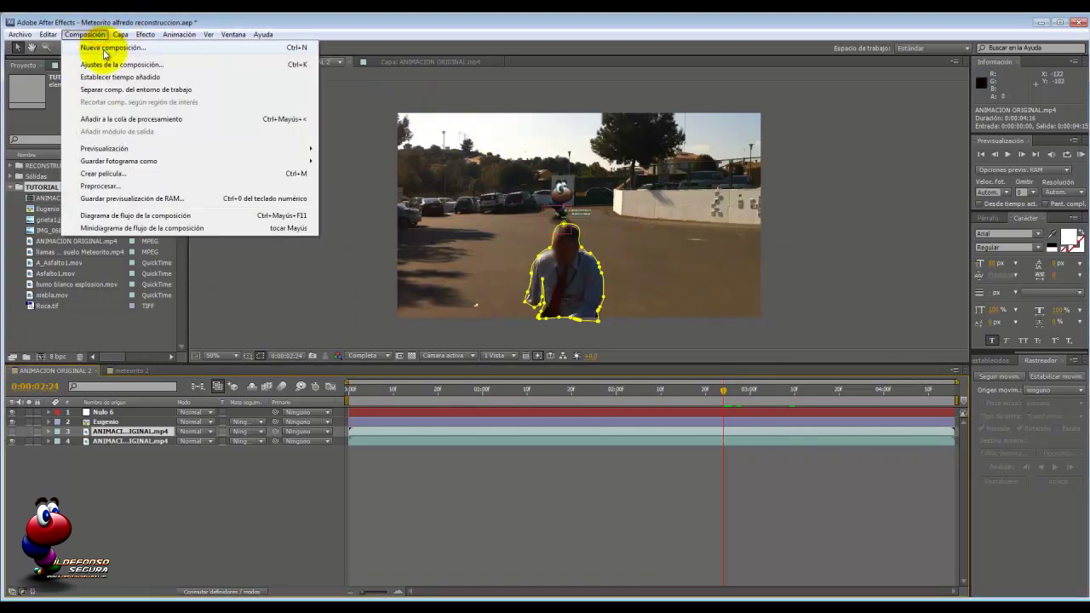
left_click(103, 48)
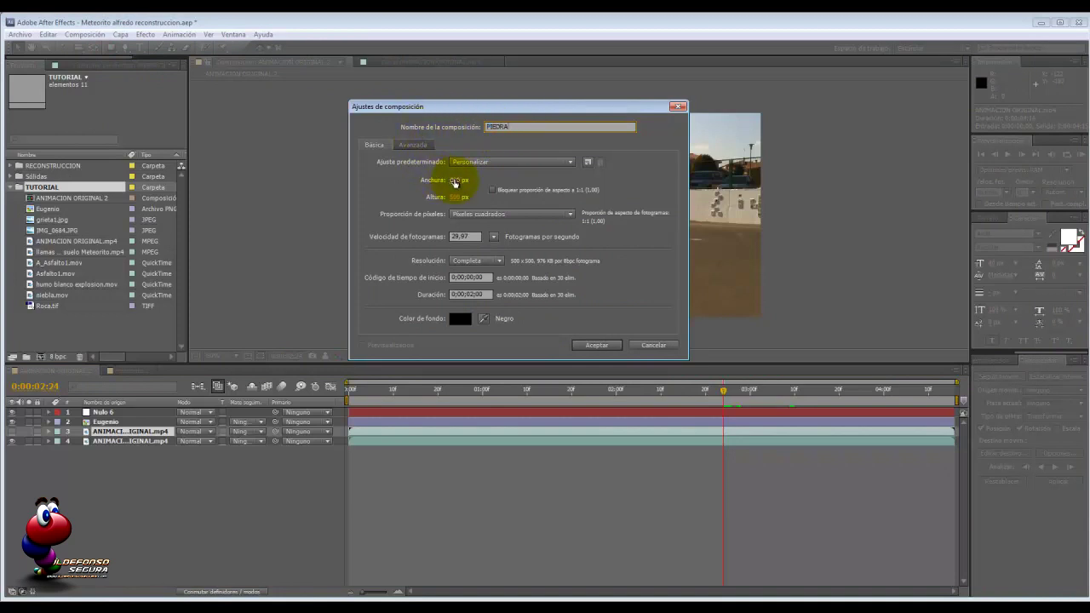
left_click(465, 237)
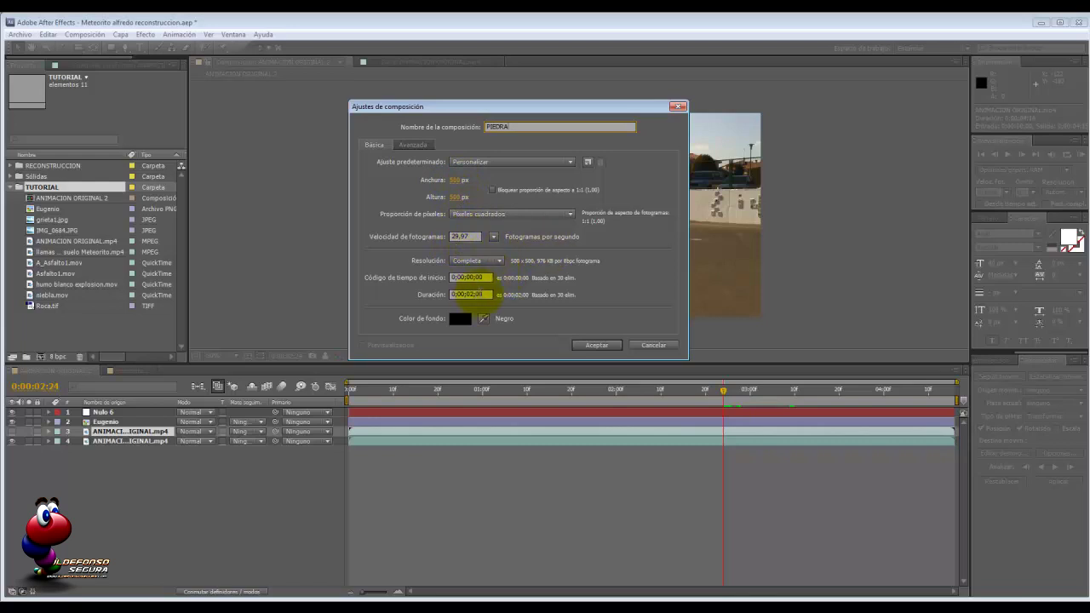
left_click(597, 345)
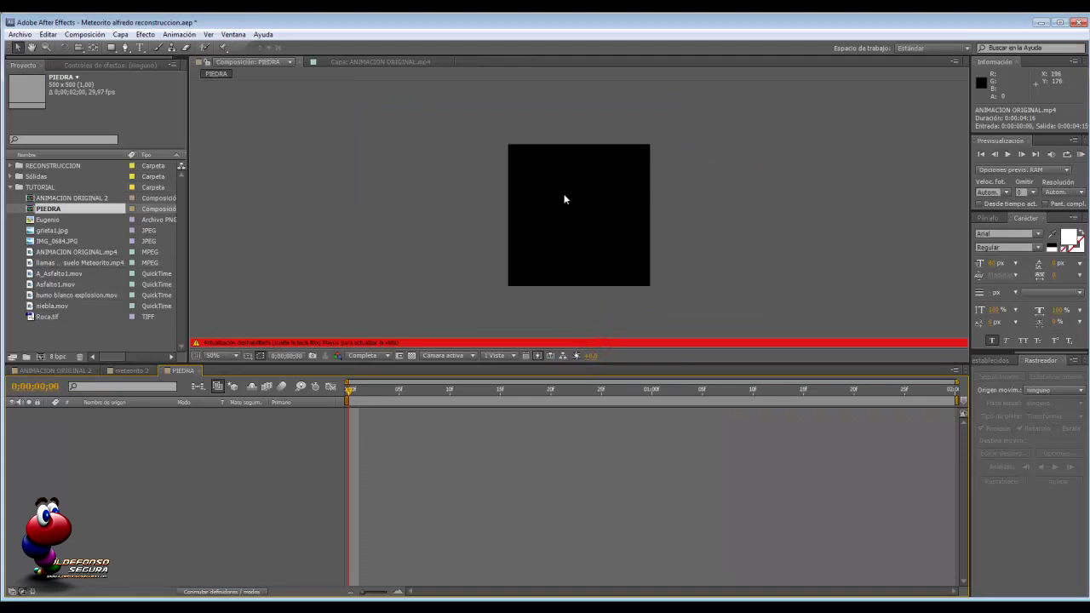
Re-enable viewer refresh, show the PIEDRA composition at 100%, and add a null object to it
key("Caps_Lock")
key("slash")
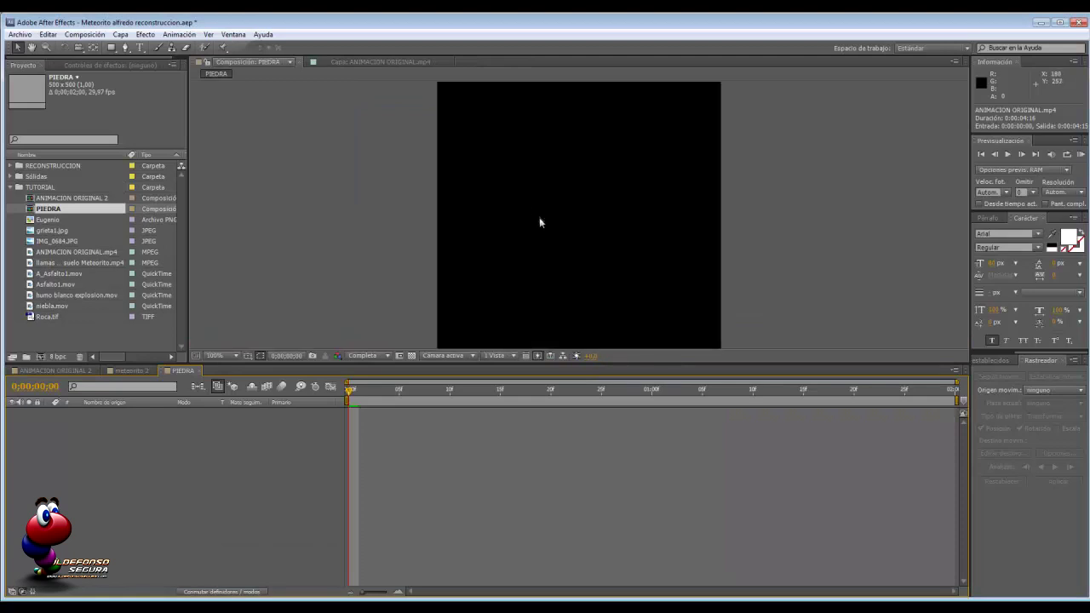
right_click(204, 464)
left_click(232, 469)
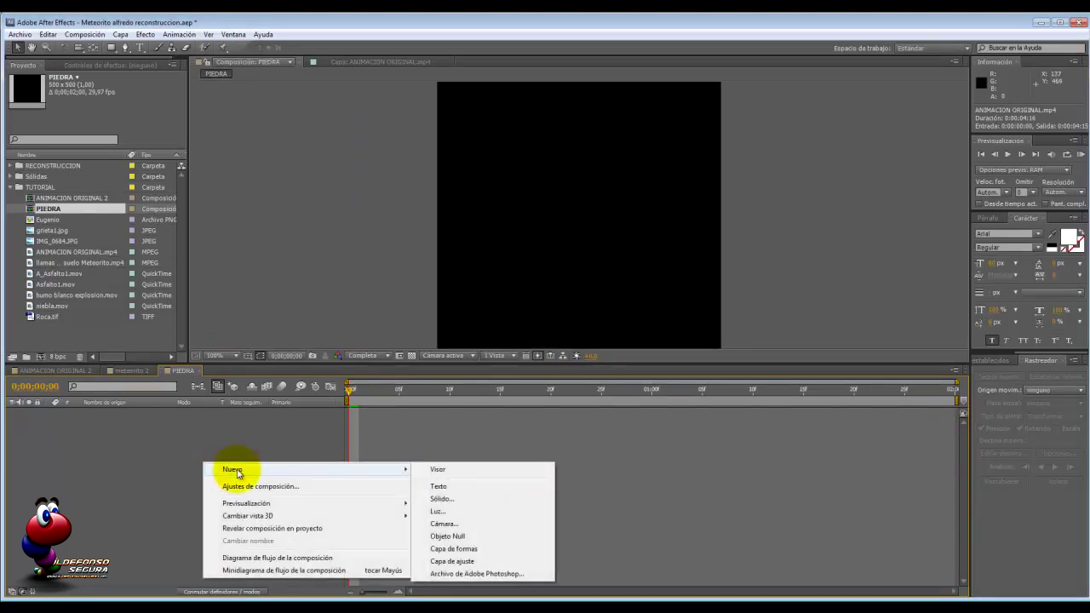
left_click(460, 535)
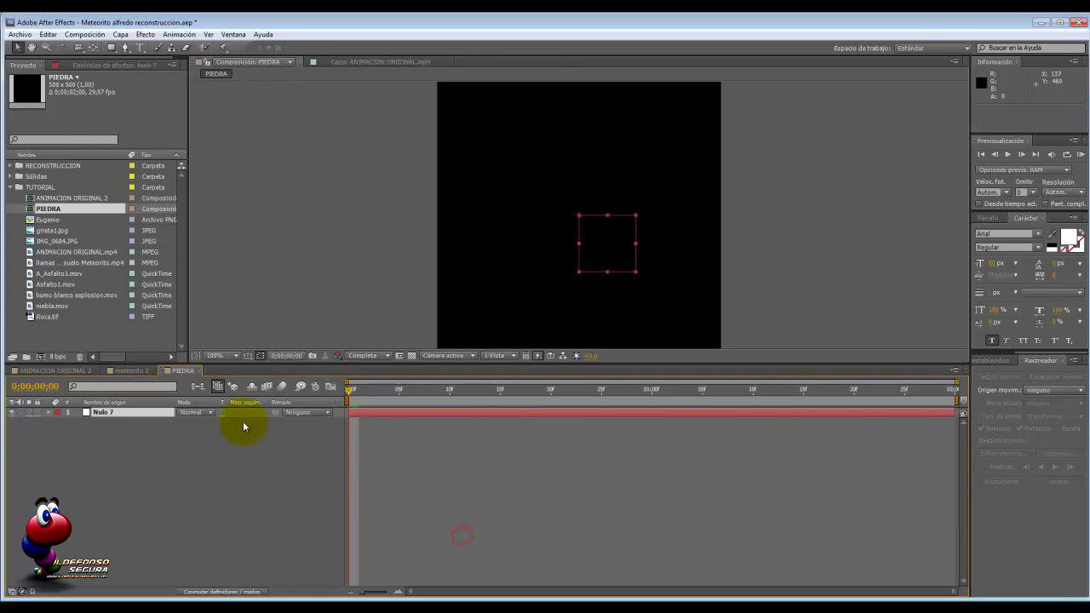
Move the null object to about 271, 313 in the PIEDRA composition and create a solid layer named piedra
left_click_drag(578, 219, 592, 254)
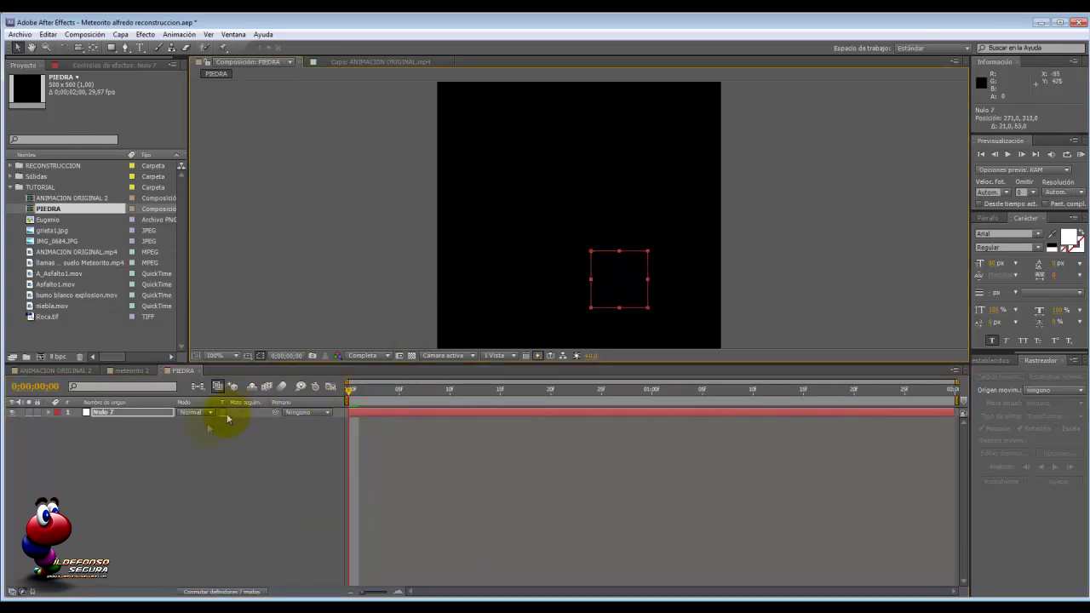
right_click(110, 454)
mouse_move(145, 462)
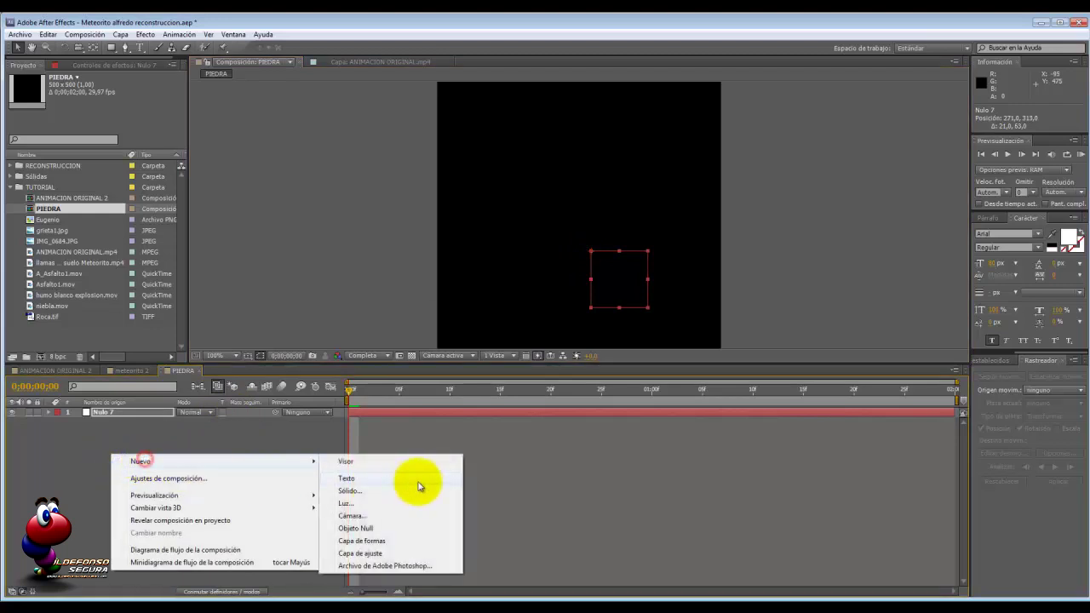
left_click(360, 491)
left_click(624, 264)
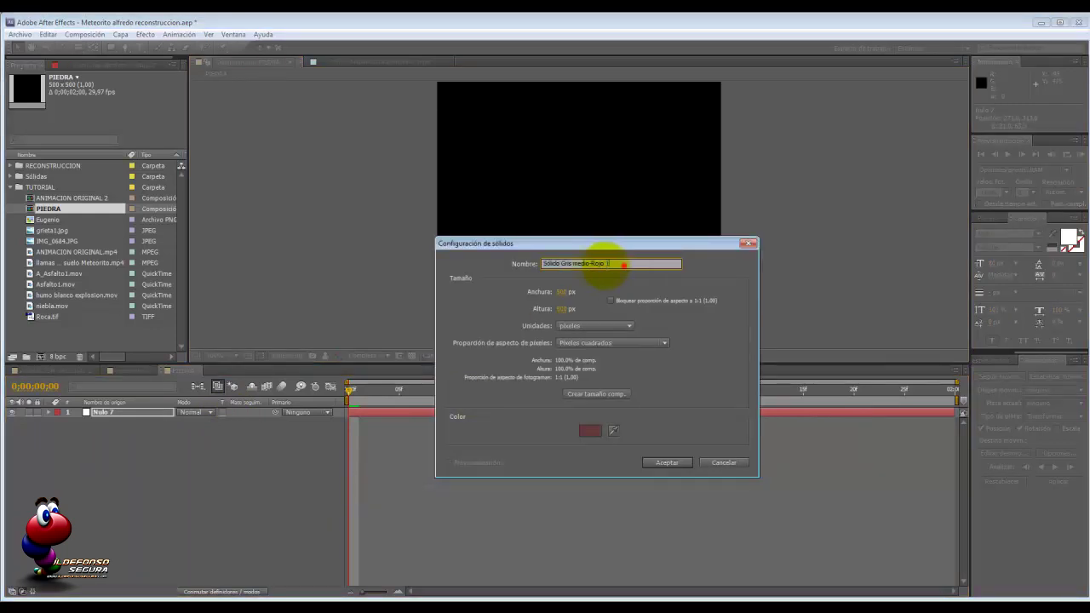
type("p")
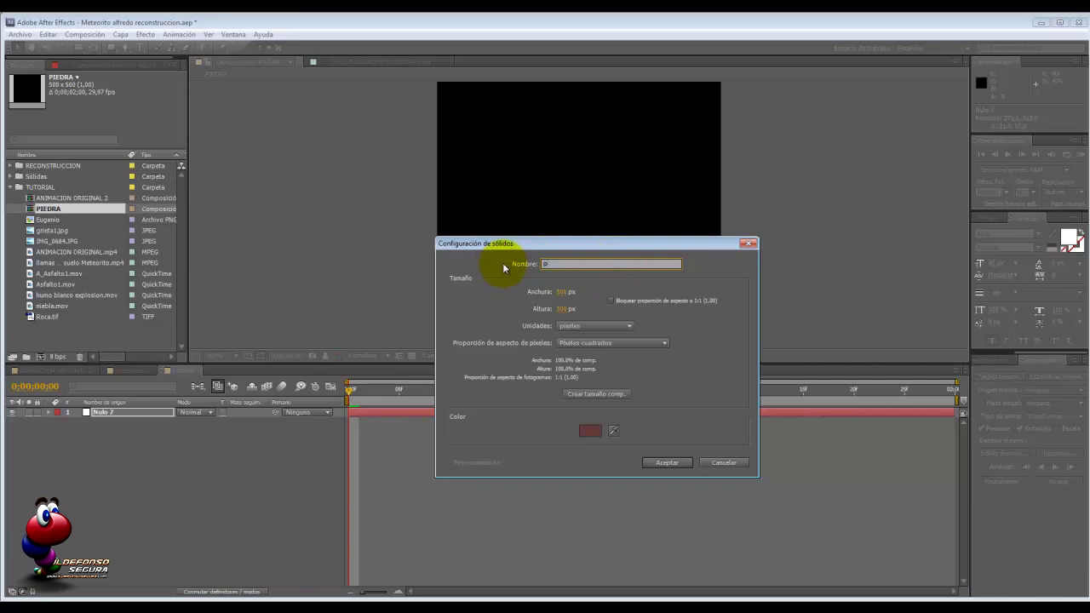
type("iedra")
left_click(659, 462)
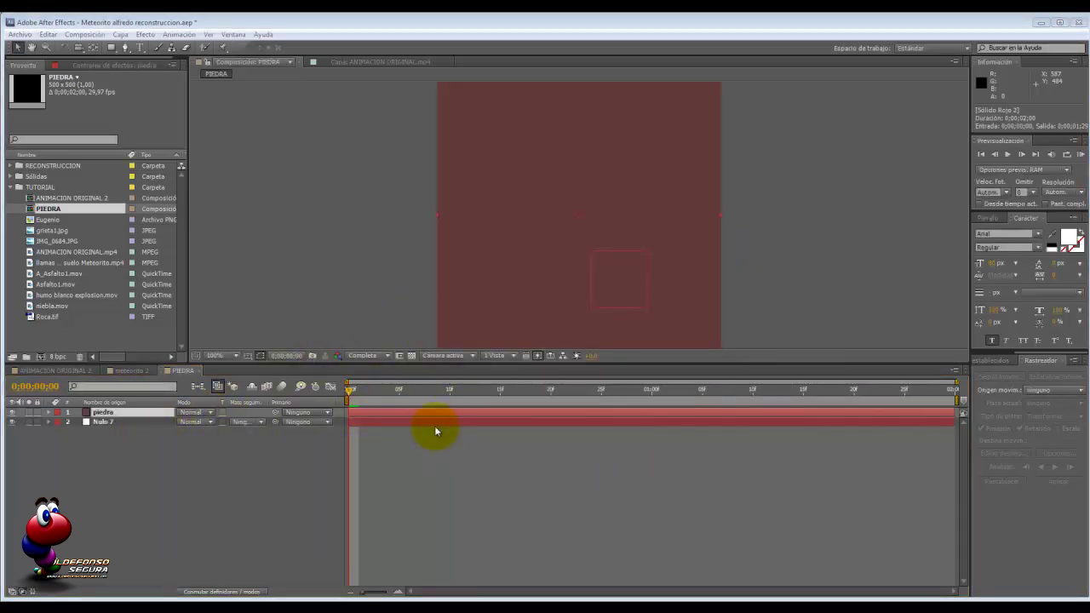
Apply the Trapcode Particular HD preset t2_firestarter_hd to the piedra solid and check the flame at 0;00;00;06
left_click(233, 34)
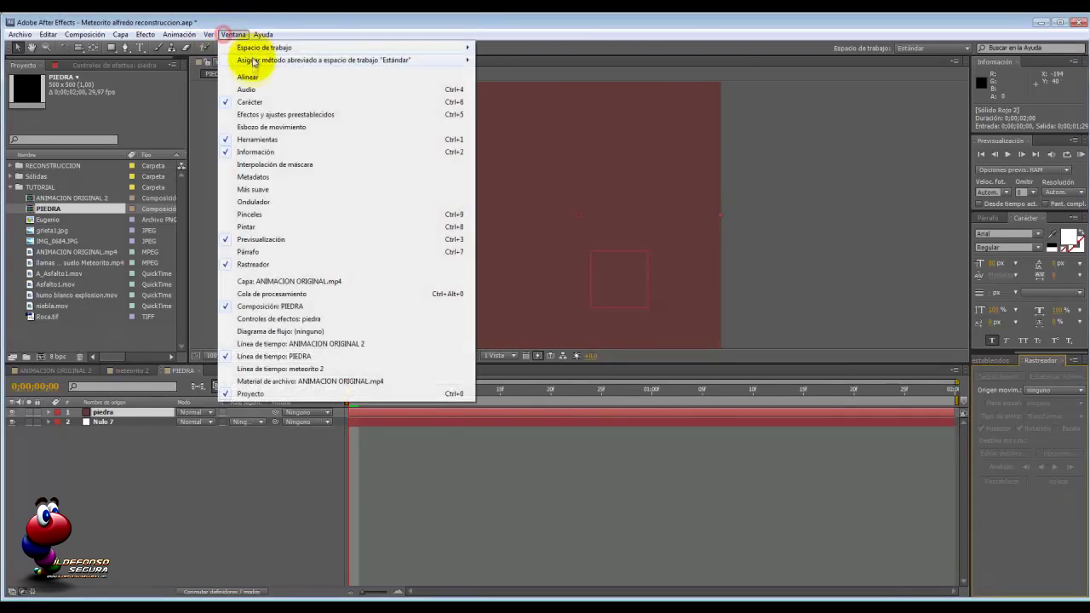
left_click(274, 115)
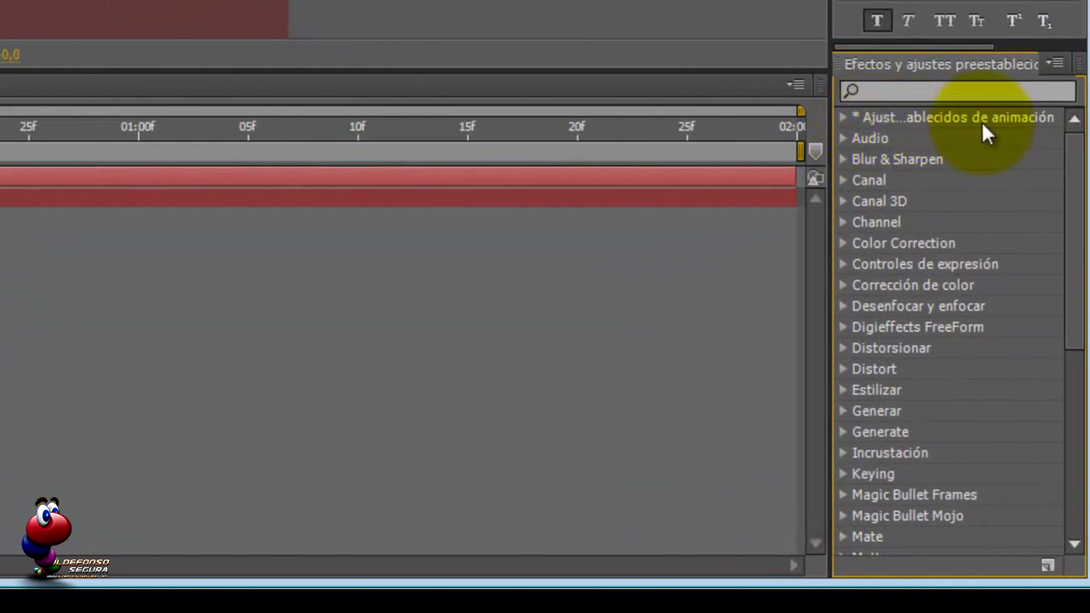
left_click(845, 118)
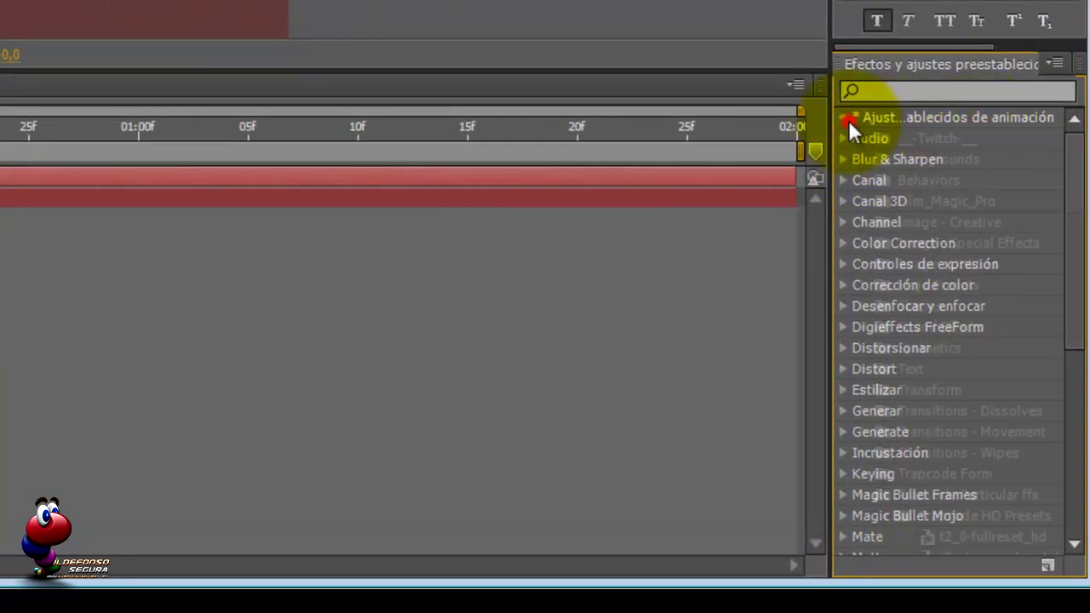
scroll(911, 273, "down", 5)
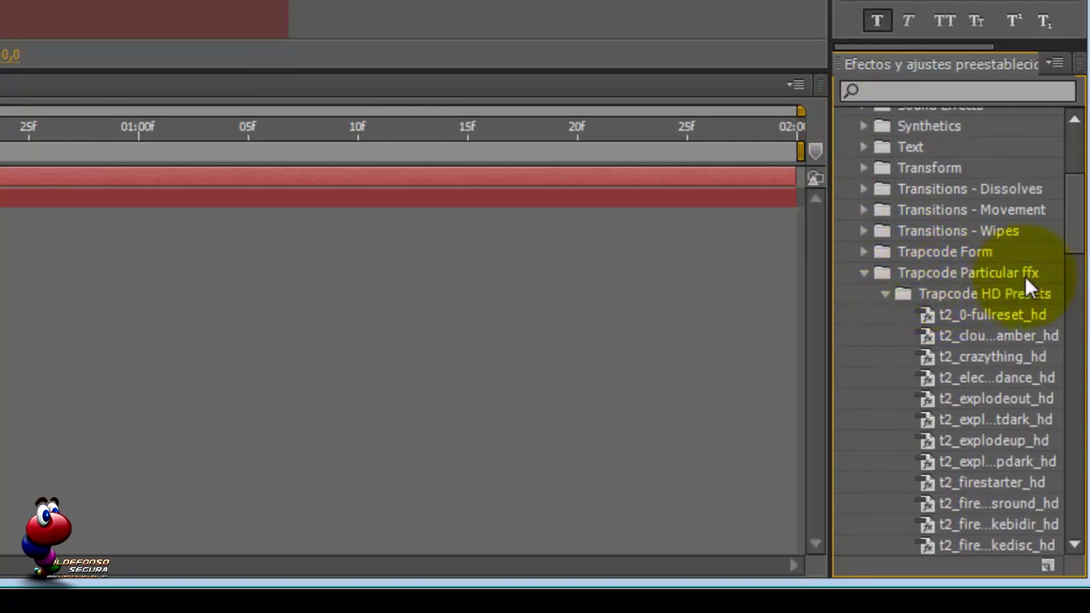
scroll(1017, 272, "down", 5)
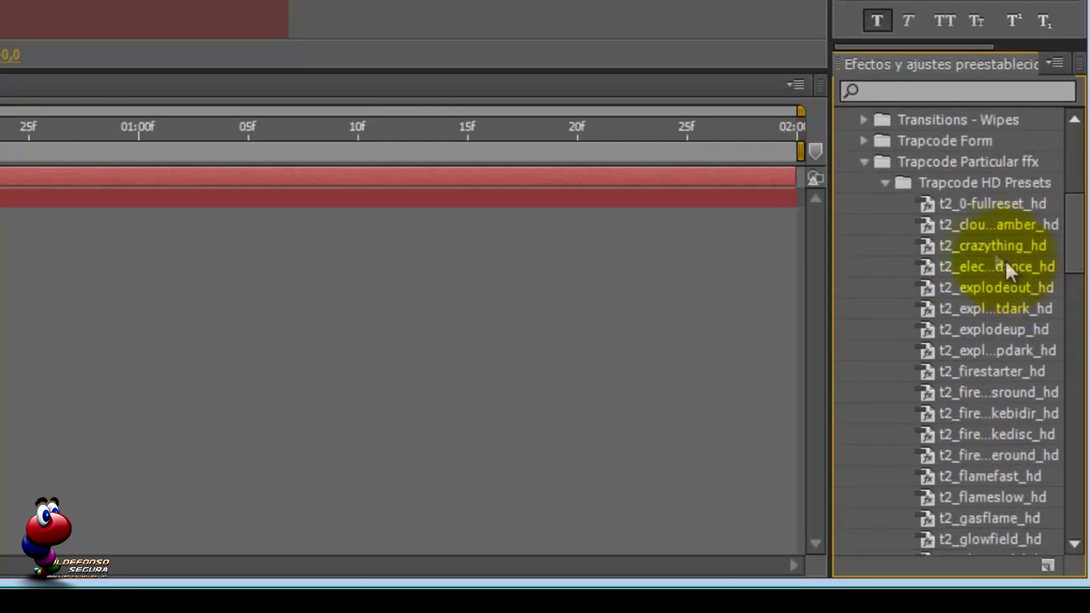
scroll(994, 189, "down", 2)
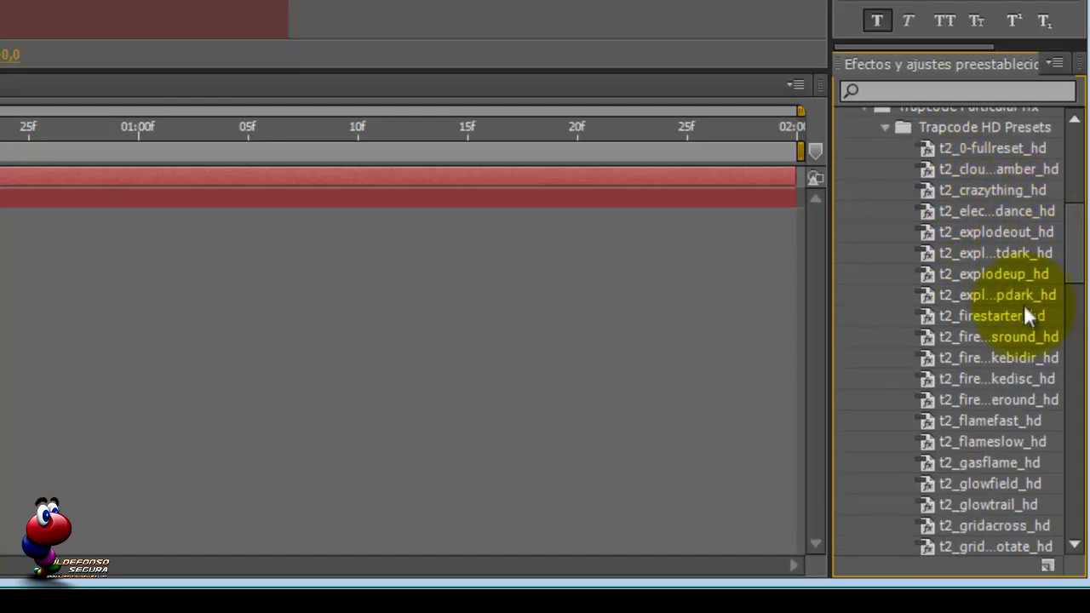
left_click_drag(1001, 316, 40, 0)
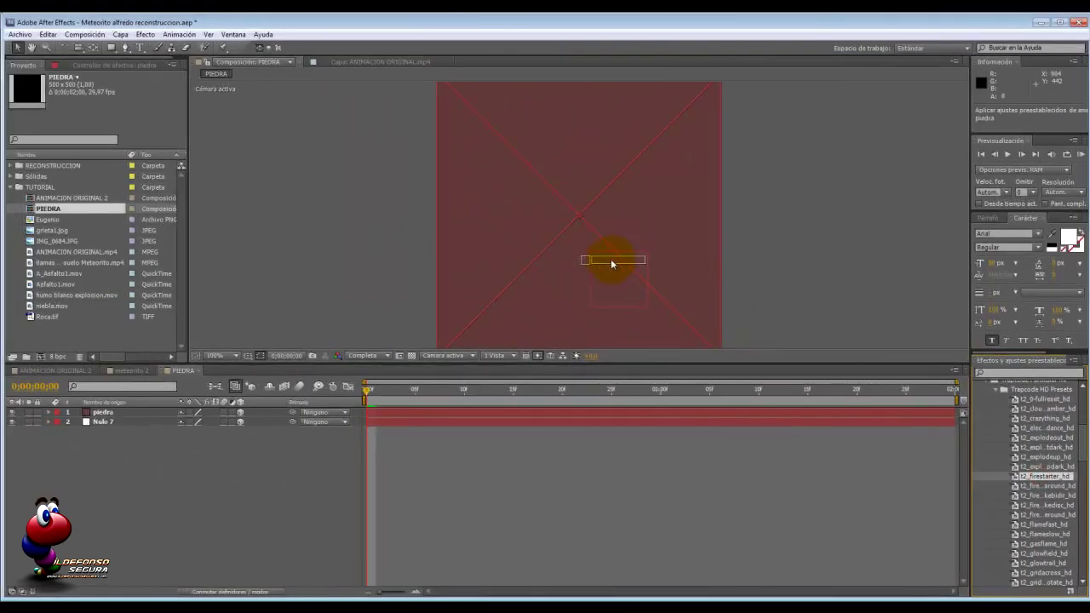
left_click_drag(611, 263, 614, 267)
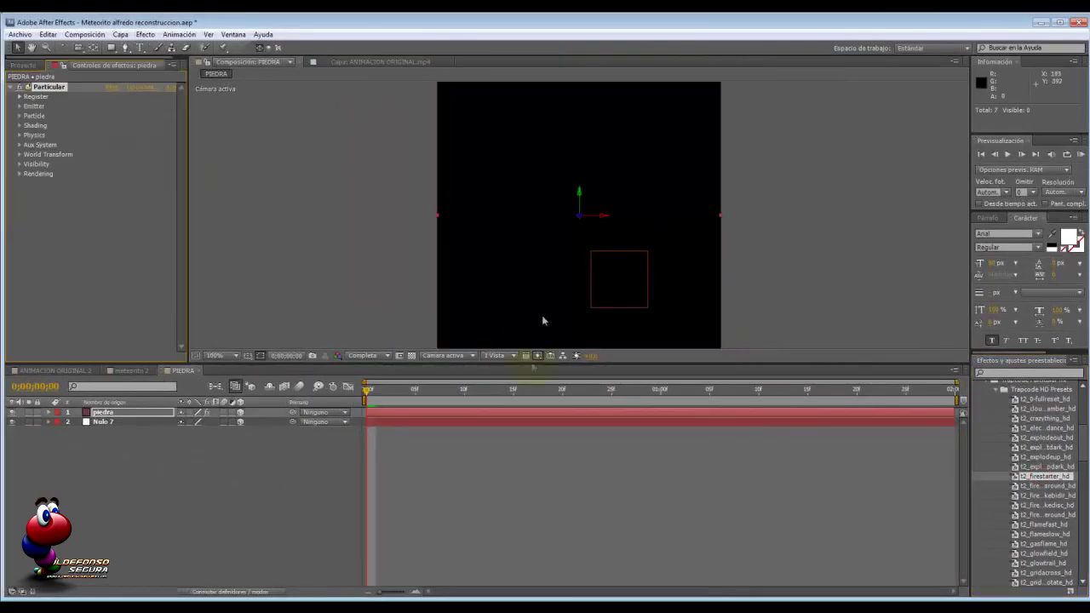
left_click_drag(367, 393, 431, 384)
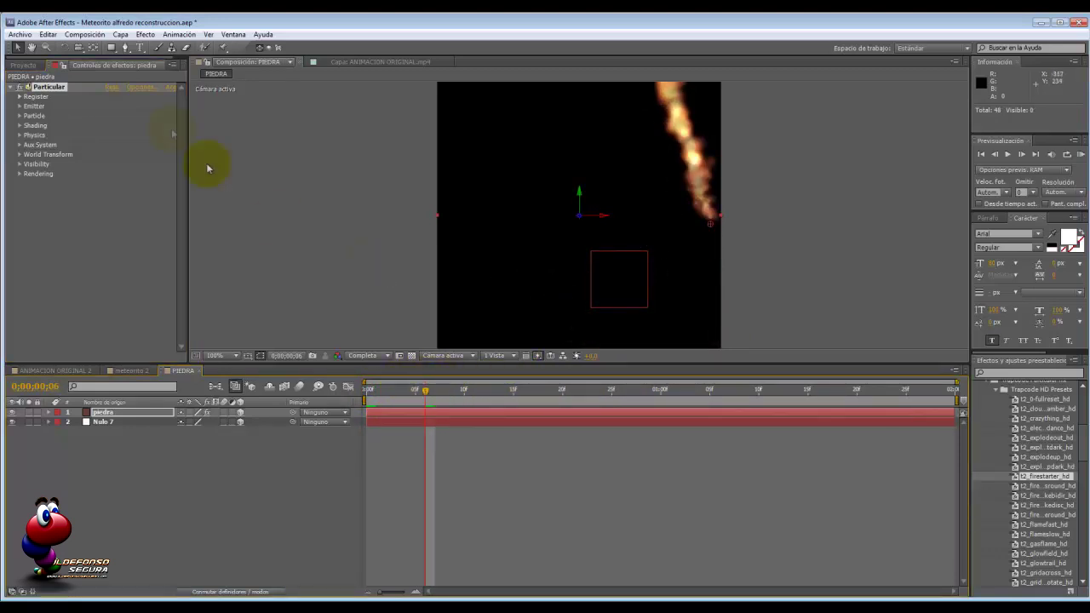
Link the Particular emitter's Position XY to the Position of Nulo 7 with a pick-whipped expression
left_click(20, 107)
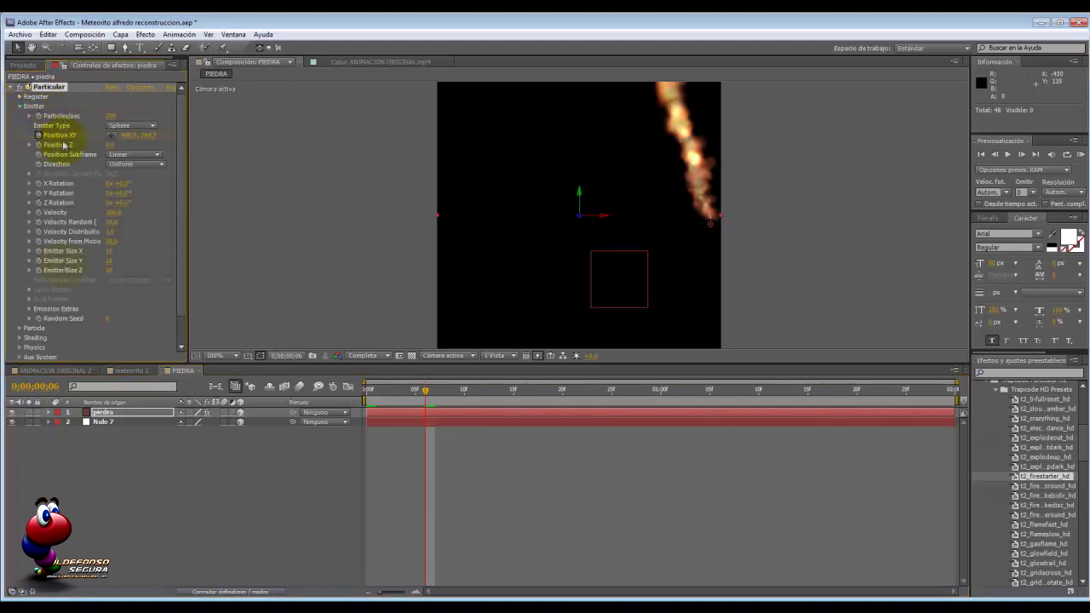
left_click(52, 422)
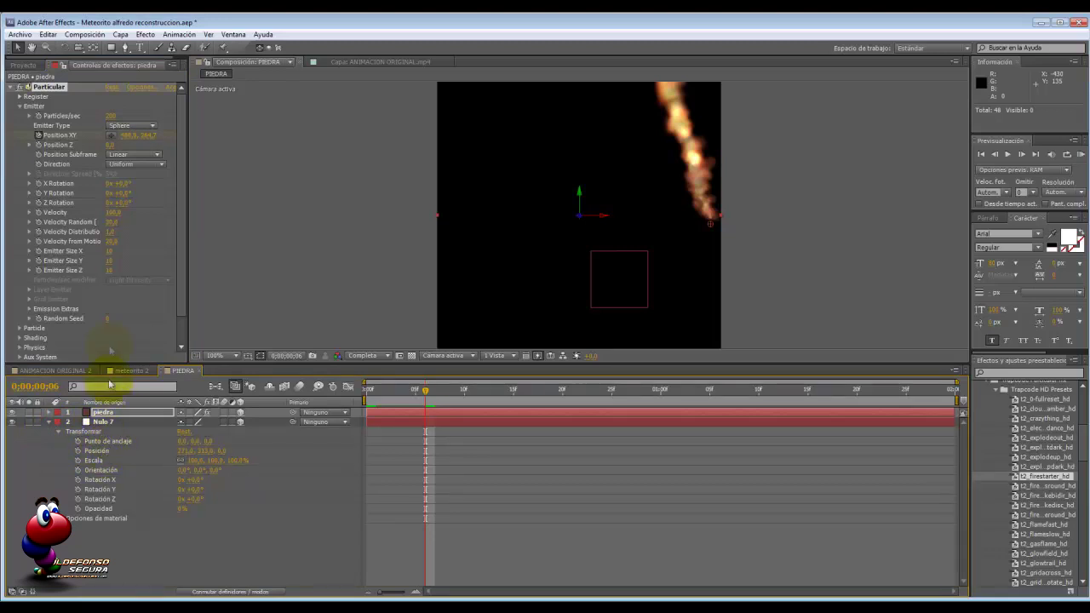
left_click(37, 136, "alt")
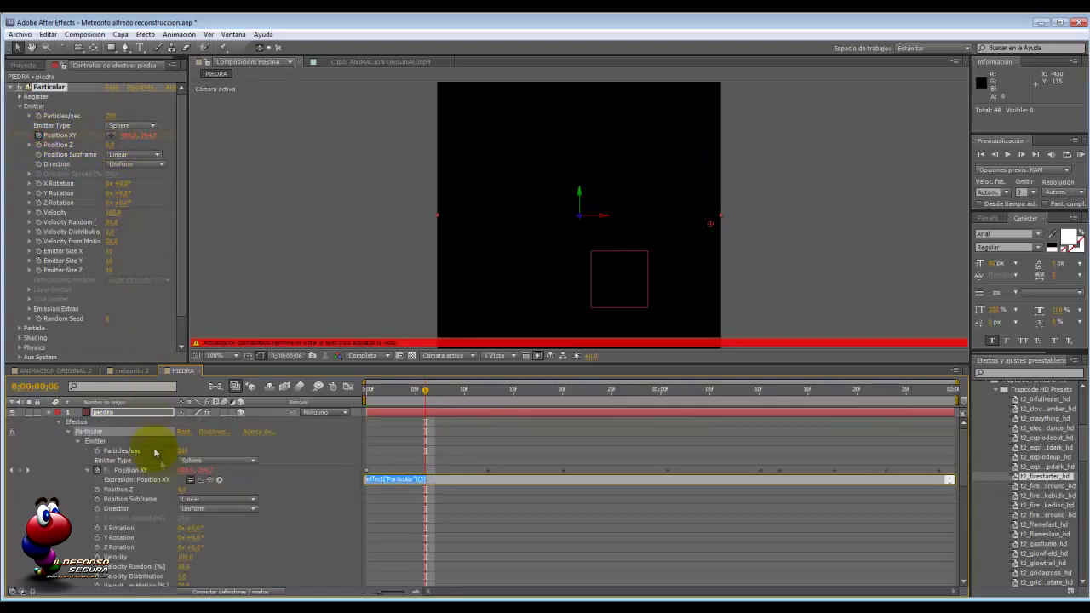
left_click_drag(210, 482, 100, 538)
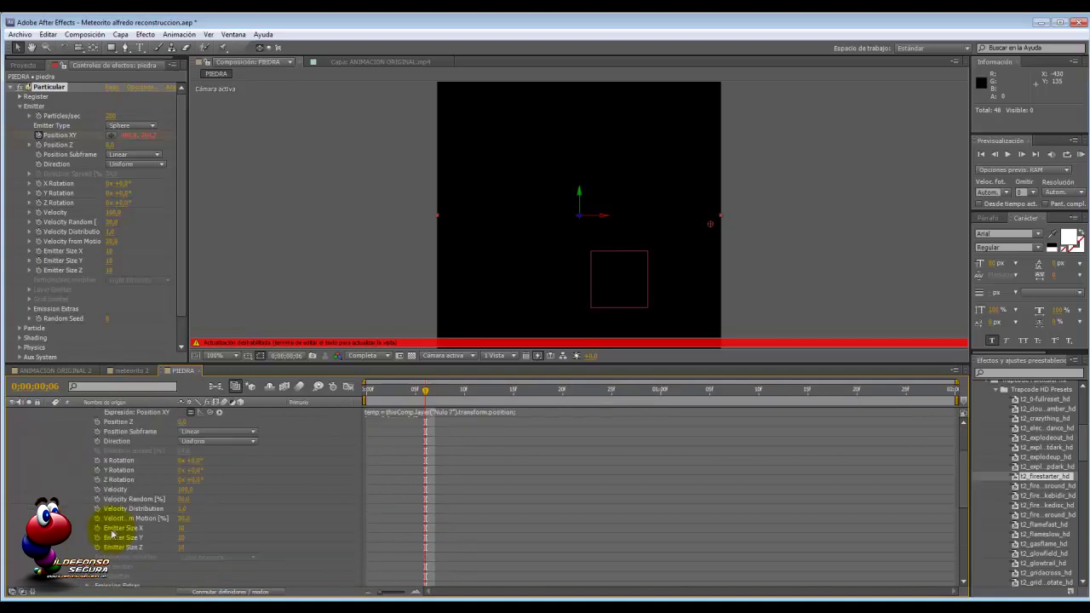
left_click(139, 474)
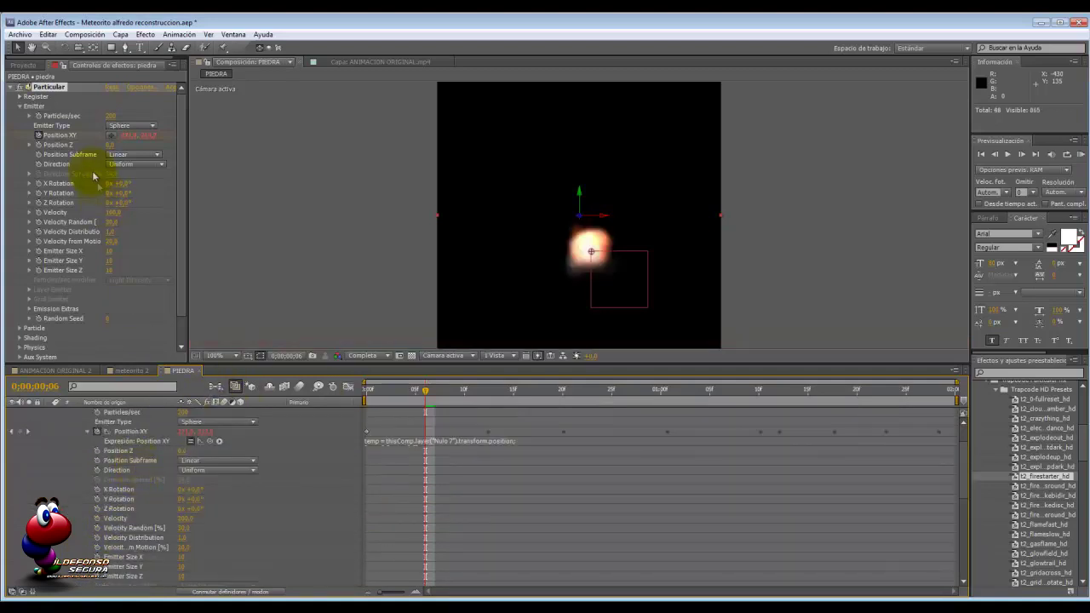
Link the emitter's Position Z to the Position of Nulo 7 with an expression, and collapse the piedra layer's properties
left_click(39, 147, "alt")
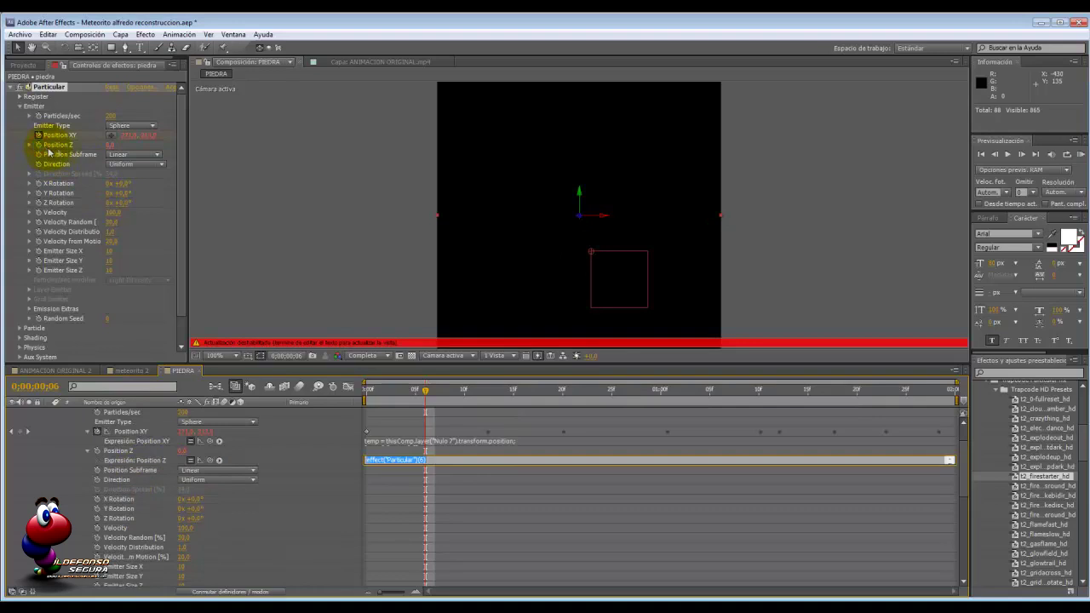
left_click_drag(208, 463, 222, 547)
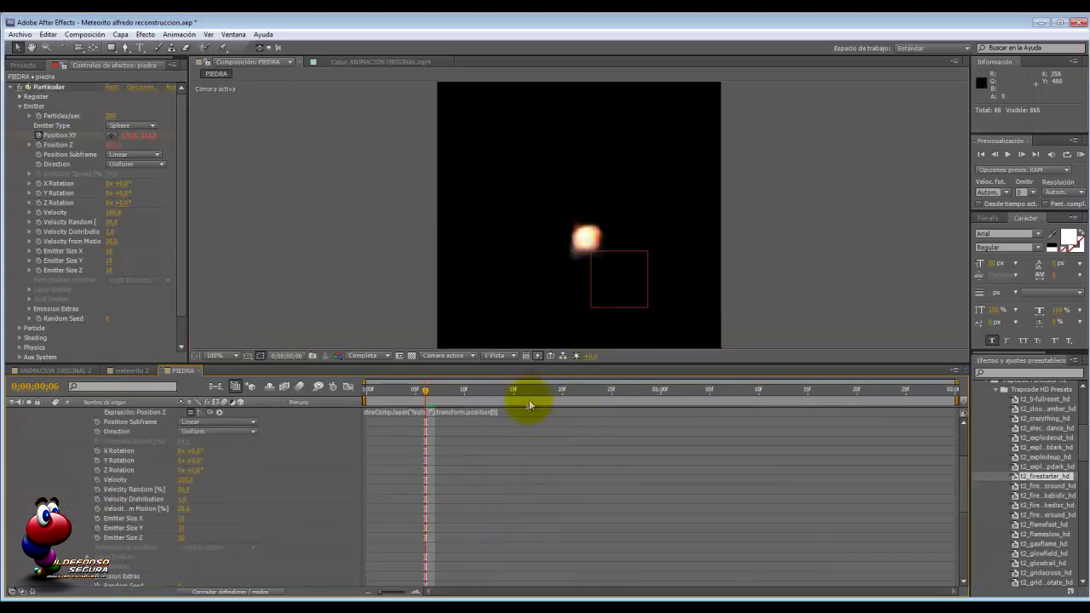
scroll(80, 434, "up", 3)
scroll(71, 424, "up", 2)
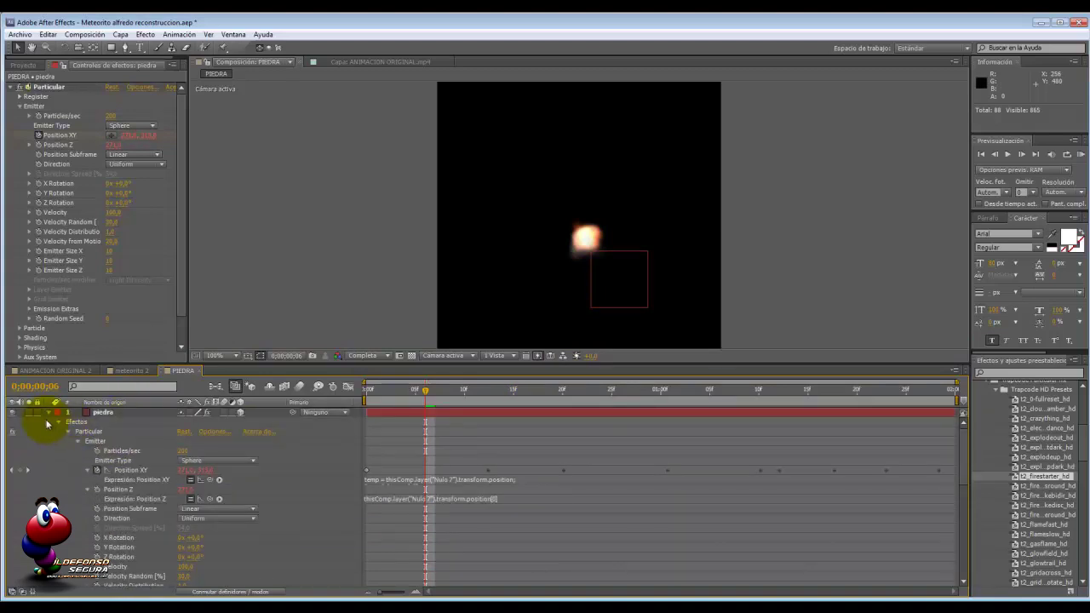
left_click(48, 413)
Place Nulo 7 in the lower right of the composition at 0;00;00;15 and add a Position keyframe
left_click(102, 423)
left_click_drag(591, 252, 656, 275)
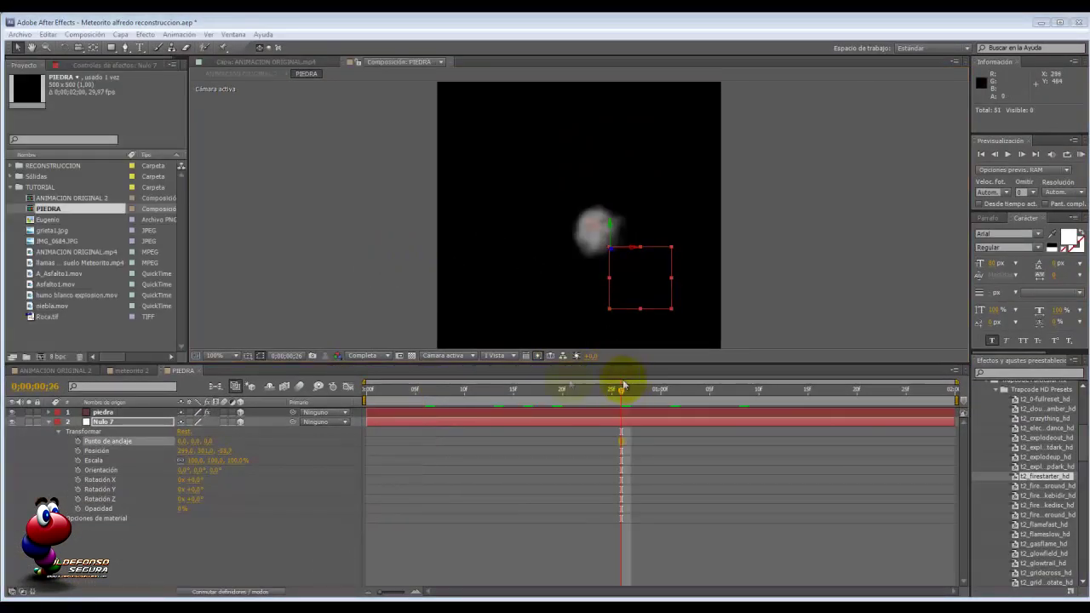
left_click_drag(621, 392, 522, 394)
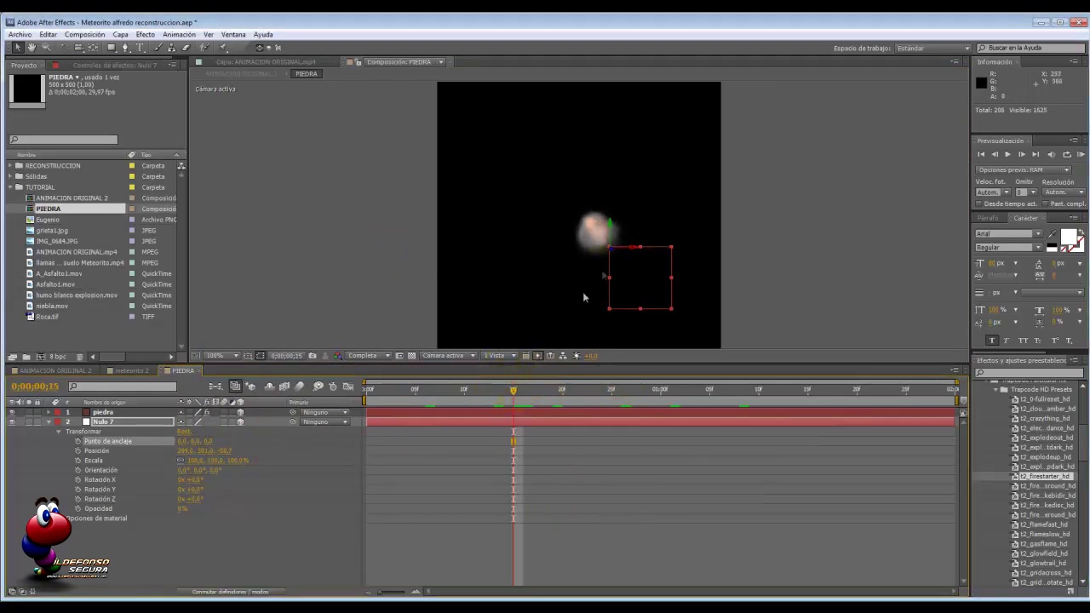
left_click_drag(615, 231, 445, 304)
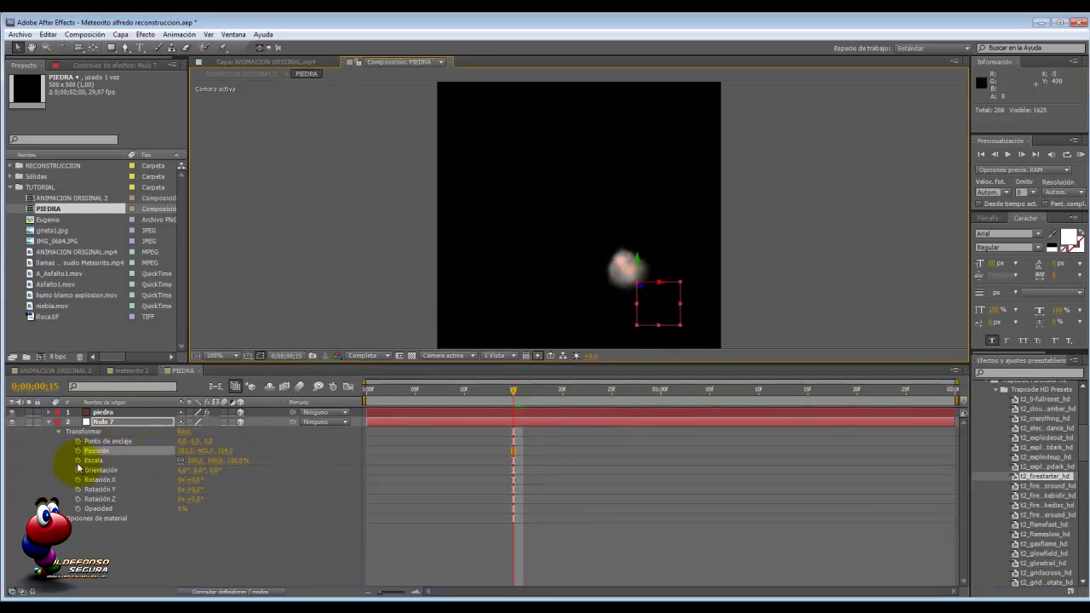
left_click(78, 451)
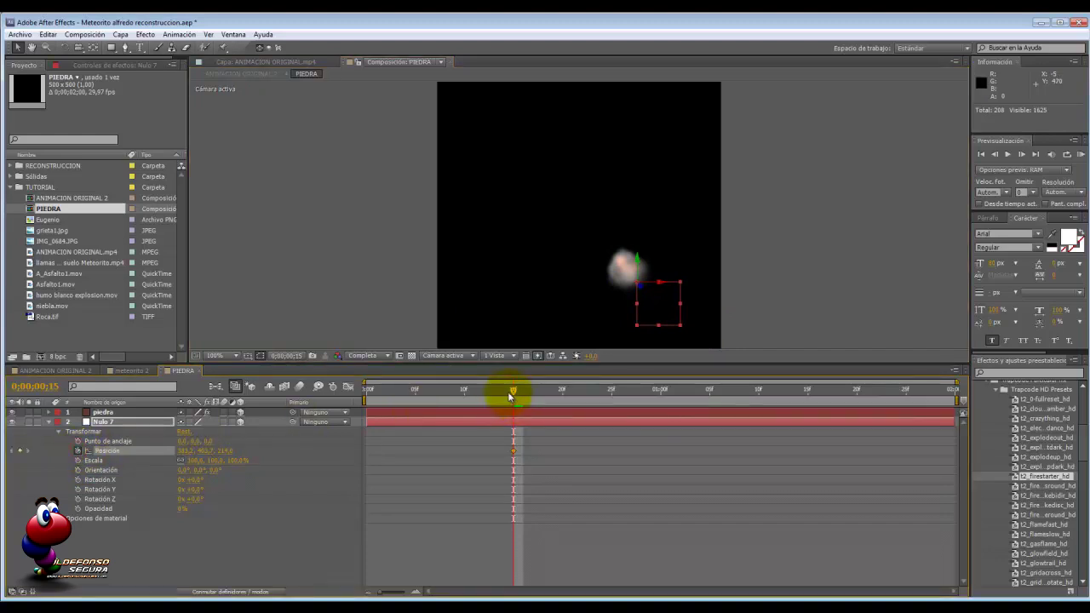
Keyframe Nulo 7 beyond the composition's upper-left edge at 0;00;00;00 and check the flame trail at 0;00;00;15
left_click_drag(506, 393, 340, 393)
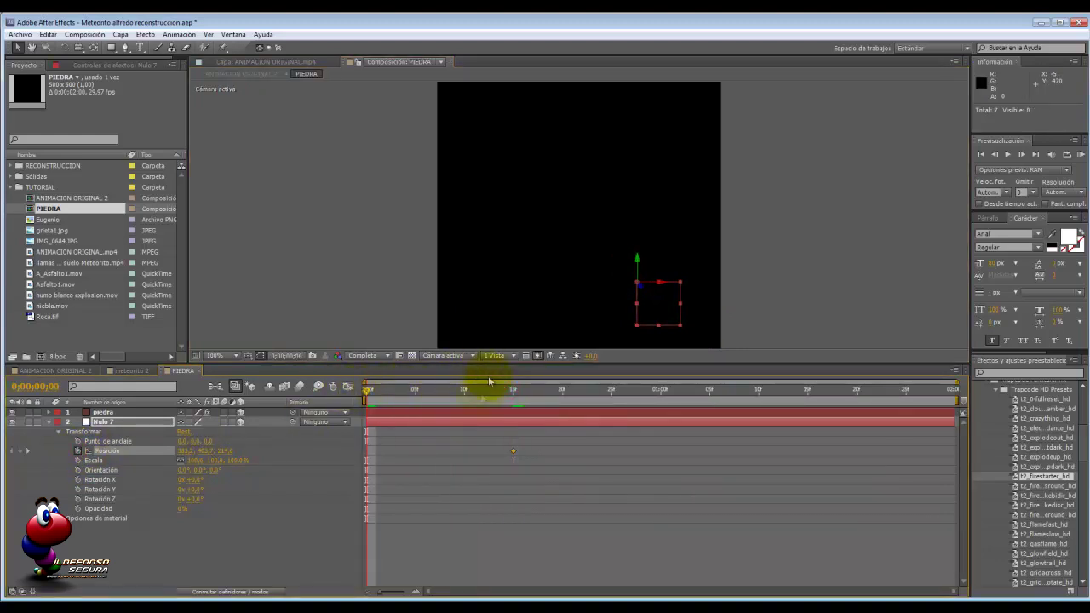
left_click_drag(642, 267, 653, 186)
left_click_drag(660, 184, 667, 111)
scroll(504, 181, "down", 1)
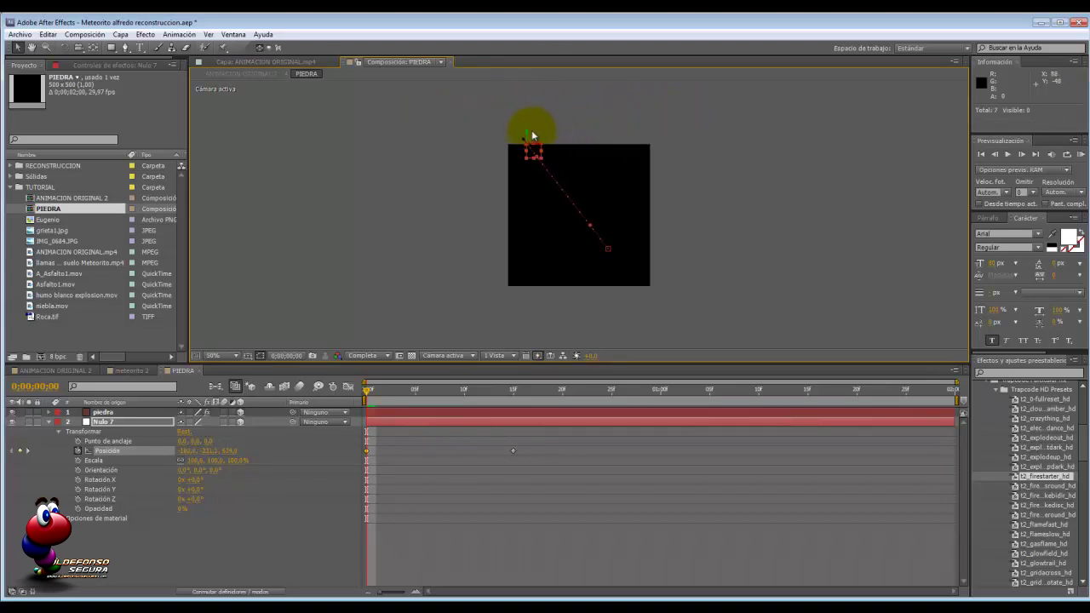
left_click_drag(527, 133, 528, 68)
left_click_drag(372, 396, 514, 397)
scroll(610, 300, "up", 2)
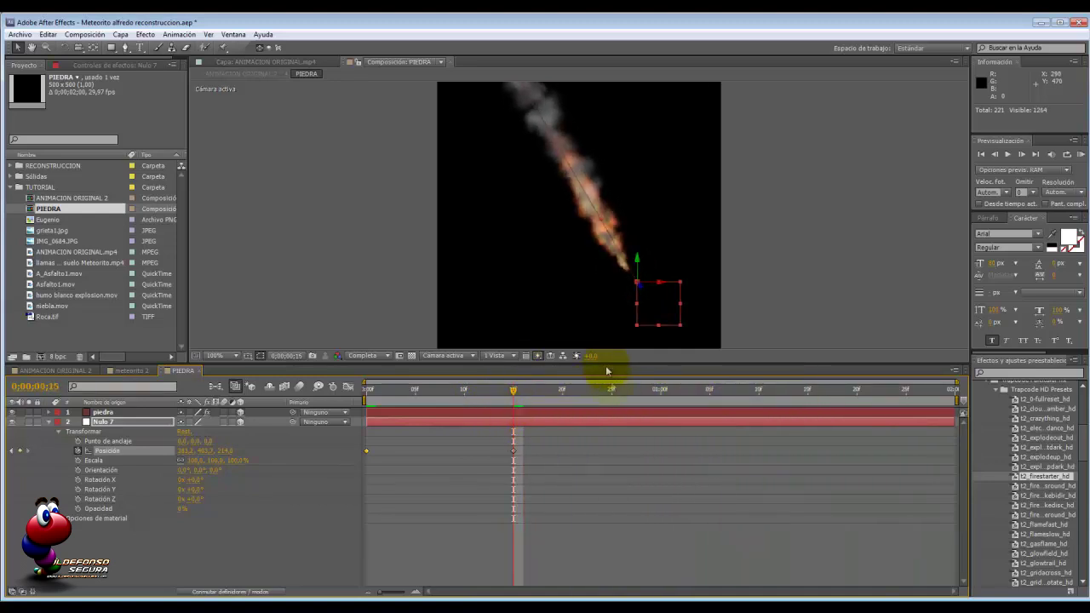
Keyframe the piedra emitter's Particles/sec at 0;00;00;14, set it to 0 at 0;00;00;15, and check the dissipating smoke
left_click(87, 413)
left_click(56, 413)
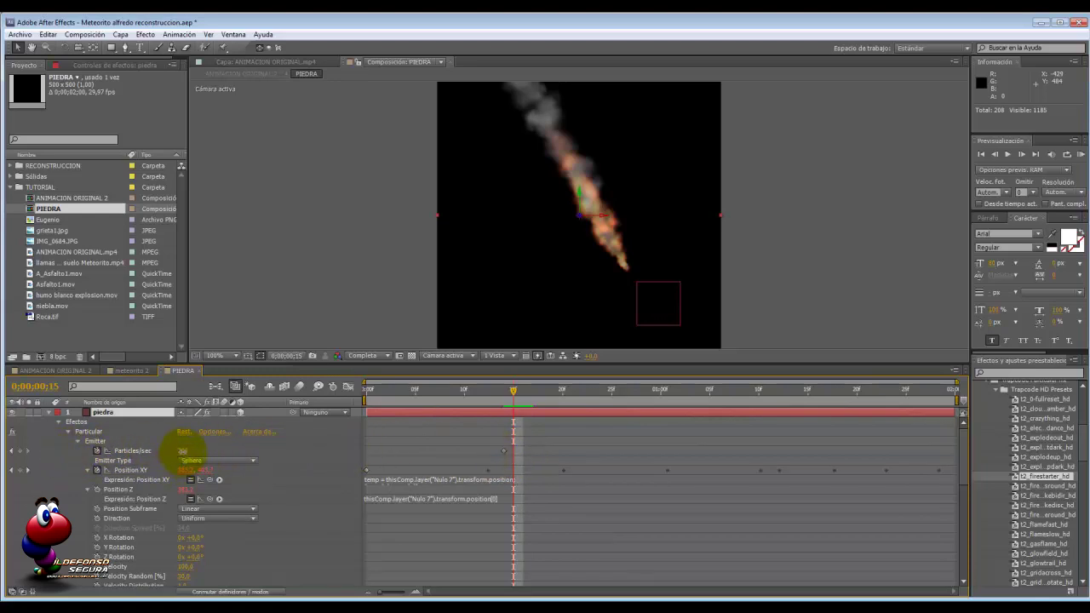
type("0")
key("Return")
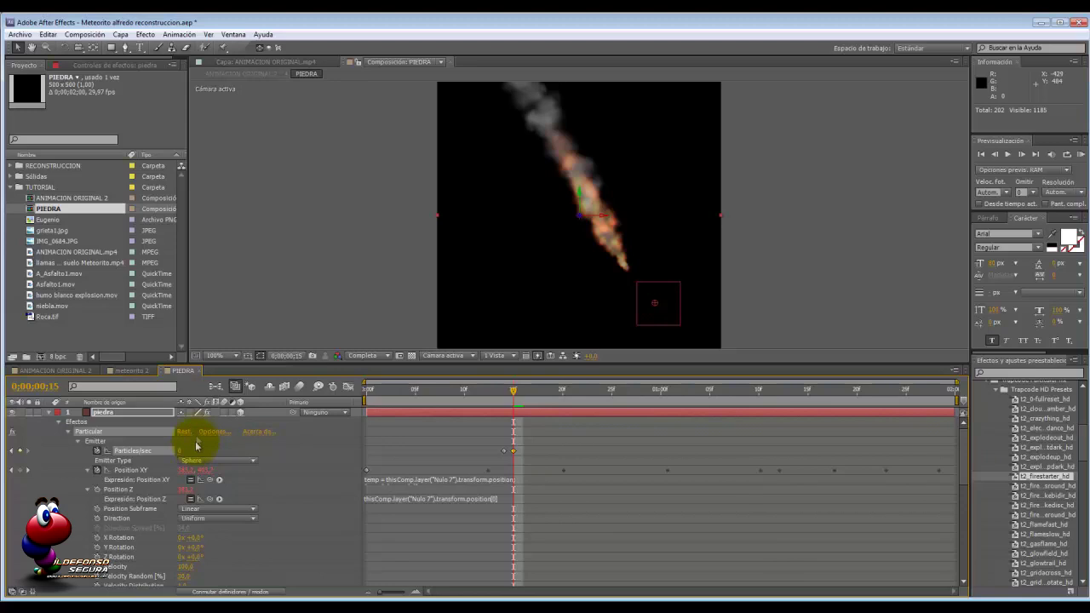
left_click_drag(513, 392, 620, 396)
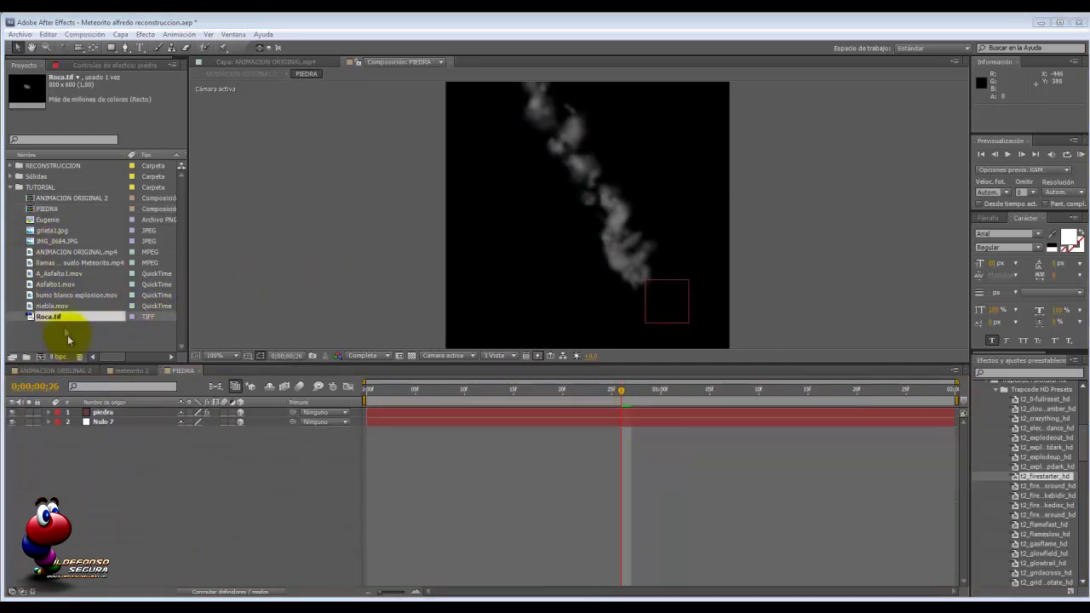
Add Roca.tif between the piedra and Nulo 7 layers, scale it to about 35%, and go to 0;00;00;17
left_click_drag(56, 318, 97, 420)
key("comma")
key("comma")
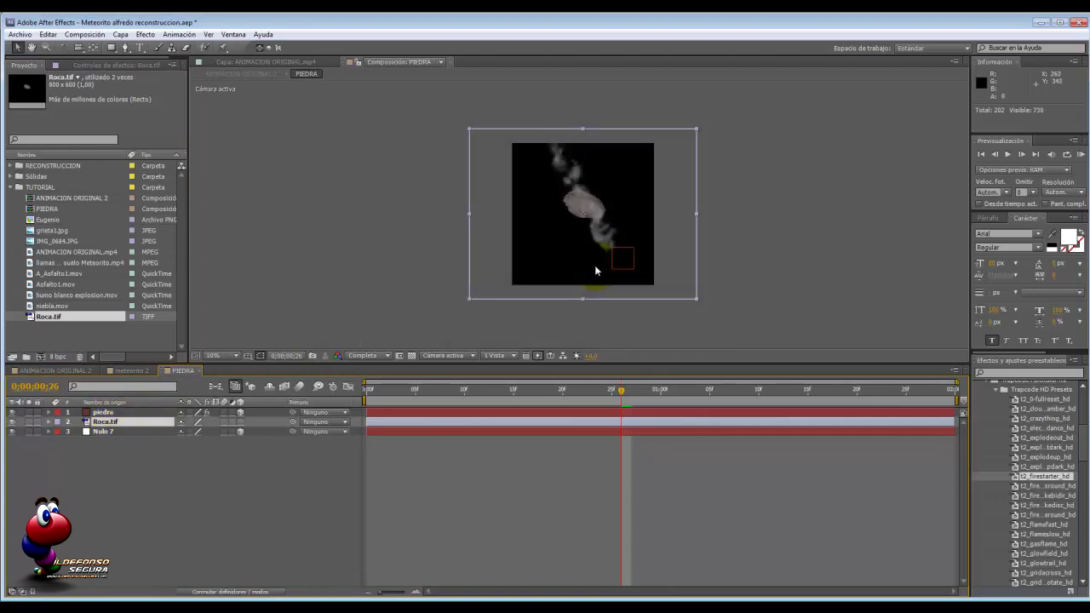
left_click(695, 129)
left_click_drag(695, 129, 634, 184)
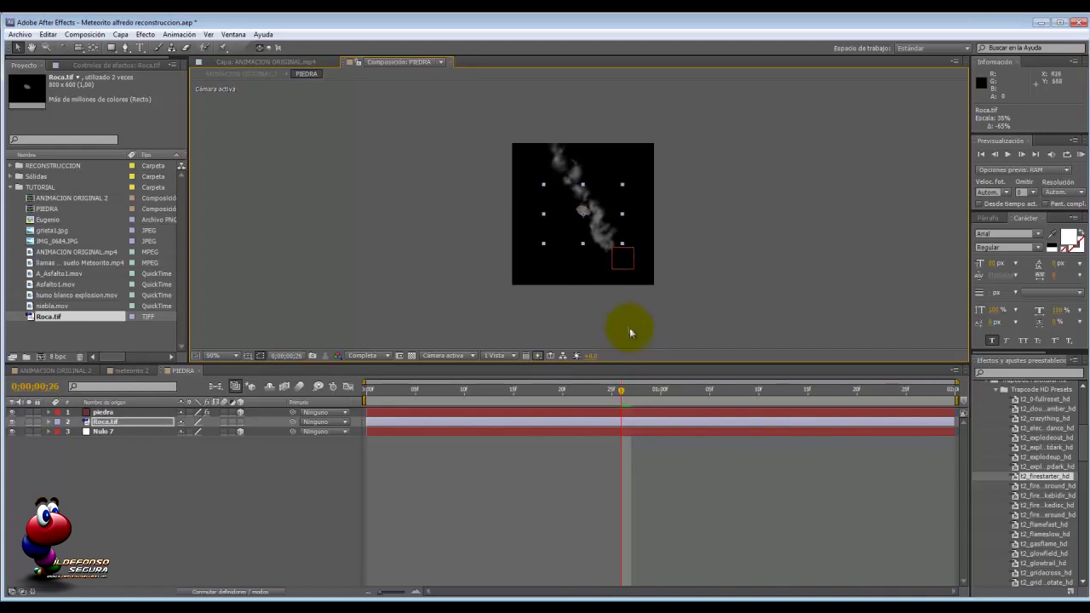
key("period")
left_click_drag(620, 394, 531, 389)
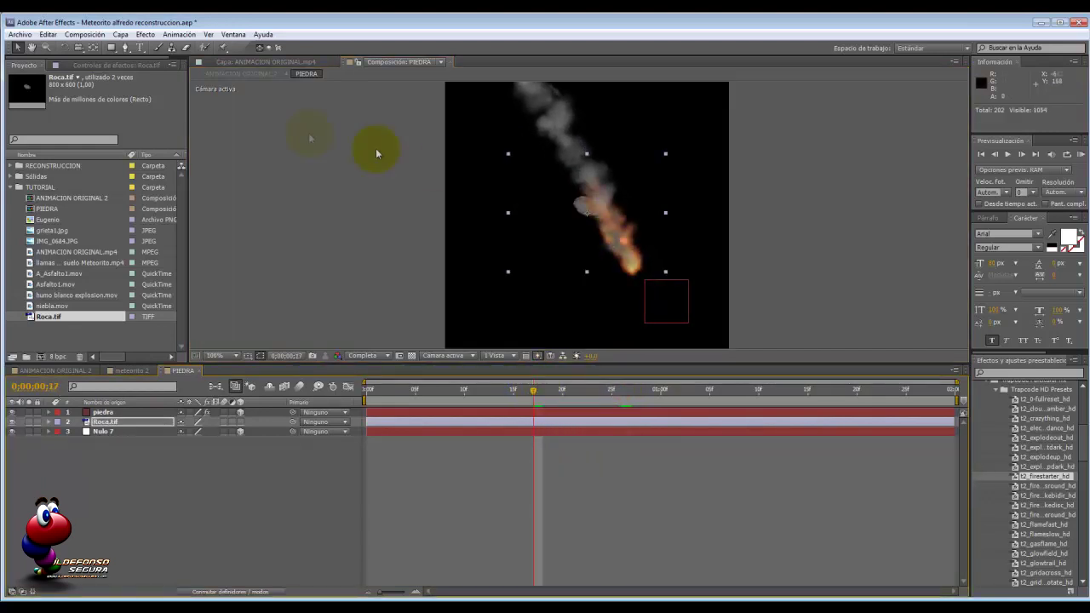
Rotate Roca.tif about 35° to follow the fall direction and place it at the lower tip of the flame
left_click(65, 47)
left_click_drag(615, 254, 617, 261)
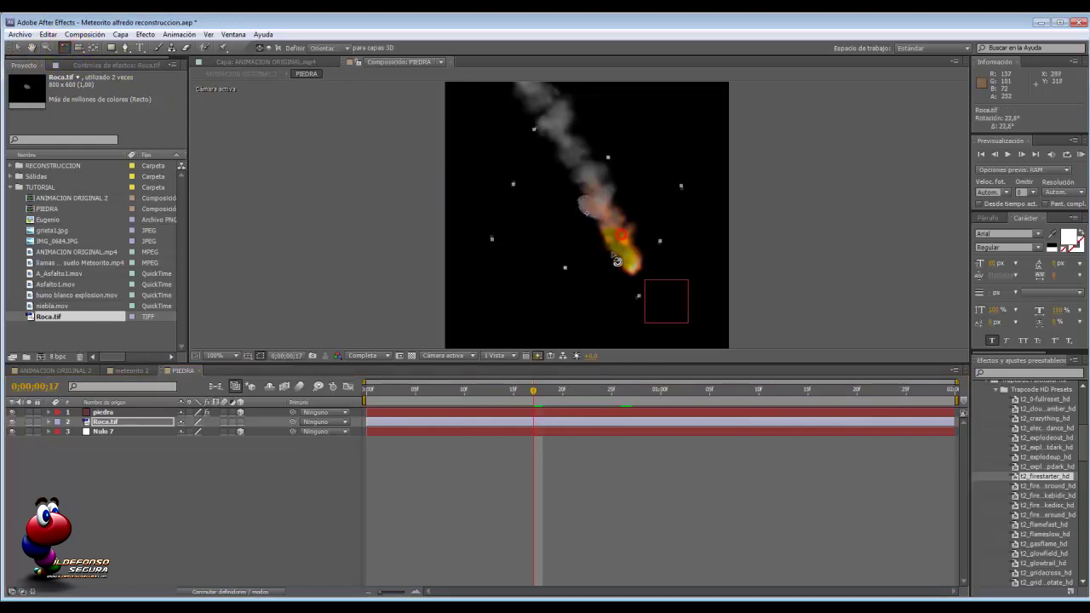
left_click(14, 47)
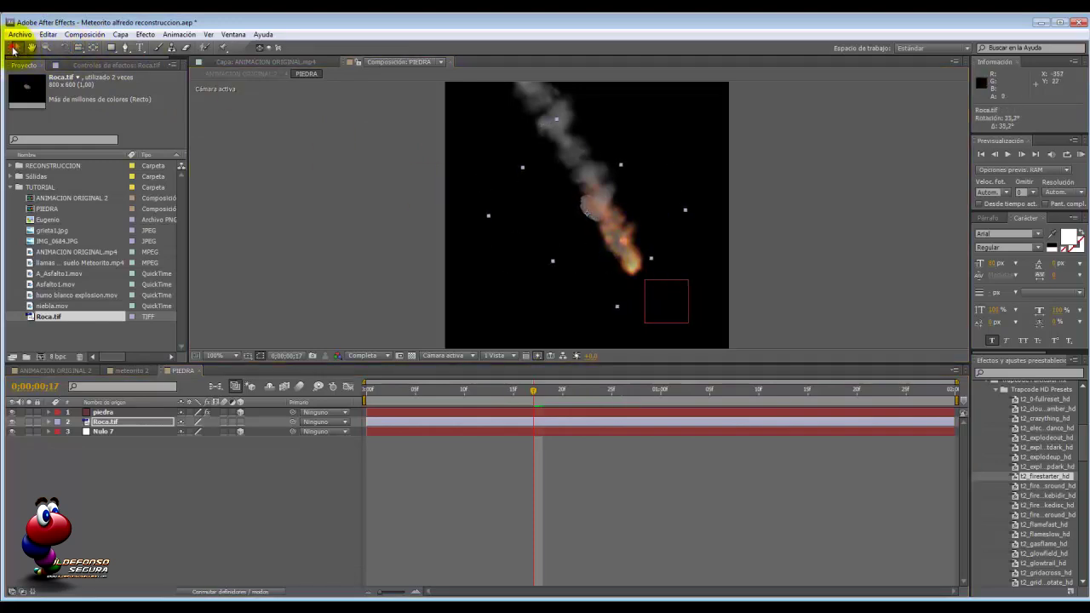
left_click_drag(610, 243, 628, 256)
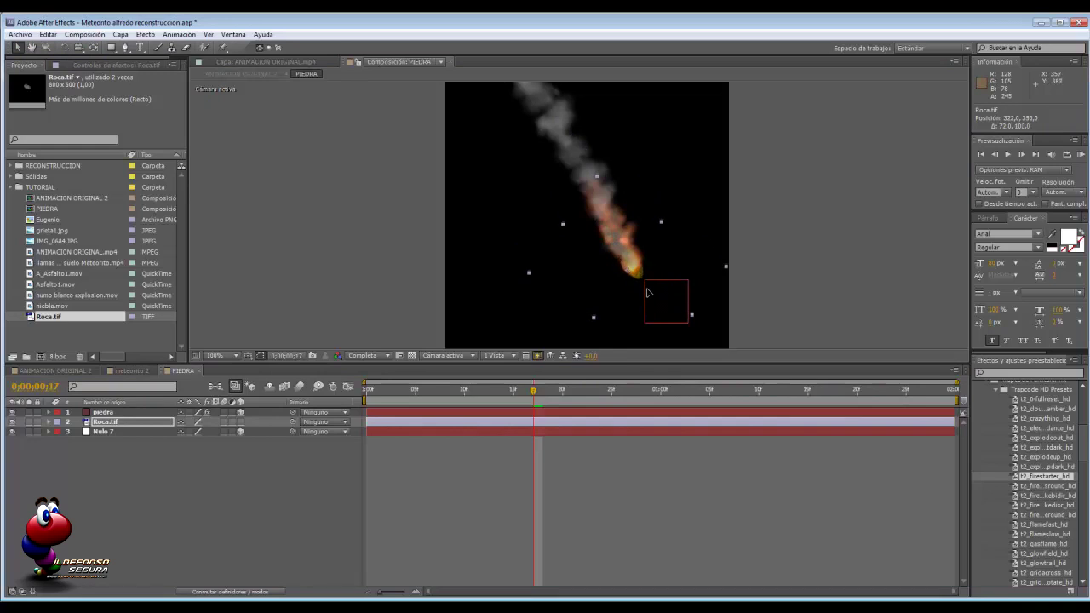
Keyframe Roca.tif's Position and Opacity at 0;00;00;17 and set its Opacity to 0% at 0;00;00;18
left_click_drag(227, 438, 107, 428)
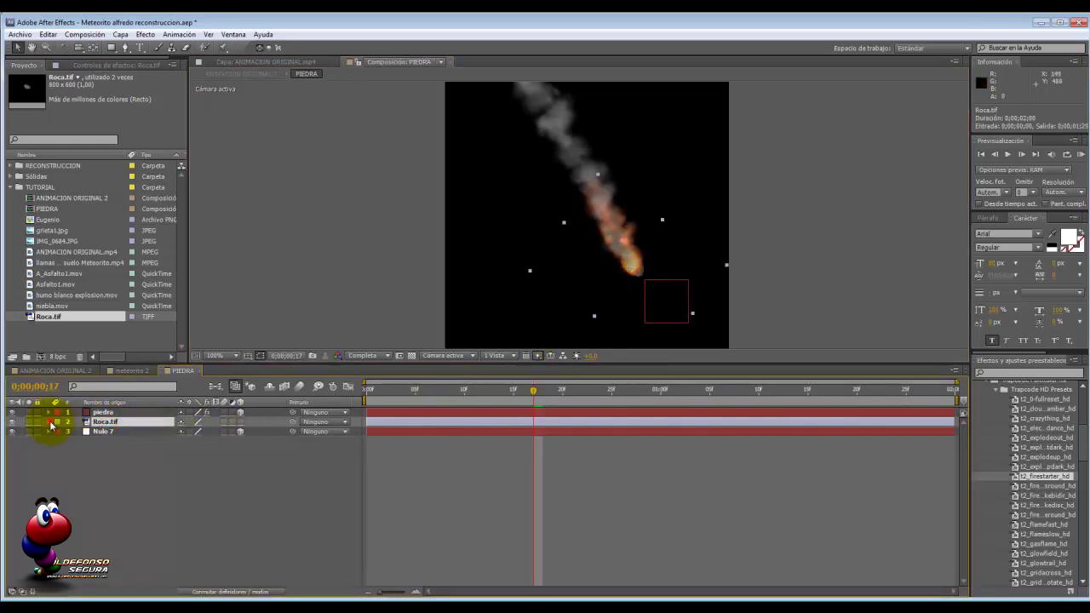
left_click(49, 422)
left_click(61, 432)
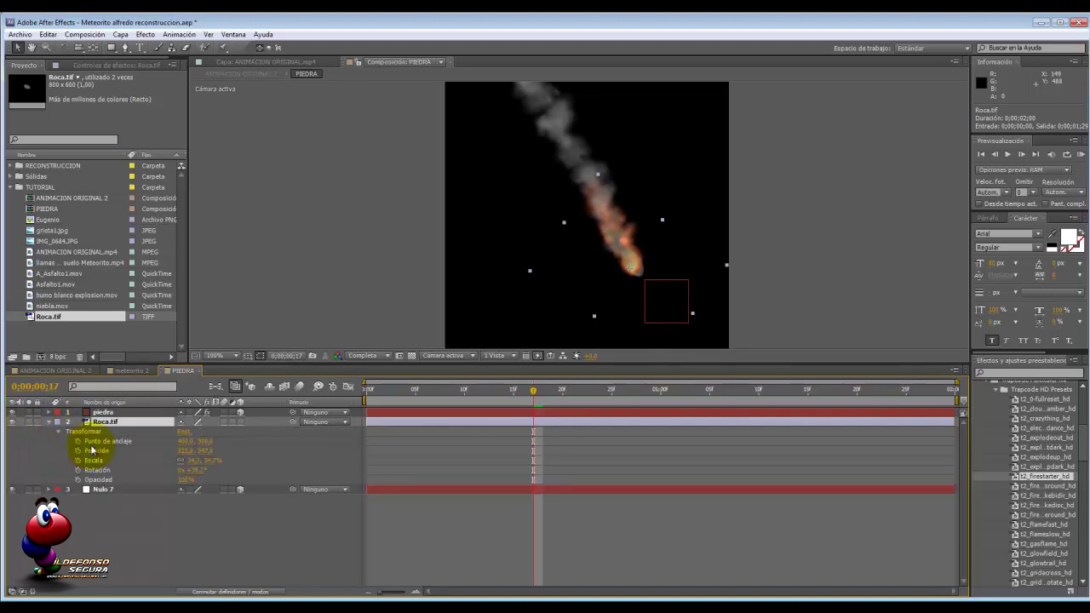
left_click(78, 451)
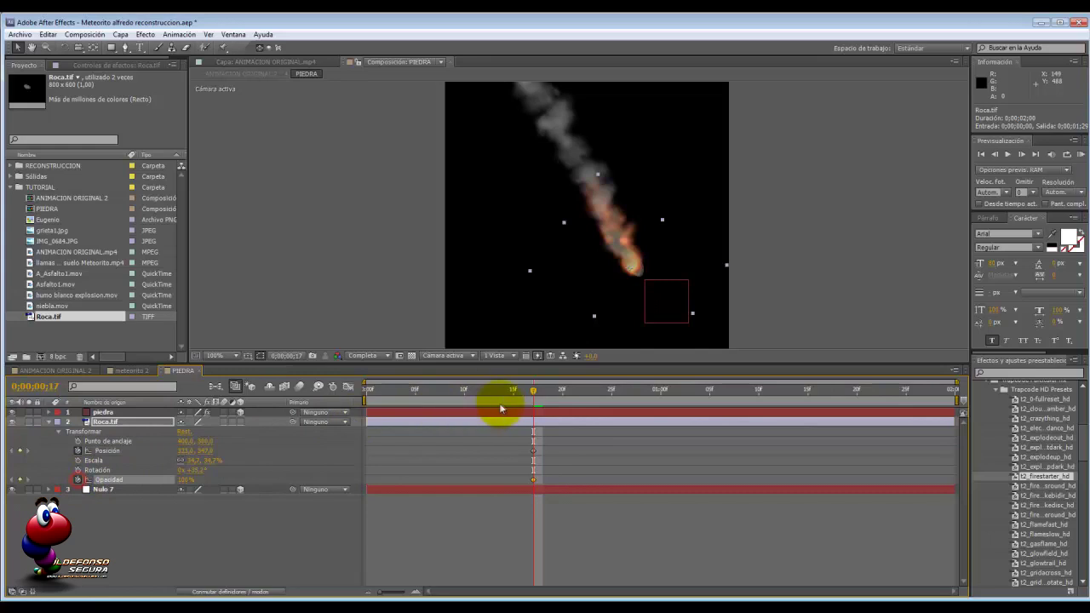
left_click_drag(533, 393, 545, 395)
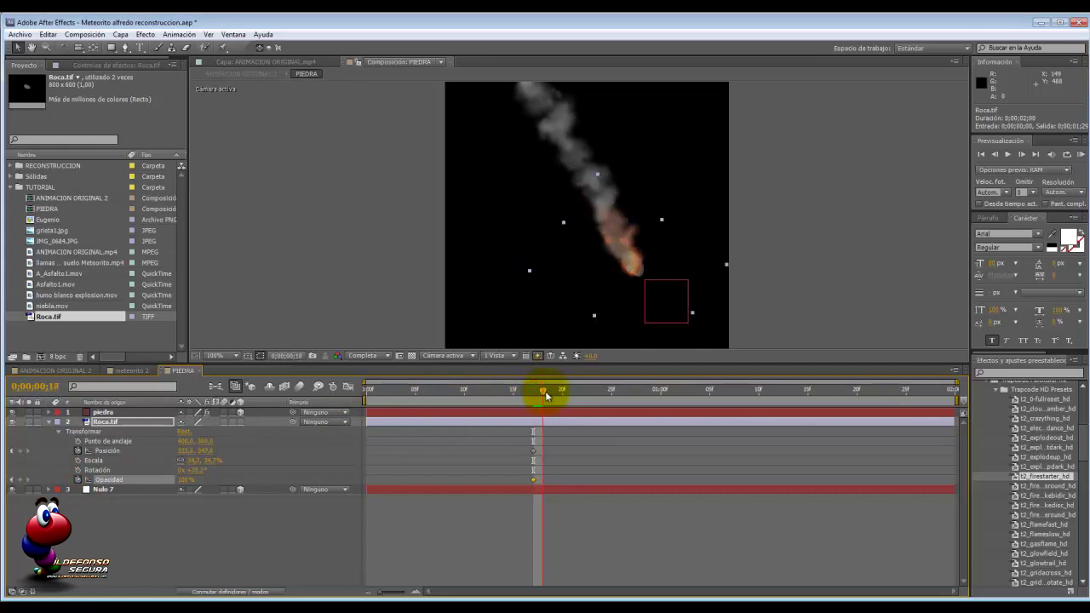
left_click(184, 480)
type("0")
key("Return")
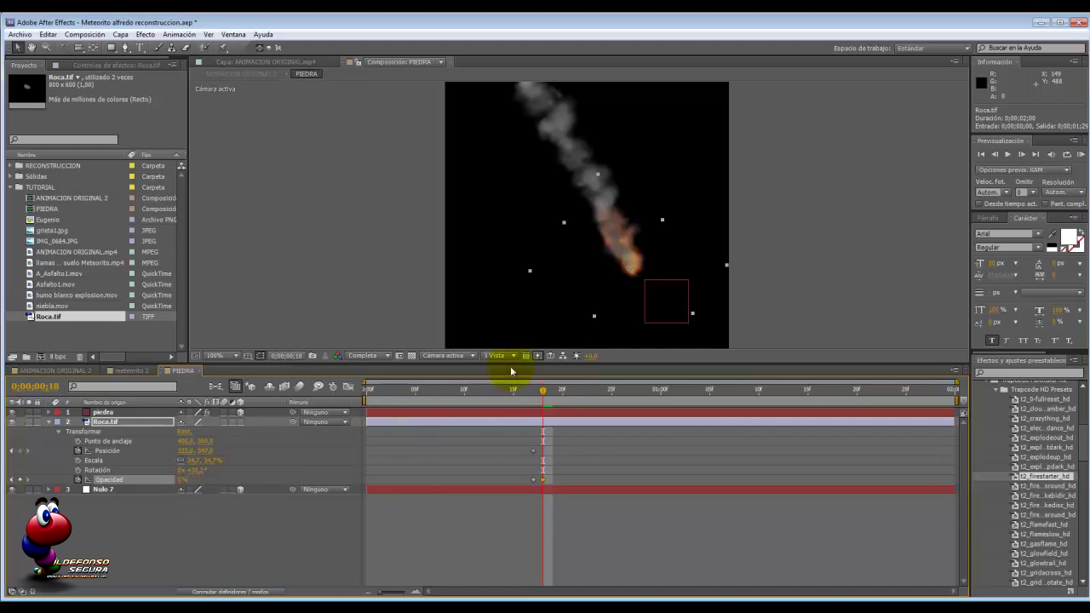
Move Roca.tif back up to the head of the flame trail with Position keyframes at 0;00;00;13 and 0;00;00;10
left_click_drag(544, 392, 497, 394)
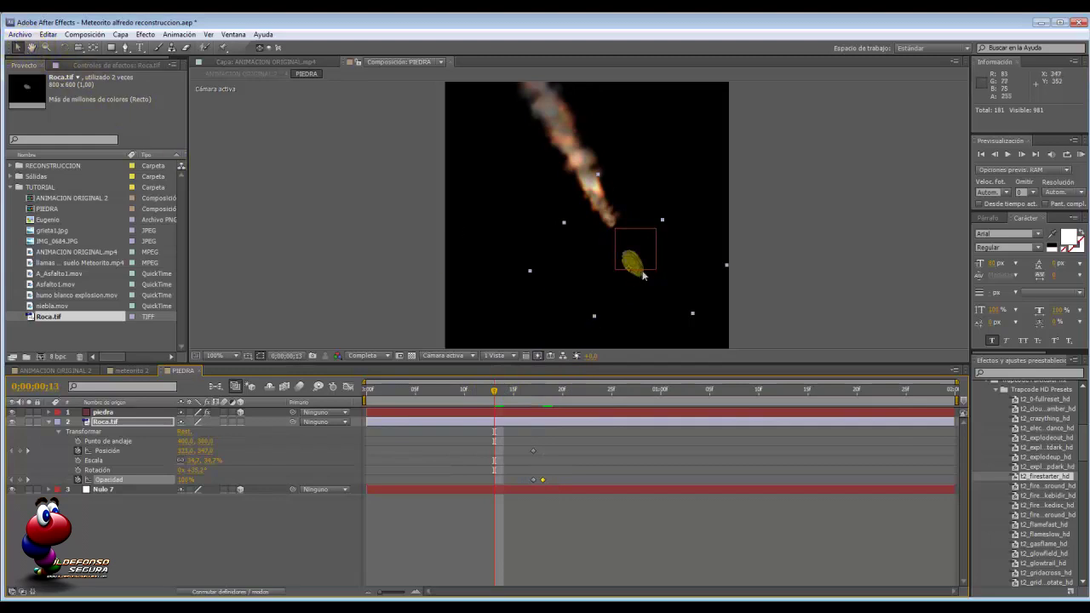
left_click_drag(643, 274, 627, 242)
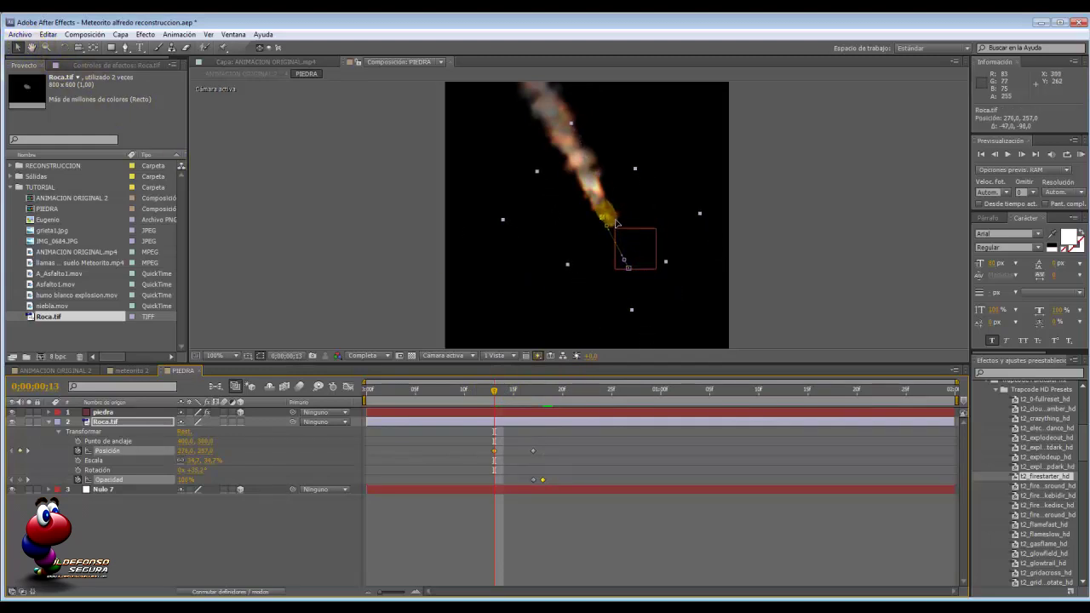
left_click(494, 433)
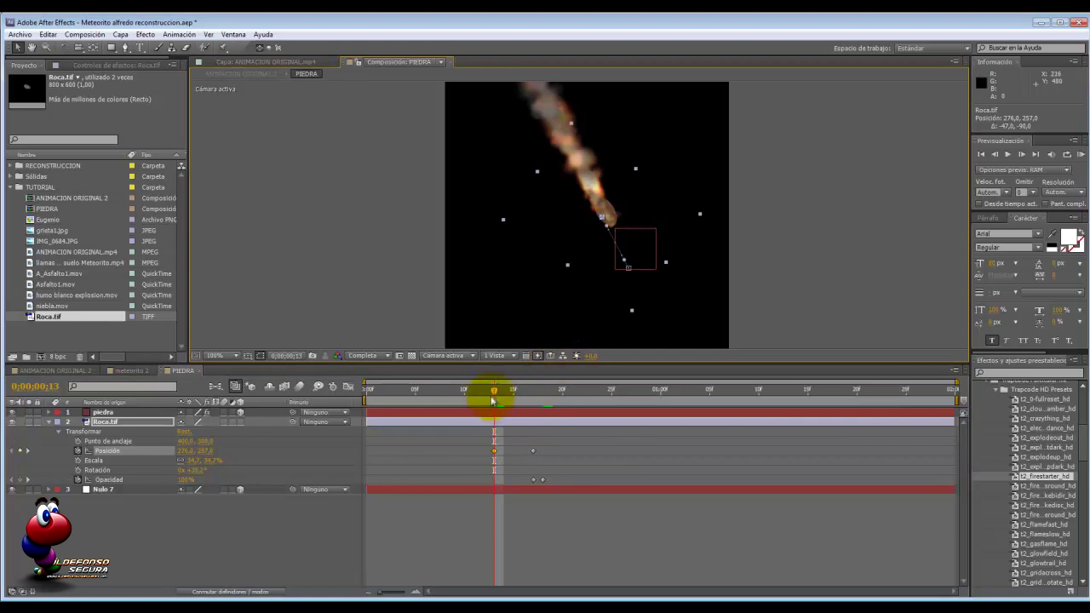
left_click_drag(488, 394, 464, 390)
left_click_drag(604, 197, 648, 304)
key("space")
Keyframe Roca.tif at the composition's upper edge at 0;00;00;05 and beyond it at 0;00;00;02, and check the fall up to 0;00;00;15
left_click_drag(463, 393, 423, 393)
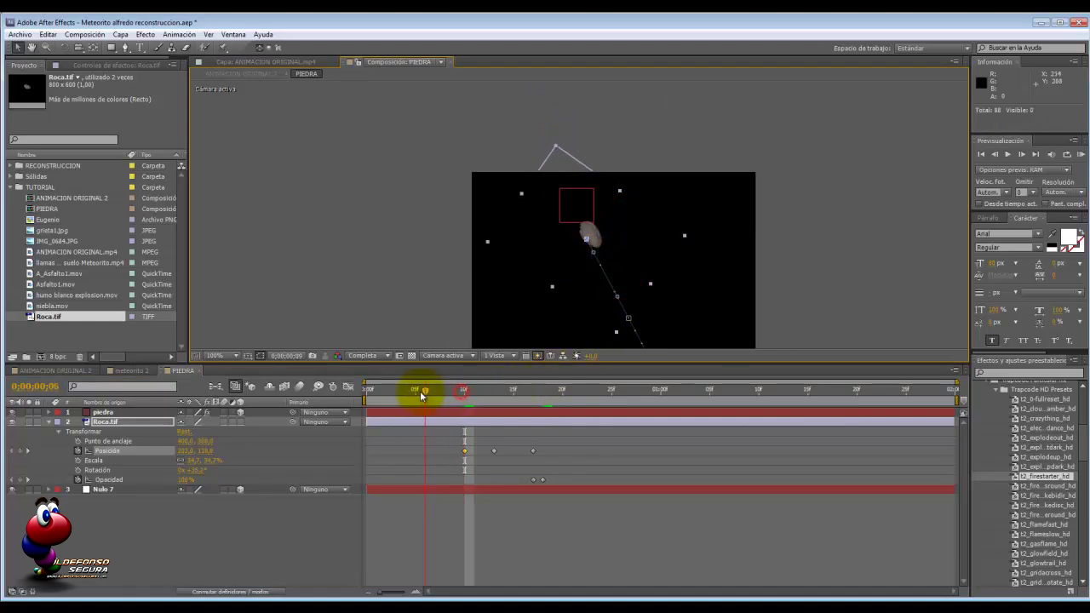
left_click_drag(599, 247, 555, 175)
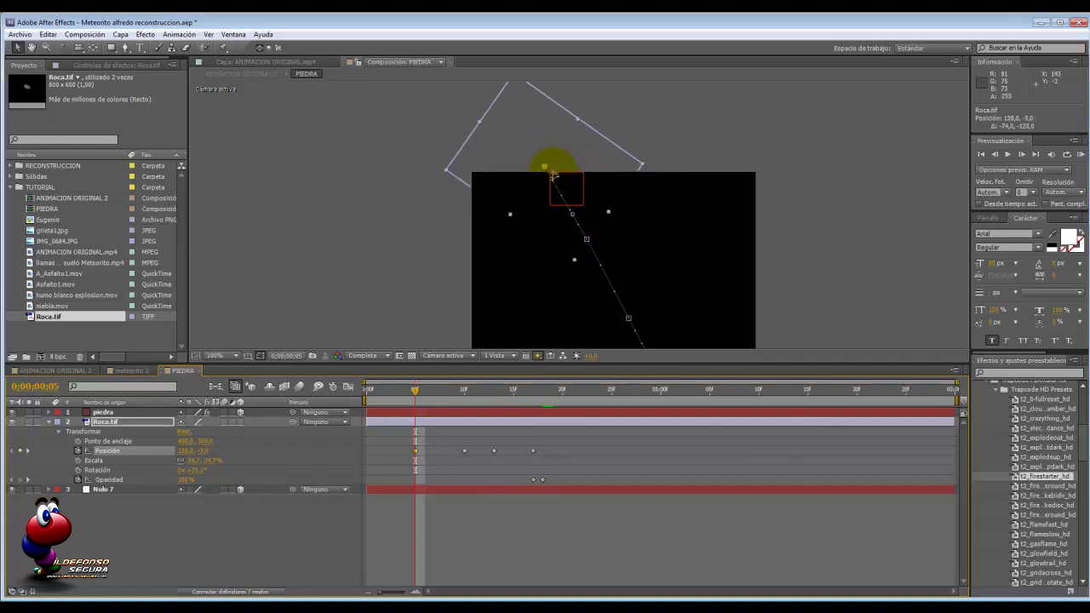
left_click(409, 390)
left_click(386, 391)
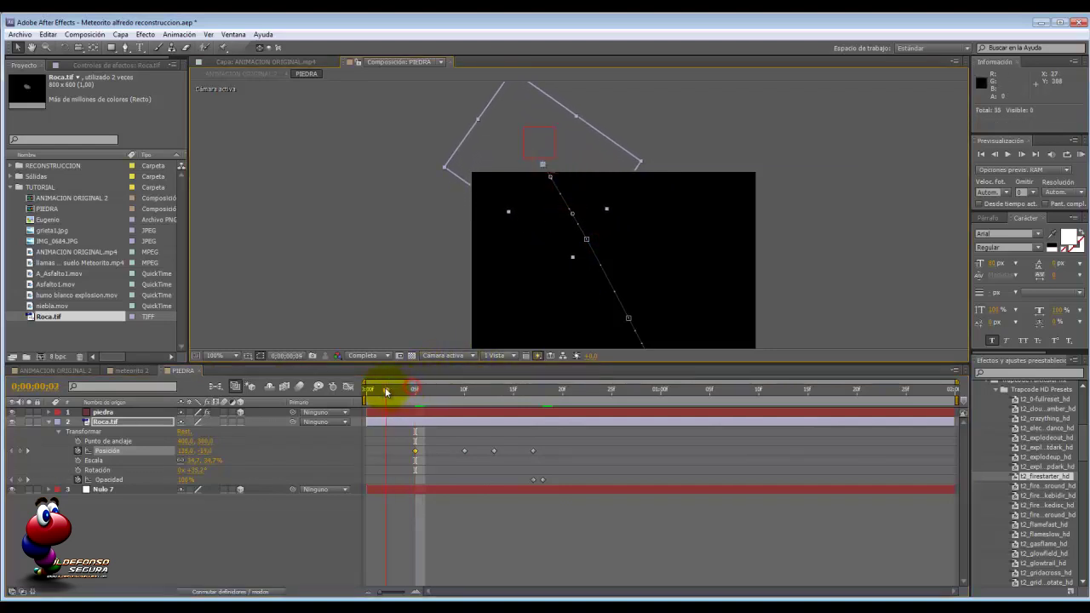
left_click_drag(564, 229, 541, 180)
left_click(412, 406)
scroll(717, 264, "down", 1)
left_click_drag(717, 264, 718, 203)
scroll(718, 203, "up", 1)
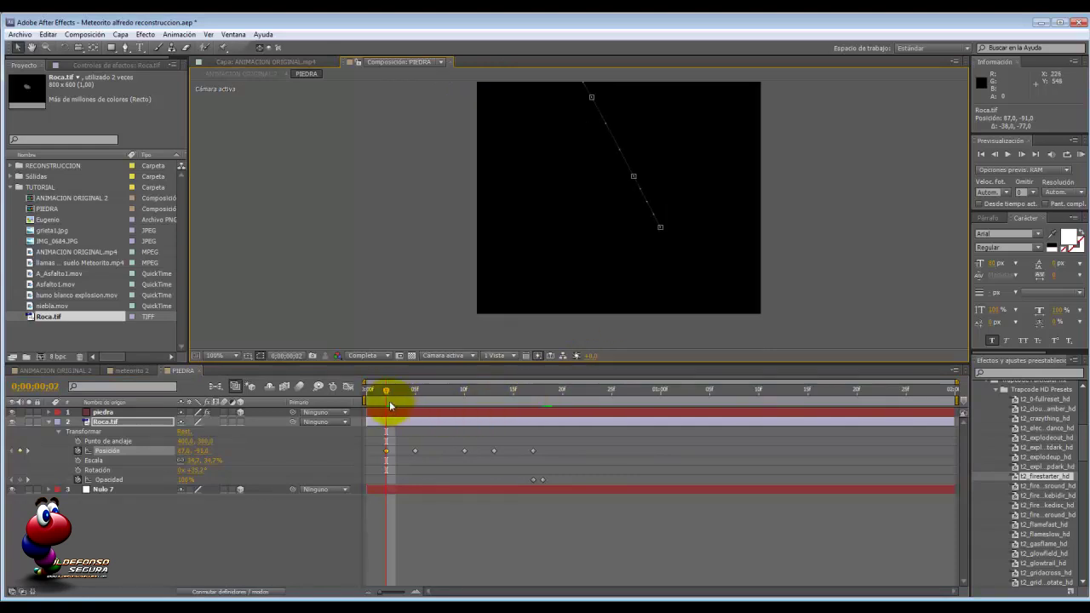
left_click_drag(432, 404, 512, 416)
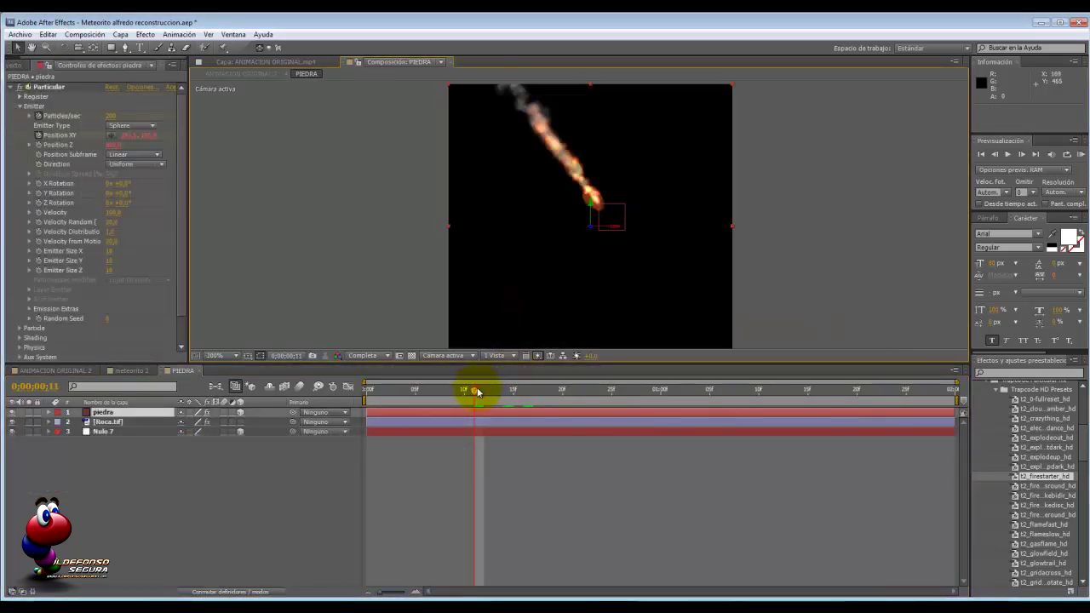
left_click_drag(478, 392, 521, 389)
left_click(109, 421)
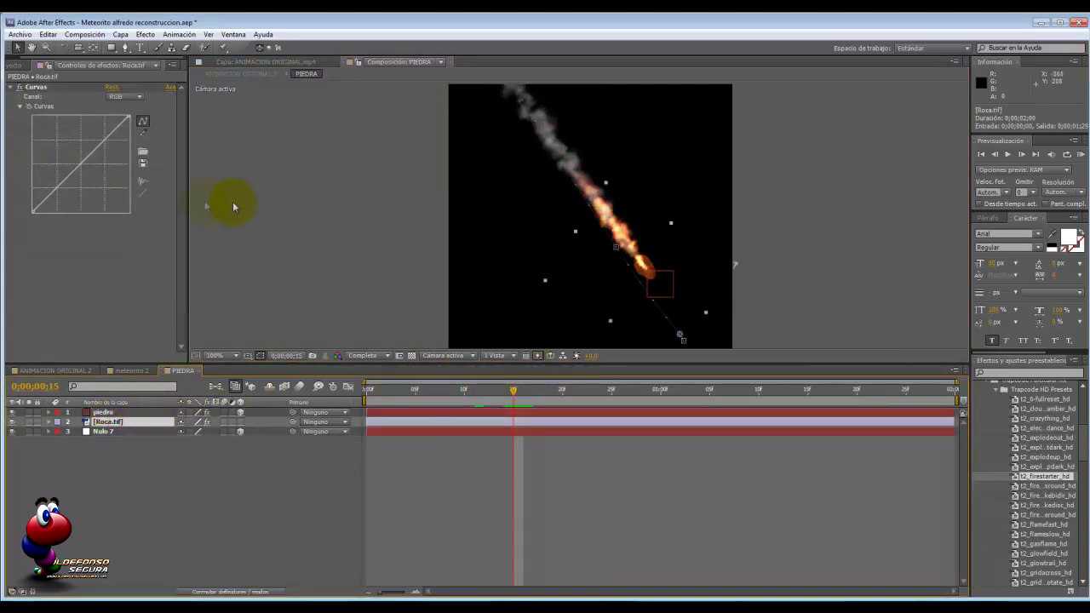
right_click(109, 421)
left_click(170, 198)
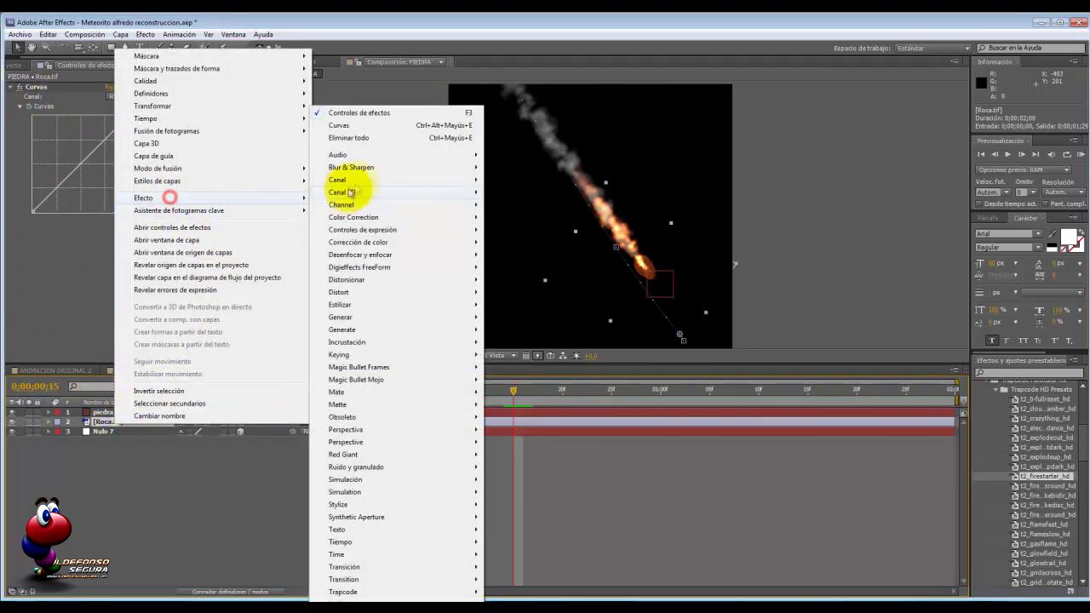
mouse_move(362, 242)
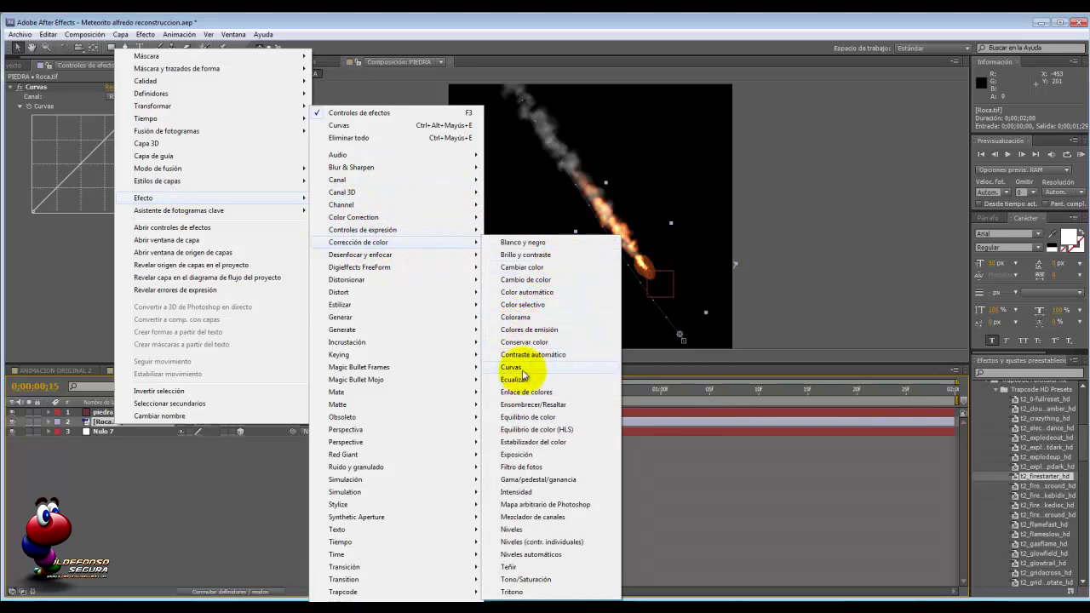
left_click(94, 326)
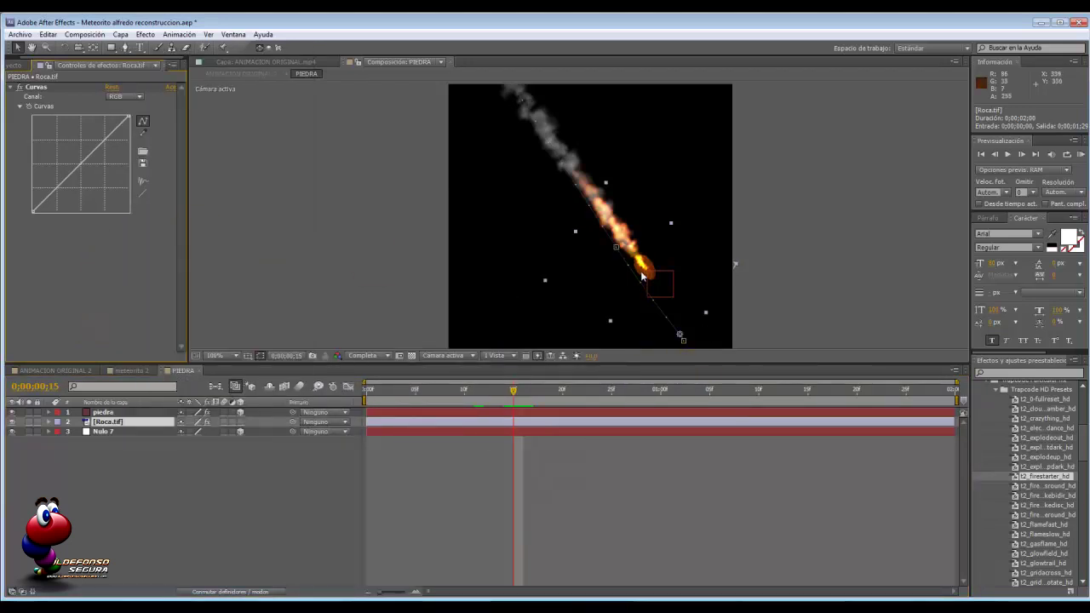
Add an adjustment layer above the piedra layer in the PIEDRA composition
right_click(96, 457)
left_click(126, 465)
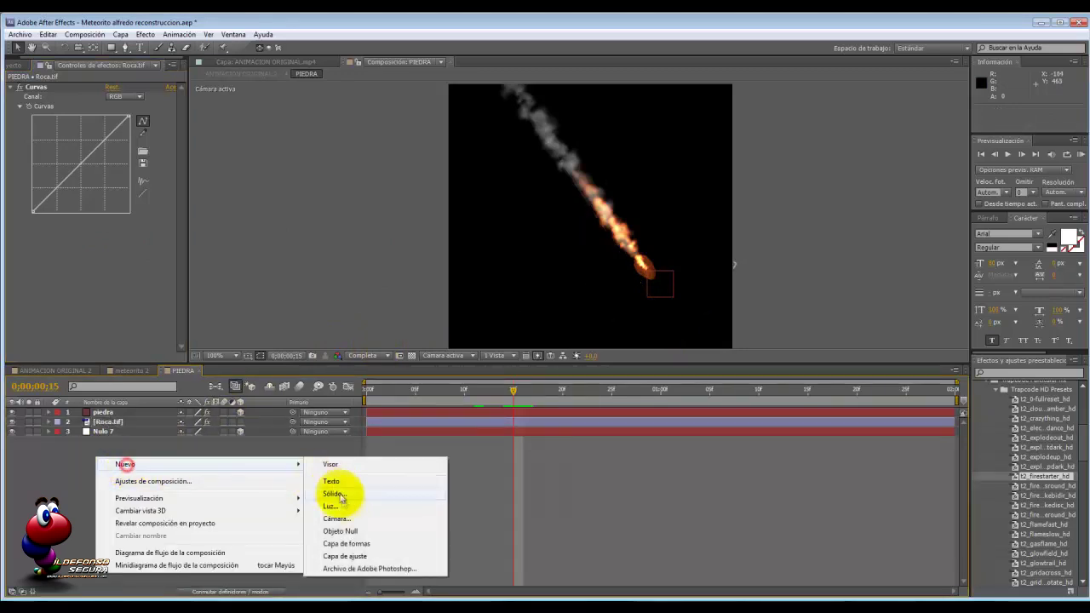
left_click(356, 556)
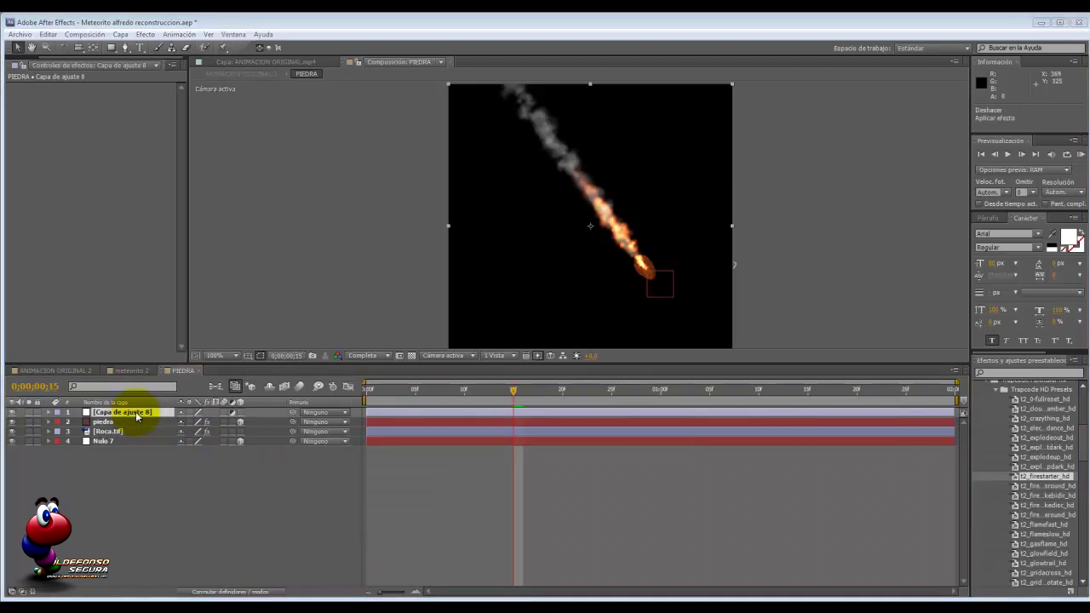
left_click(137, 414)
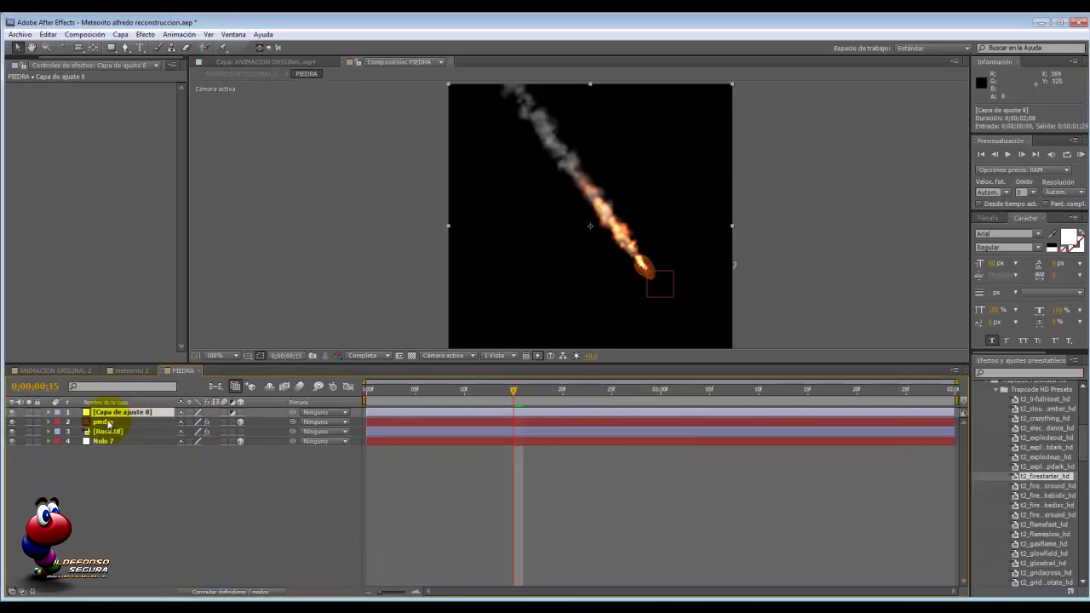
Duplicate the piedra layer, place the copy above the adjustment layer, and move Roca.tif directly beneath the copy
left_click(100, 423)
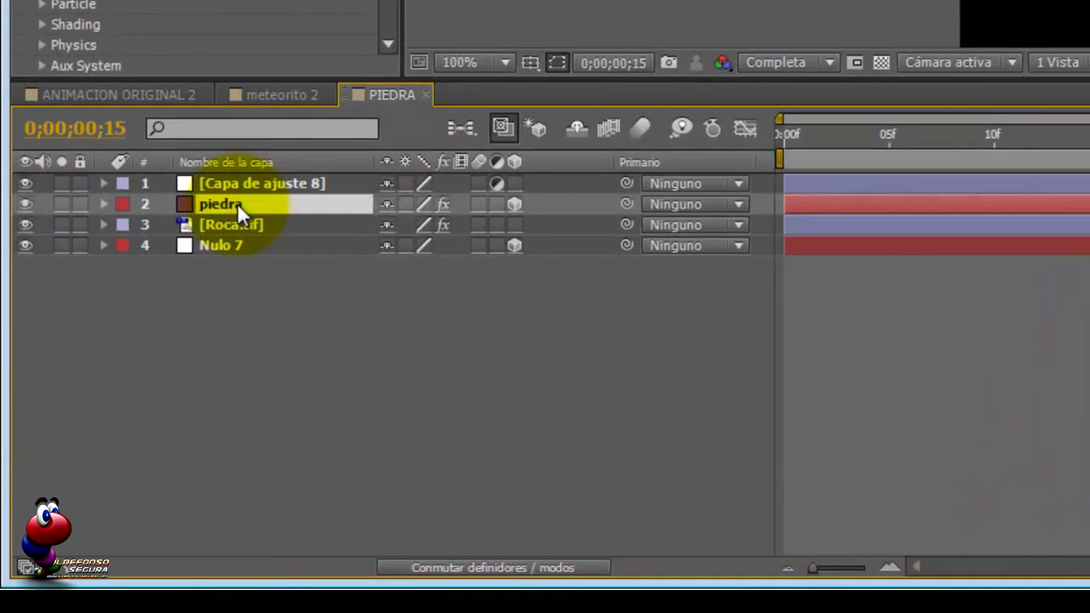
key("ctrl+d")
left_click_drag(241, 205, 243, 181)
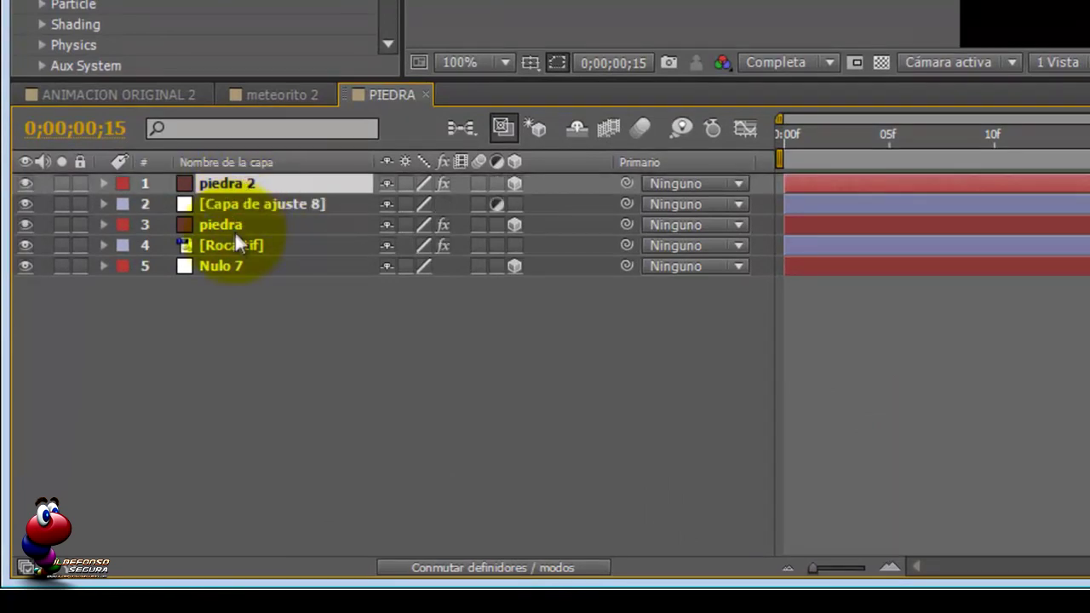
left_click_drag(228, 243, 228, 206)
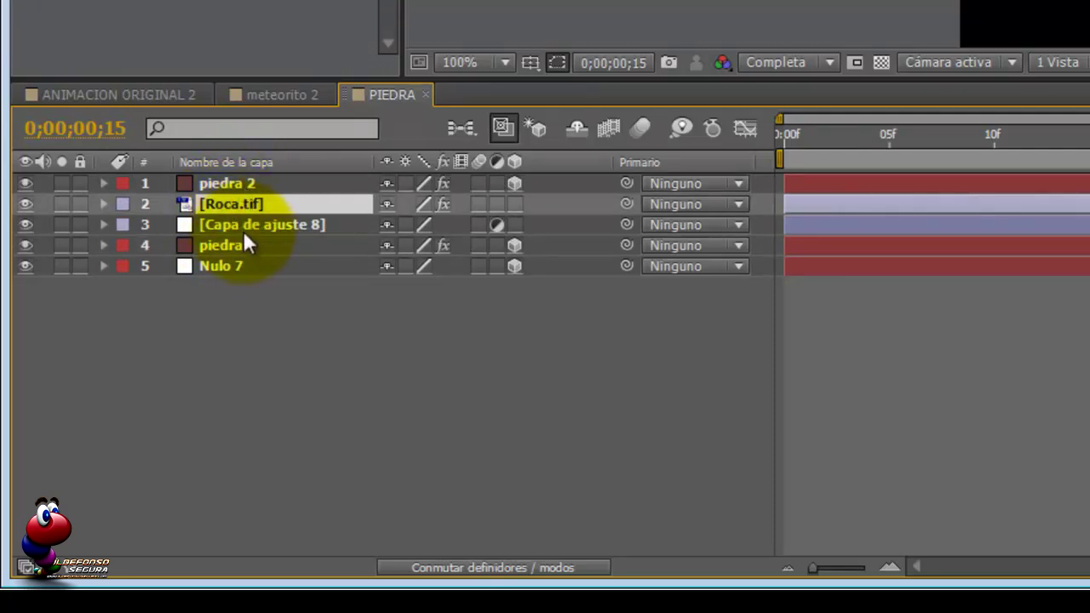
Apply the Trapcode Shine effect to the adjustment layer
left_click(243, 226)
right_click(258, 226)
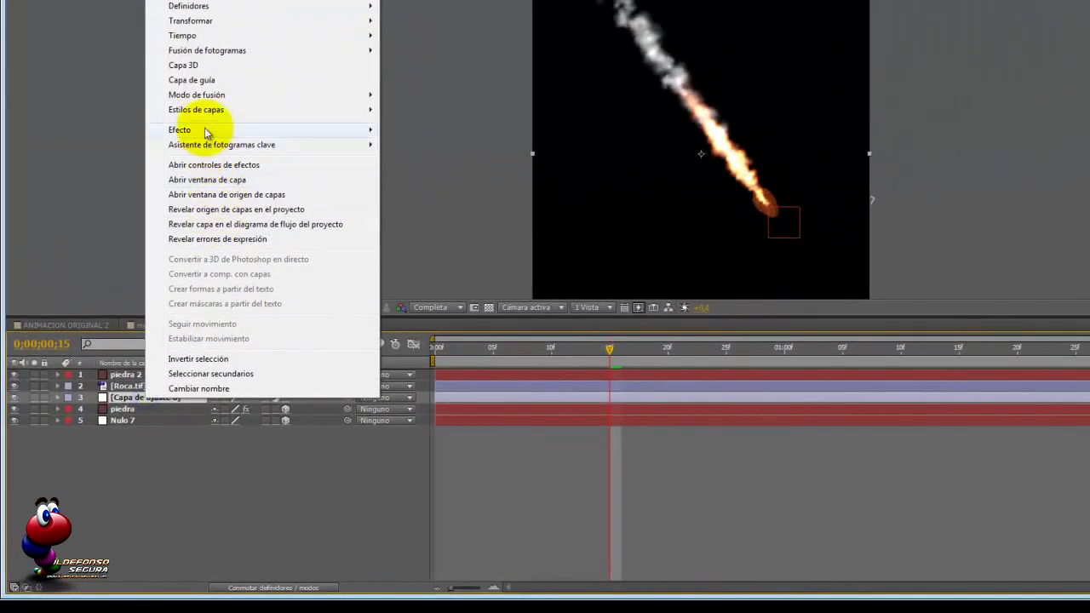
left_click(204, 129)
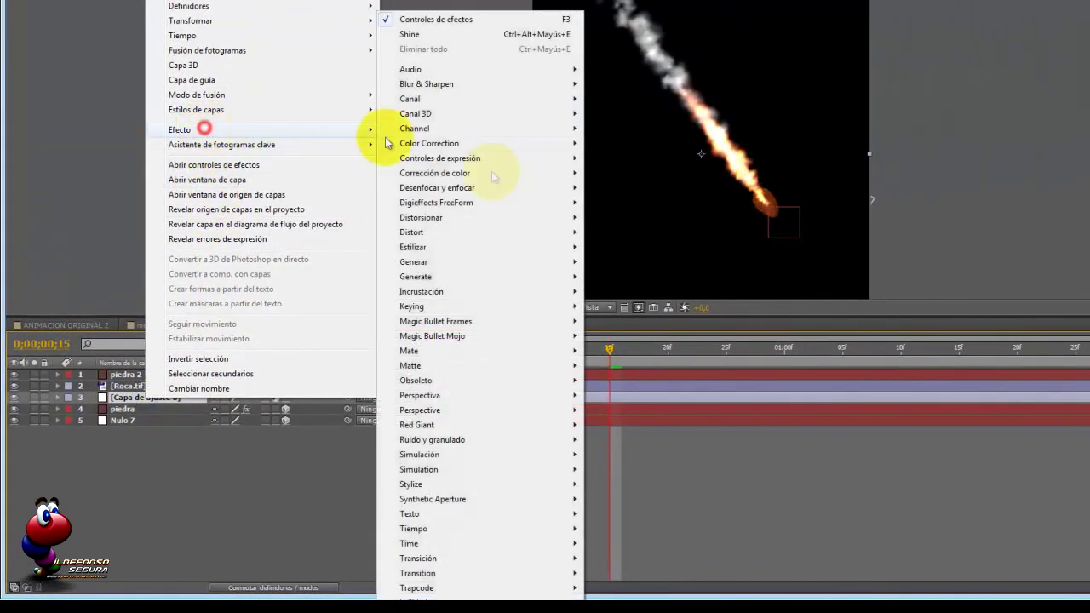
left_click(477, 588)
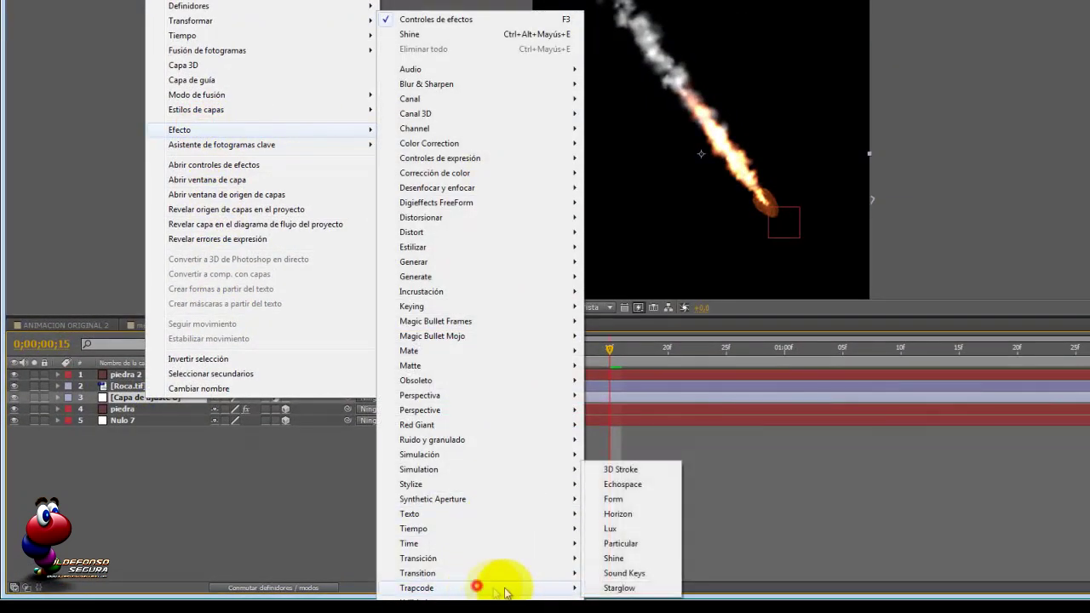
left_click(628, 558)
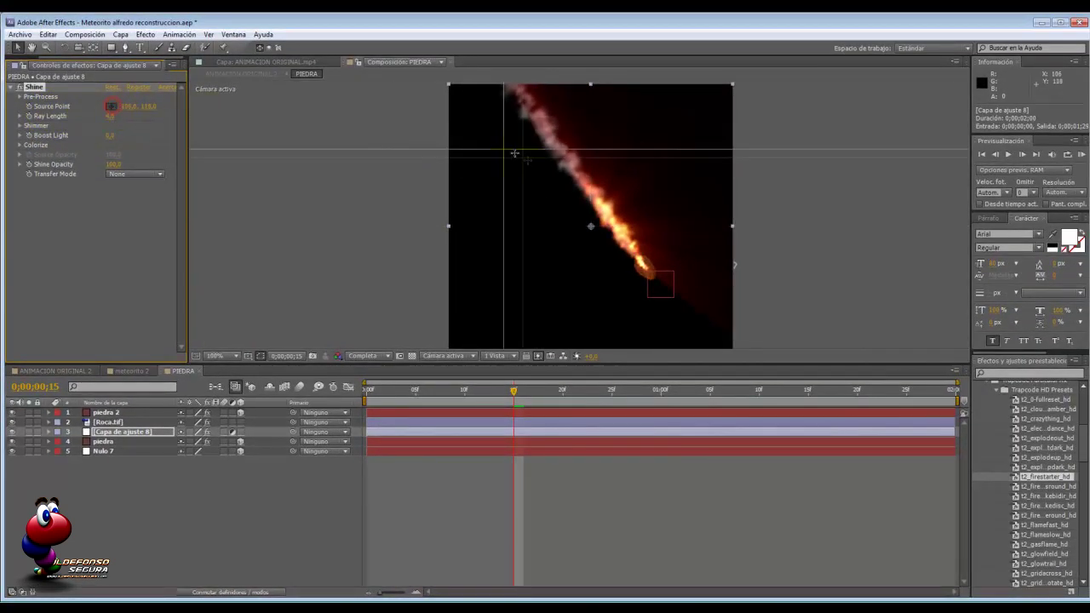
Place Shine's Source Point beside the rock at about 369, 310 and check the rays at 0;00;00;17
left_click(658, 262)
left_click(659, 263)
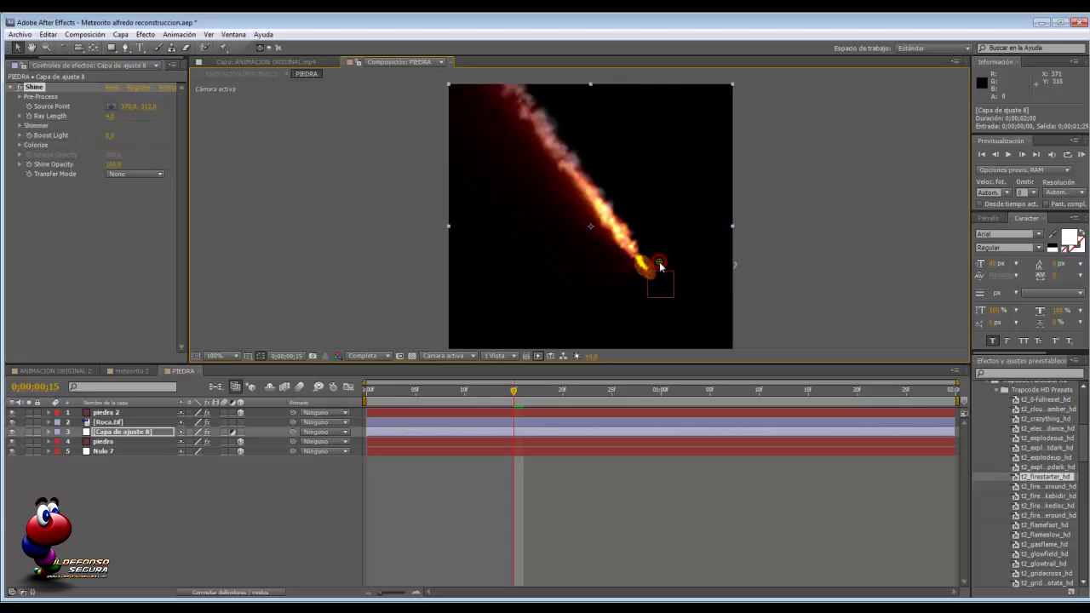
left_click_drag(658, 263, 649, 246)
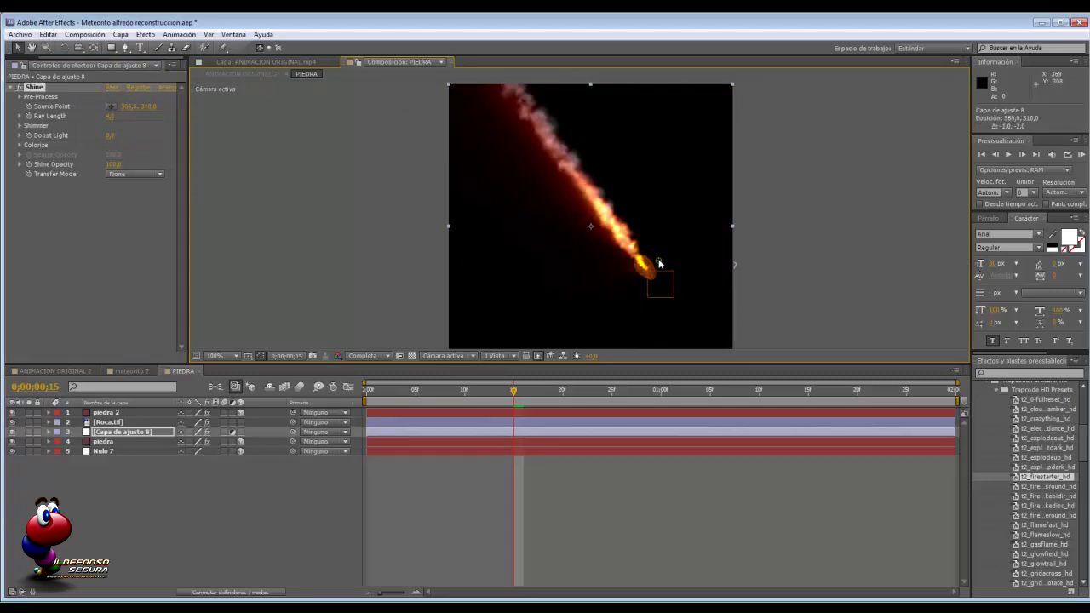
left_click_drag(511, 397, 534, 393)
Set the first Particles/sec keyframe of Particular on the piedra 2 layer to 1500 and check the trail at 0;00;00;19
left_click(109, 413)
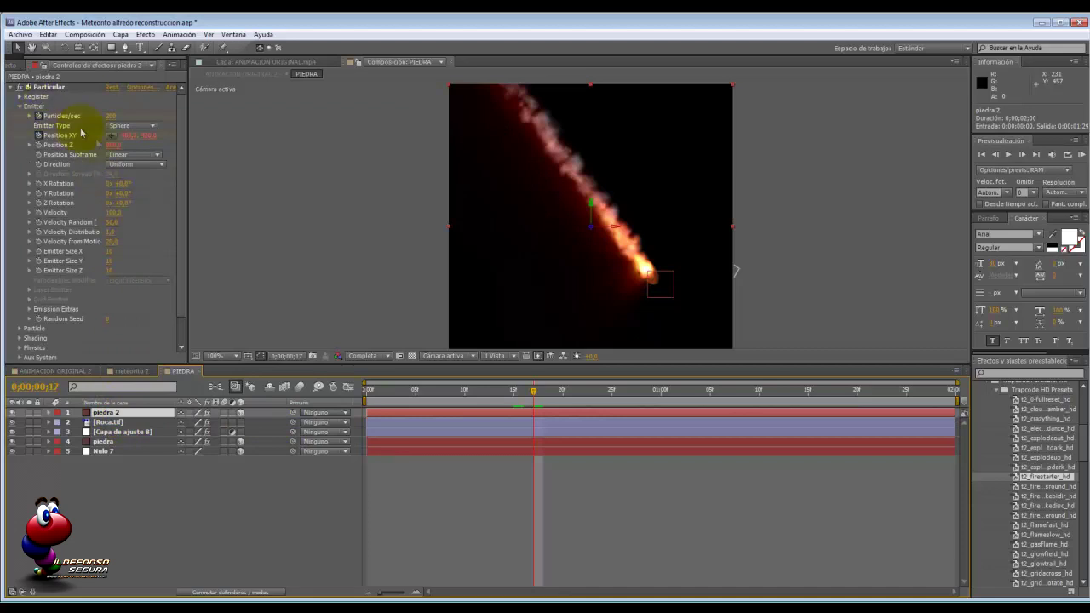
left_click(49, 413)
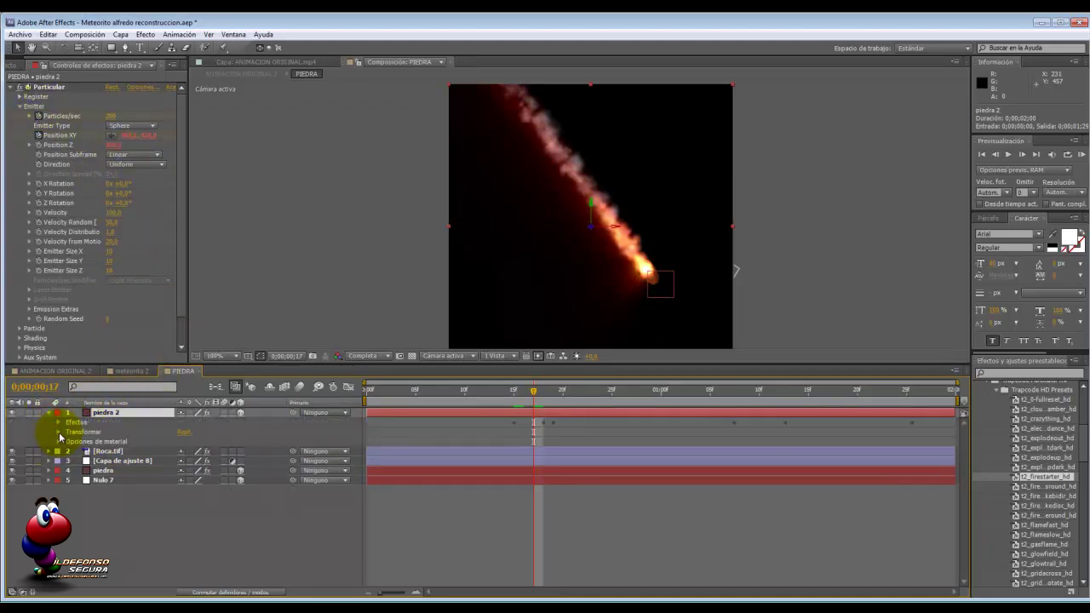
left_click(58, 432)
left_click(58, 421)
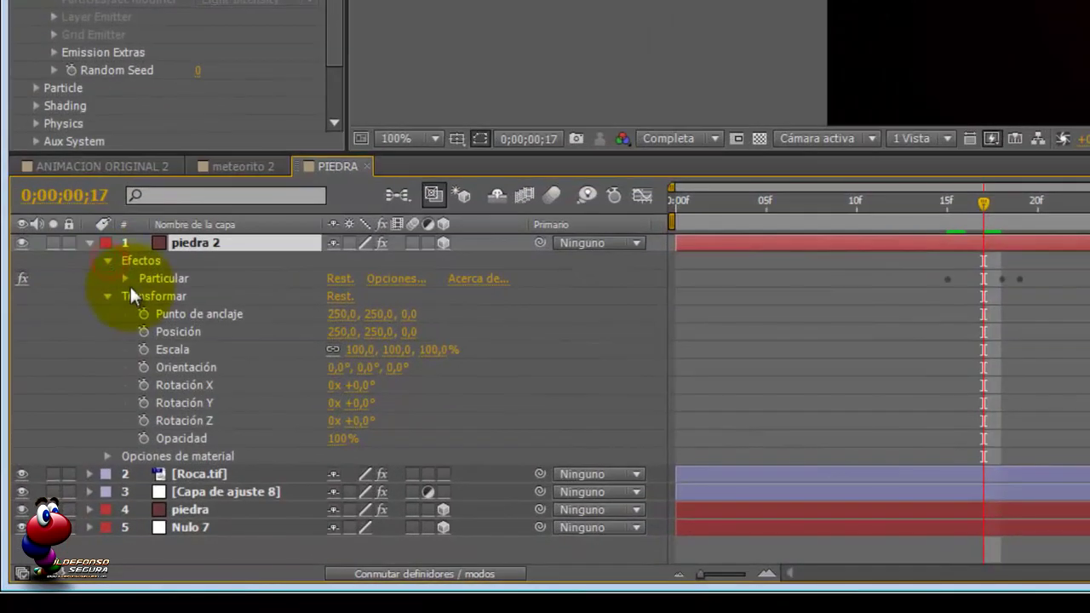
left_click(68, 432)
left_click(142, 295)
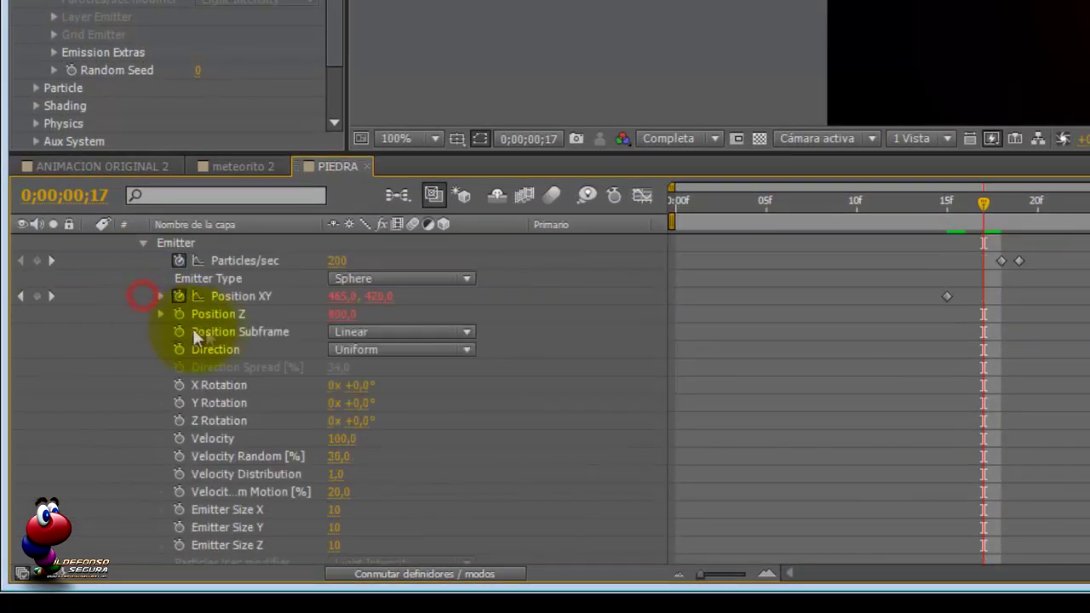
double_click(1001, 259)
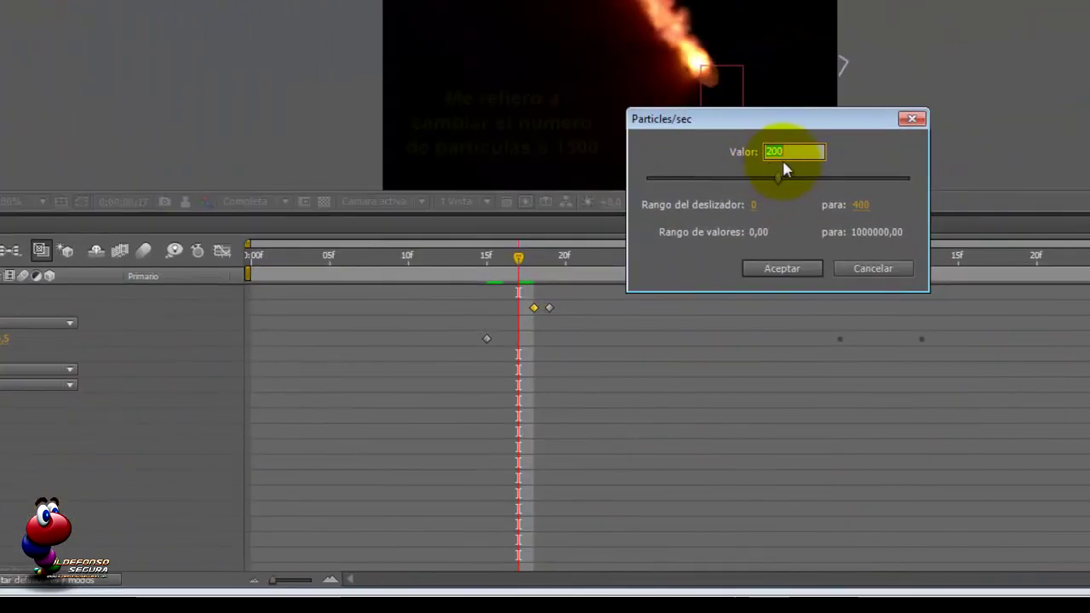
left_click_drag(1077, 111, 1010, 107)
type("1500")
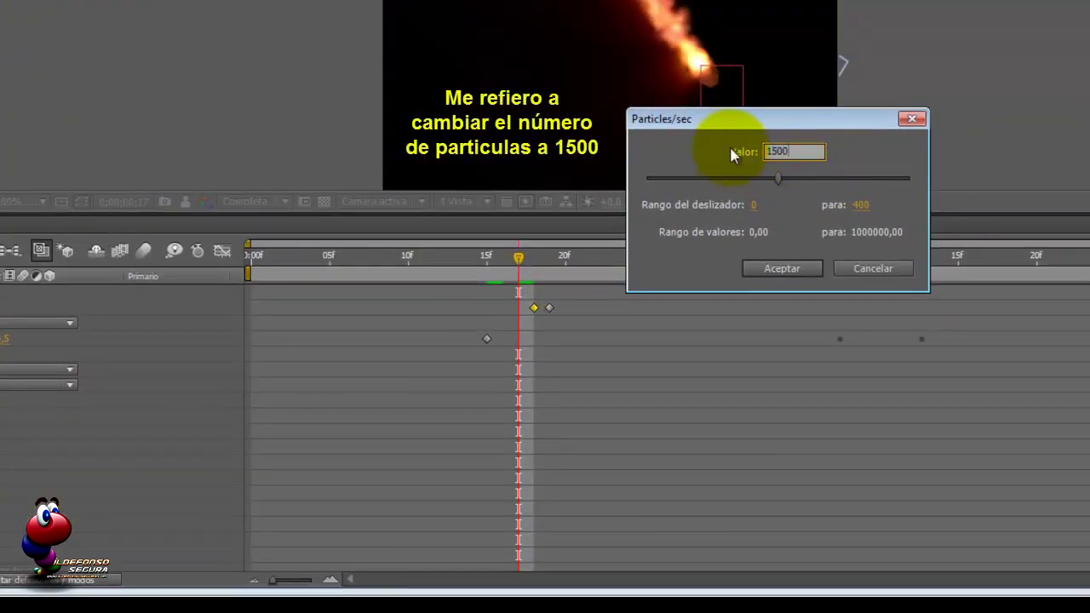
key("Return")
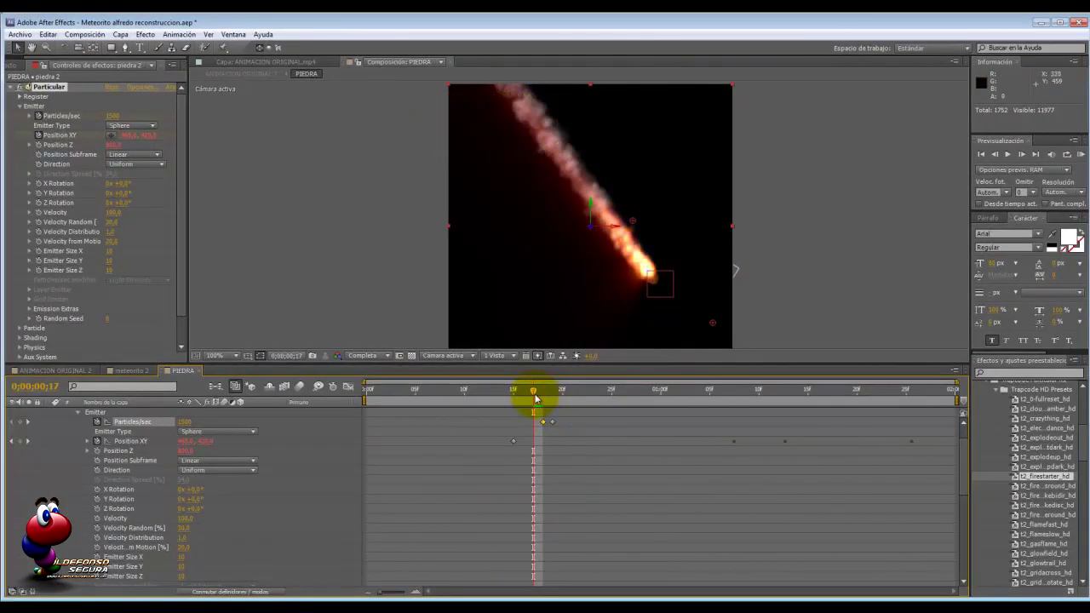
mouse_move(537, 394)
left_mouse_down()
mouse_move(562, 395)
mouse_move(515, 394)
mouse_move(621, 401)
mouse_move(496, 398)
mouse_move(553, 402)
left_mouse_up()
scroll(22, 477, "up", 2)
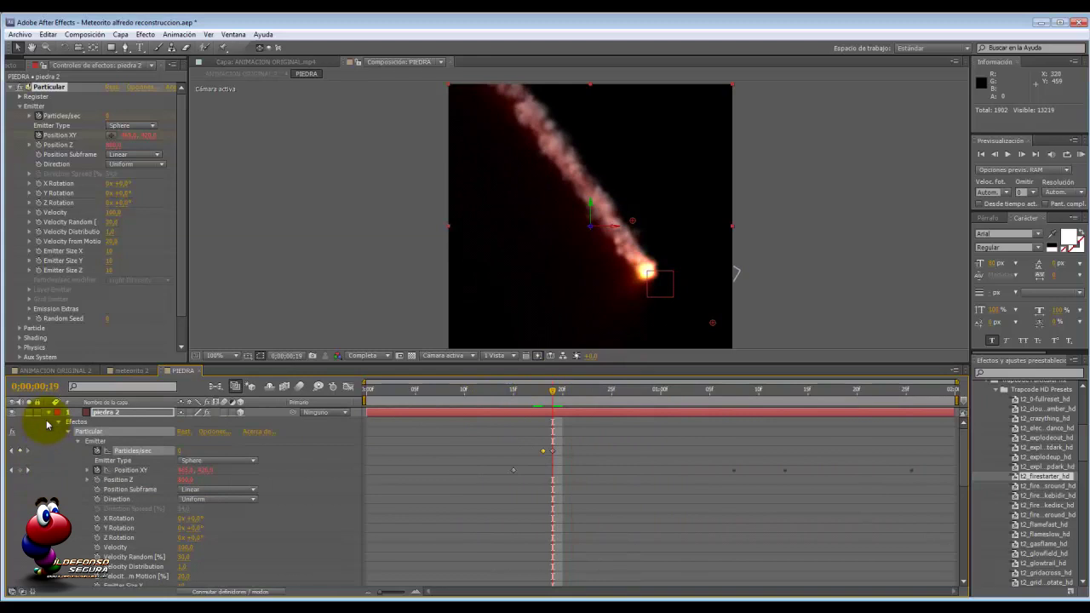
left_click(49, 414)
Add an adjustment layer on top of the PIEDRA composition, apply Tono/Saturación to it, and lower the master saturation
right_click(98, 502)
left_click(142, 394)
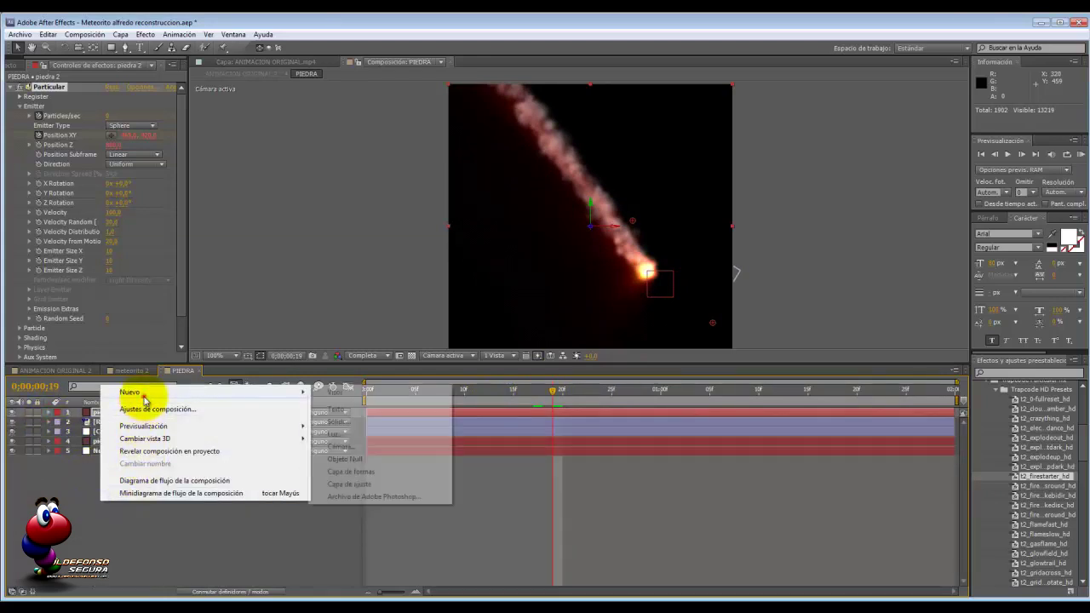
left_click(357, 484)
right_click(155, 412)
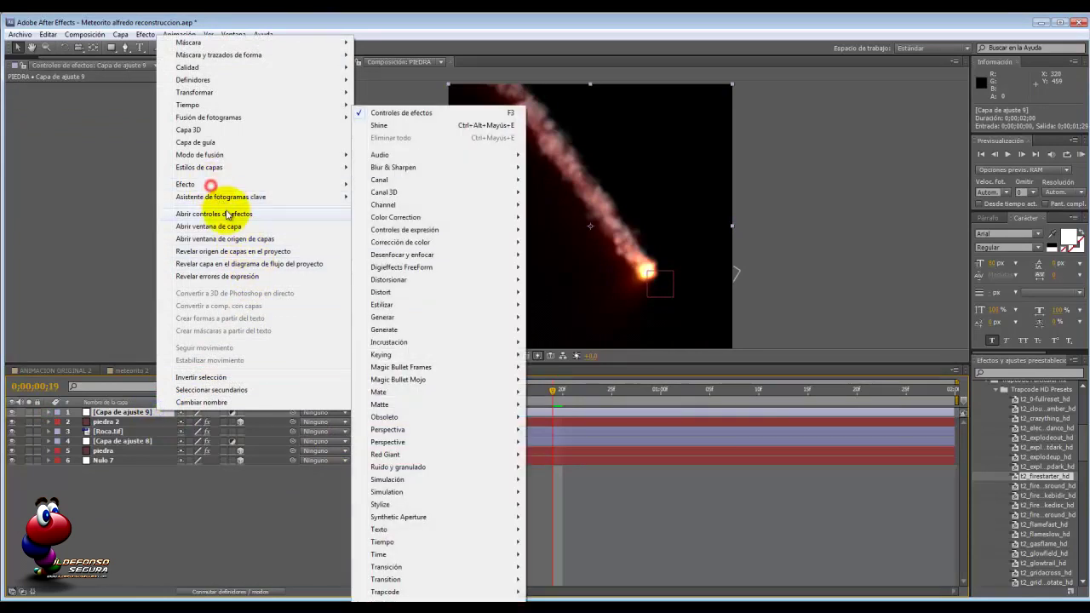
mouse_move(266, 185)
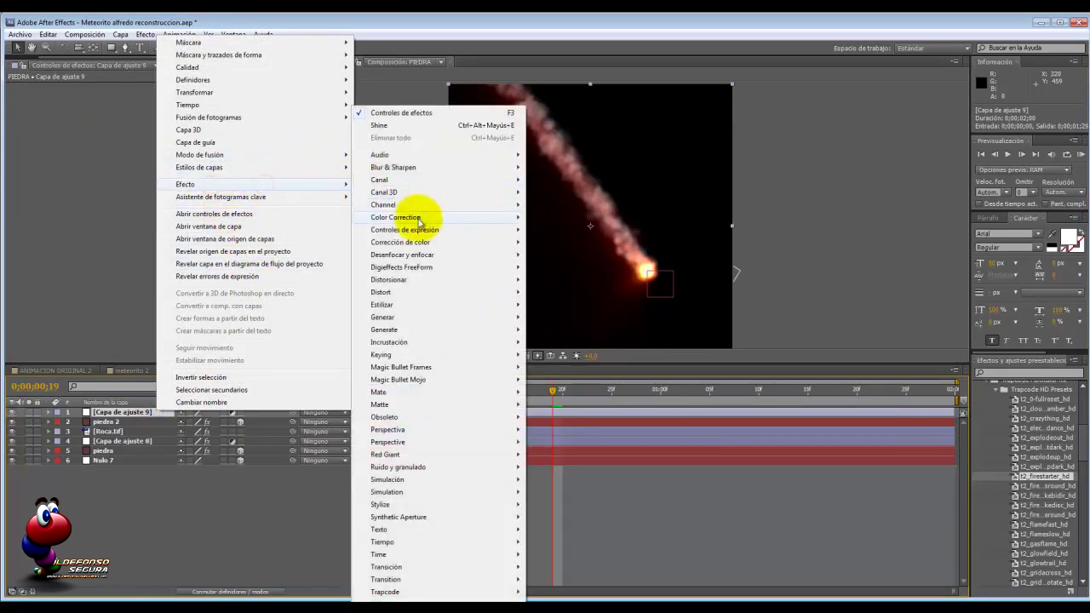
mouse_move(430, 246)
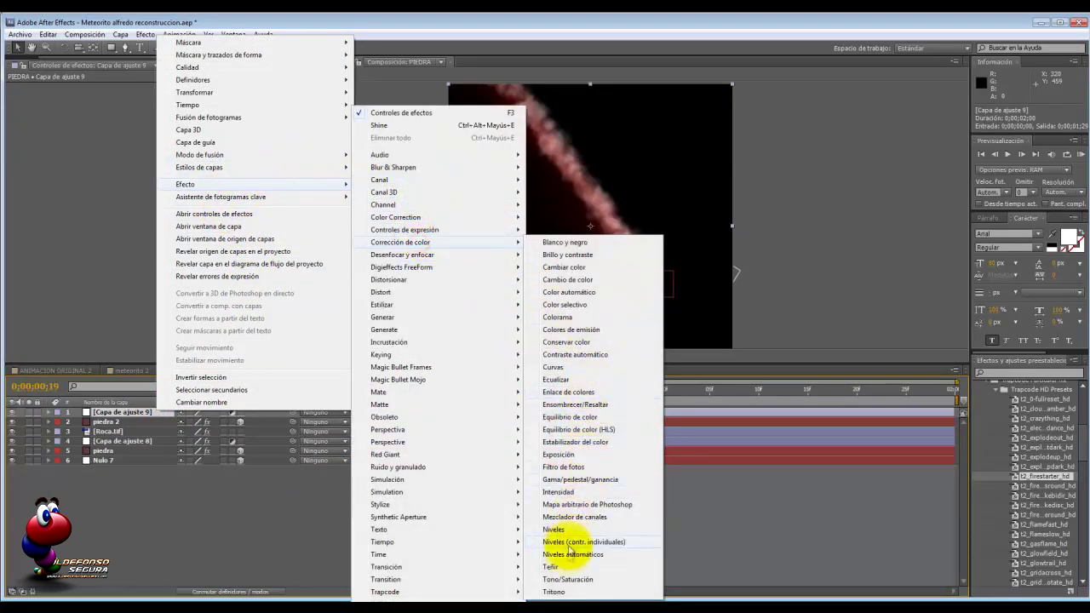
left_click(569, 578)
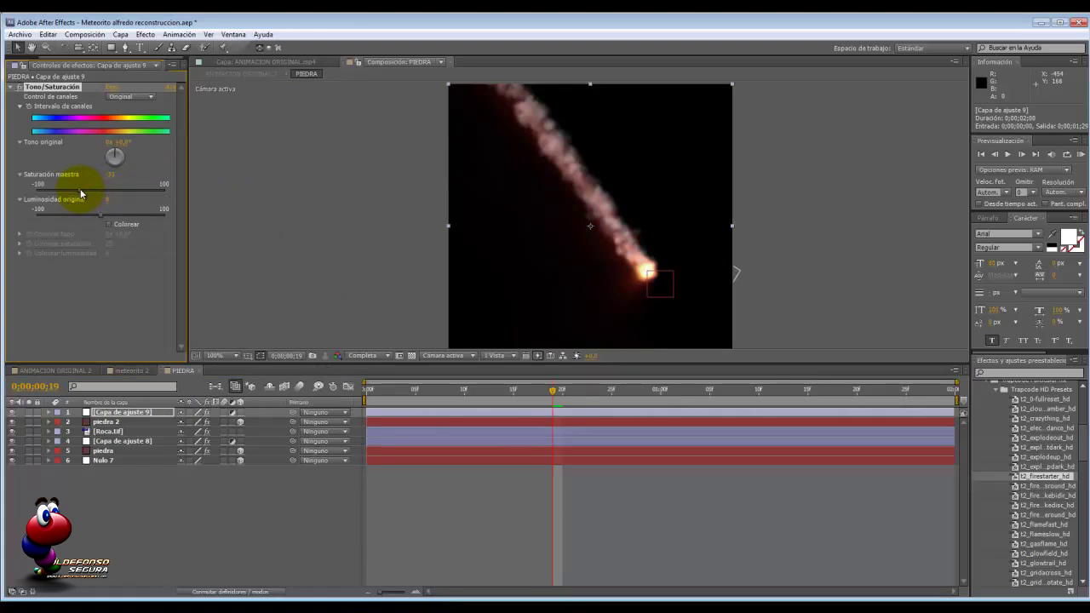
left_click_drag(542, 395, 669, 411)
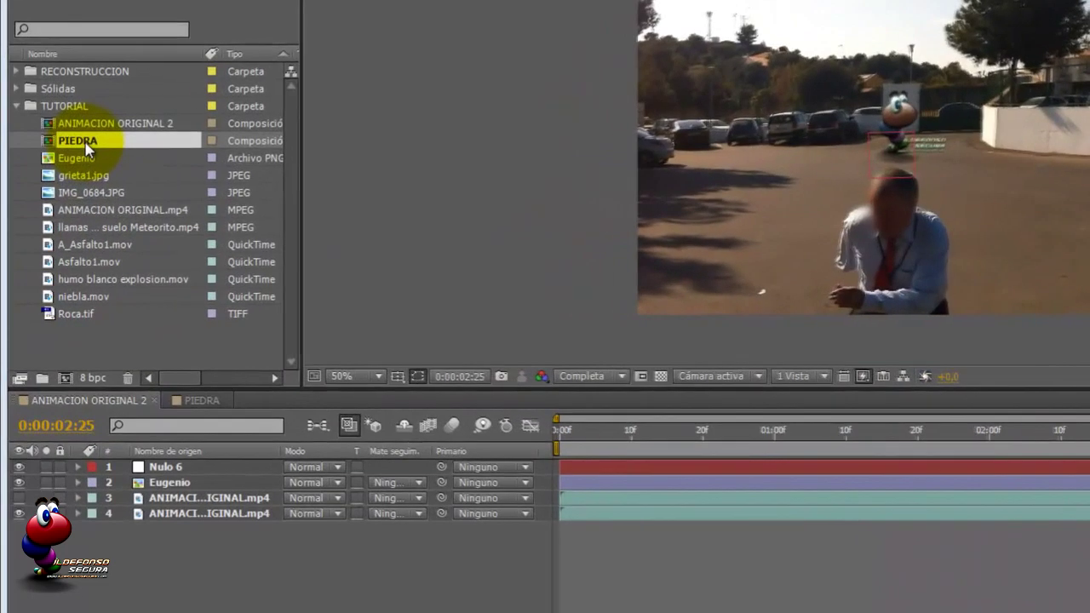
Place the PIEDRA composition beneath Nulo 6 in ANIMACION ORIGINAL 2, starting at about 0:00:02:09, and scale it to about 191%
left_click_drag(88, 148, 119, 482)
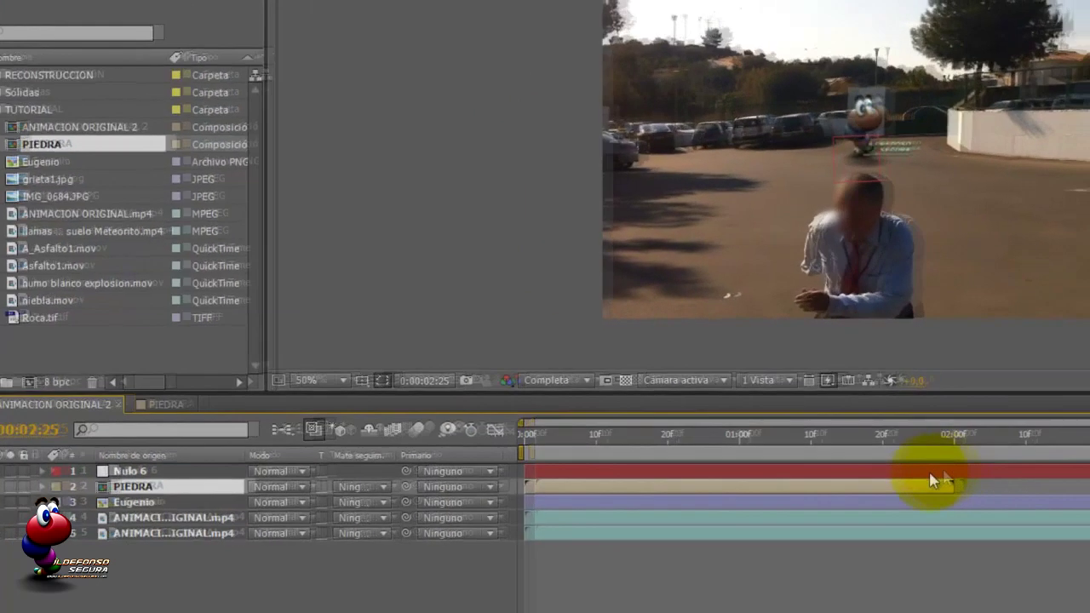
left_click_drag(932, 481, 1089, 491)
left_click_drag(898, 539, 1004, 536)
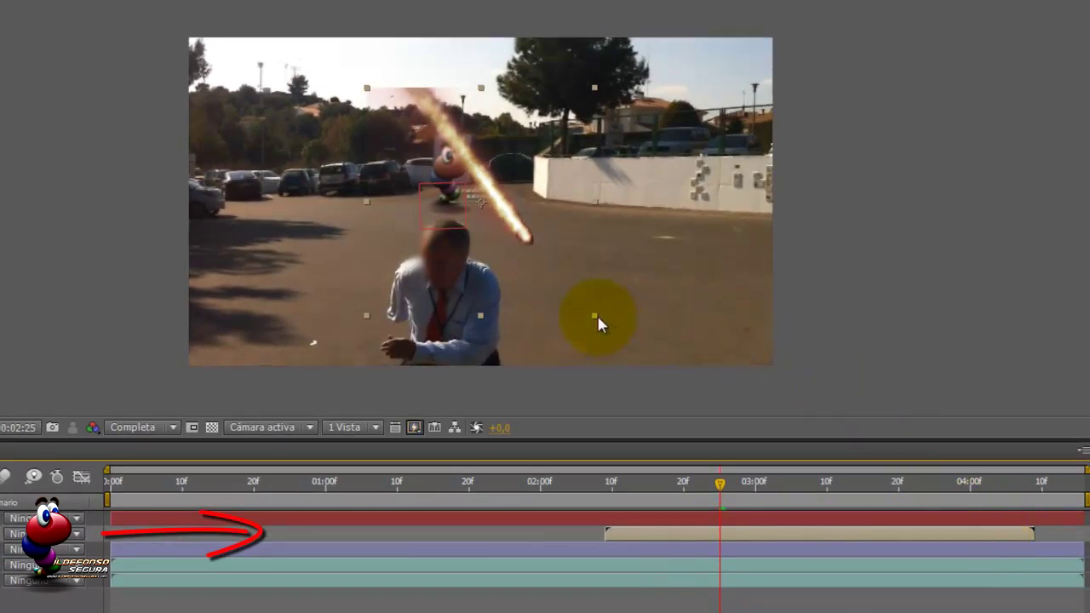
left_click_drag(597, 317, 778, 415)
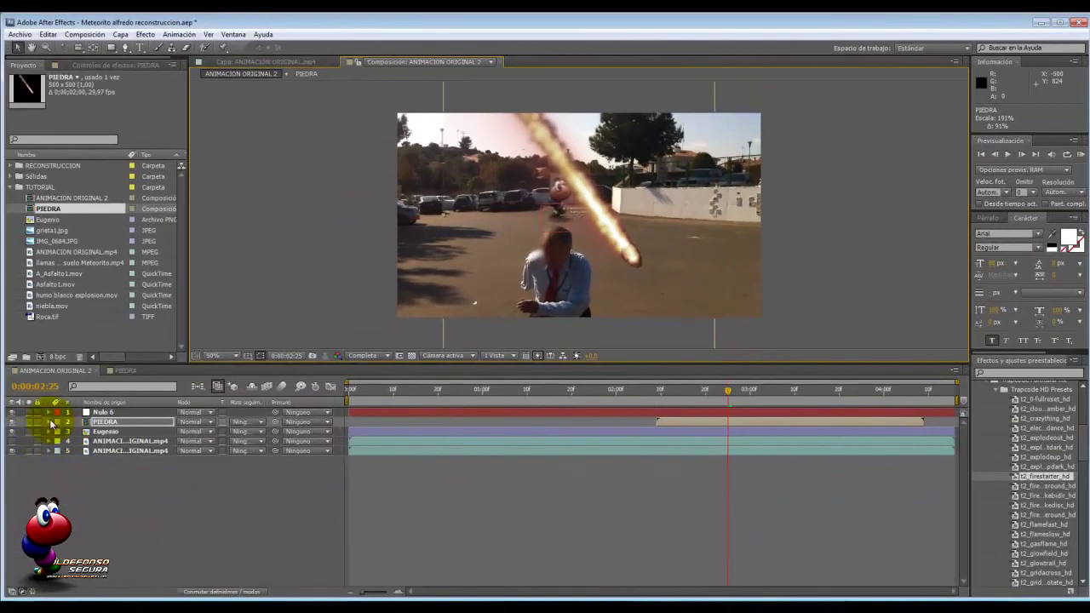
Link the PIEDRA layer's Position to the Position of Nulo 6 with an expression
left_click(49, 421)
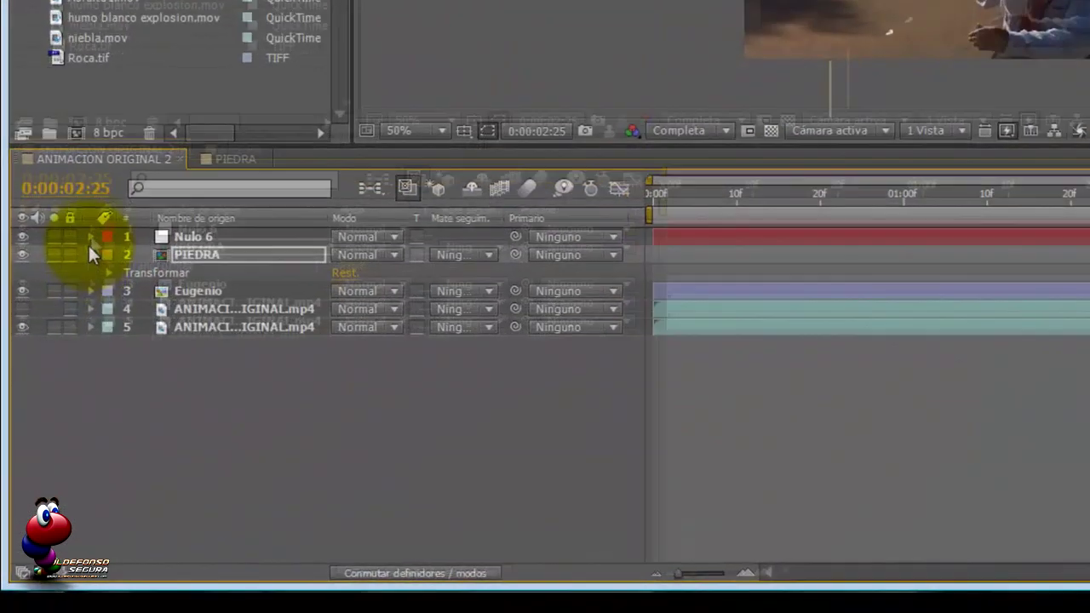
left_click(48, 411)
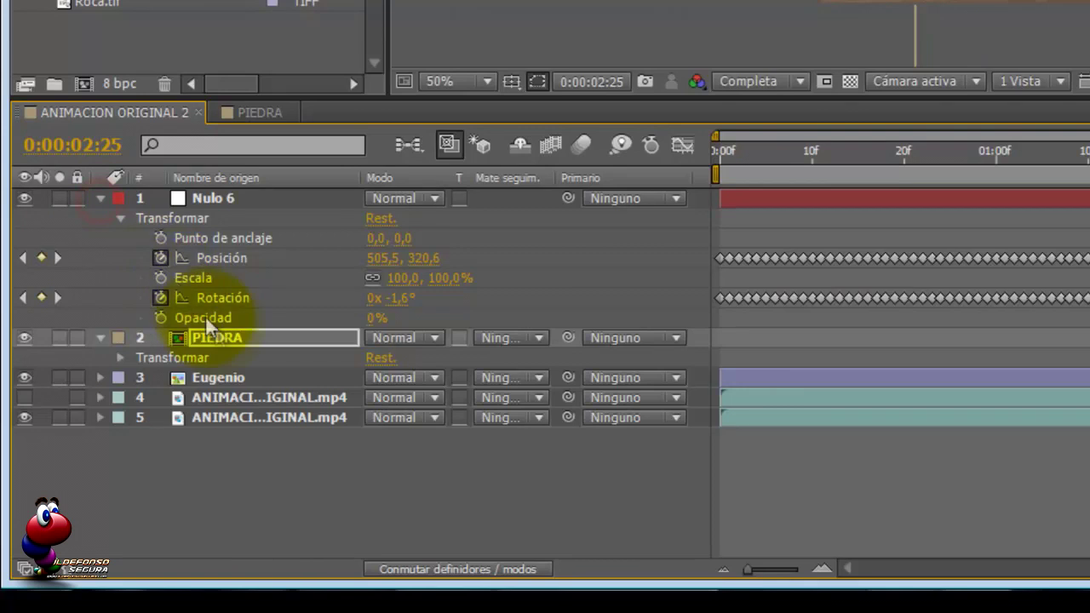
left_click(121, 356)
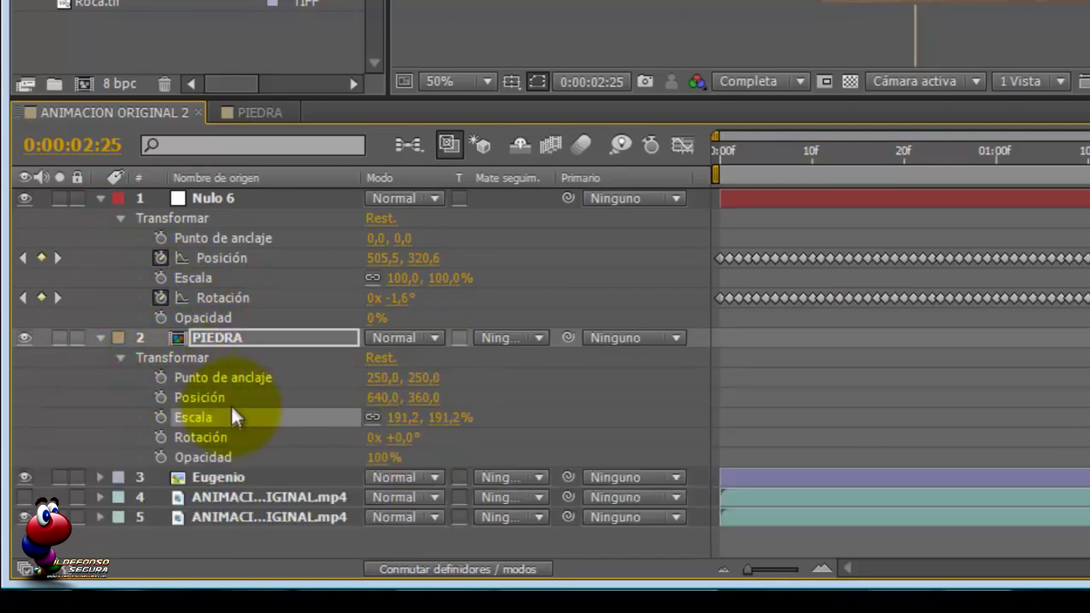
left_click(158, 397, "alt")
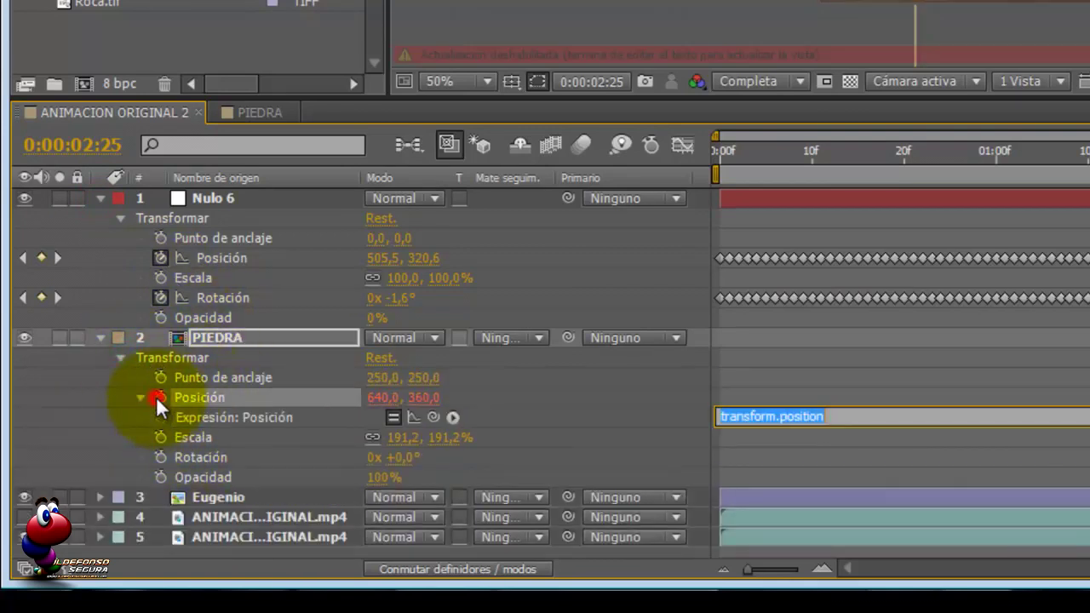
left_click_drag(434, 416, 247, 256)
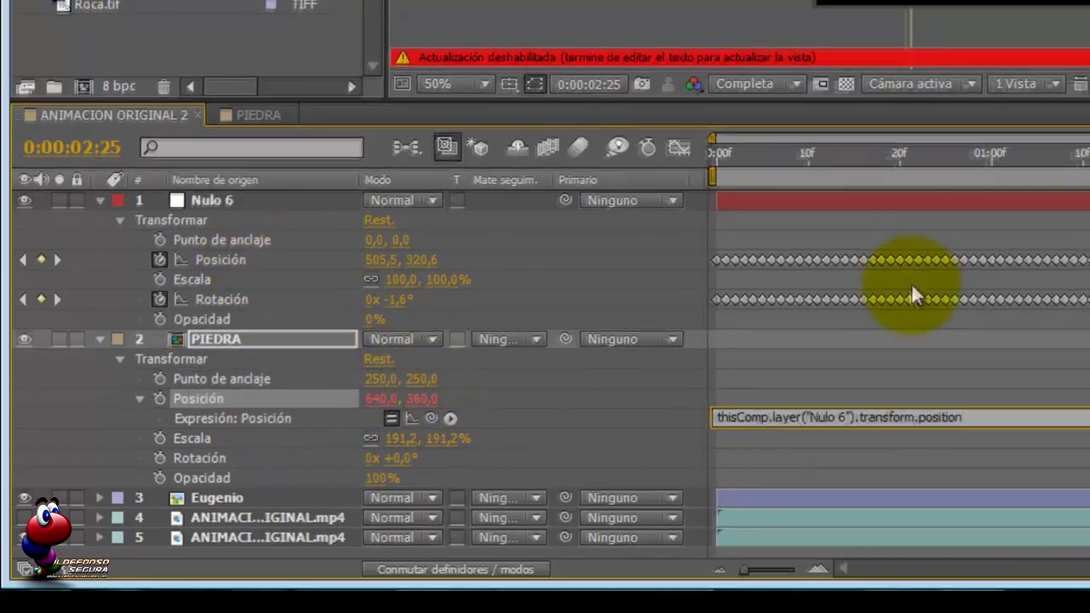
left_click(979, 298)
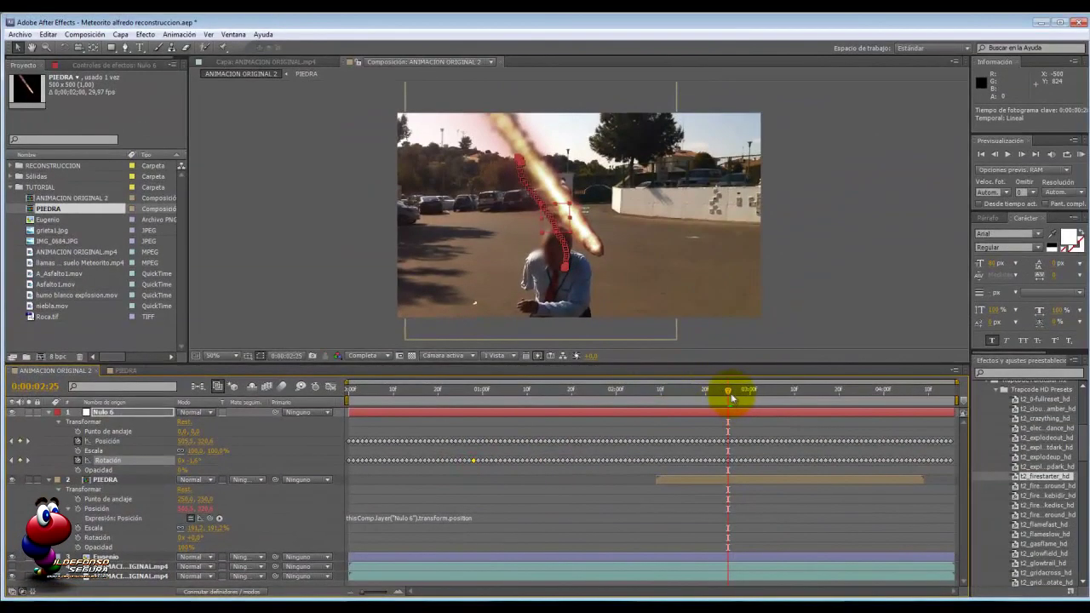
Shift the PIEDRA layer's anchor point at 0:00:02:26 so the meteorite falls beside the man, and check it at 0:00:03:00
mouse_move(731, 397)
left_mouse_down()
mouse_move(664, 392)
mouse_move(731, 394)
left_mouse_up()
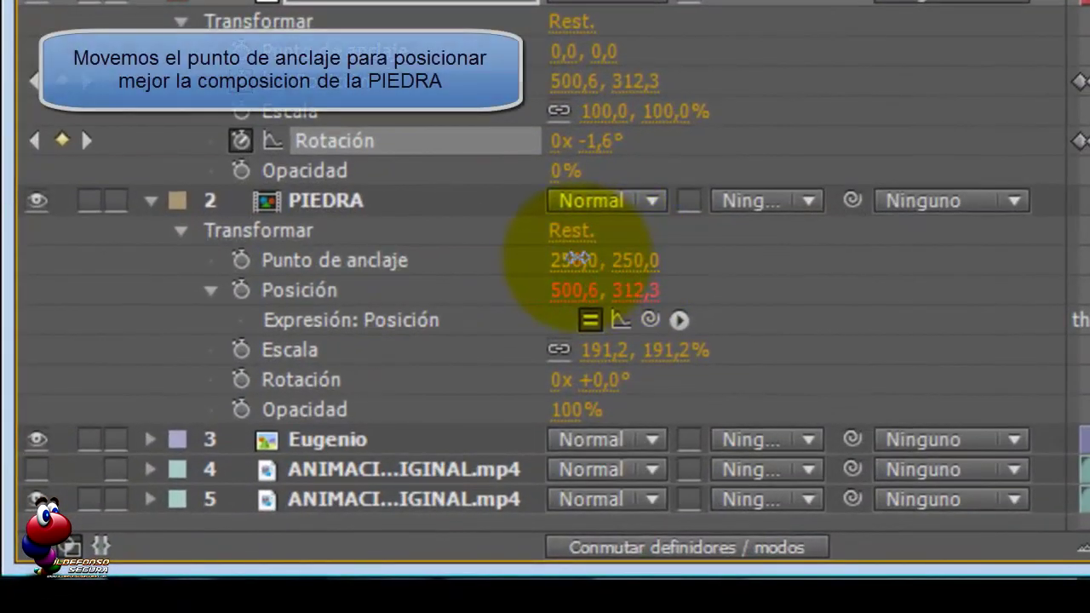
left_click_drag(575, 259, 489, 249)
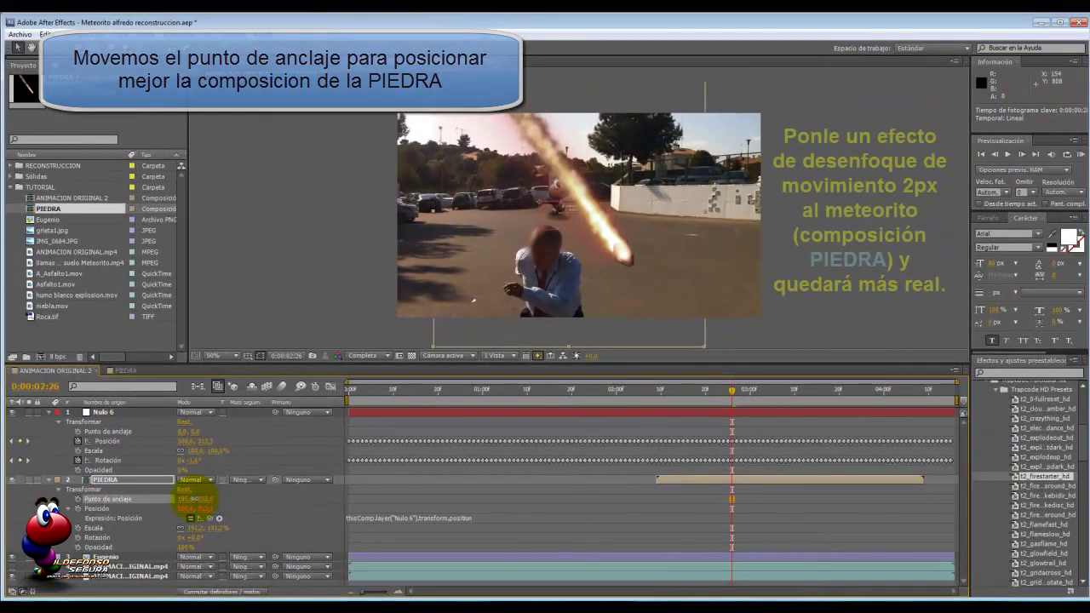
left_click_drag(725, 394, 749, 393)
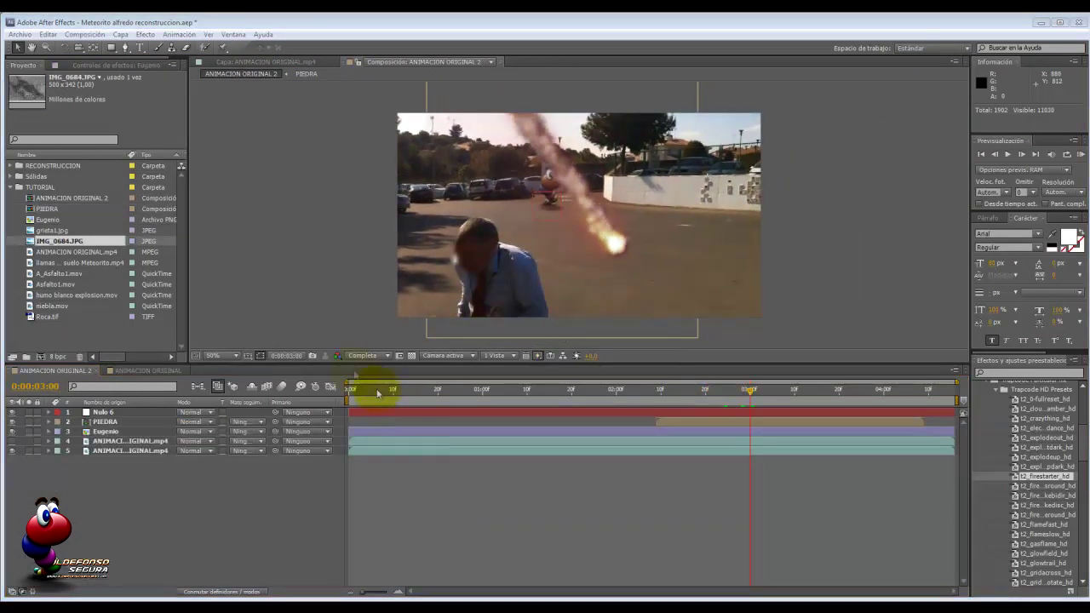
Add IMG_0684.JPG beneath the Eugenio layer, move it under the meteorite's impact point, and make it a 3D layer
left_click_drag(77, 243, 114, 440)
left_click_drag(532, 254, 571, 292)
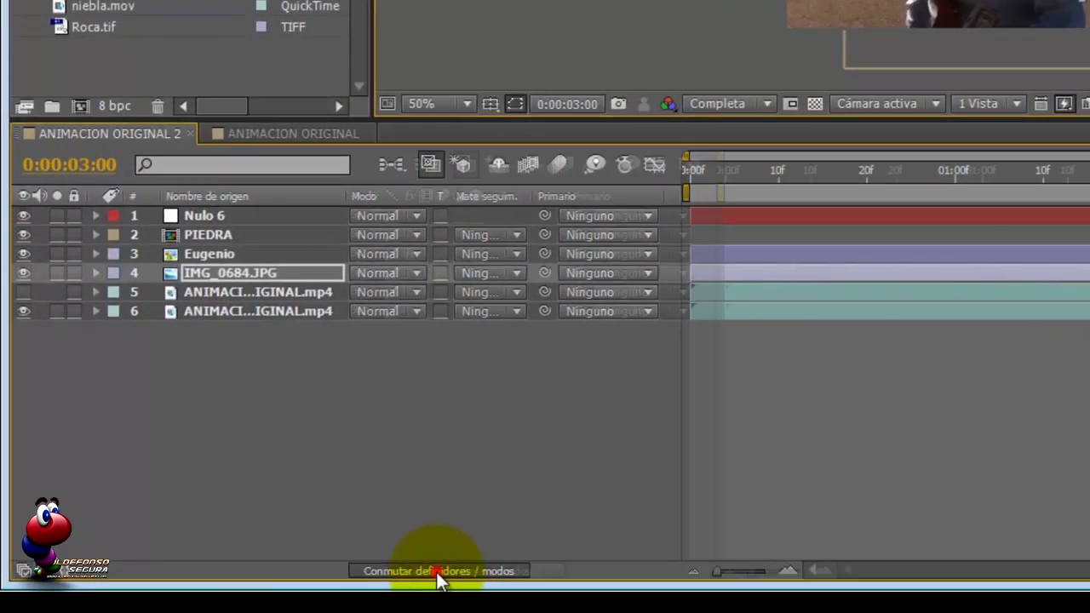
left_click(437, 571)
left_click(476, 272)
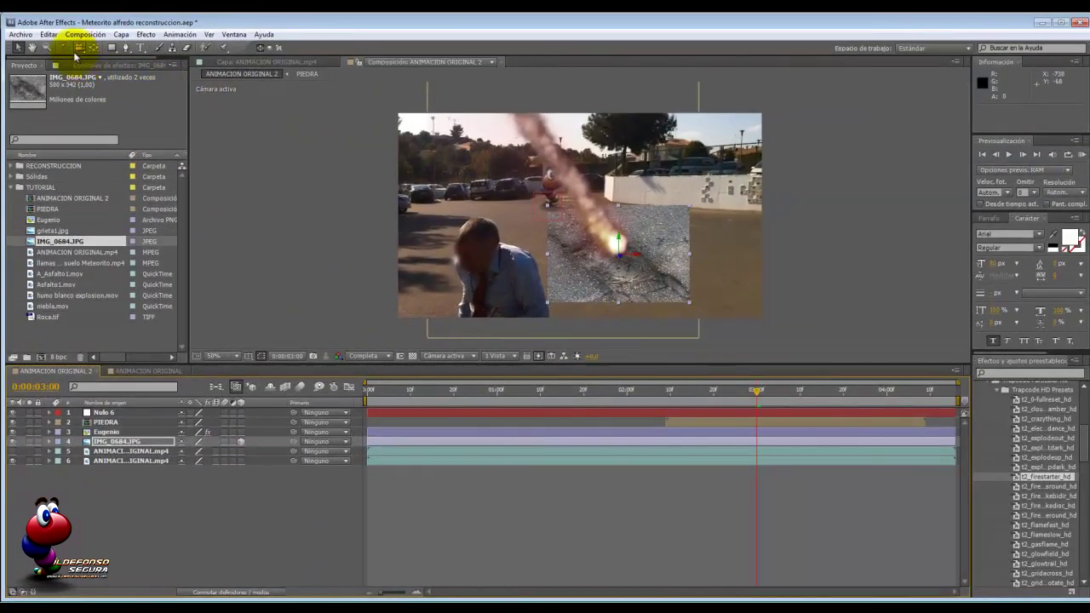
Tilt the cracked asphalt image back about 46° on its X axis toward the ground plane and scale it to about 155%
left_click(69, 49)
mouse_move(637, 244)
left_mouse_down()
mouse_move(620, 243)
mouse_move(644, 252)
mouse_move(628, 241)
left_mouse_up()
left_click(29, 48)
left_click(18, 48)
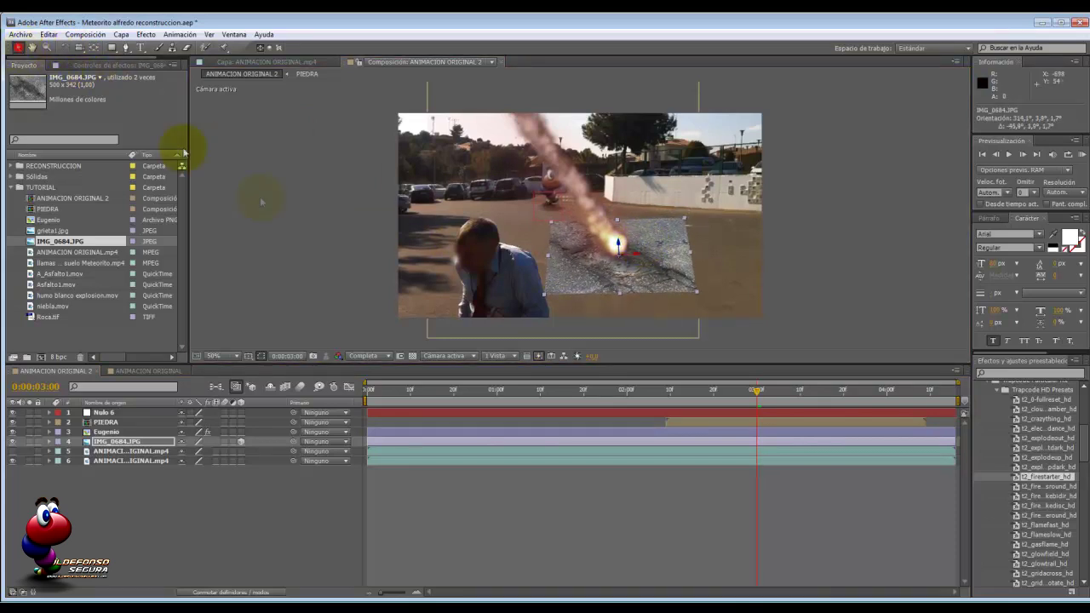
left_click_drag(546, 298, 500, 322)
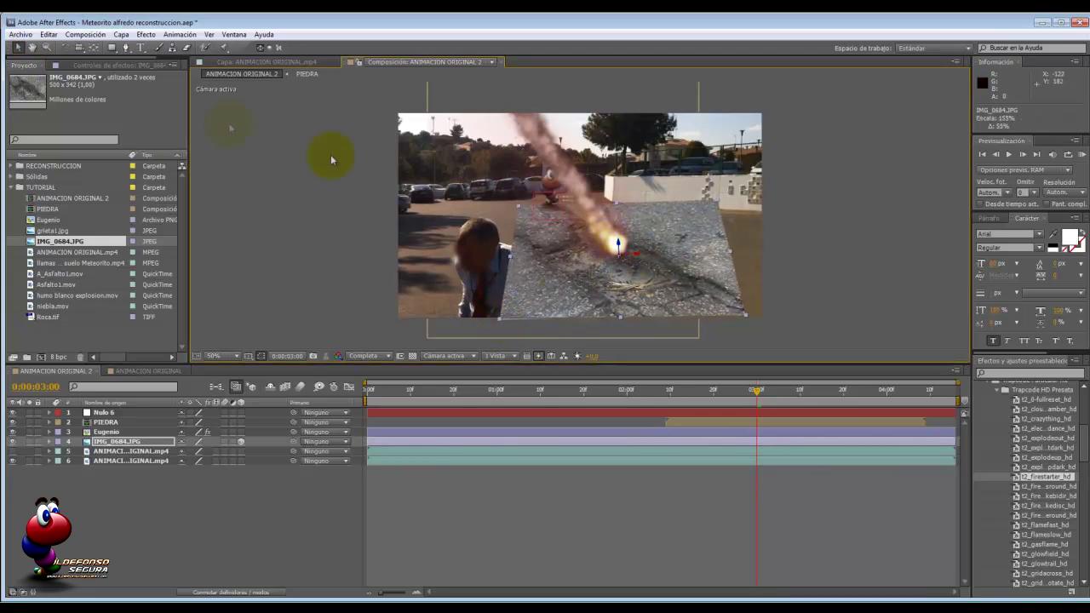
Rotate the cracked asphalt image further to match the ground perspective and move it to about 844, 457, 46
left_click(66, 48)
left_click_drag(670, 264, 587, 238)
left_click(16, 48)
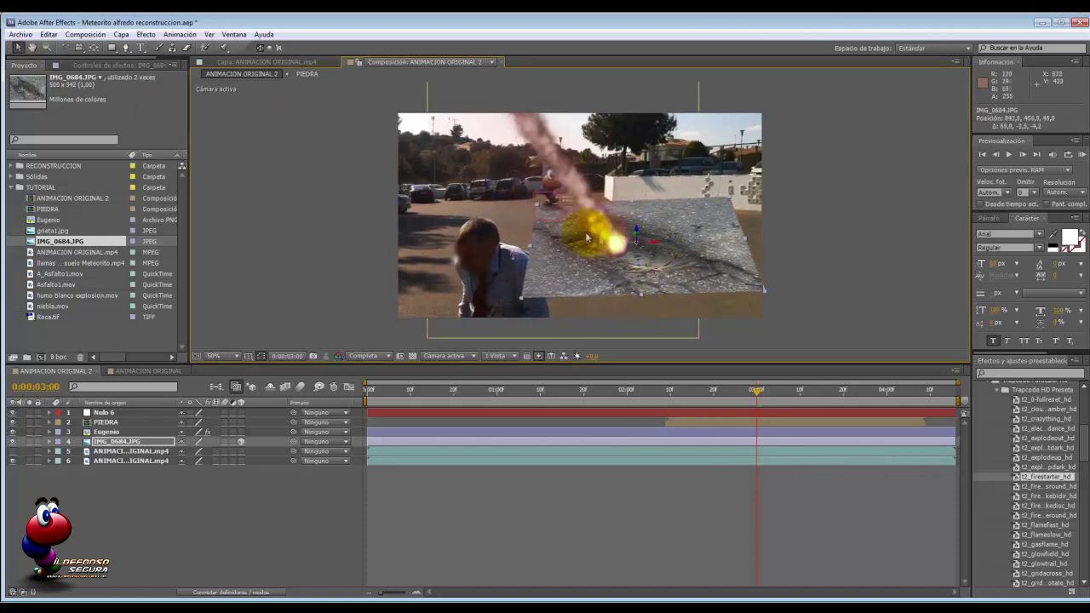
Set the blending mode of the IMG_0684.JPG layer to Superponer
left_click(241, 590)
left_click(216, 445)
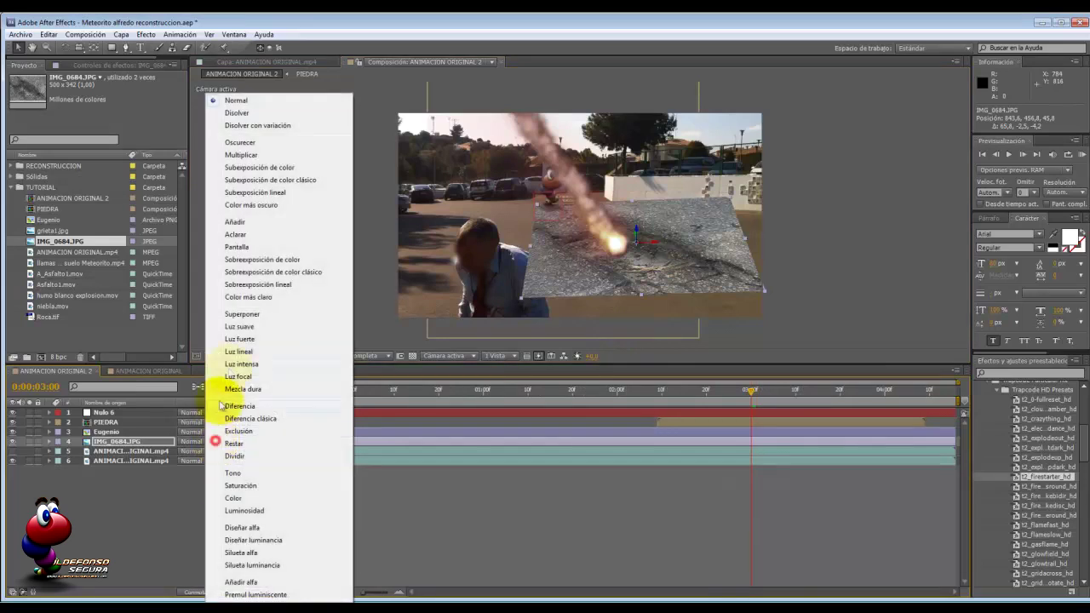
left_click(236, 311)
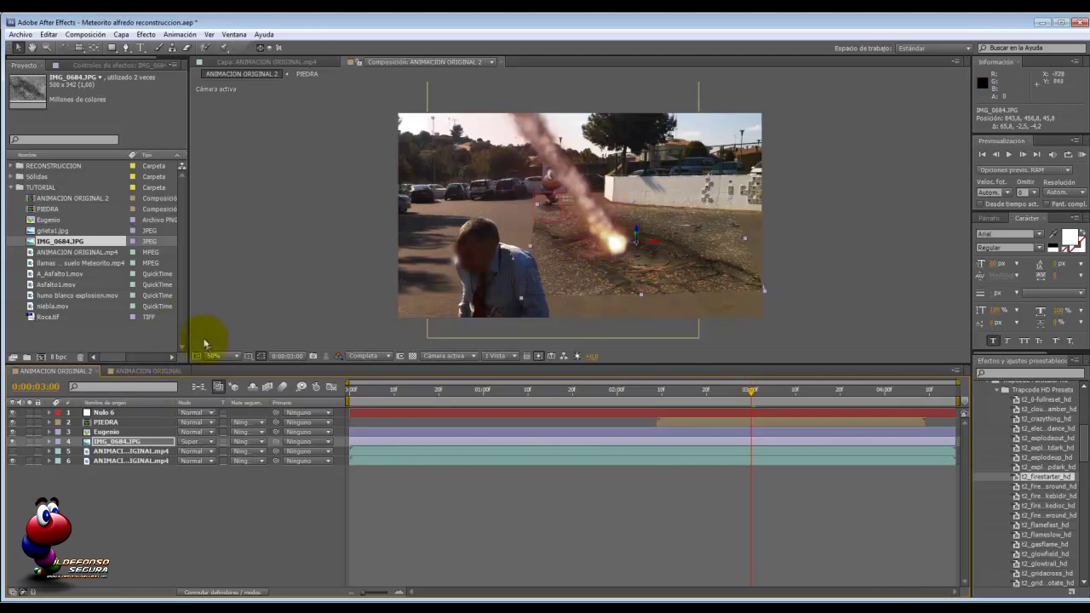
Draw an irregular Pen tool mask of about 26 vertices just inside the edges of the cracked asphalt image
left_click(126, 48)
left_click(550, 222)
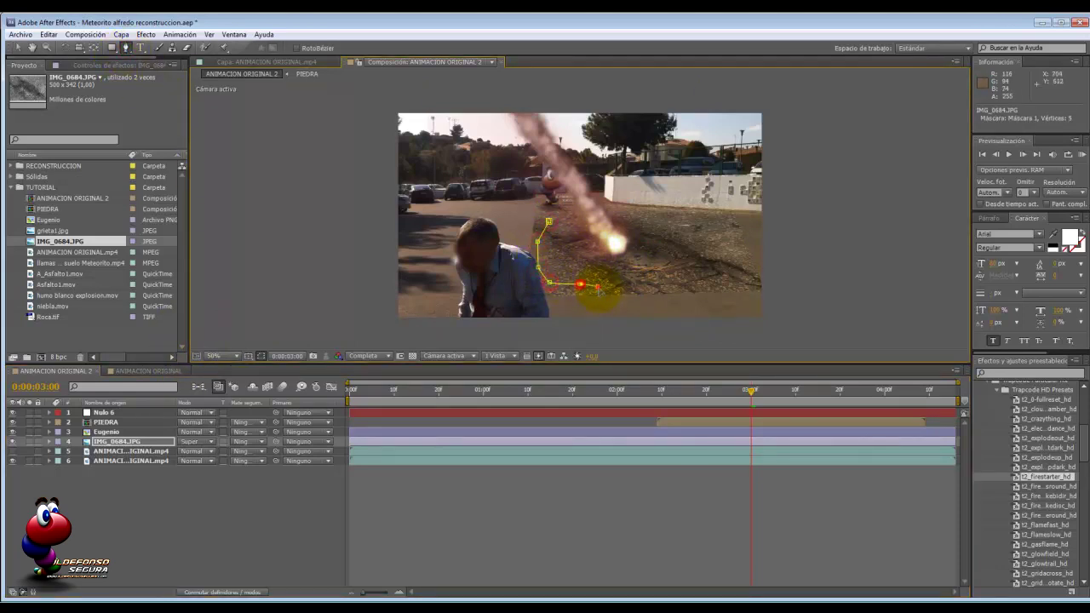
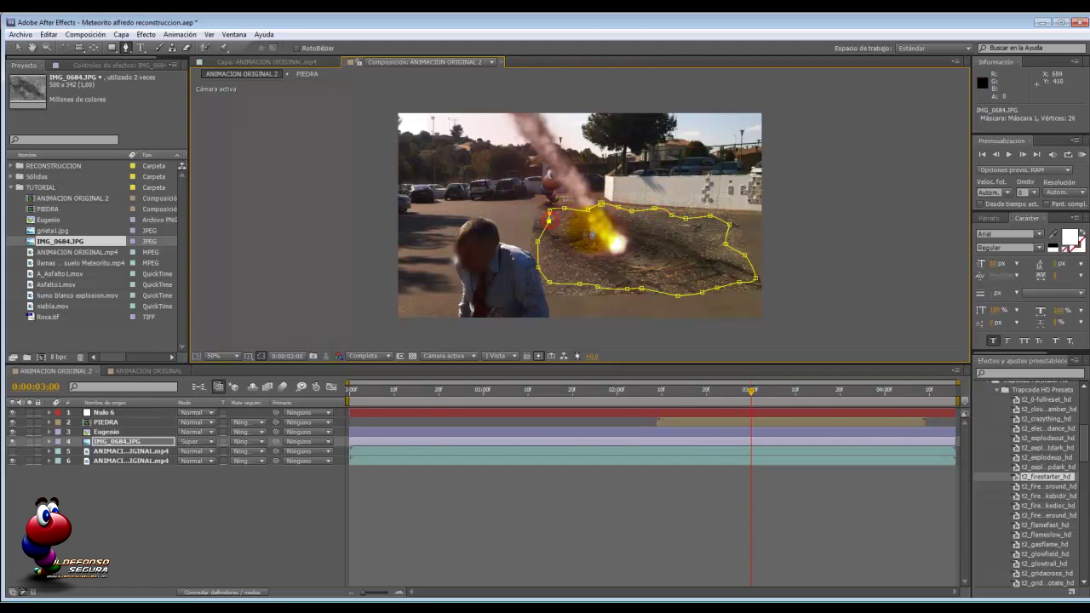
Feather the mask on the IMG_0684.JPG layer by 50 pixels to soften the edges of the cracked asphalt
left_click(137, 443)
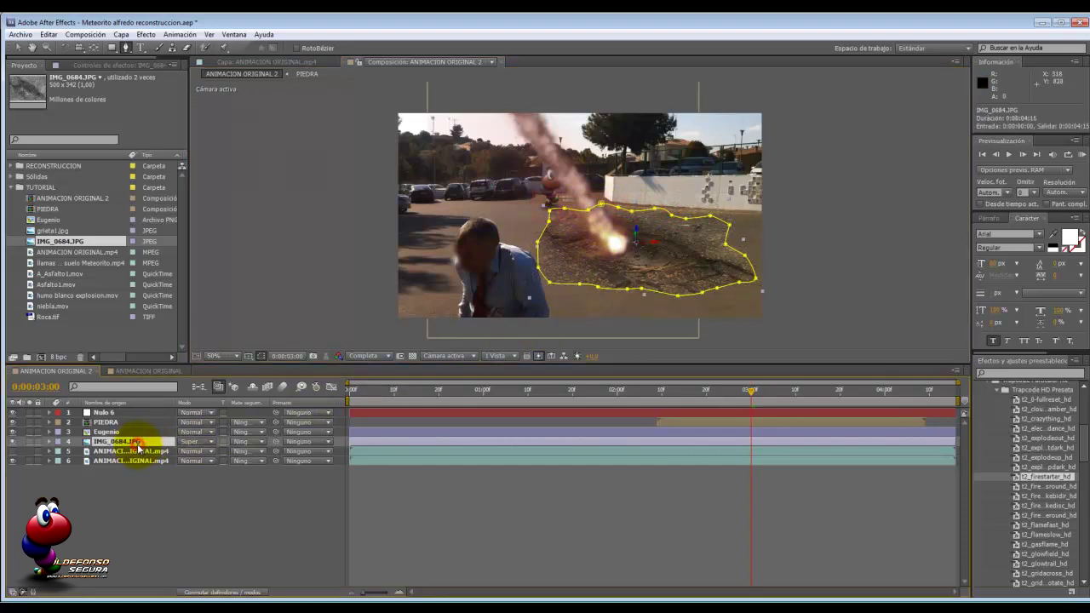
key("m")
key("m")
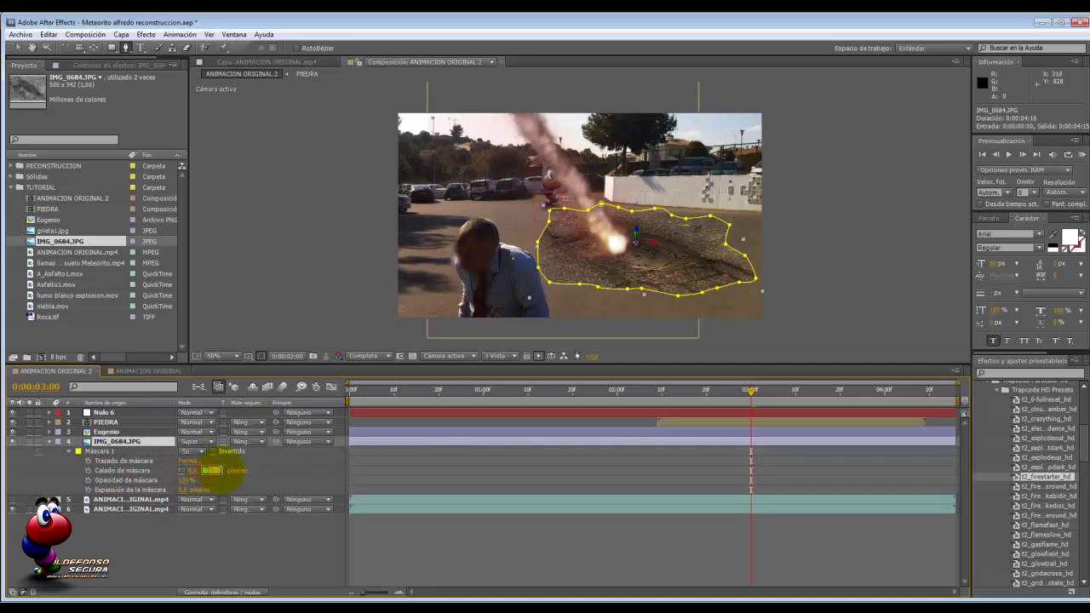
key("Return")
left_click(264, 544)
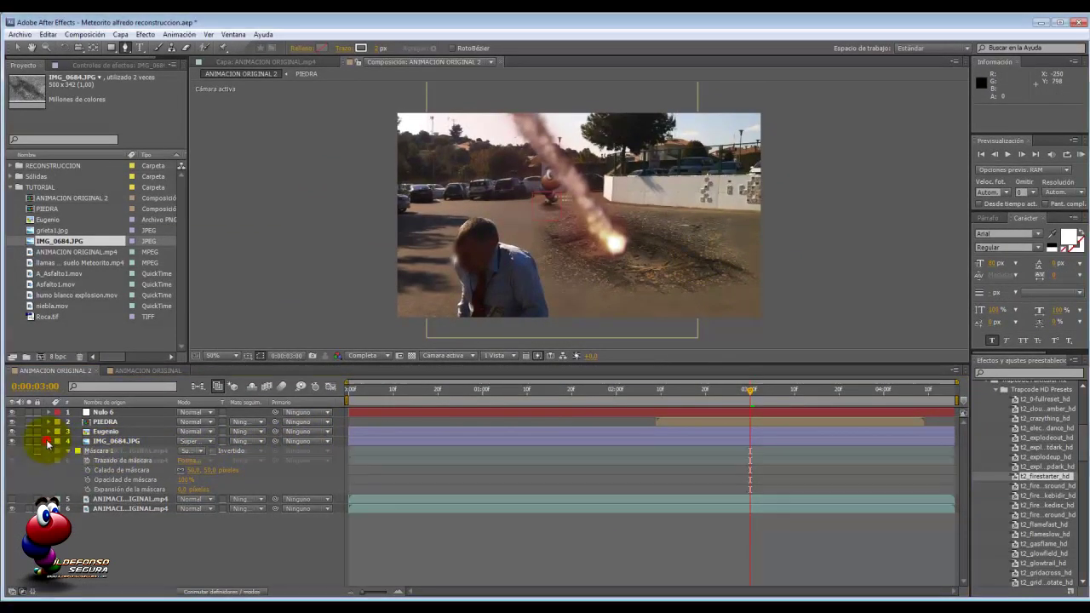
Link the Posición property of the IMG_0684.JPG layer to the Posición of Nulo 6 with an expression
left_click(49, 441)
left_click(58, 451)
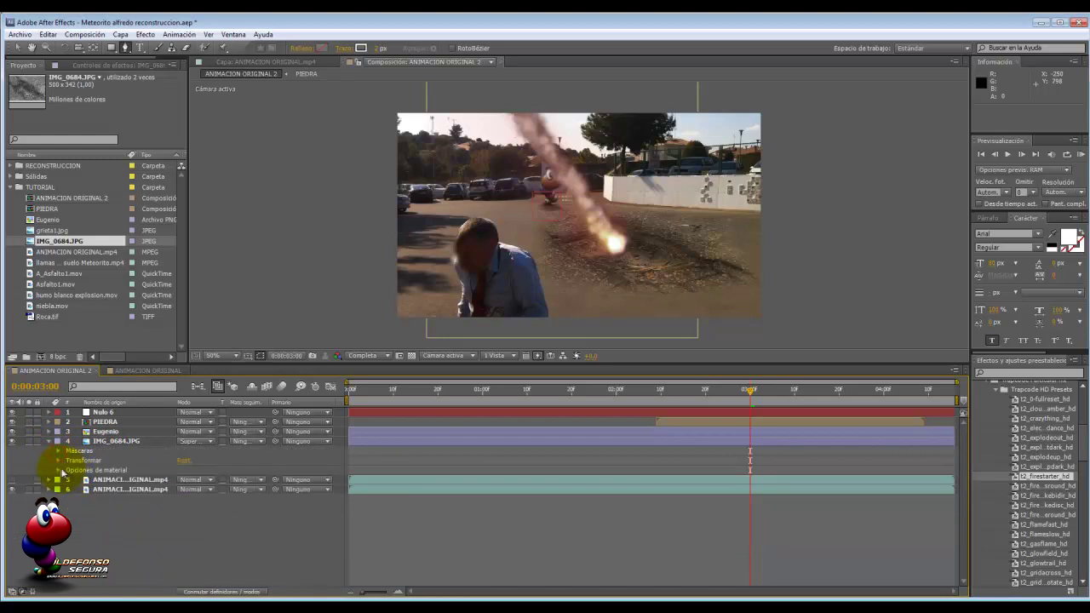
left_click(58, 460)
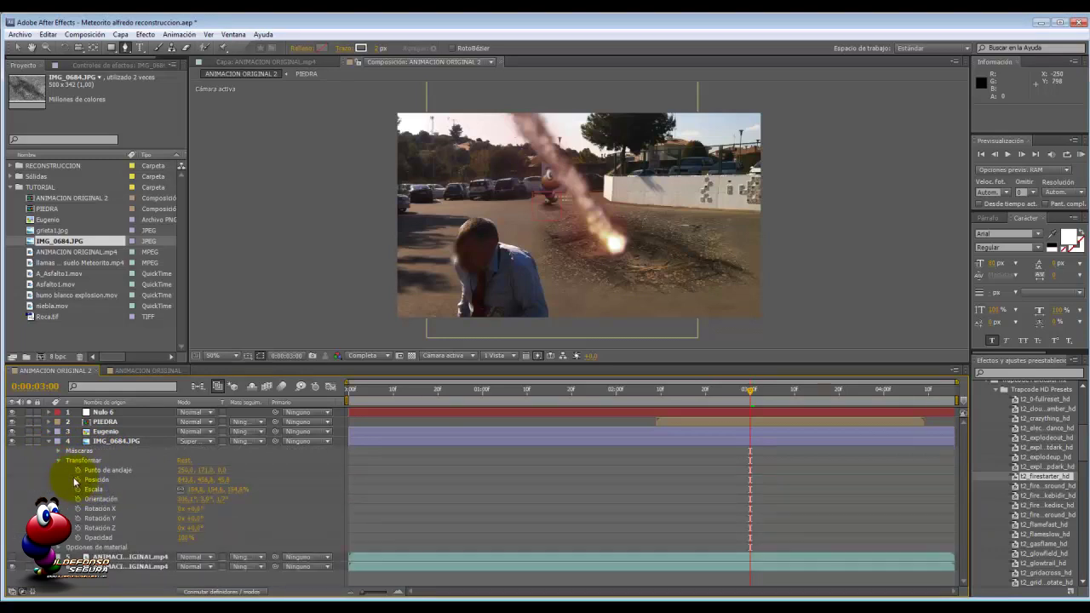
left_click(49, 412)
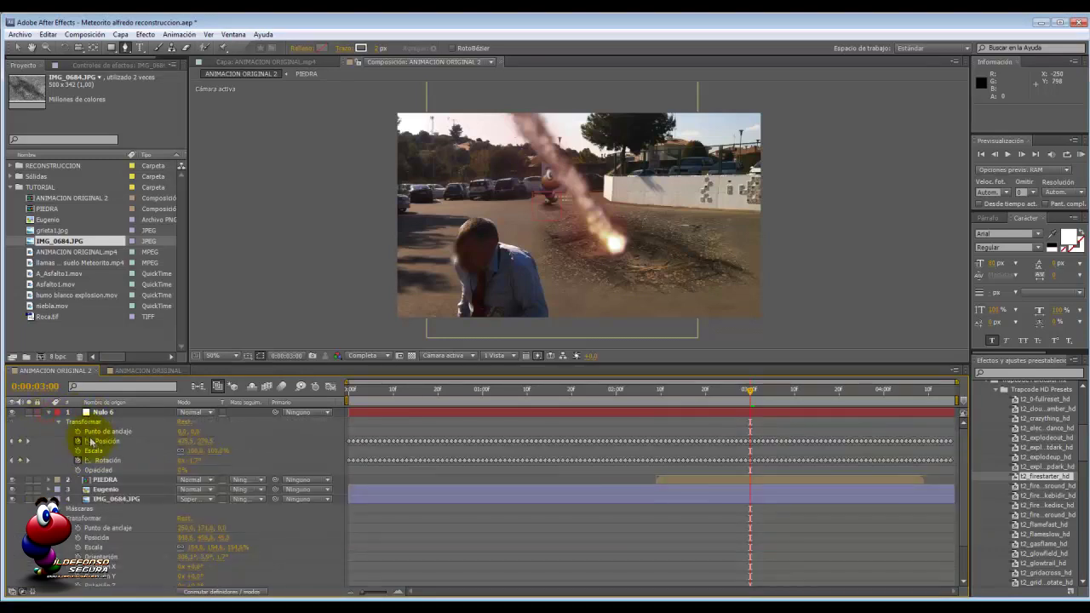
left_click(79, 538, "alt")
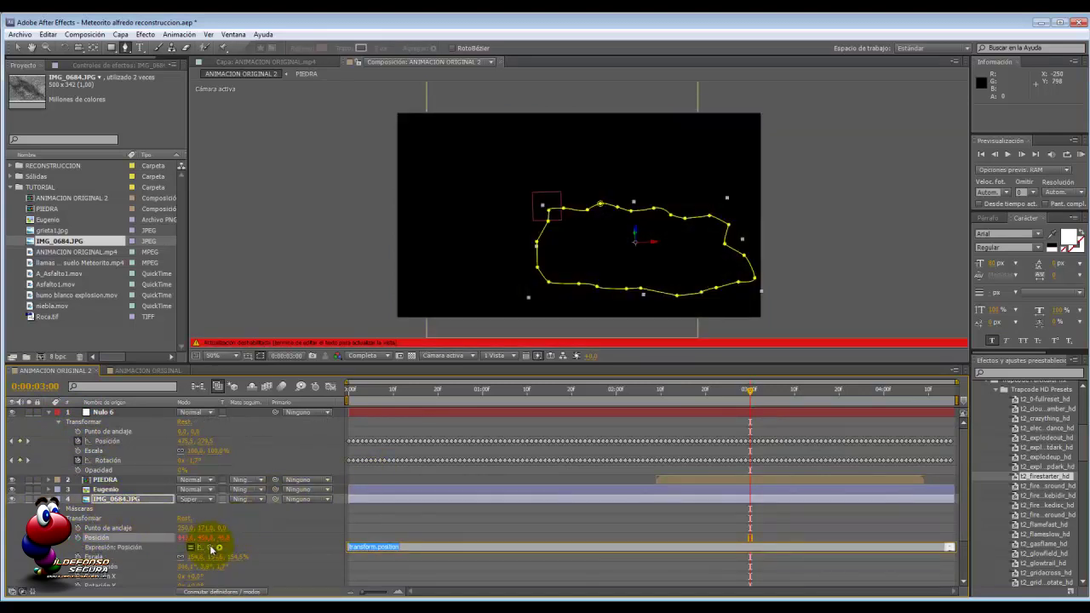
left_click_drag(209, 547, 128, 444)
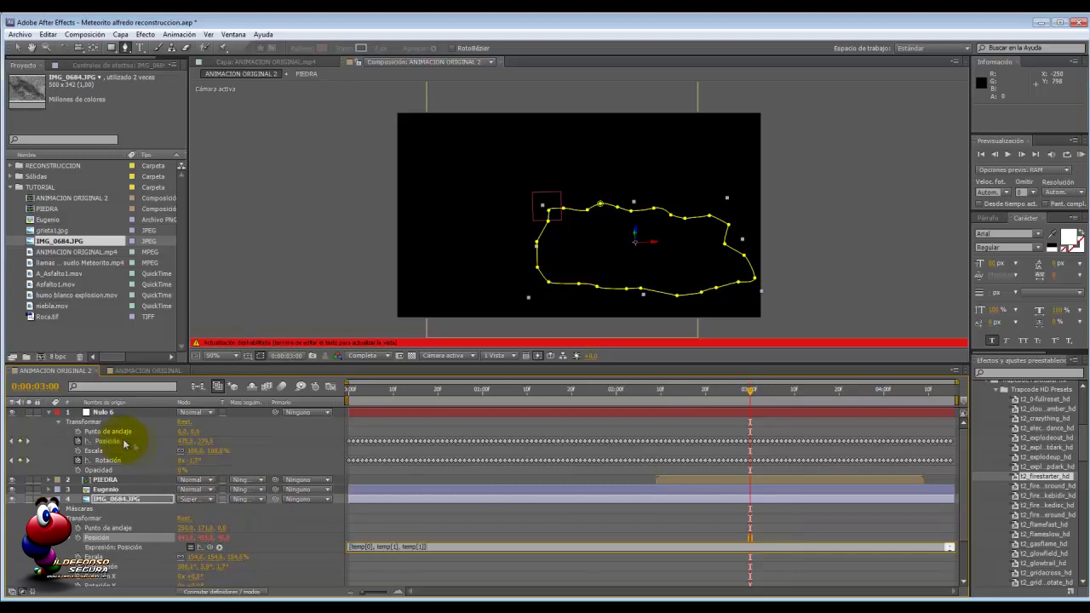
left_click(559, 455)
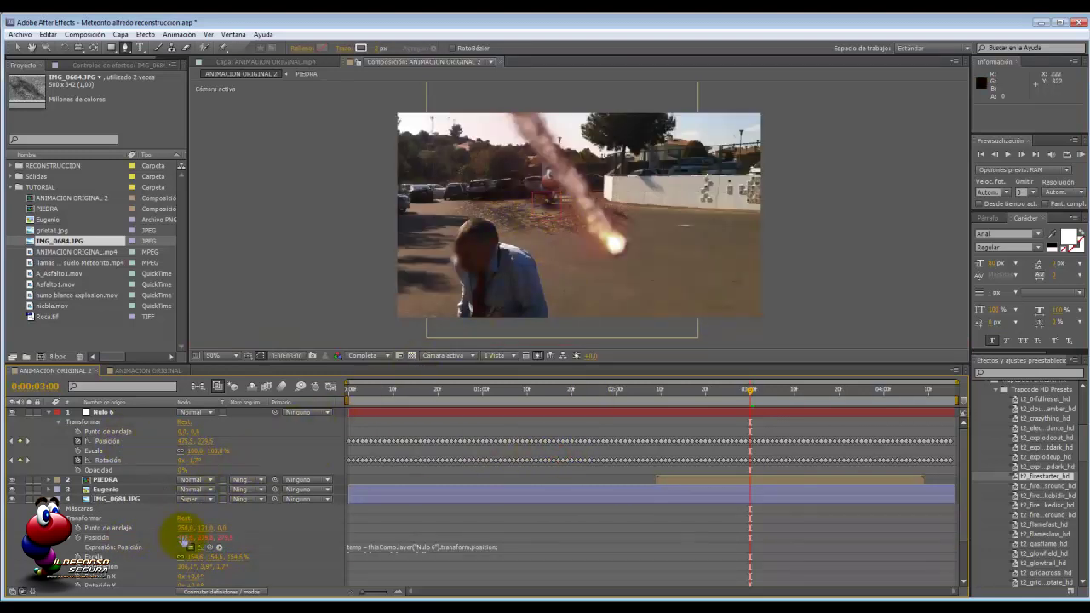
Shift the anchor point of IMG_0684.JPG to about -54 on Y and 23 on Z, placing the cracks back under the meteorite's impact point
left_click_drag(204, 529, 44, 510)
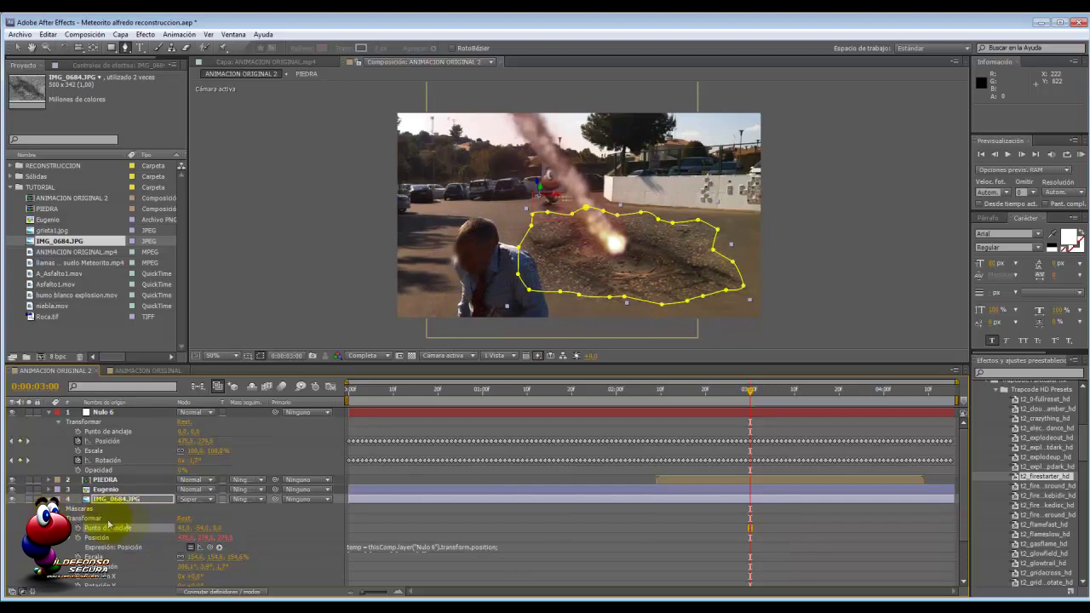
mouse_move(215, 529)
left_mouse_down()
mouse_move(209, 523)
mouse_move(225, 524)
left_mouse_up()
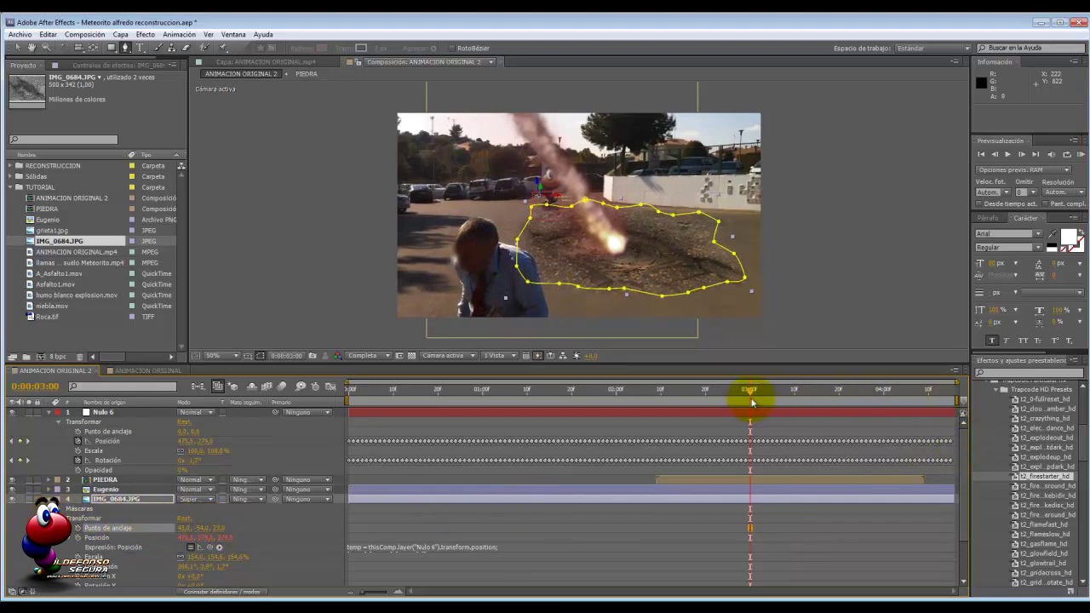
Add grieta1.jpg to the composition directly below the IMG_0684.JPG layer and make it a 3D layer
left_click_drag(737, 396, 792, 392)
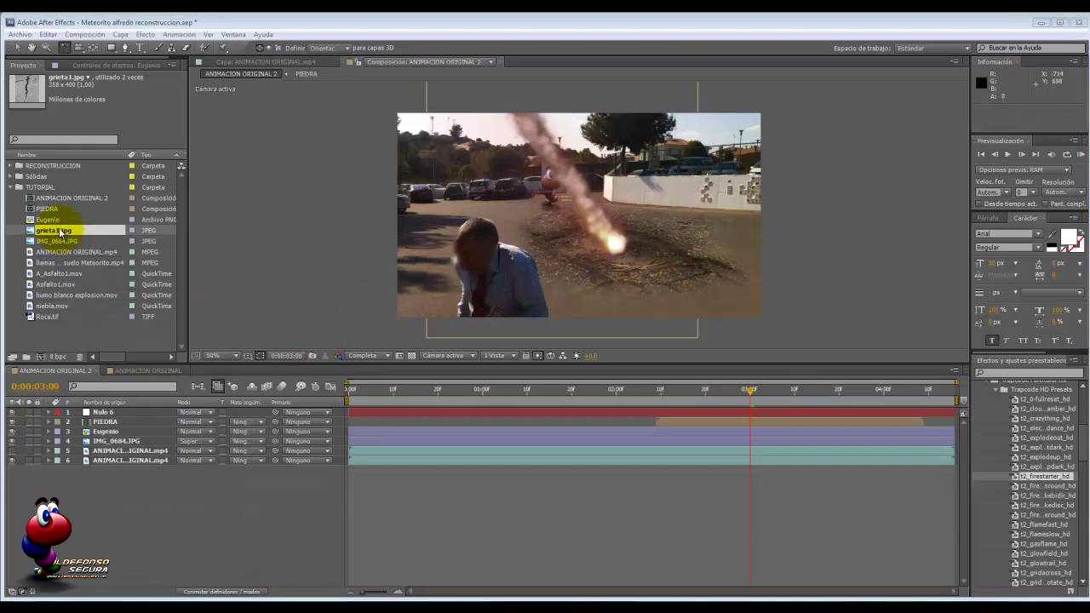
left_click_drag(54, 231, 102, 446)
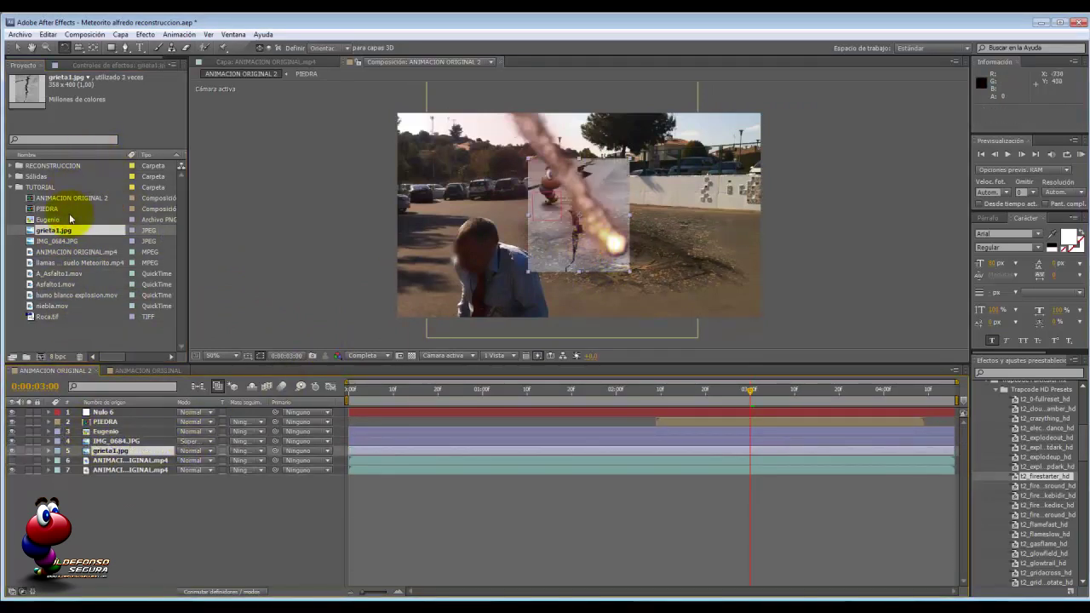
left_click(252, 590)
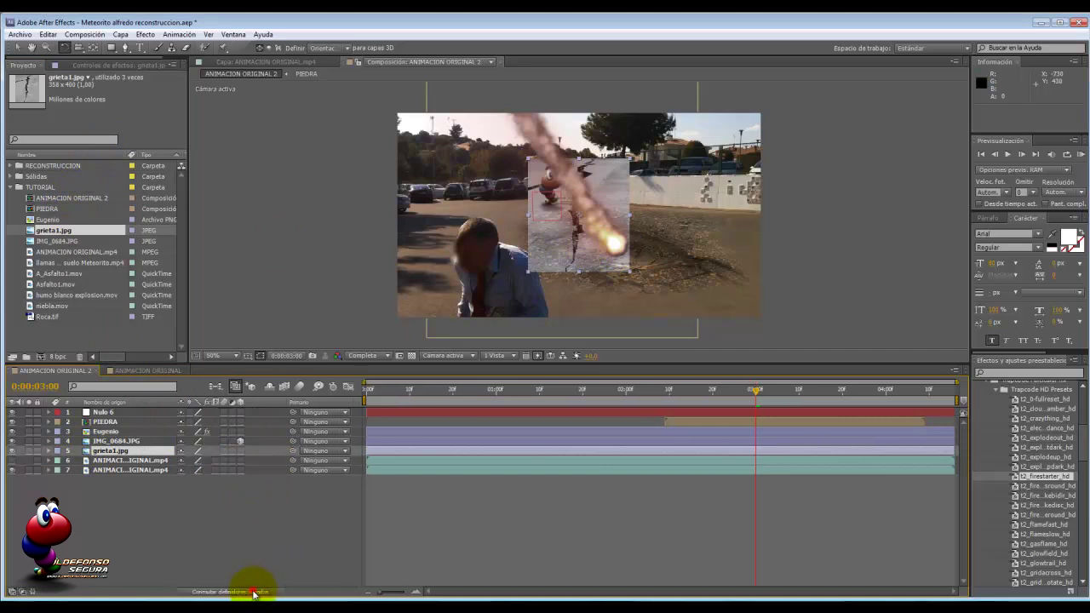
left_click(240, 451)
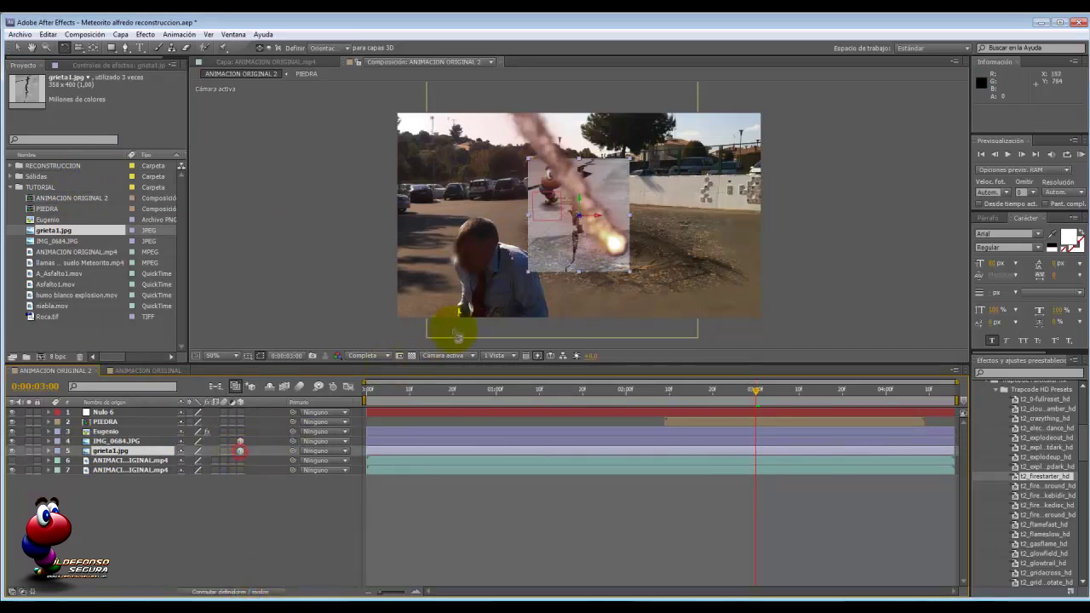
Rotate the grieta1.jpg layer on its X, Y and Z axes so the crack matches the ground's perspective
key("r")
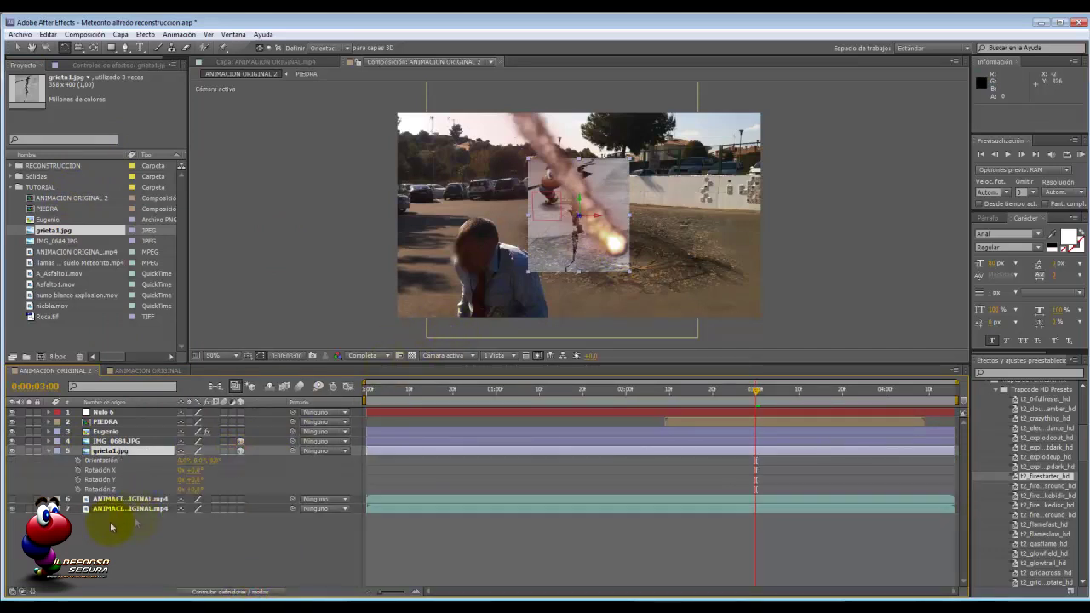
left_click_drag(194, 484, 137, 459)
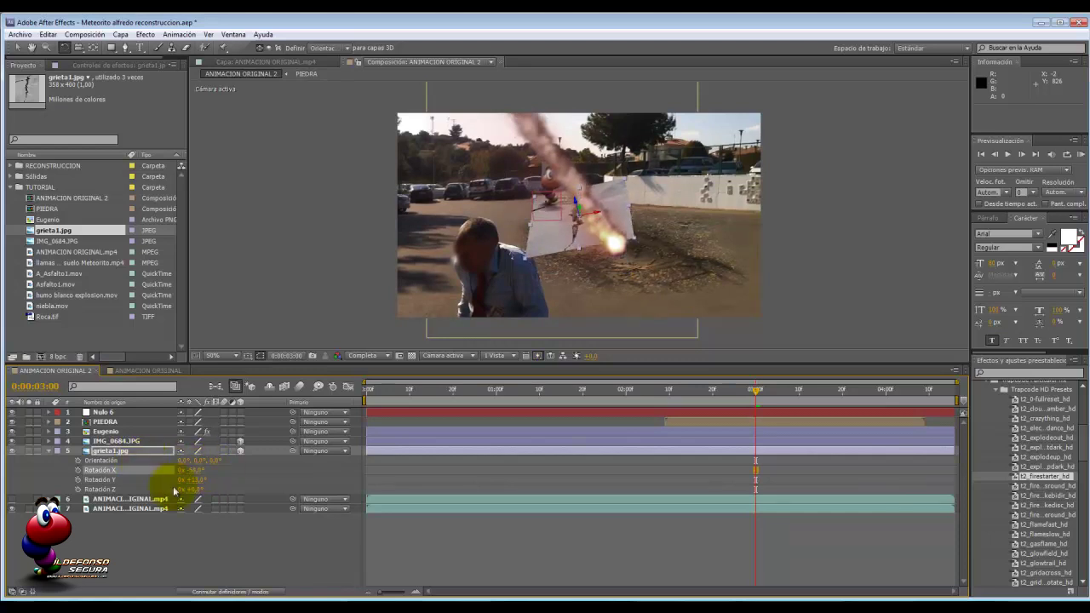
left_click_drag(192, 489, 221, 489)
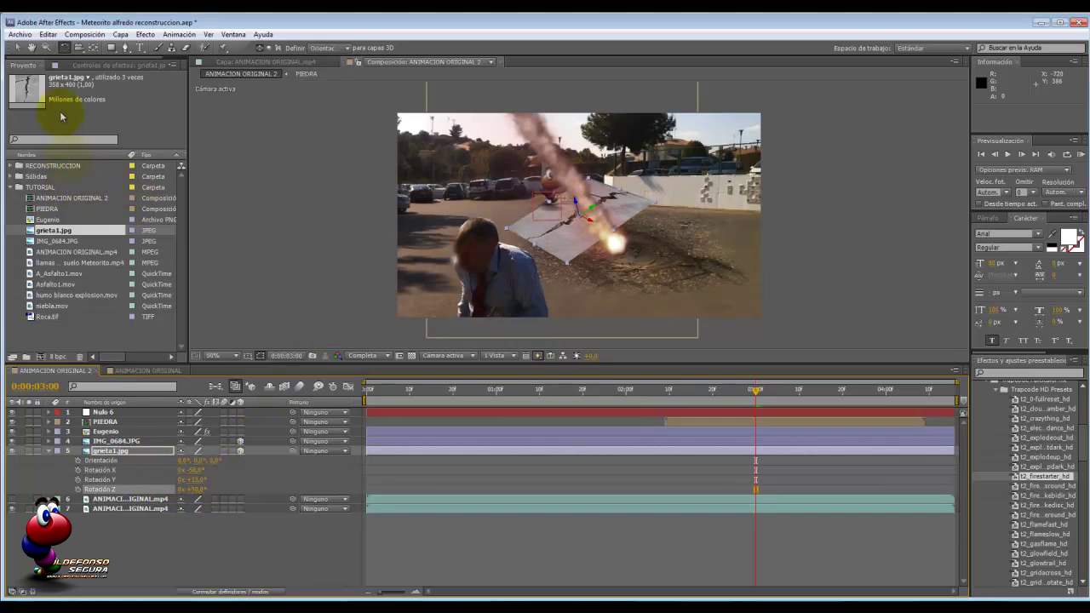
Move the crack image down onto the asphalt to about 623, 584 and slightly reduce its Y rotation
left_click(17, 46)
left_click_drag(579, 204, 580, 262)
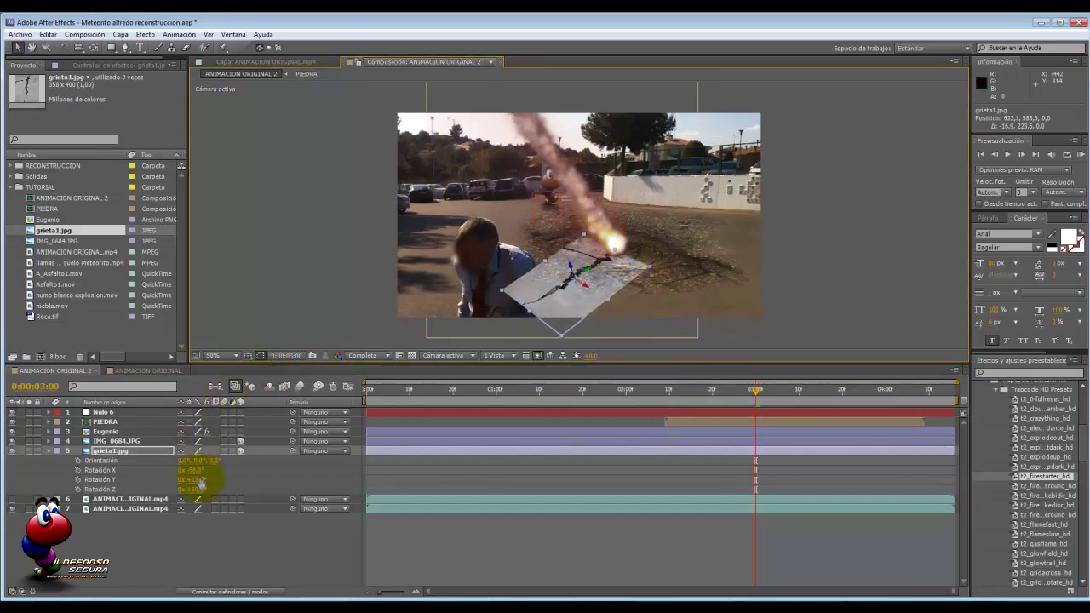
left_click_drag(199, 479, 191, 479)
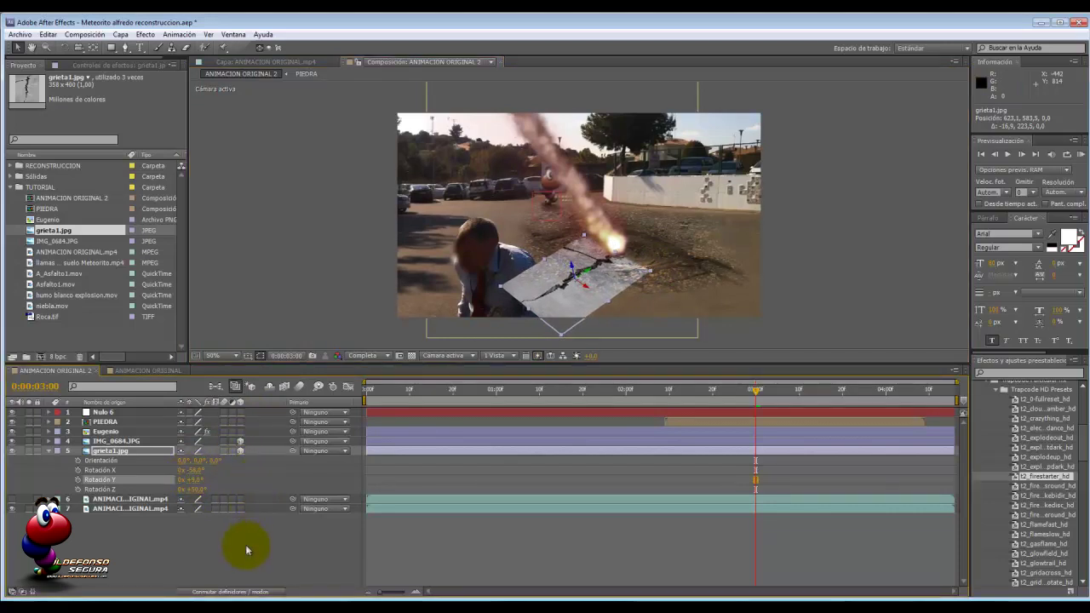
Set grieta1.jpg to a darkening Color blending mode that leaves only the dark crack, and go to 0:00:02:29
left_click(220, 592)
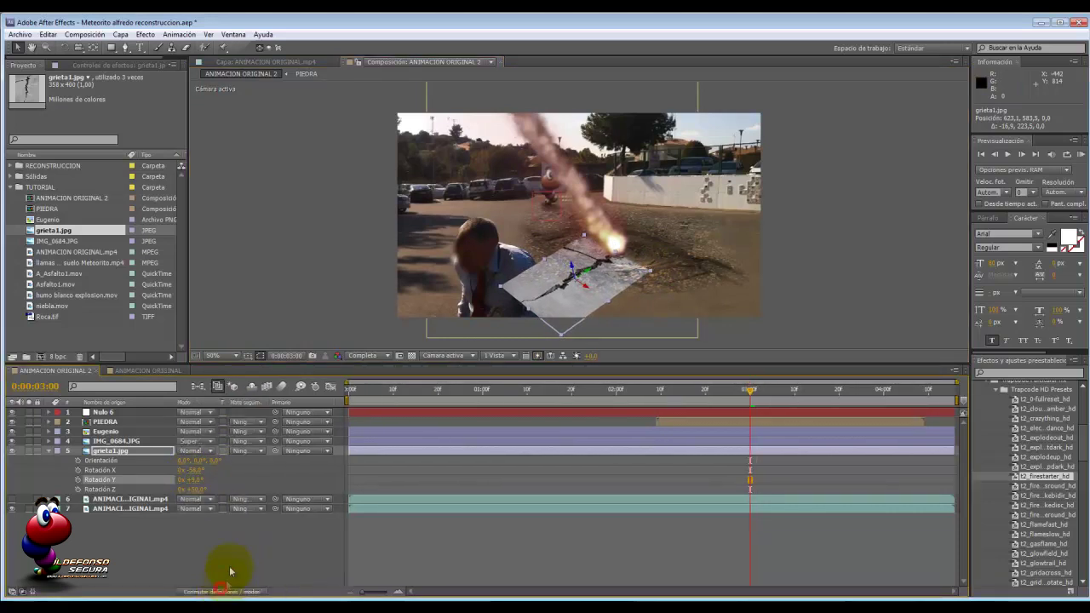
left_click(209, 454)
left_click(255, 207)
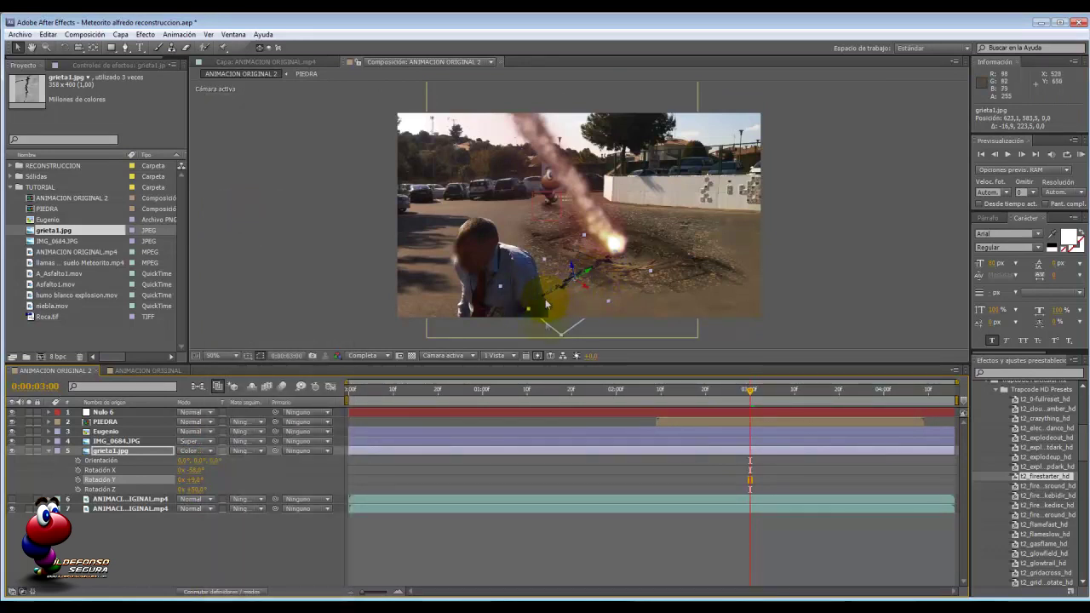
mouse_move(749, 393)
left_mouse_down()
mouse_move(727, 391)
mouse_move(747, 392)
left_mouse_up()
left_click(598, 274)
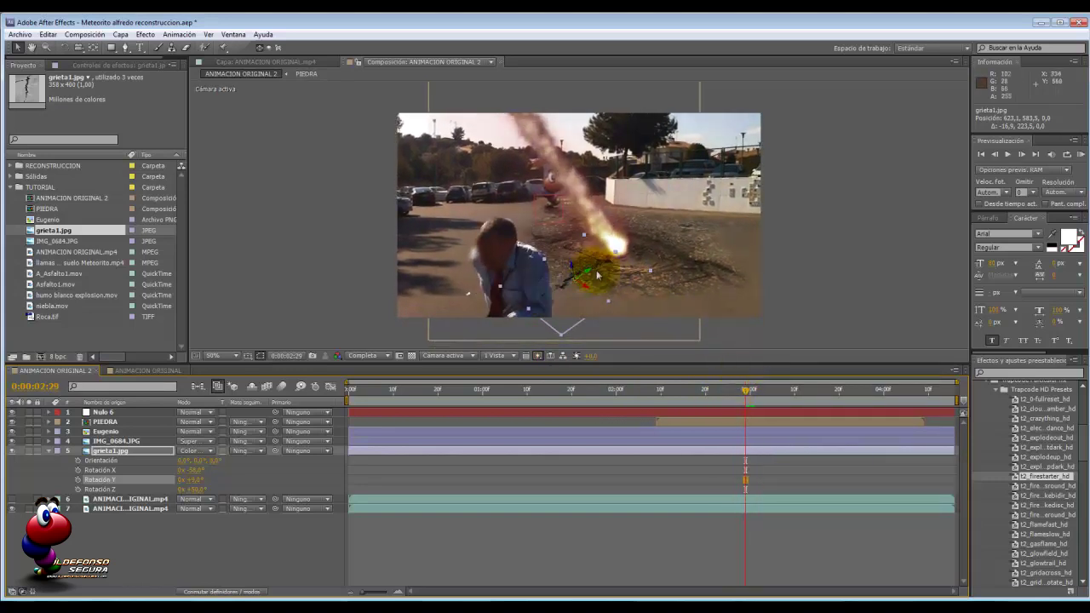
left_click_drag(548, 290, 610, 279)
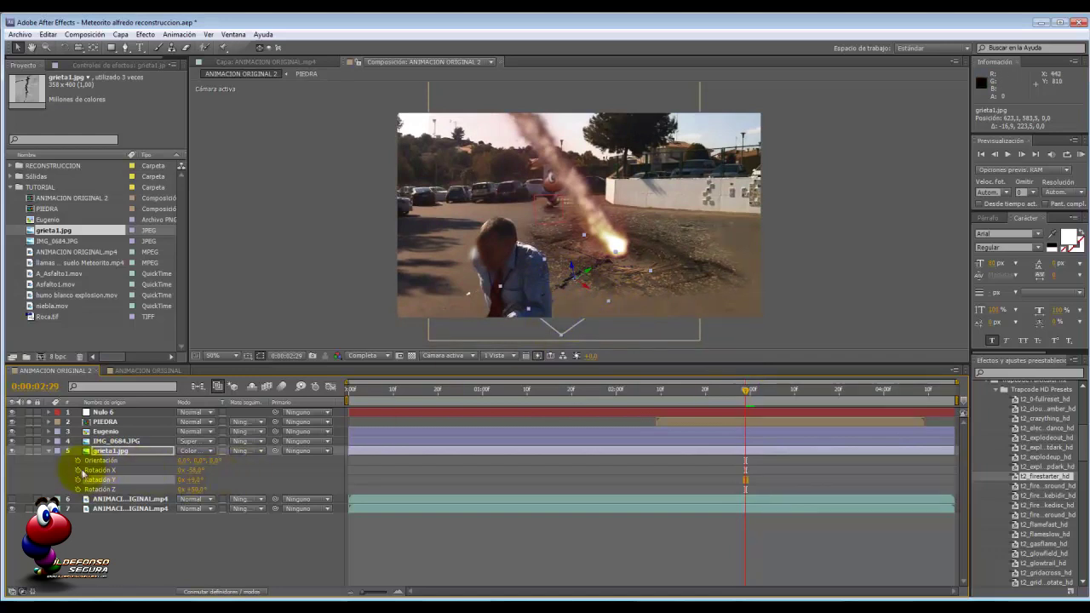
Link the Position of grieta1.jpg to the Position of Nulo 6 with an expression
left_click(107, 452)
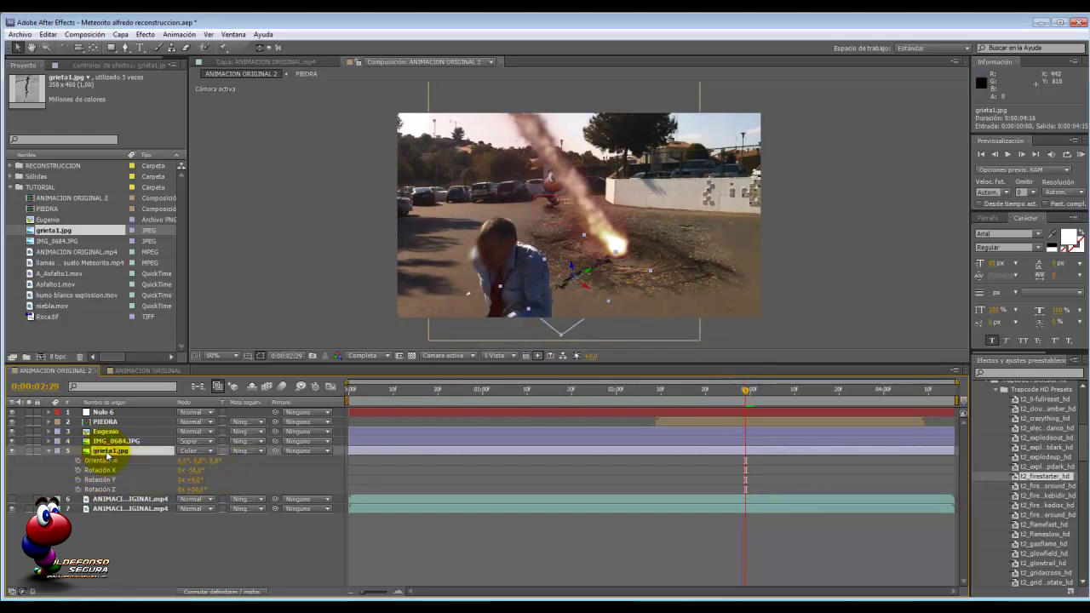
key("p")
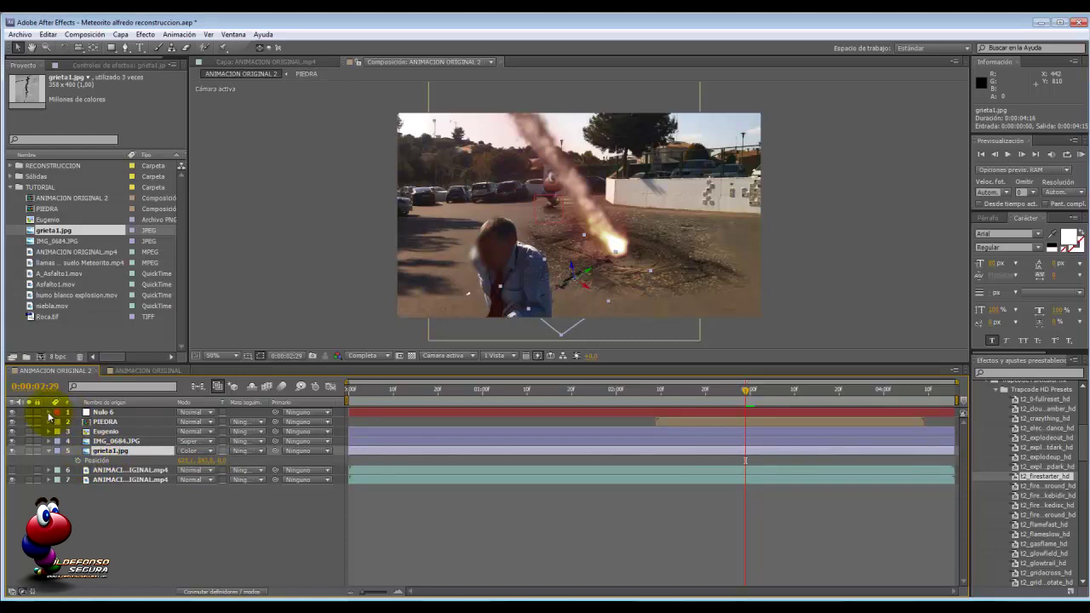
left_click(48, 413)
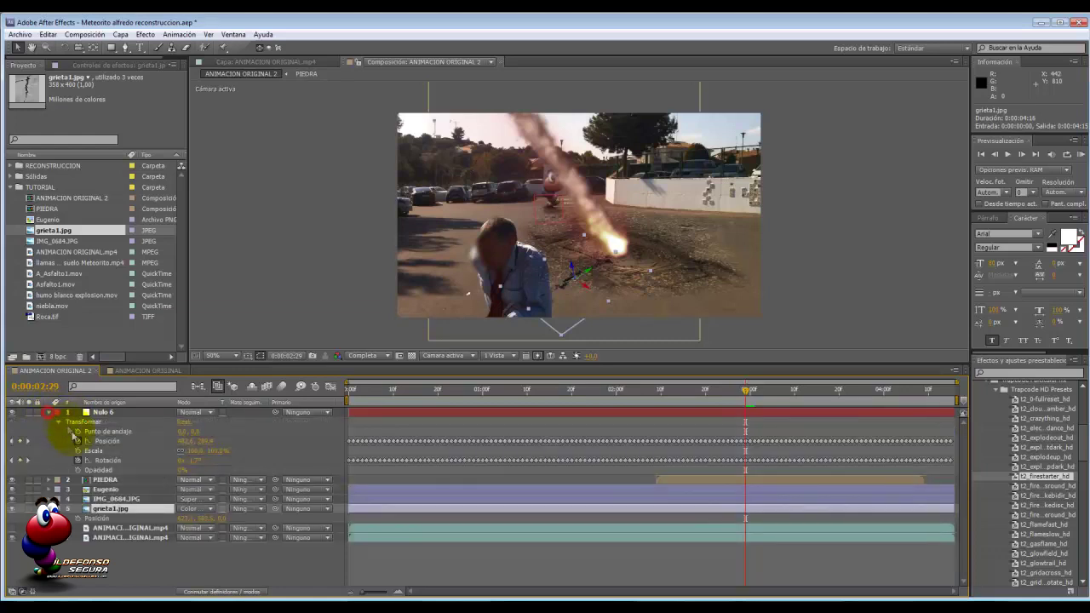
left_click(78, 518, "alt")
left_click_drag(209, 528, 118, 442)
left_click(569, 487)
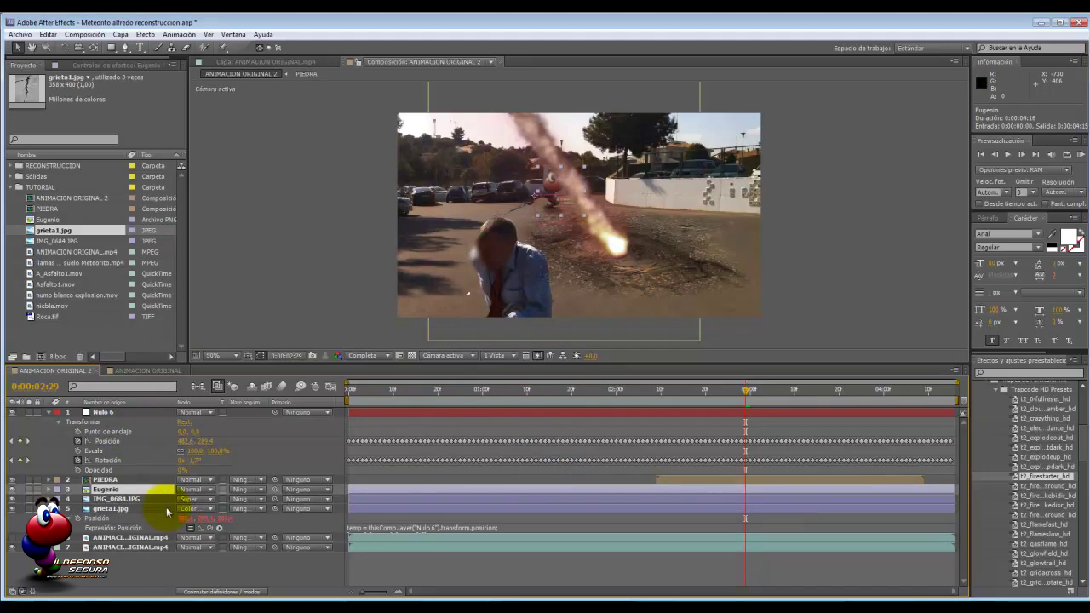
Adjust the anchor point of grieta1.jpg so the crack sits on the ground between the man and the impact
left_click(49, 509)
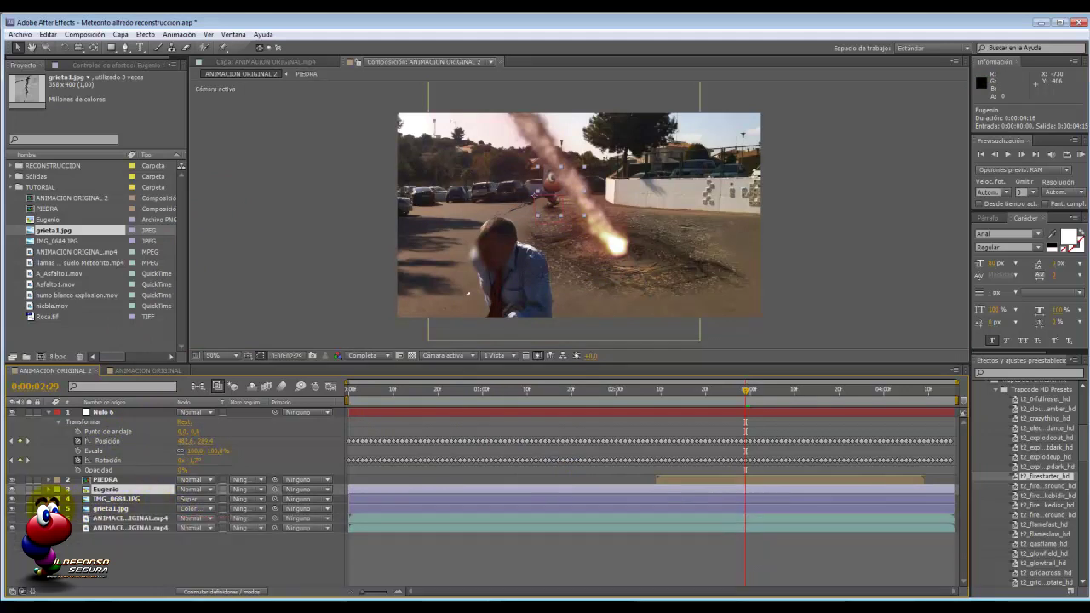
left_click(49, 509)
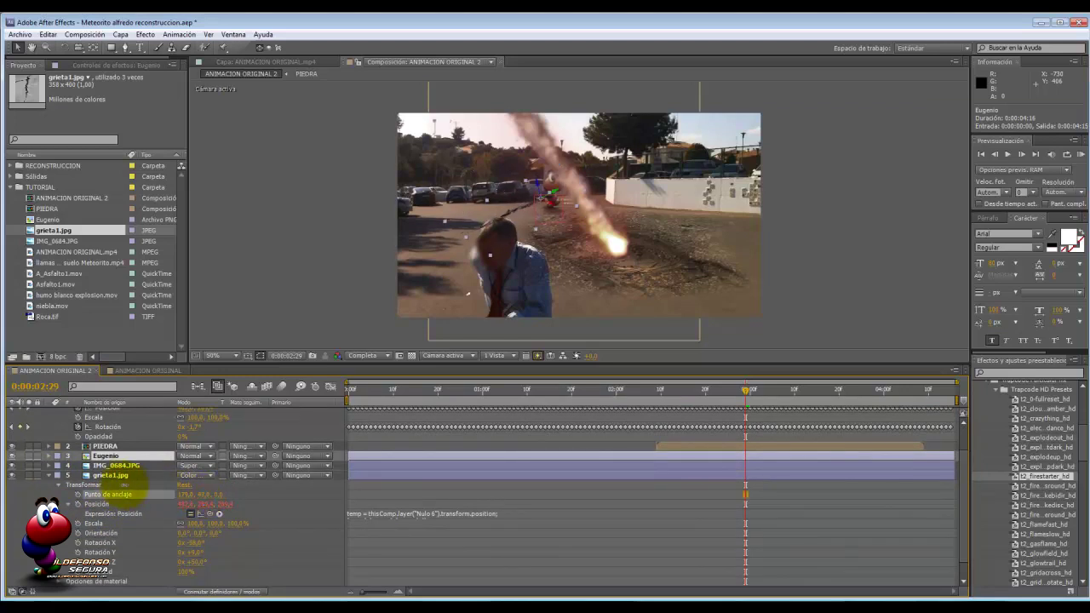
left_click(125, 492)
left_click_drag(182, 499, 328, 441)
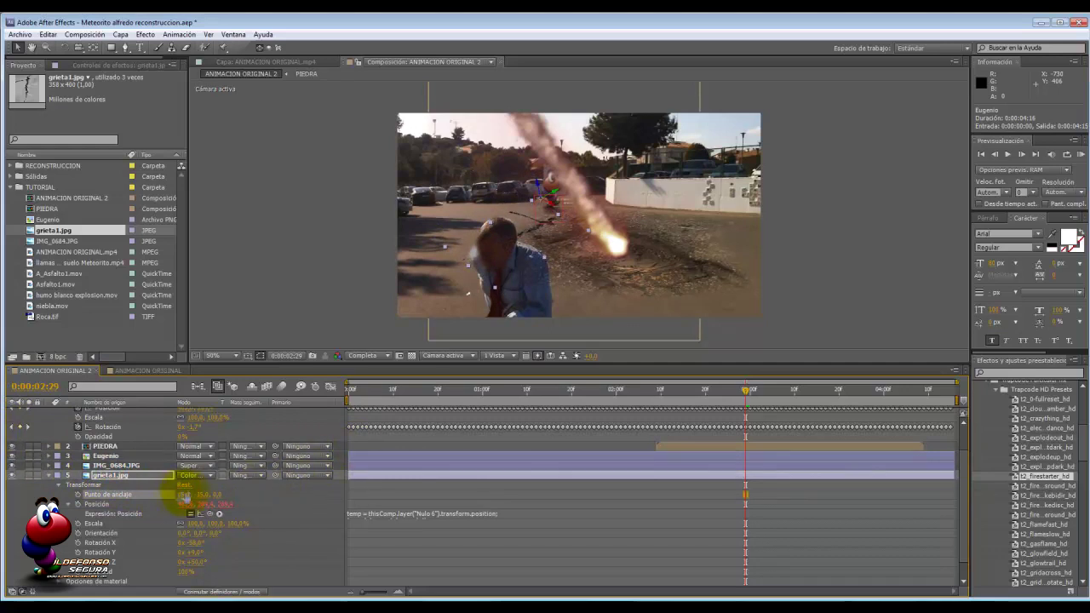
left_click_drag(183, 494, 126, 494)
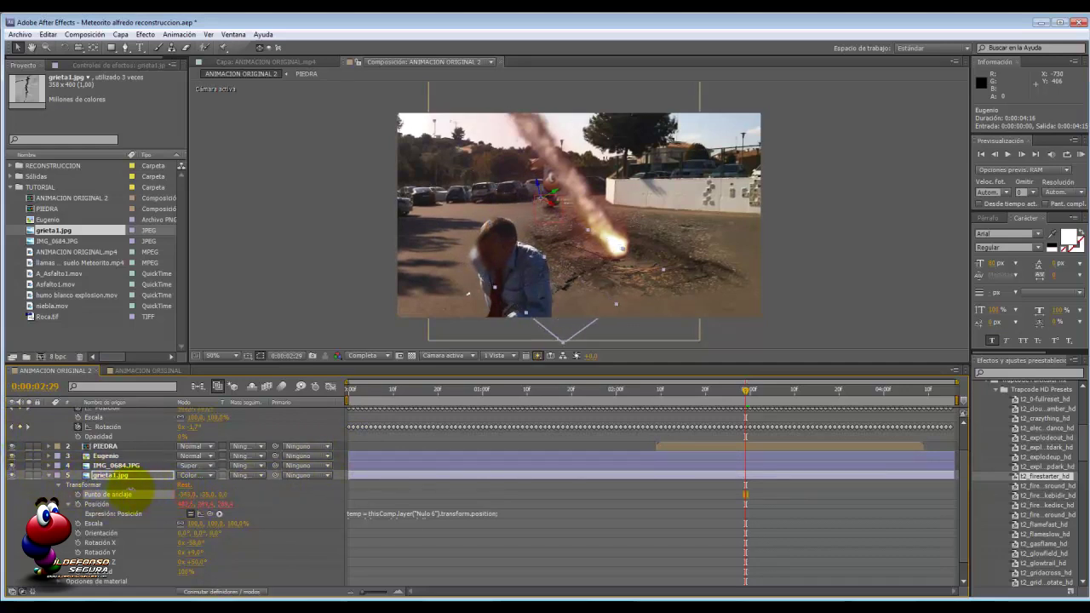
left_click_drag(590, 333, 645, 259)
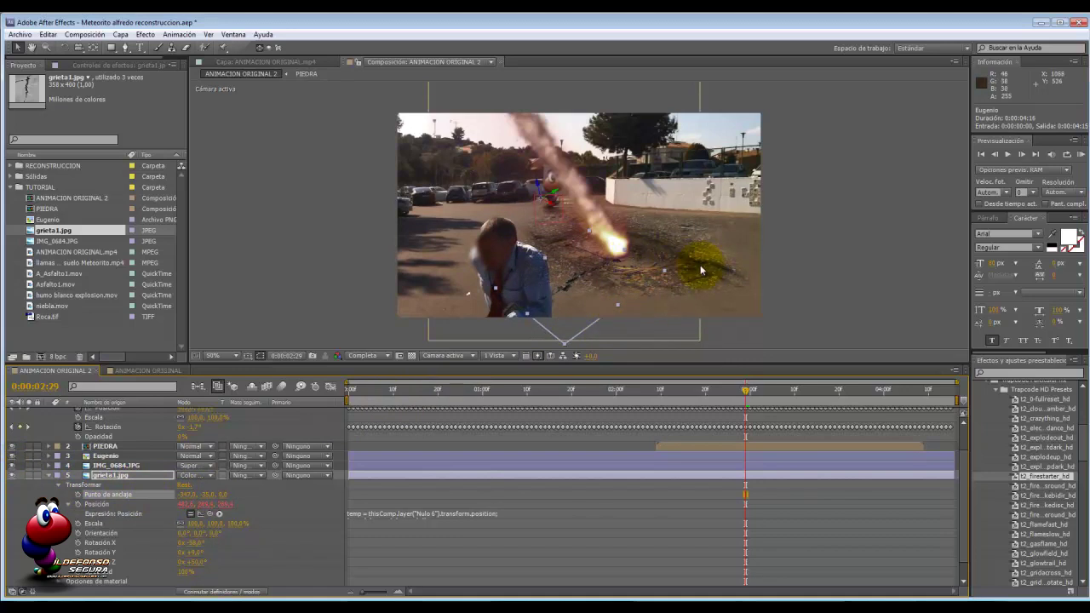
At 0:00:02:27, add 100% Opacity keyframes to IMG_0684.JPG and both grieta1.jpg layers
key("u")
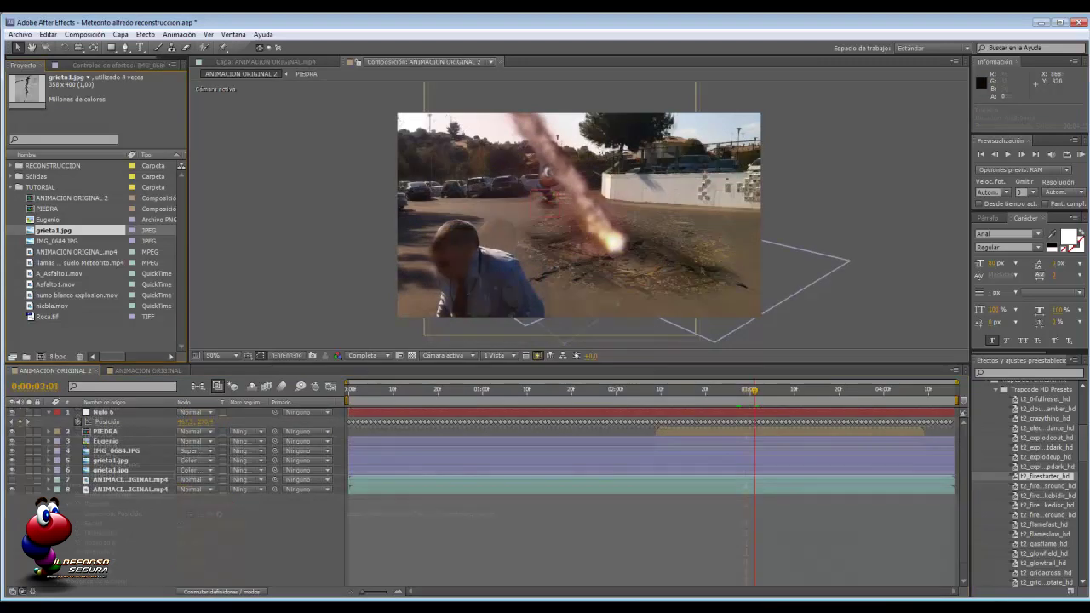
left_click(706, 390)
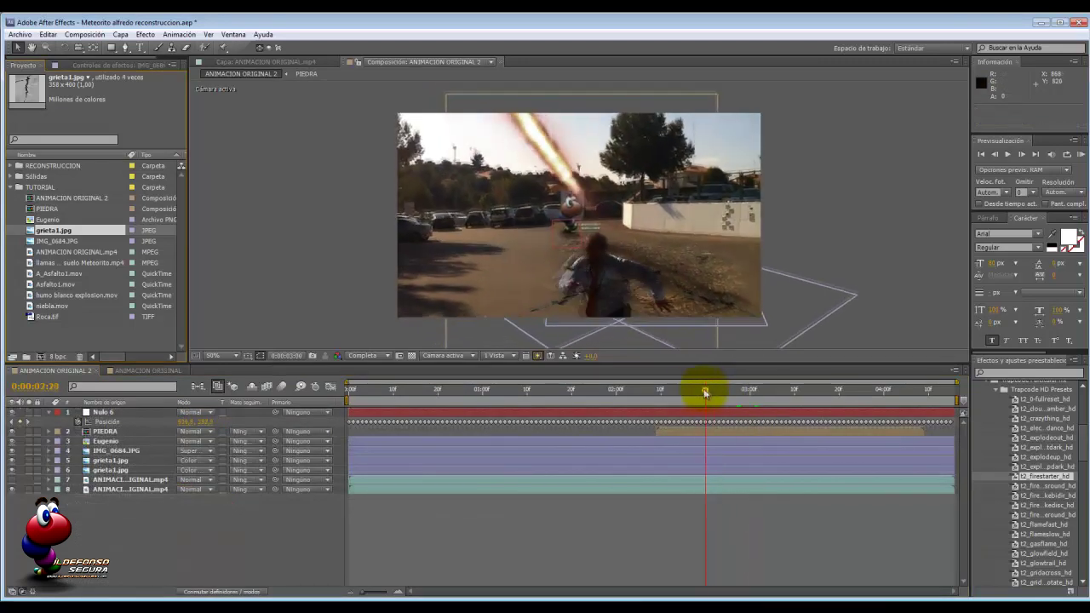
left_click_drag(705, 392, 736, 391)
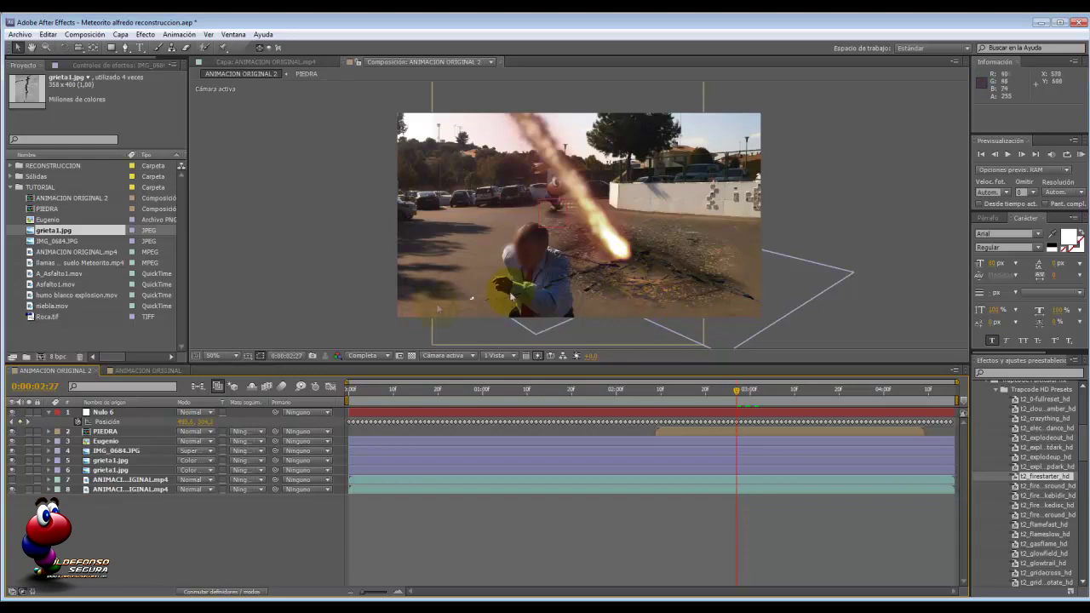
left_click(113, 452)
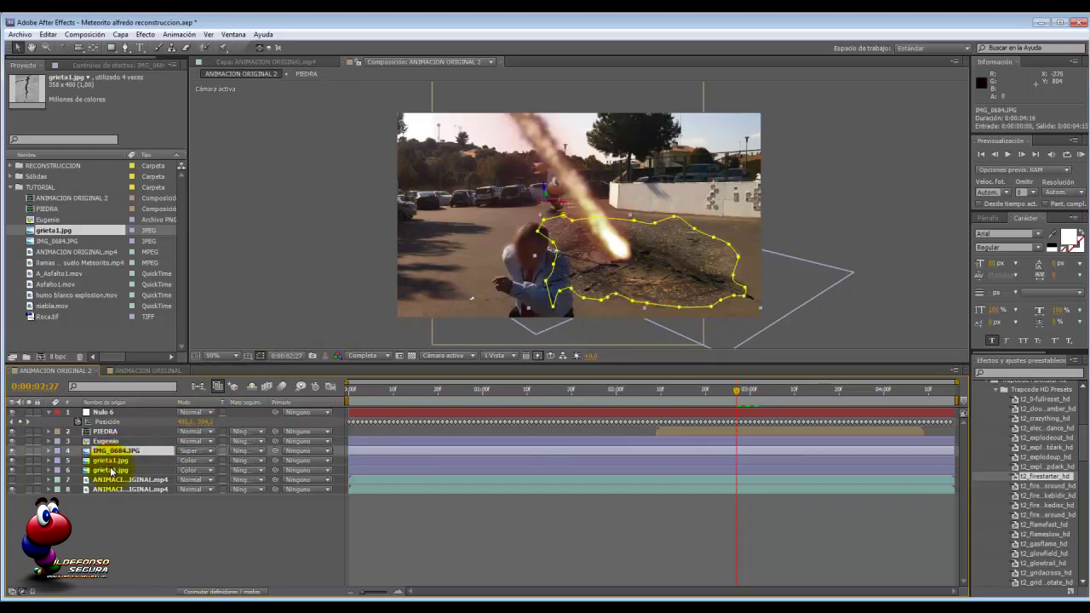
left_click(111, 470, "shift")
key("t")
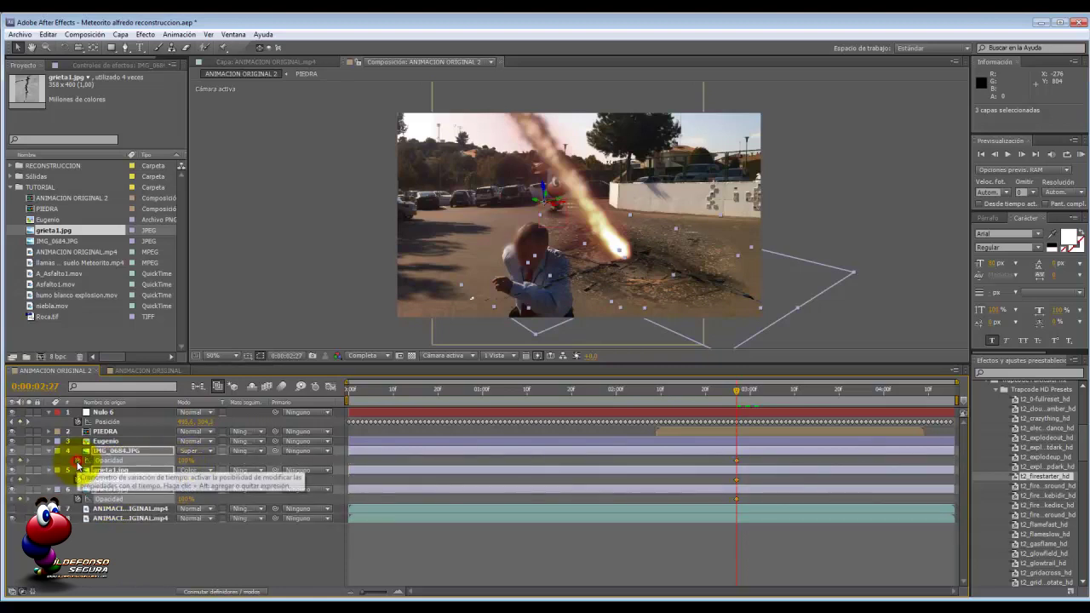
left_click(78, 461)
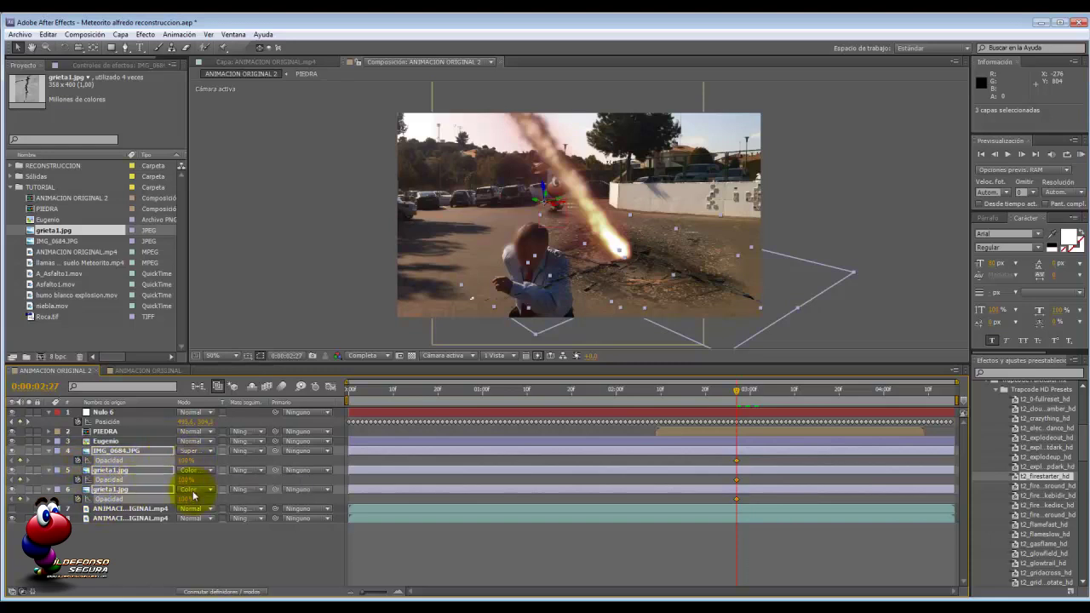
One frame earlier, at 0:00:02:26, set the Opacity of the three ground layers to 0% and review the impact frames
left_click(994, 155)
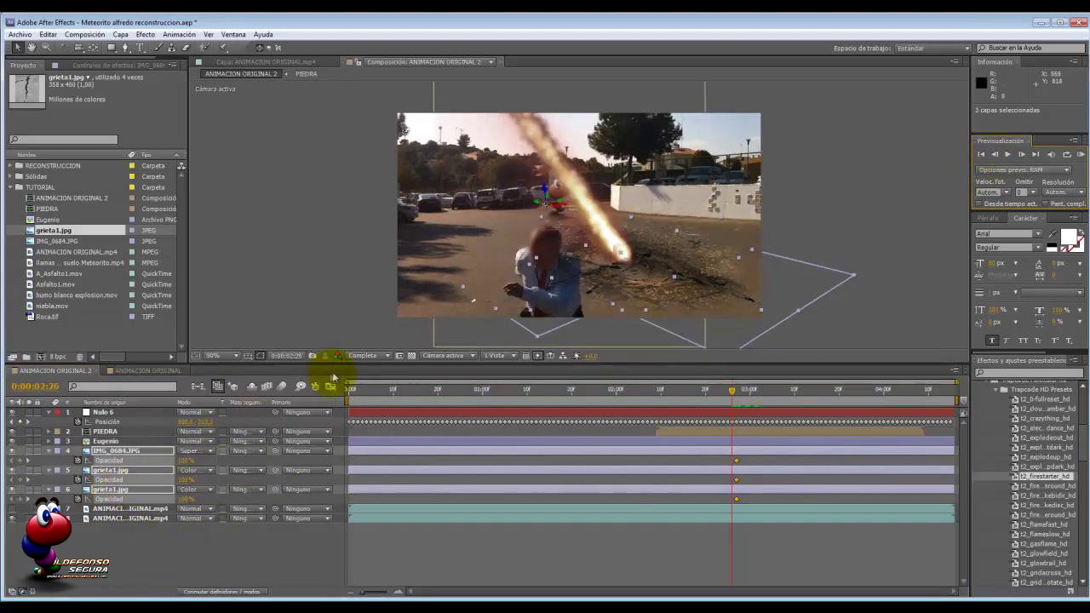
left_click(184, 459)
type("0")
key("Return")
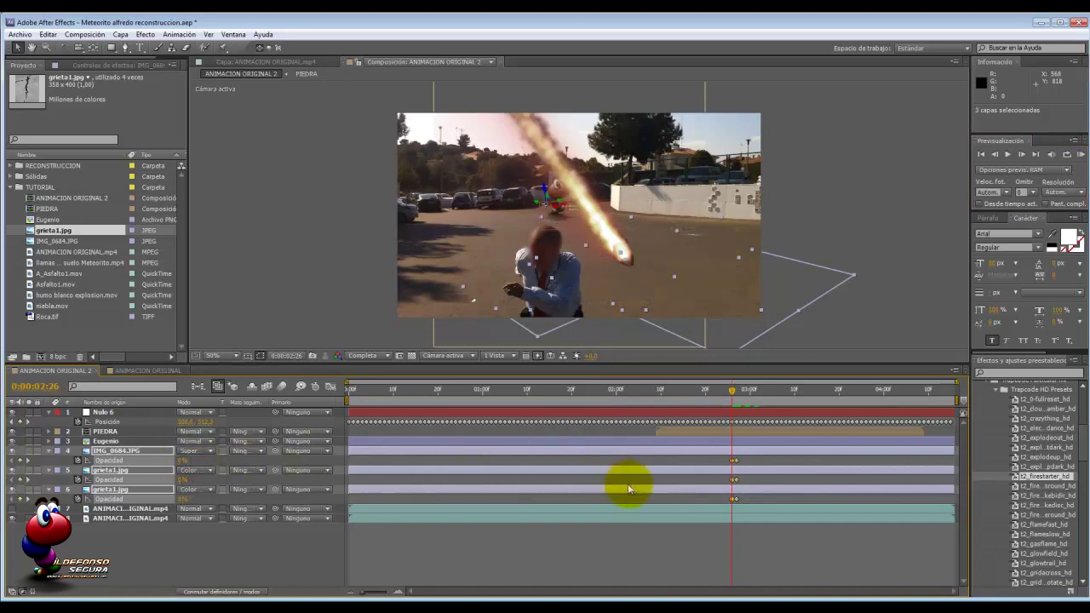
mouse_move(736, 392)
left_mouse_down()
mouse_move(708, 390)
mouse_move(748, 391)
left_mouse_up()
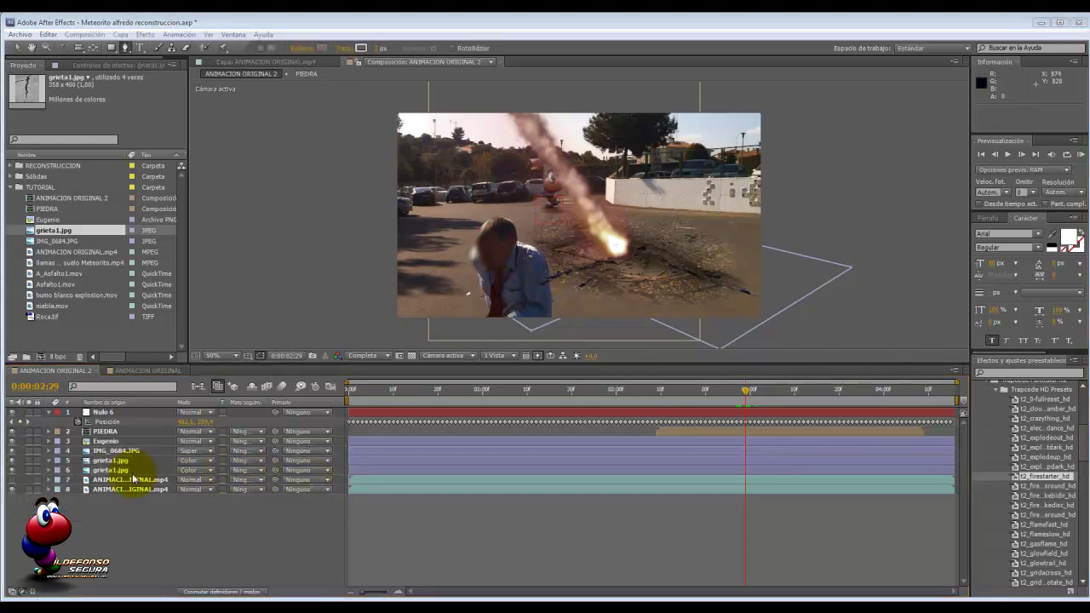
At 0:00:02:27, draw a closed Pen mask on the upper grieta1.jpg layer, following the man's silhouette and enclosing the ground beside him
left_click(113, 462)
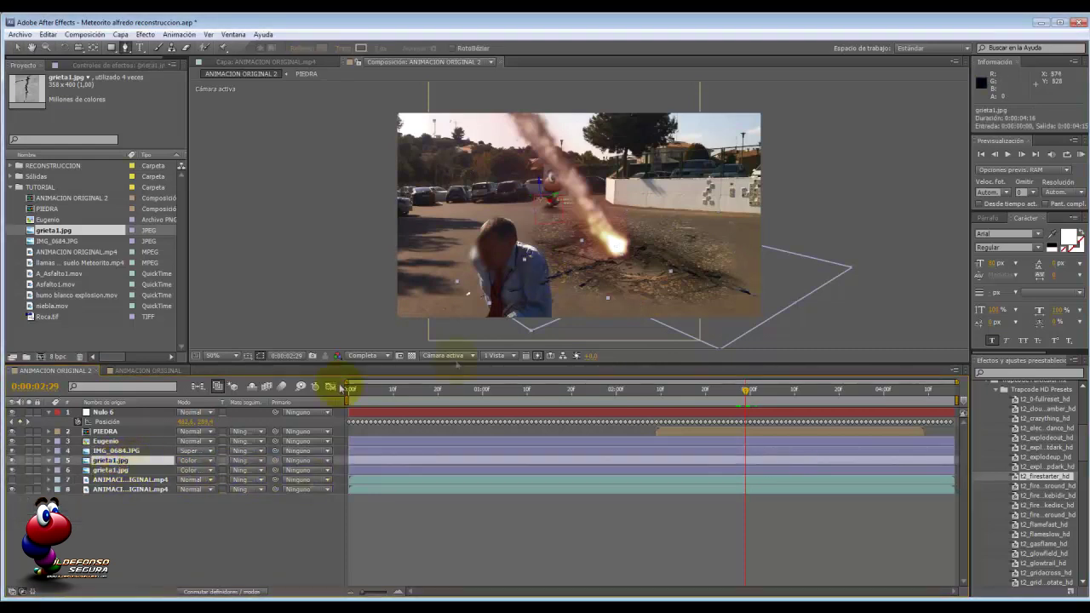
mouse_move(747, 395)
left_mouse_down()
mouse_move(757, 391)
mouse_move(737, 396)
left_mouse_up()
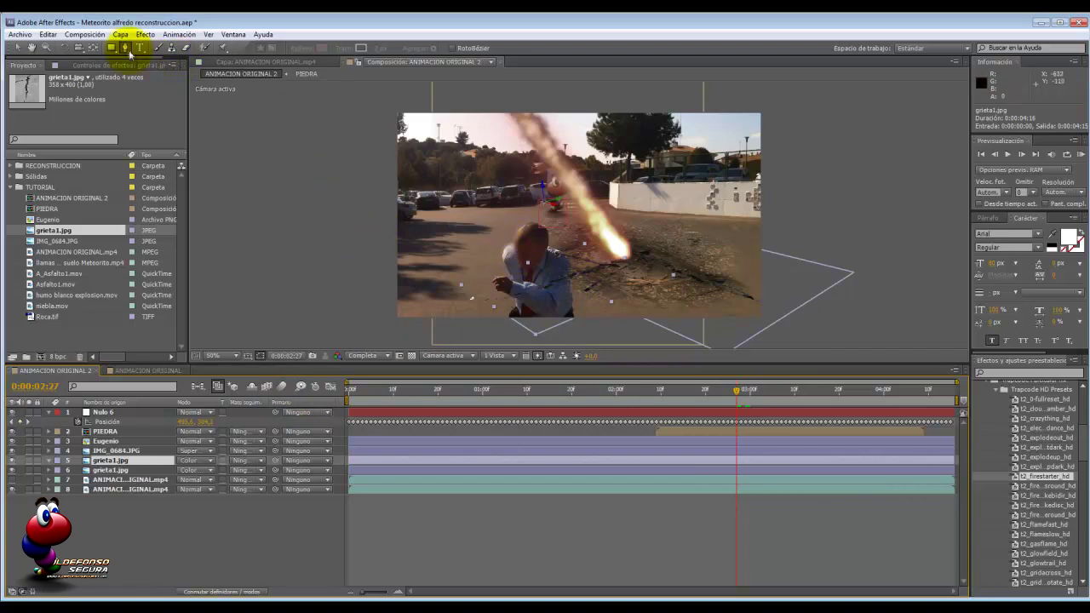
left_click(530, 222)
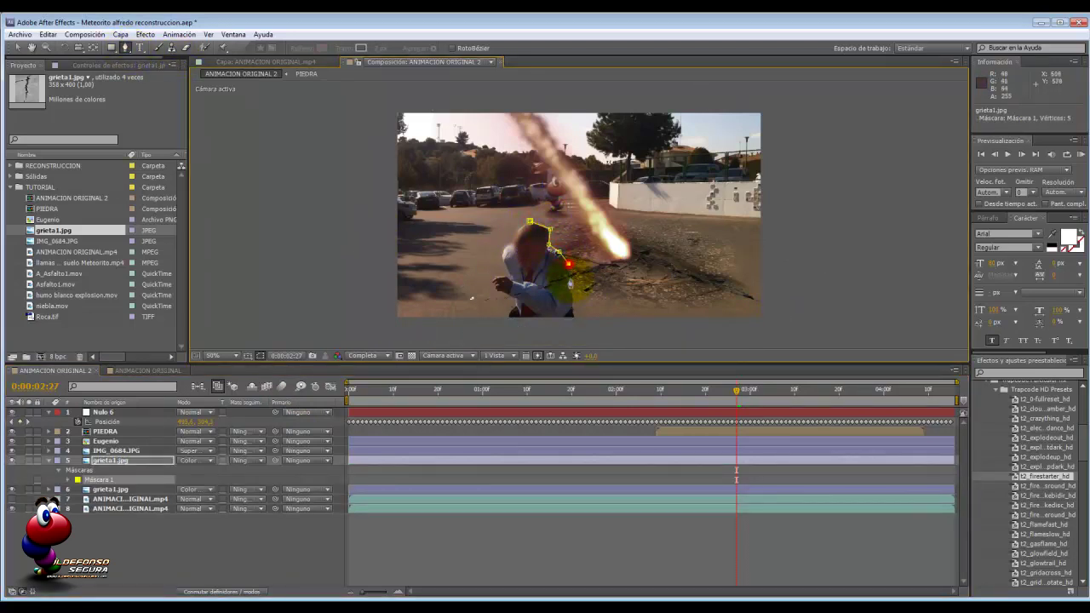
left_click(625, 334)
left_click(716, 330)
left_click(784, 329)
left_click(790, 113)
left_click(529, 113)
left_click(529, 223)
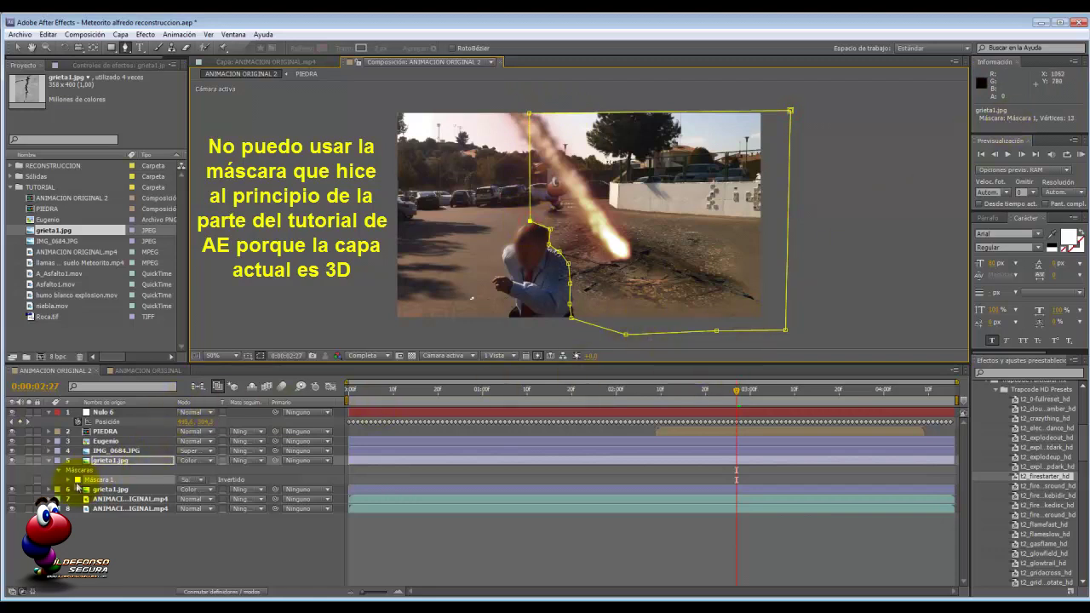
Keyframe the crack layer's Mask Path at 0:00:02:27 and refit its inner edge to the man's silhouette on the following two frames
left_click(68, 480)
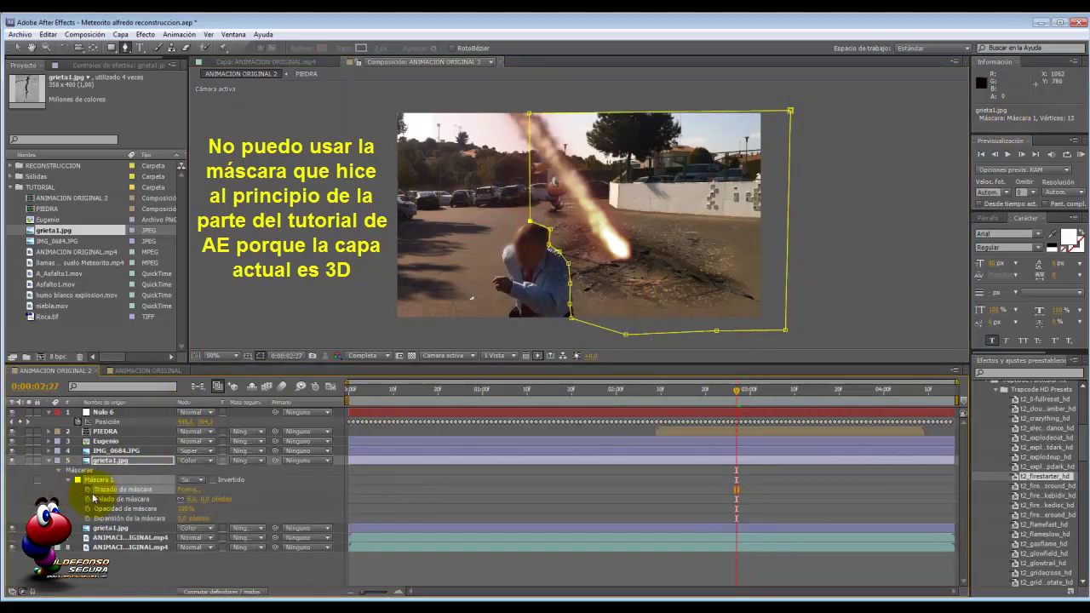
left_click(88, 491)
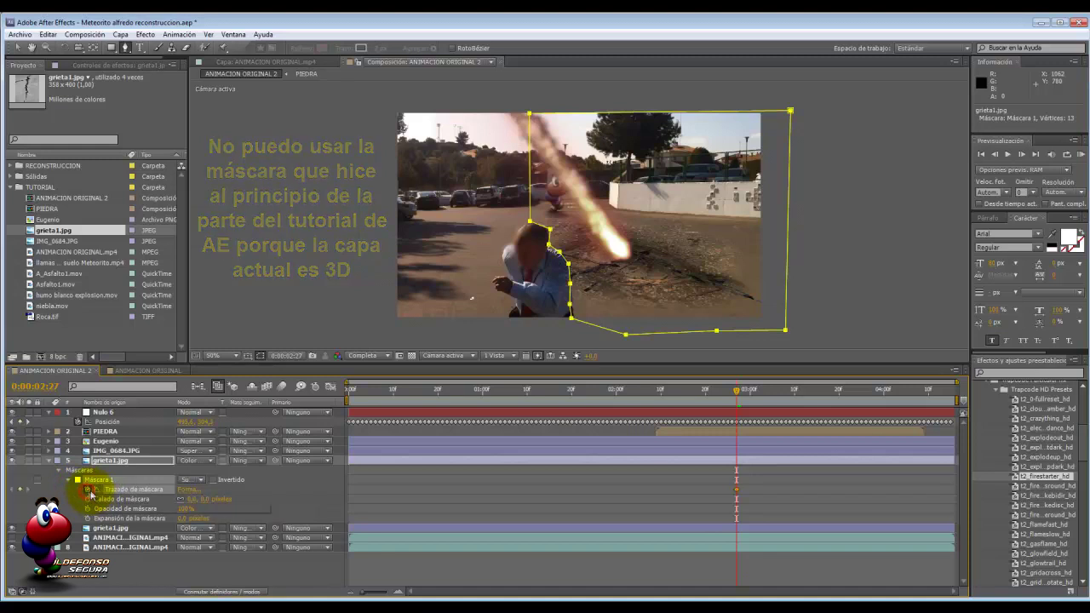
left_click(1022, 156)
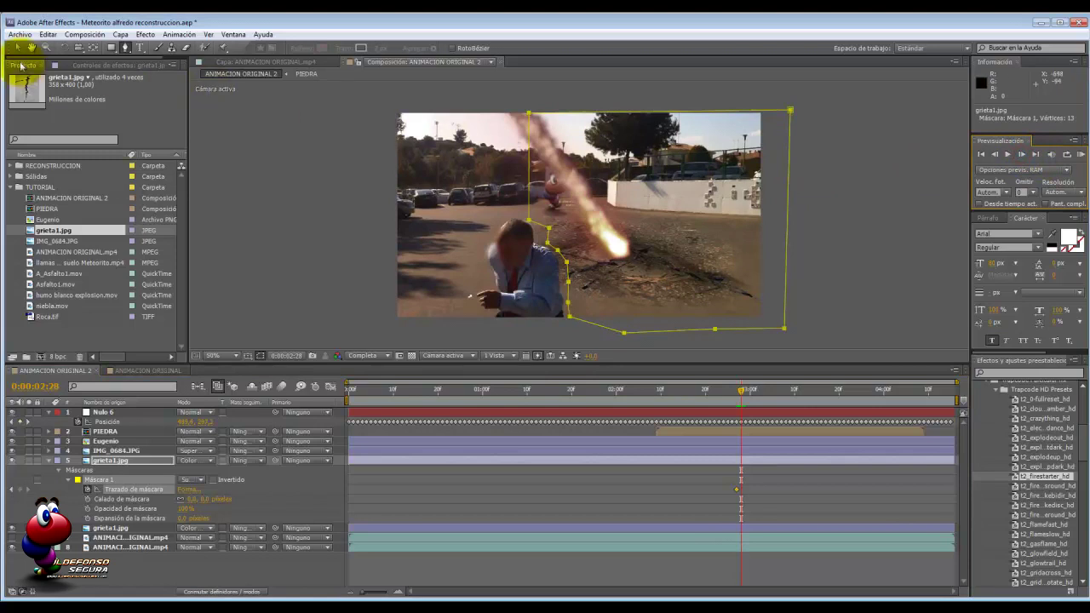
left_click(17, 46)
left_click_drag(474, 200, 563, 318)
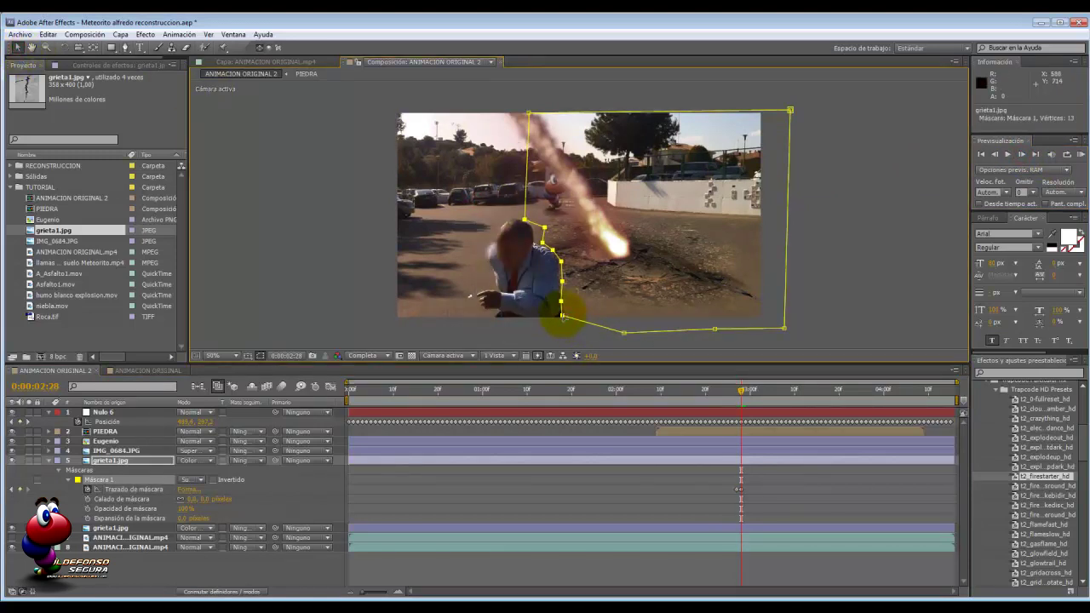
left_click(423, 228)
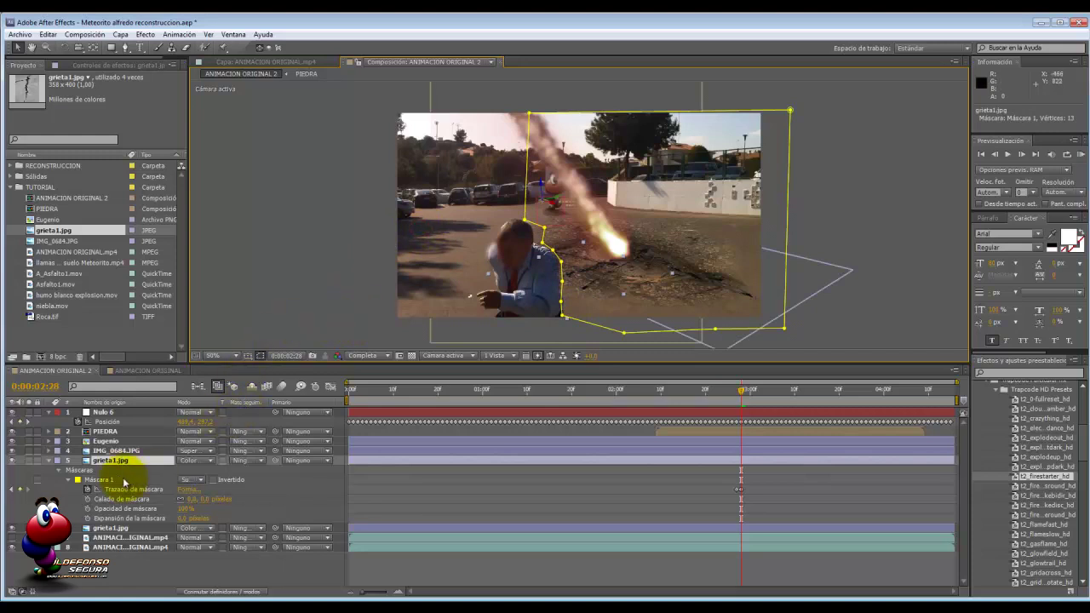
left_click(111, 479)
left_click_drag(526, 229, 518, 216)
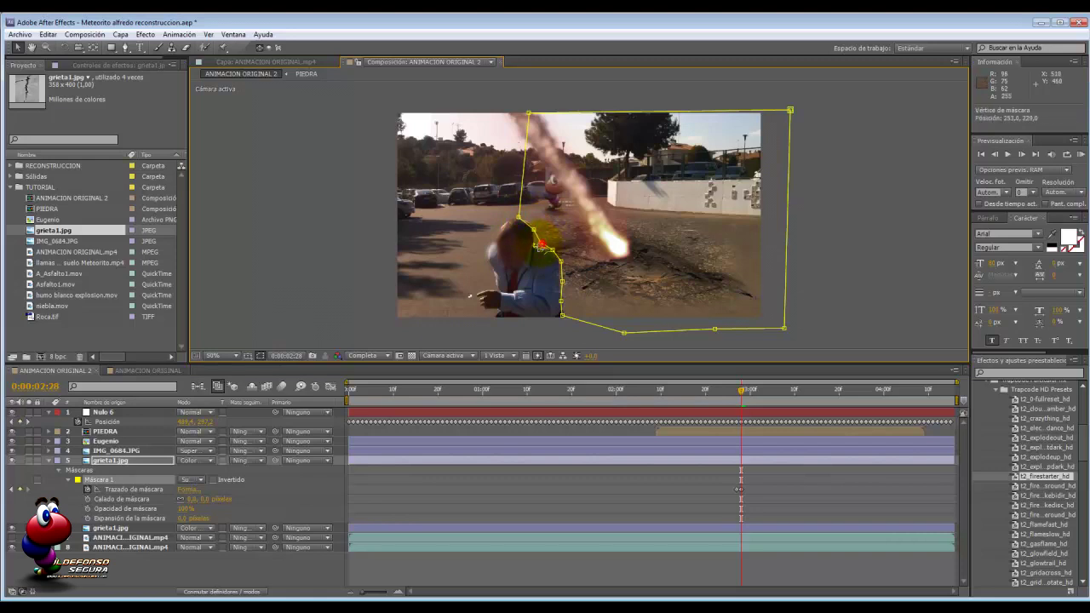
left_click(1023, 155)
left_click_drag(497, 201, 550, 316)
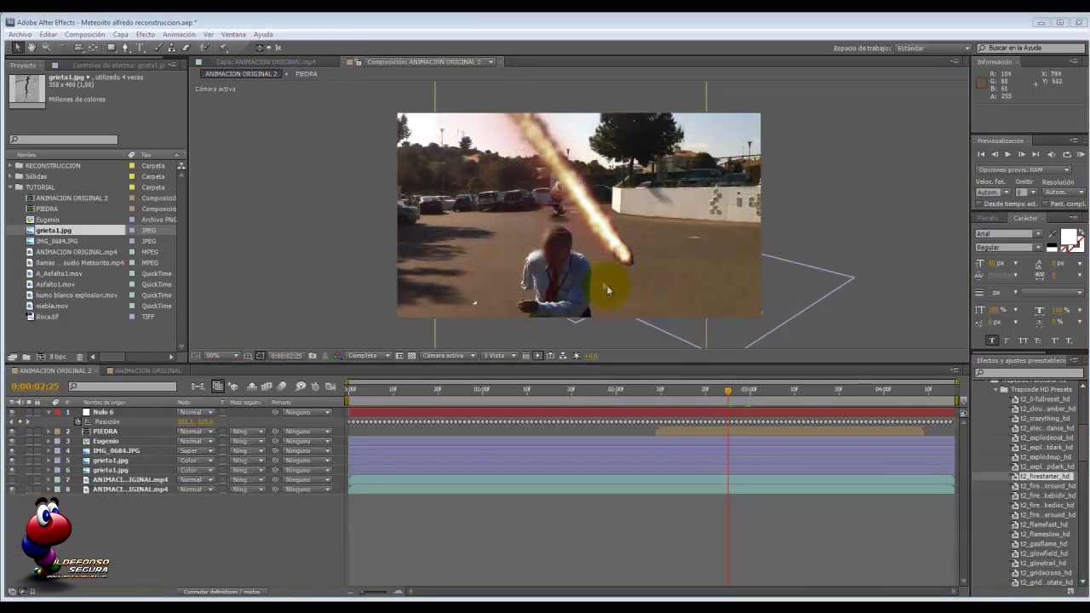
Examine the animated crack mask and the tracked ground layers from the impact through 0:00:03:14
left_click_drag(728, 394, 737, 394)
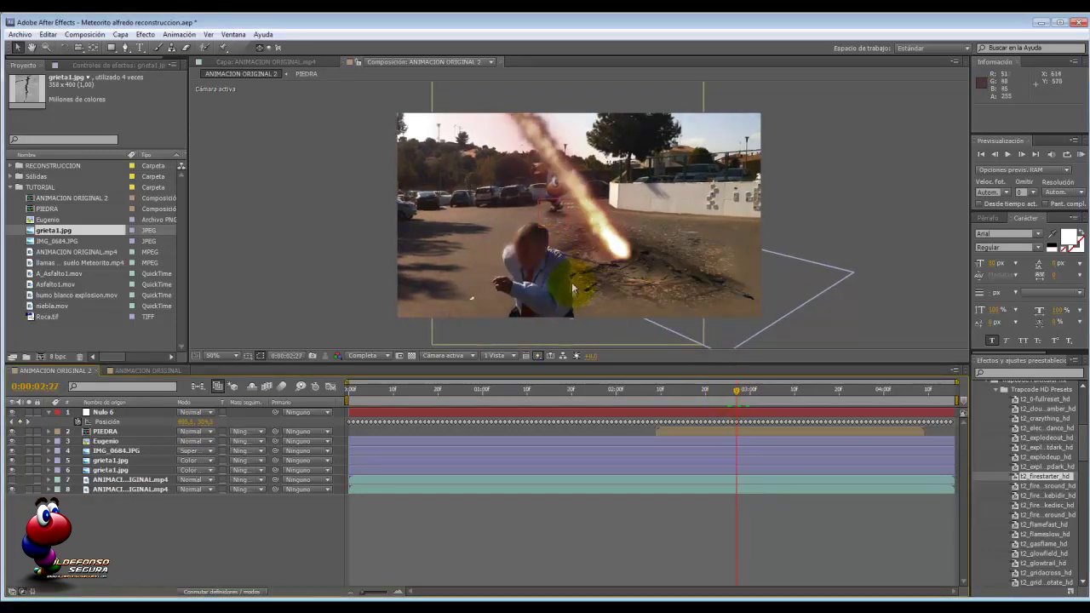
mouse_move(738, 395)
left_mouse_down()
mouse_move(772, 391)
mouse_move(745, 392)
left_mouse_up()
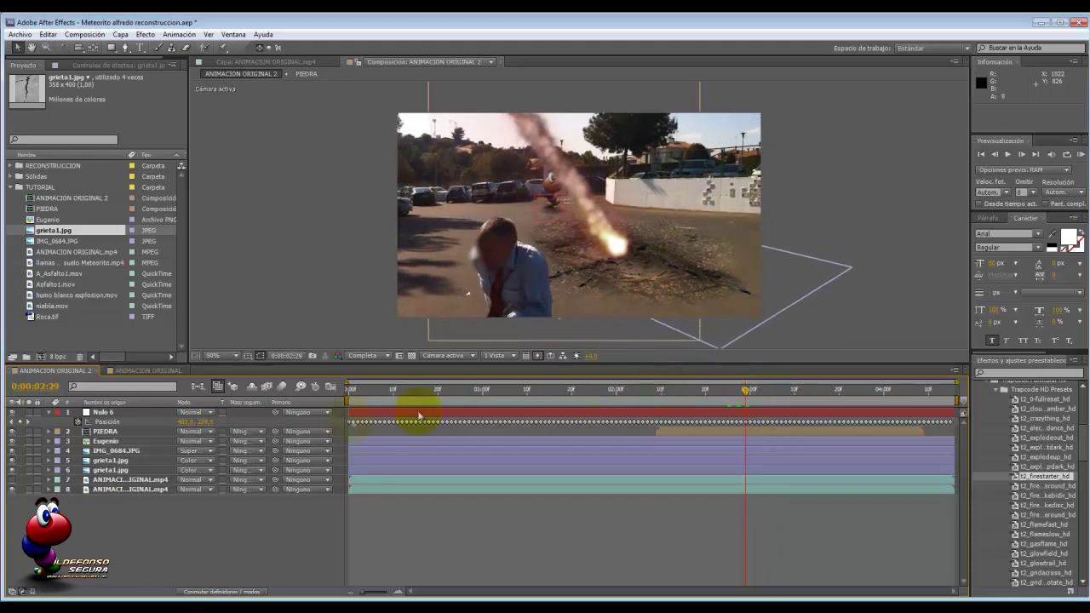
left_click(119, 459)
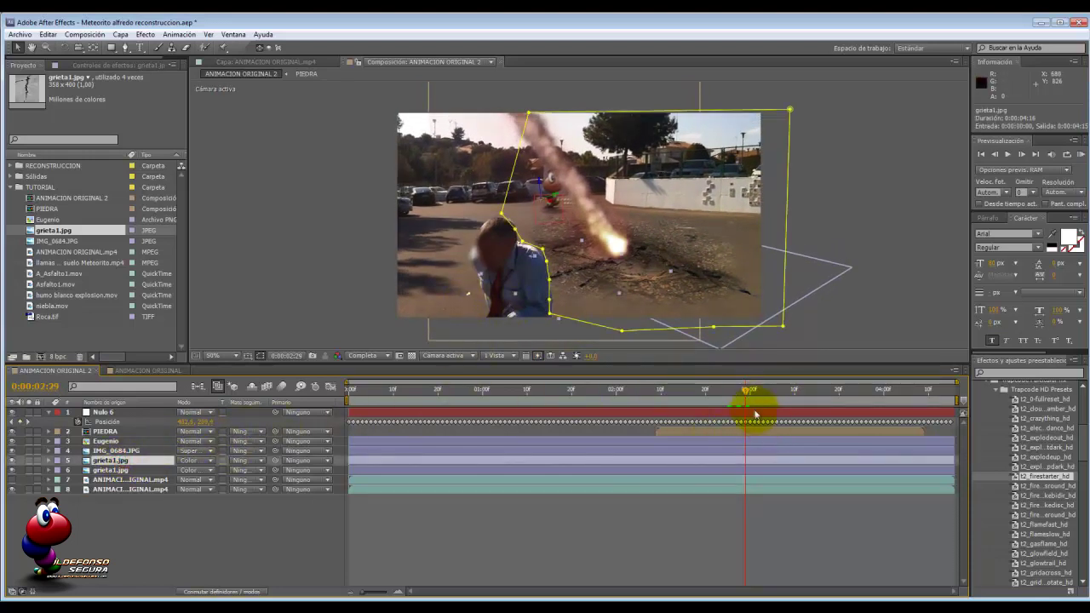
left_click_drag(745, 393, 770, 389)
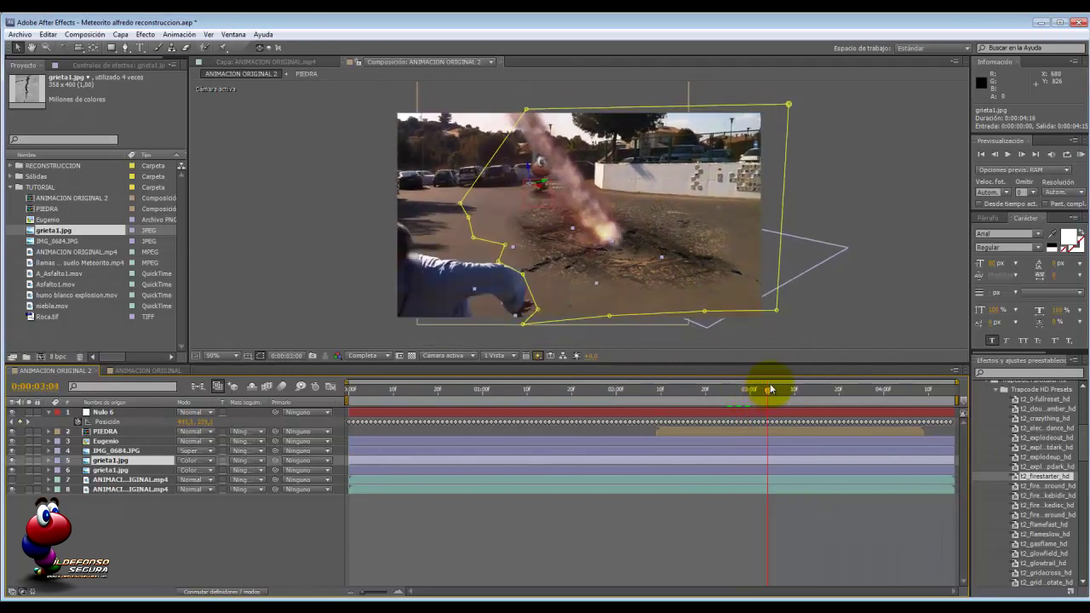
left_click(112, 450)
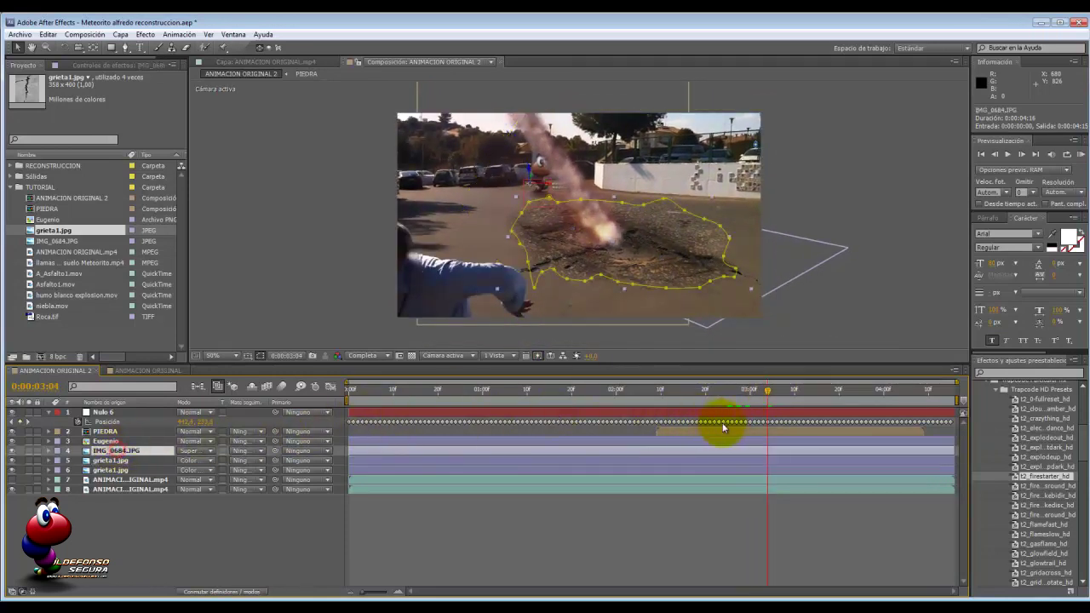
left_click_drag(766, 389, 813, 390)
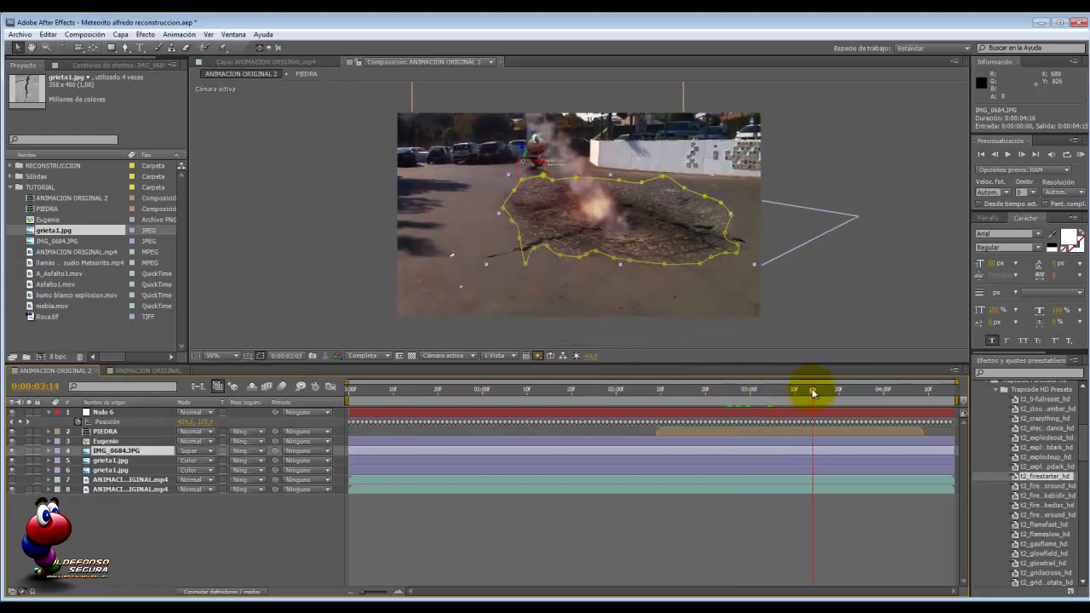
left_click(271, 529)
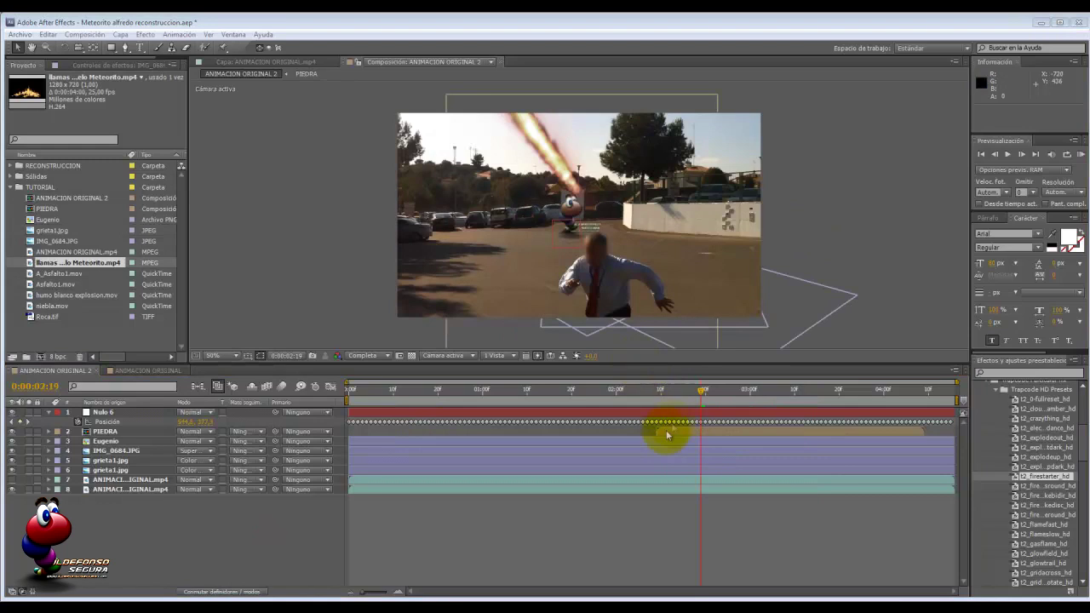
Add the llamas en el suelo Meteorito.mp4 clip above IMG_0684.JPG in Pantalla mode and scale it to about 79%
left_click_drag(53, 266, 115, 452)
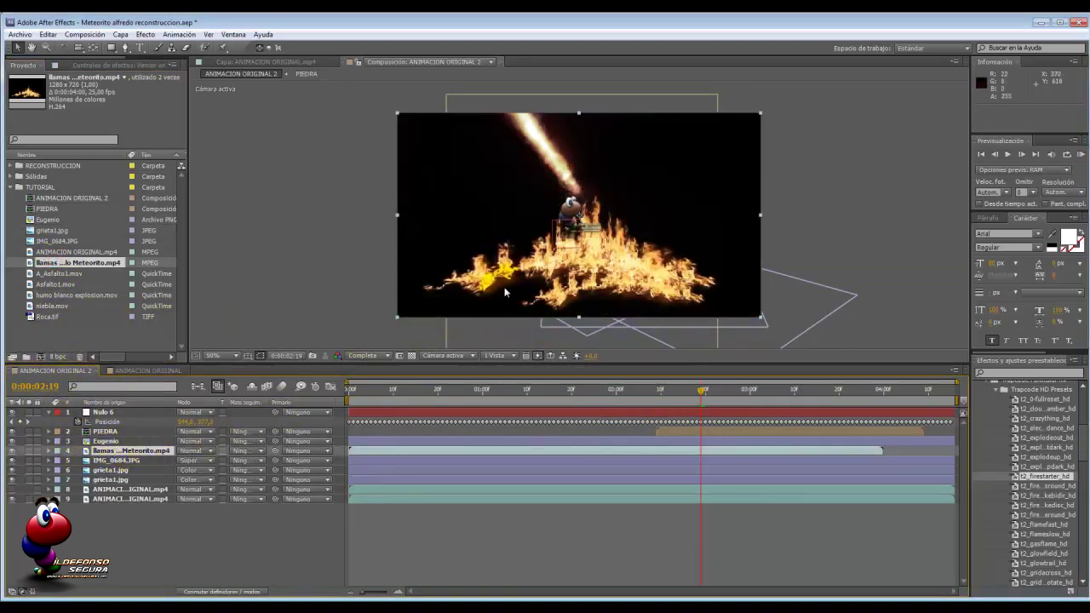
left_click(209, 451)
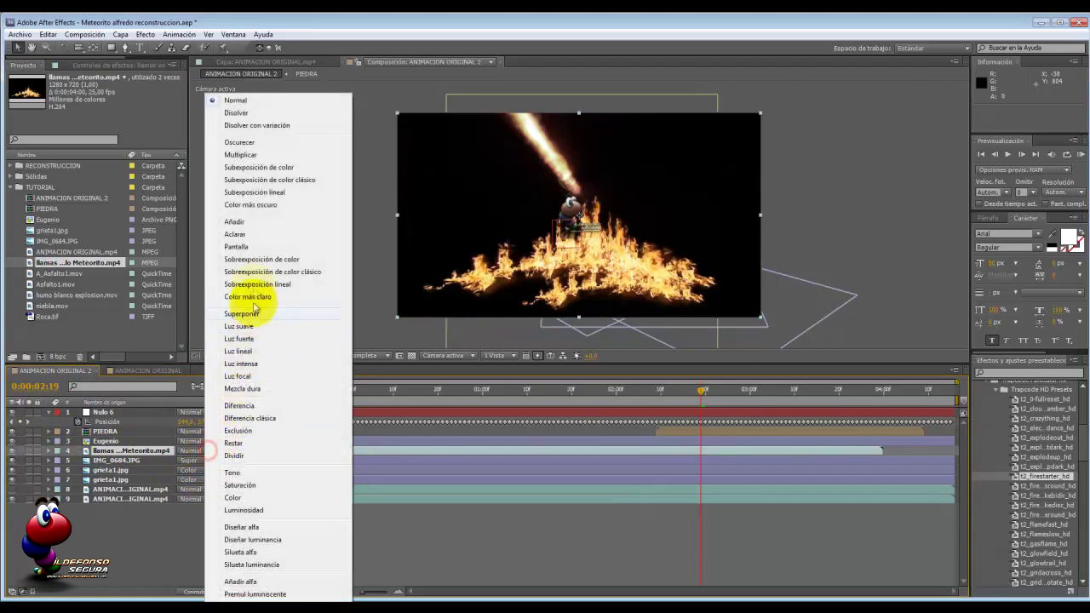
left_click(247, 249)
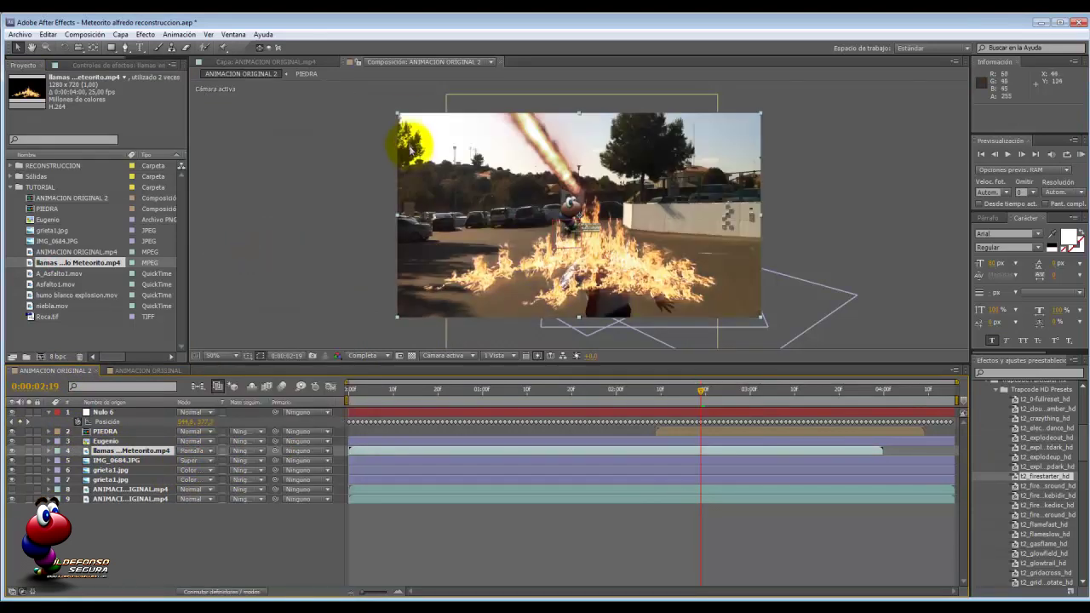
left_click_drag(397, 113, 427, 150)
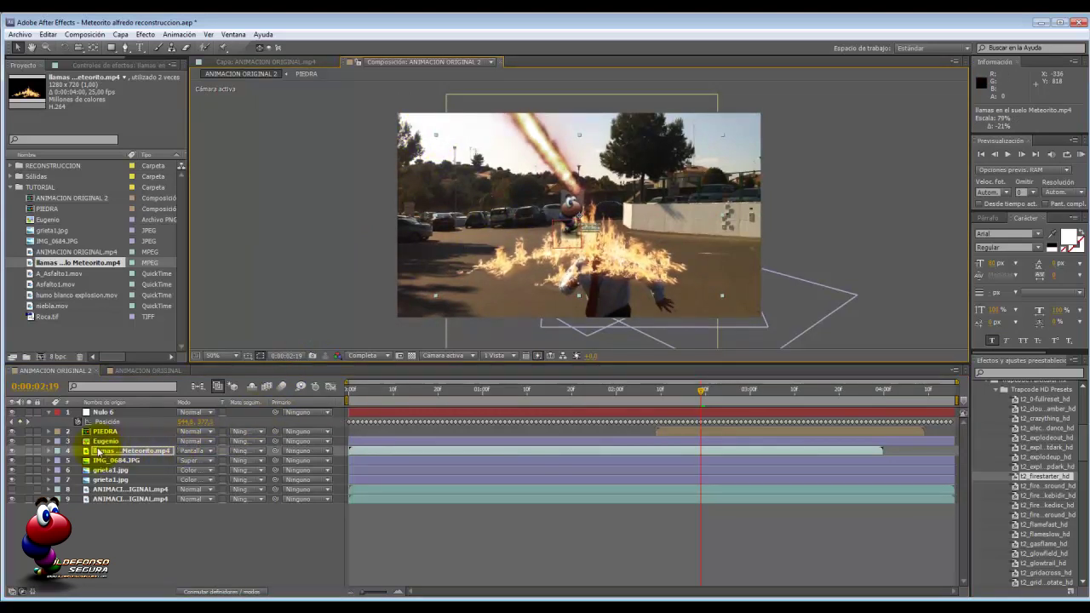
Link the flames layer's Position to the Position of Nulo 6 with an expression
key("p")
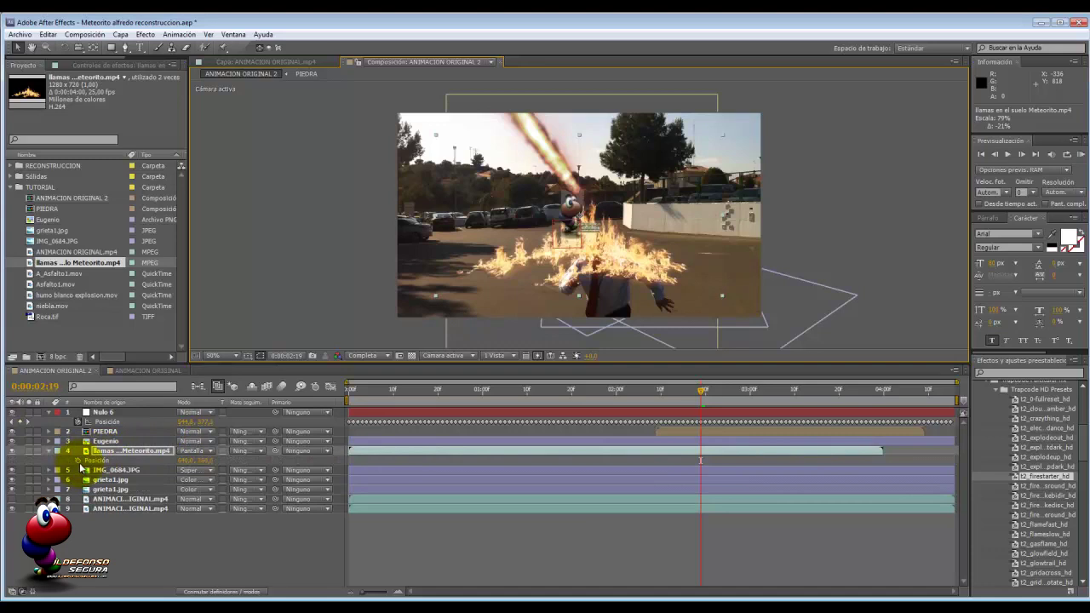
left_click(78, 460, "alt")
left_click_drag(210, 470, 108, 422)
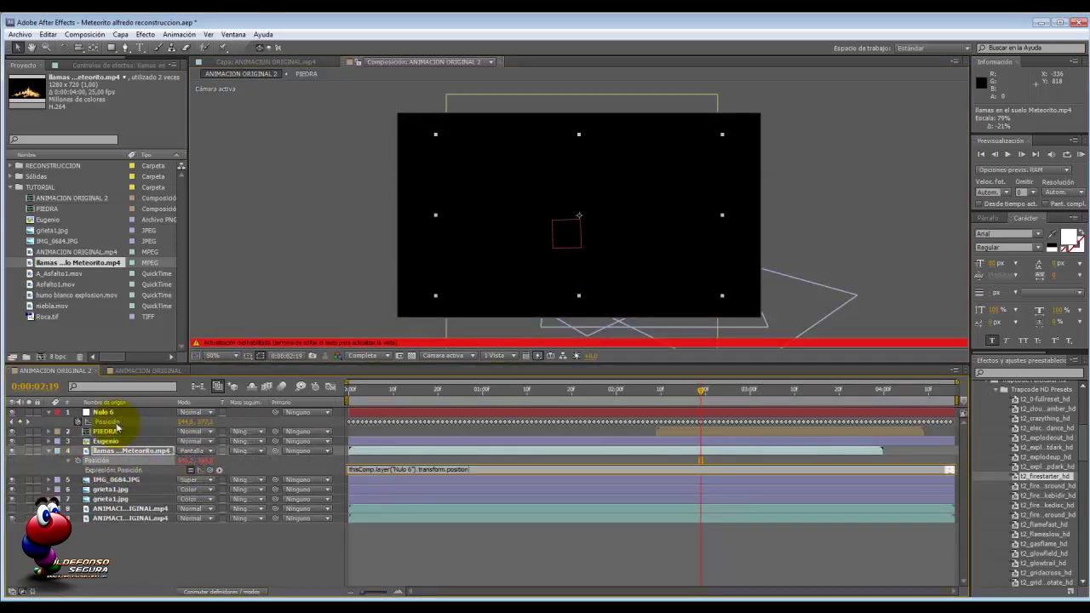
left_click(554, 517)
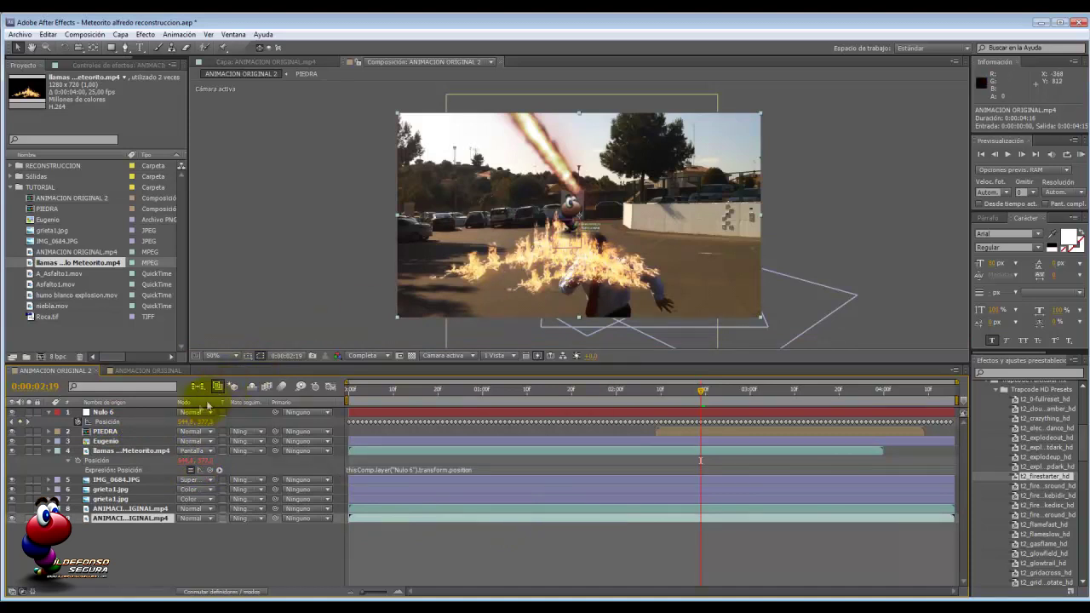
Adjust the flames layer's anchor point so the fire sits on the cracked ground around the impact at 0:00:03:00
left_click(57, 450)
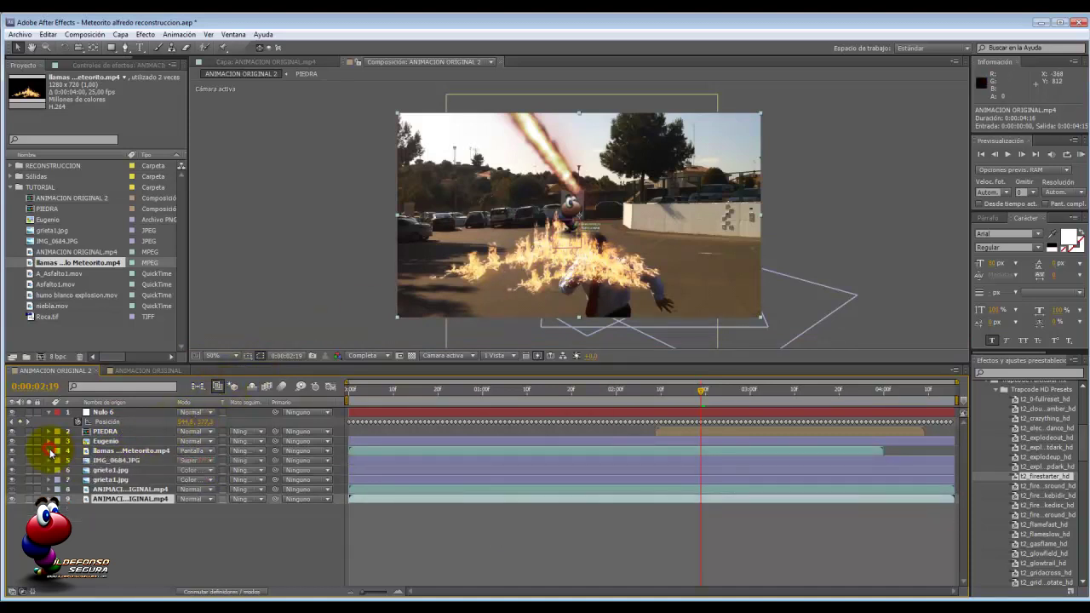
left_click(57, 451)
left_click_drag(183, 470, 17, 468)
left_click_drag(206, 471, 309, 463)
left_click_drag(704, 393, 748, 392)
left_click_drag(204, 469, 85, 456)
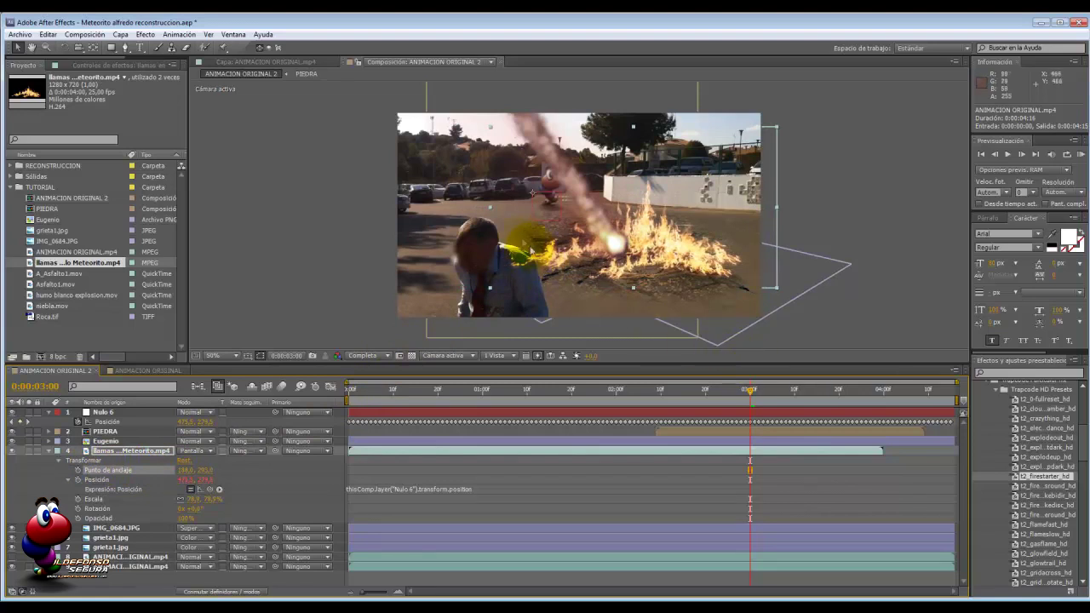
From 0:00:02:28, mask the flames layer with the Pen tool along the man's silhouette, keyframe the Mask Path and check the result
left_click_drag(749, 395, 741, 391)
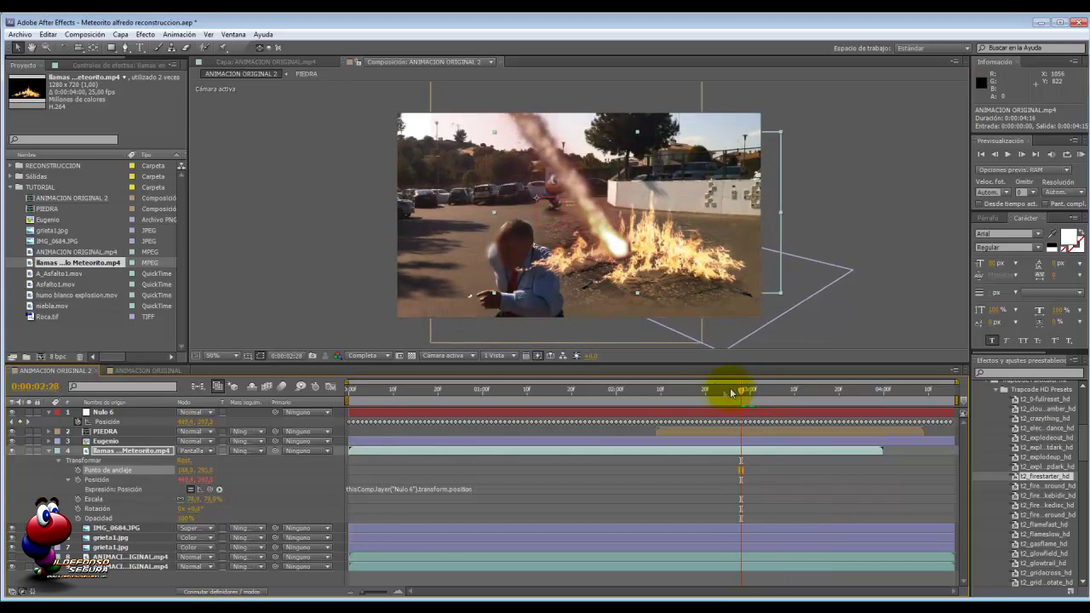
left_click(106, 450)
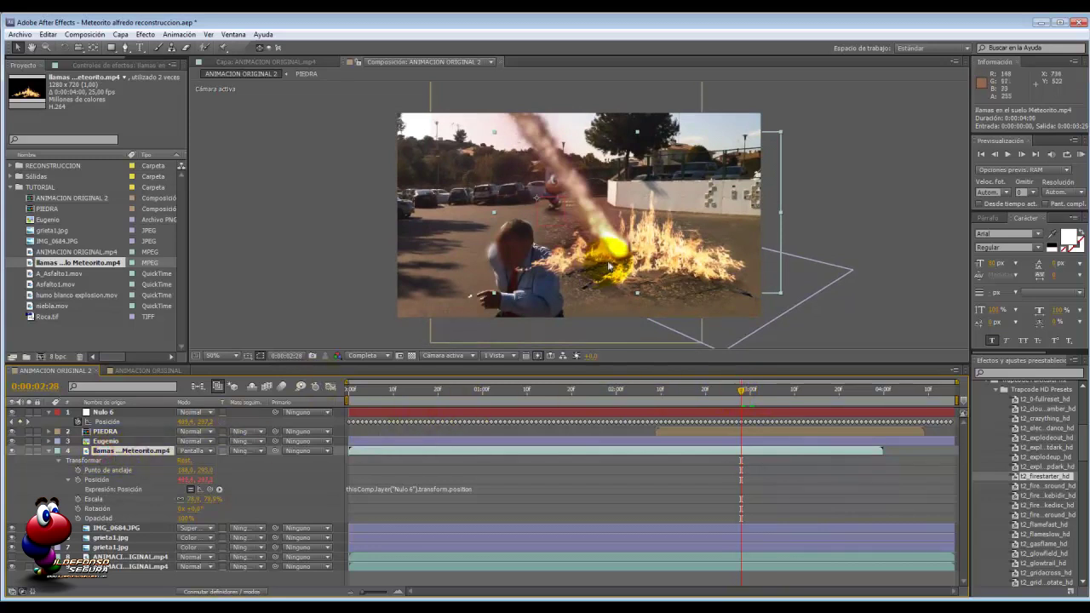
left_click(123, 47)
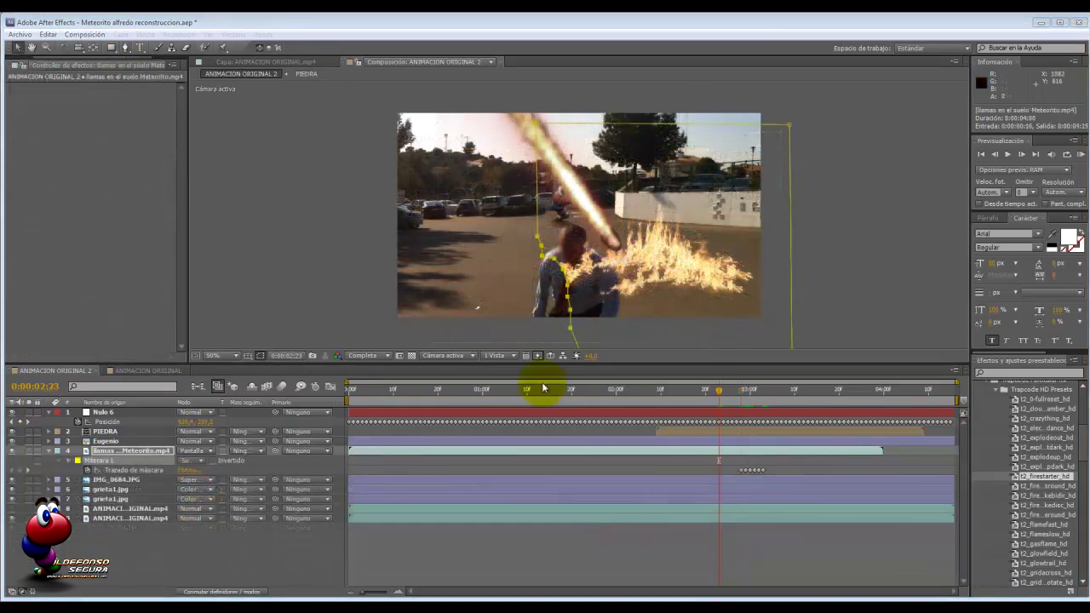
left_click_drag(717, 392, 739, 392)
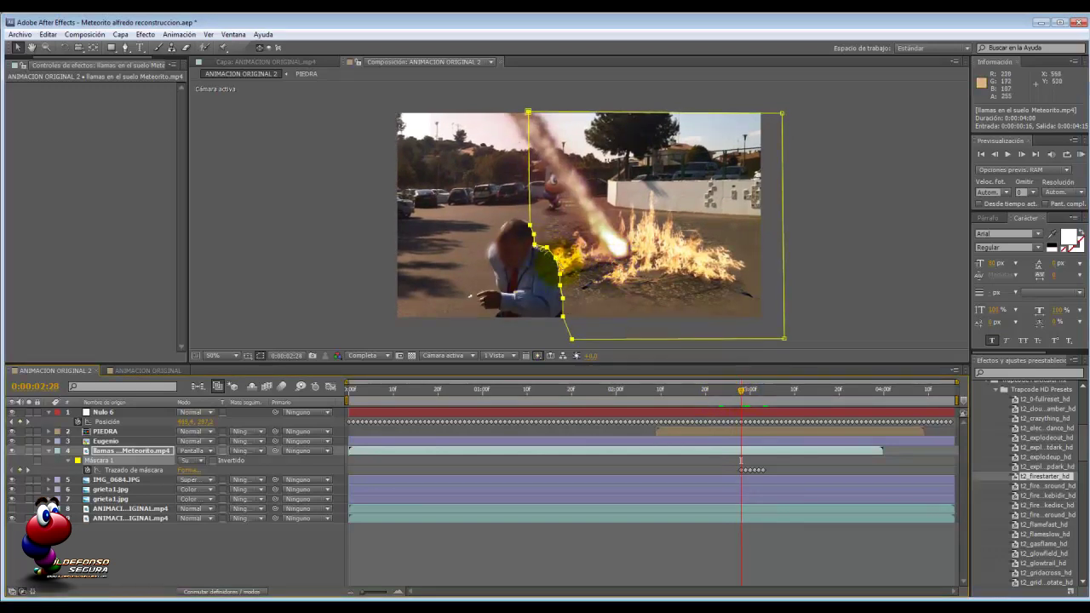
mouse_move(743, 394)
left_mouse_down()
mouse_move(763, 391)
mouse_move(741, 392)
left_mouse_up()
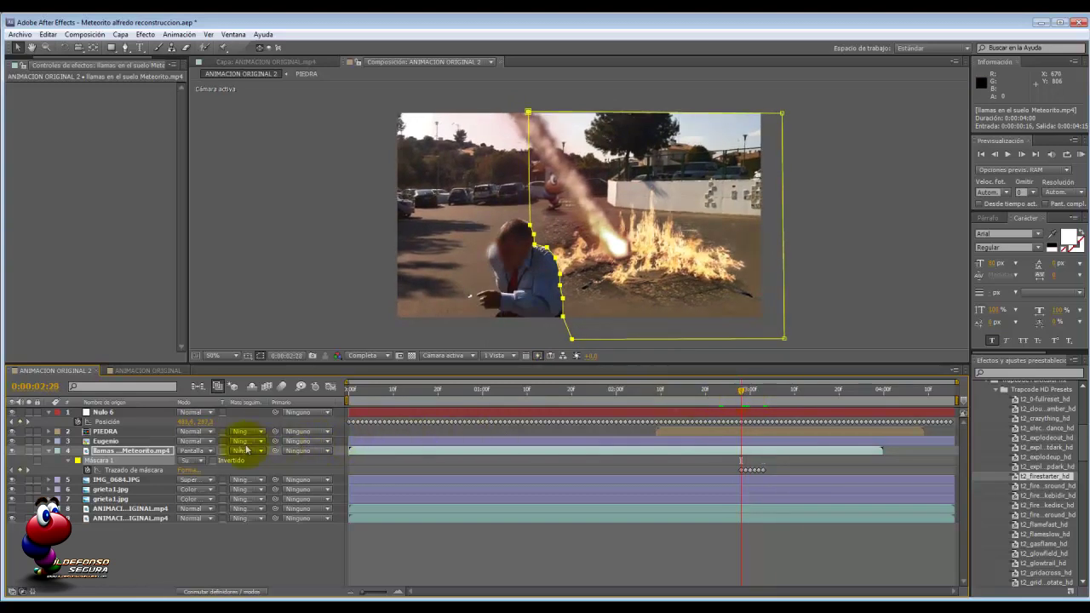
Keyframe the flames layer's Opacity at 100% at 0:00:02:28 and 0% at 0:00:02:27, and review the impact frames
left_click(138, 452)
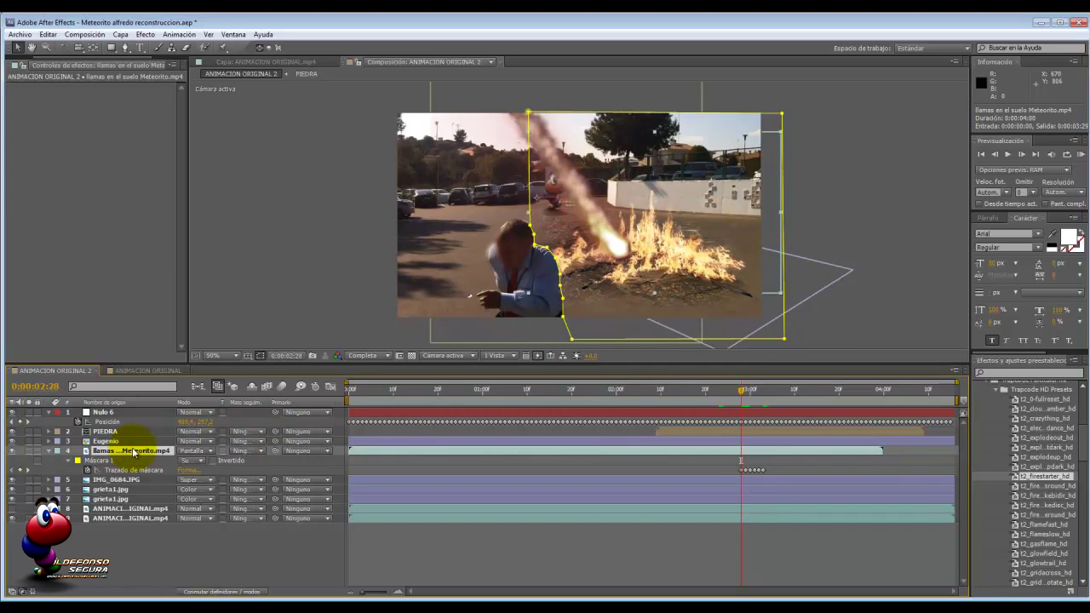
key("t")
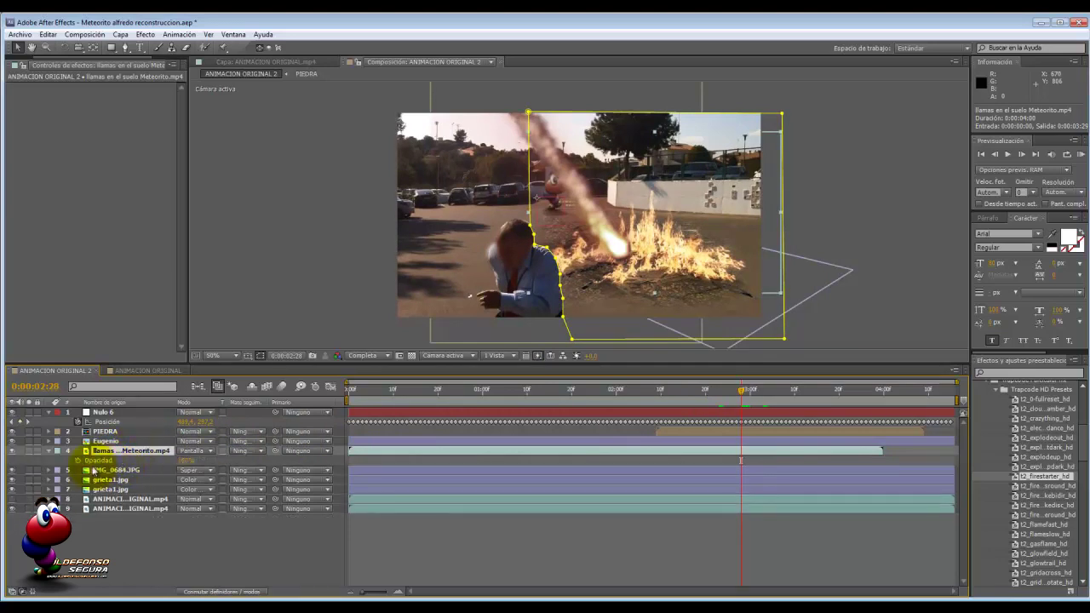
left_click(78, 460)
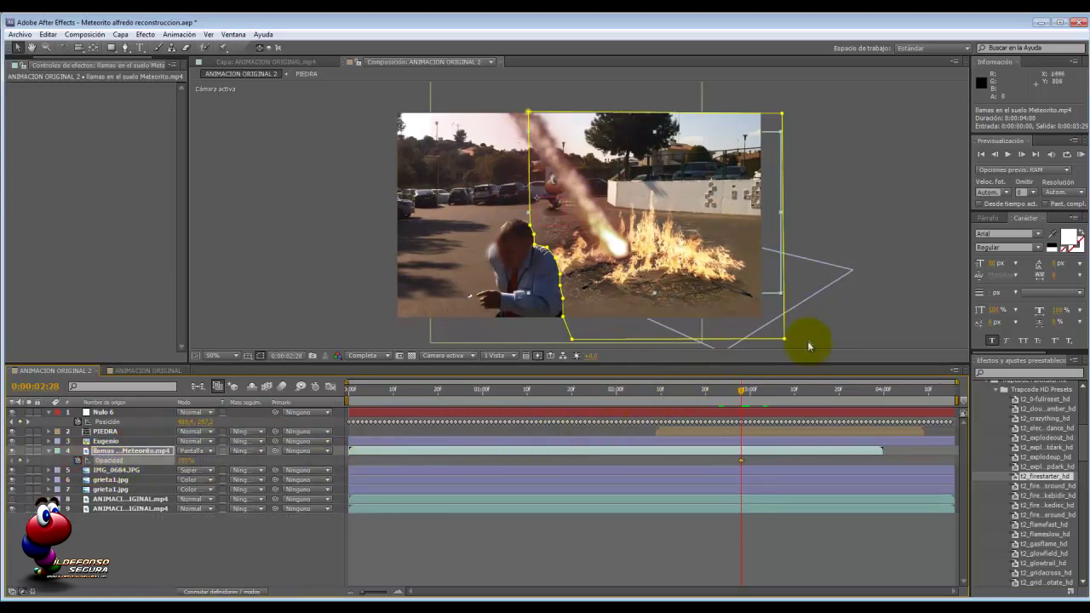
left_click(994, 155)
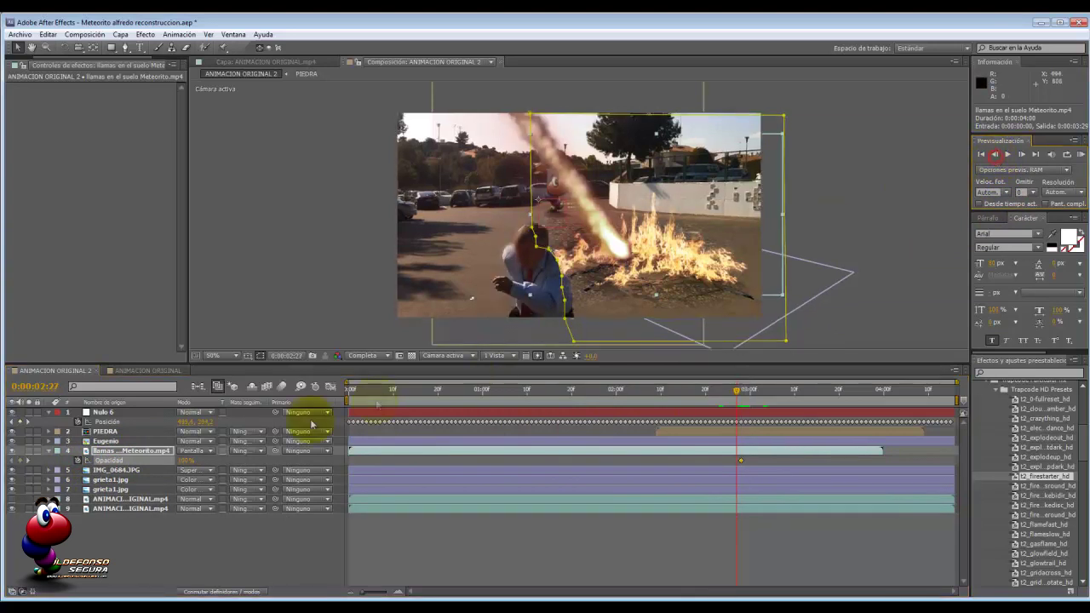
left_click(185, 460)
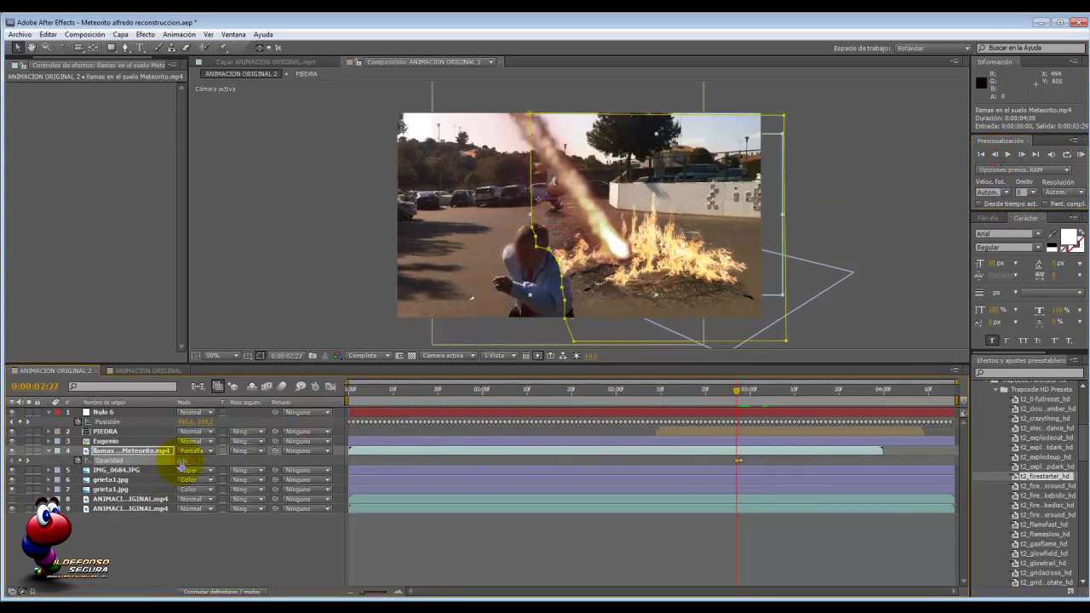
key("Return")
left_click(708, 393)
left_click_drag(708, 392, 758, 390)
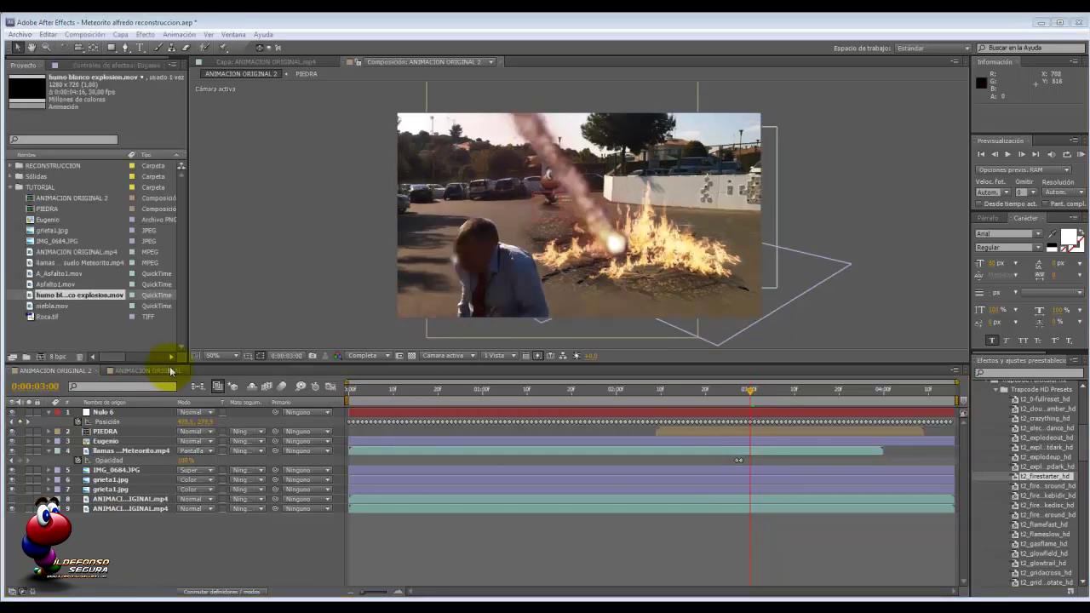
Add the white smoke explosion clip to the composition below IMG_0684.JPG and set its blend mode to Pantalla
left_click_drag(85, 299, 110, 474)
left_click(205, 480)
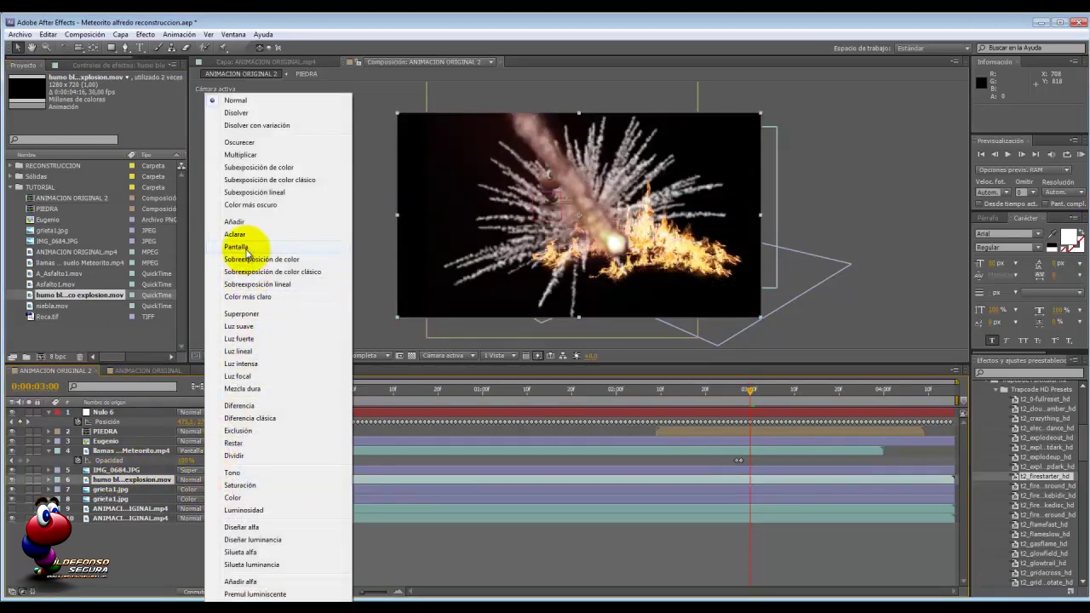
left_click(237, 247)
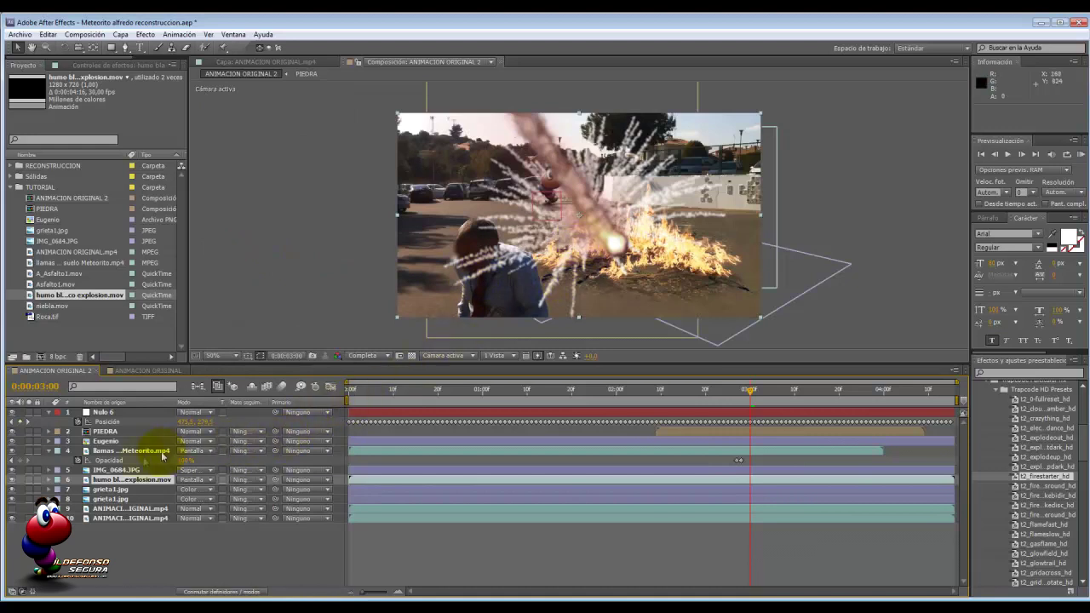
Link the white smoke explosion layer's Position to the Position of Nulo 6 with an expression
key("p")
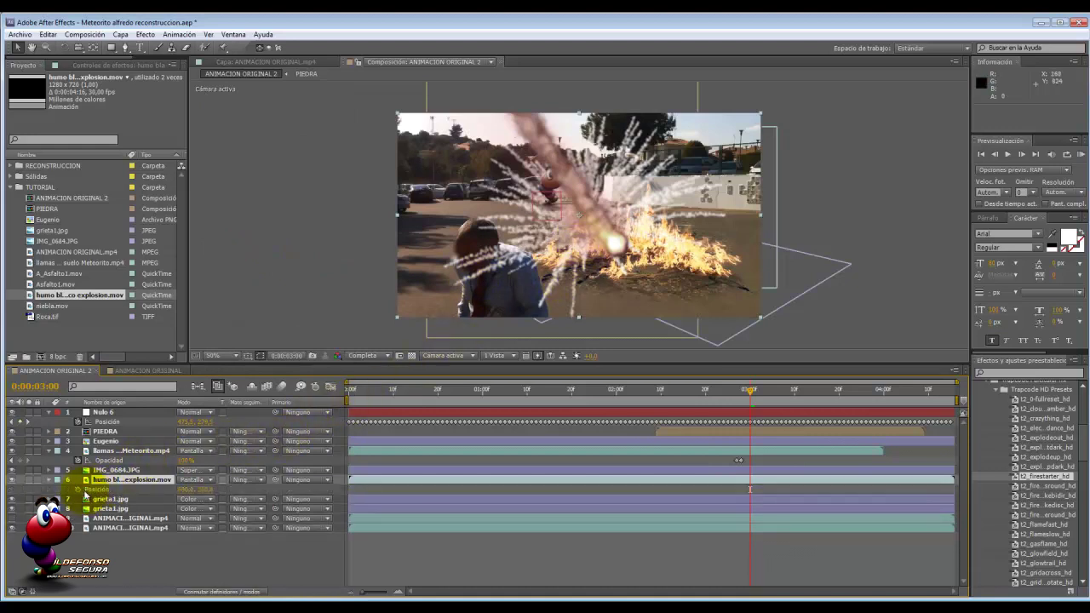
left_click(78, 491, "alt")
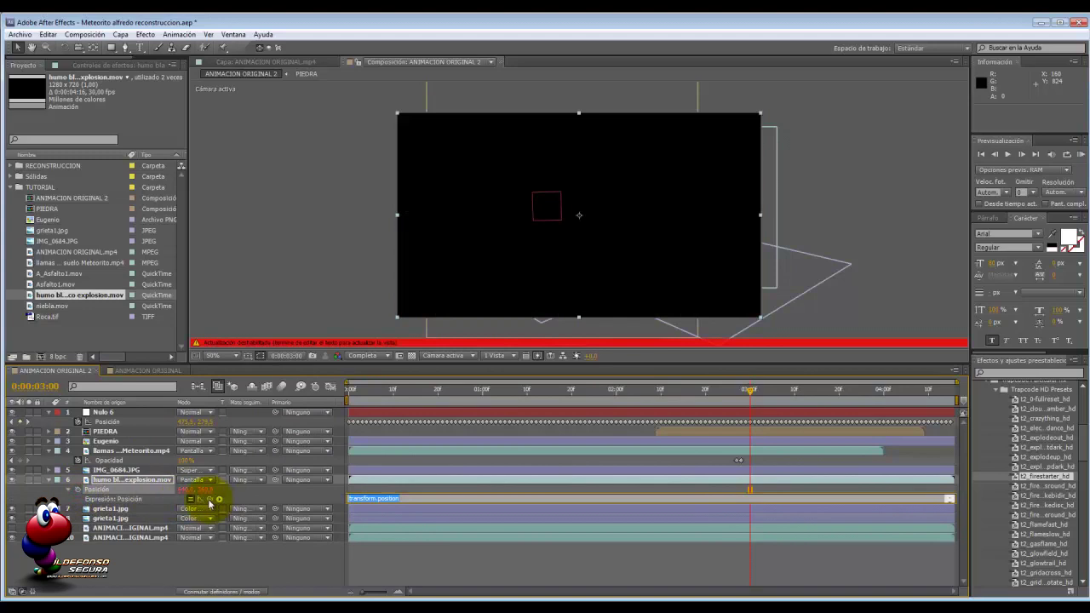
left_click_drag(195, 487, 109, 421)
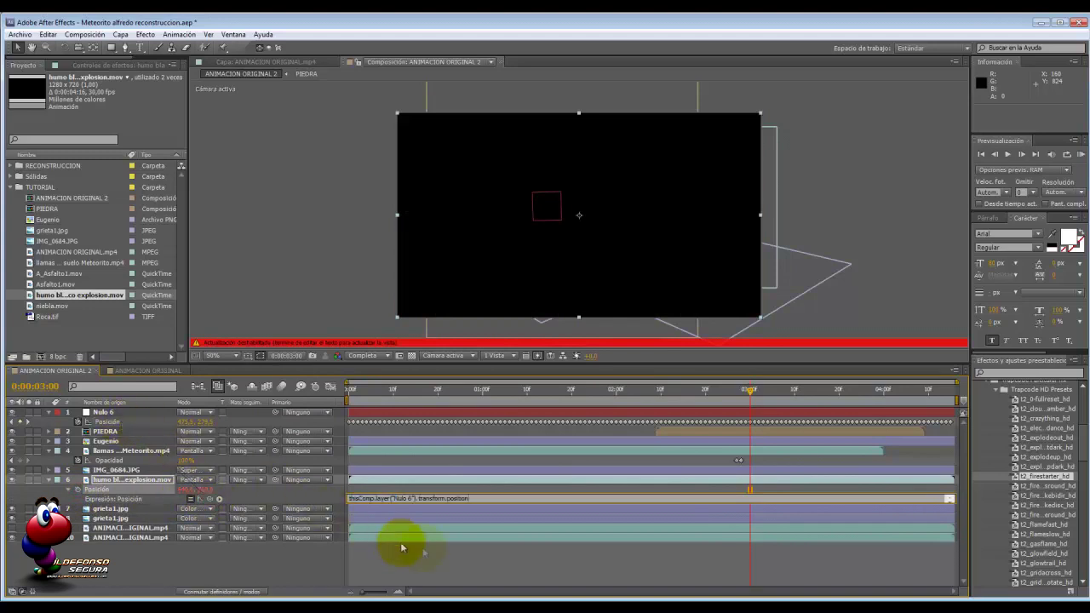
left_click(451, 554)
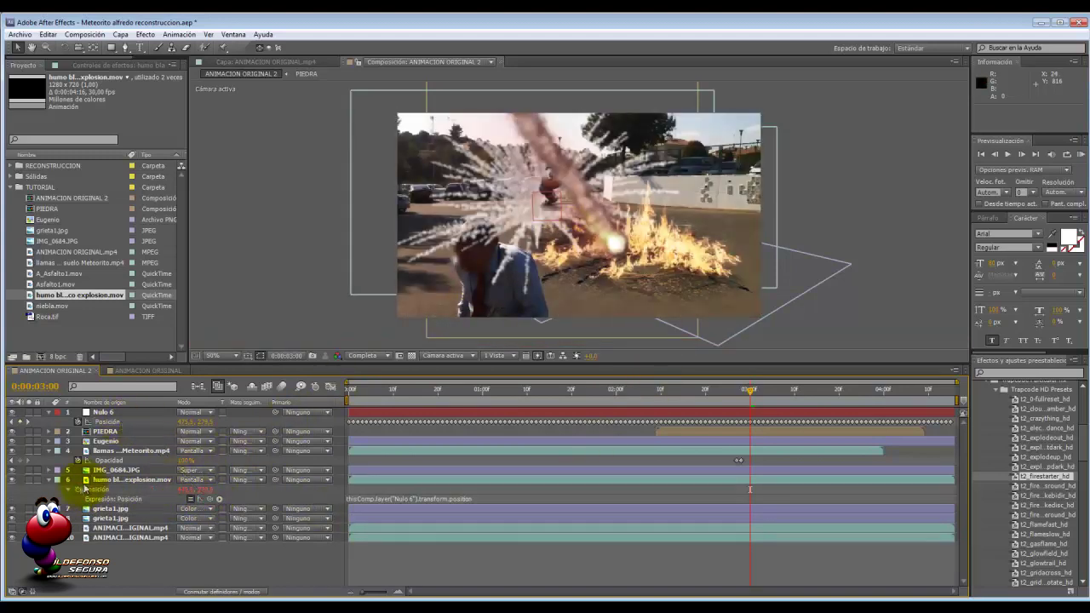
Adjust the smoke explosion layer's anchor point so the burst is centred on the meteorite's impact point at 0:00:02:28
left_click(49, 481)
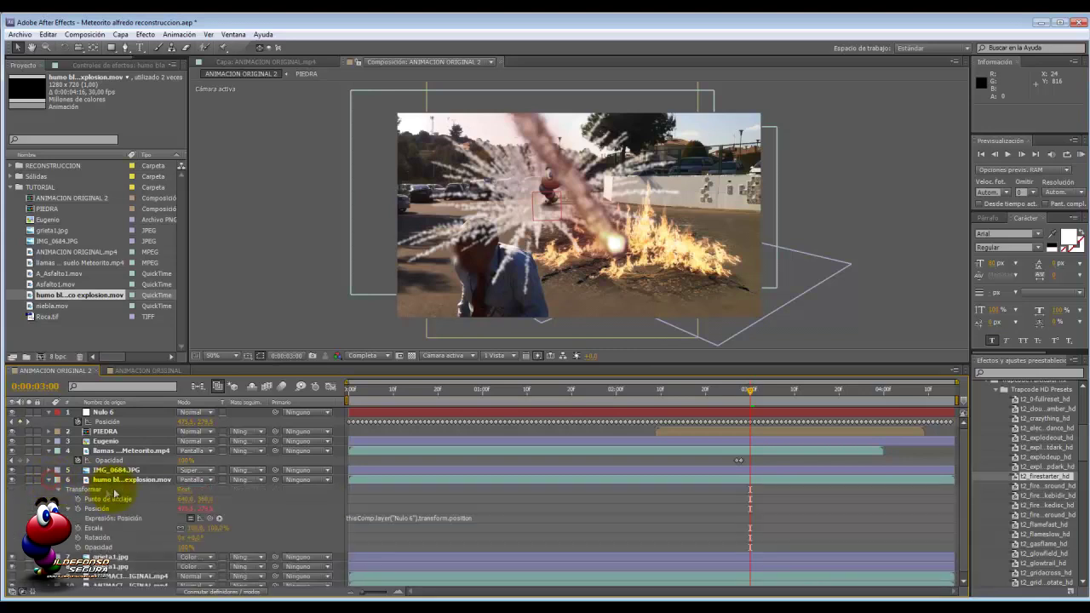
left_click_drag(183, 506, 39, 486)
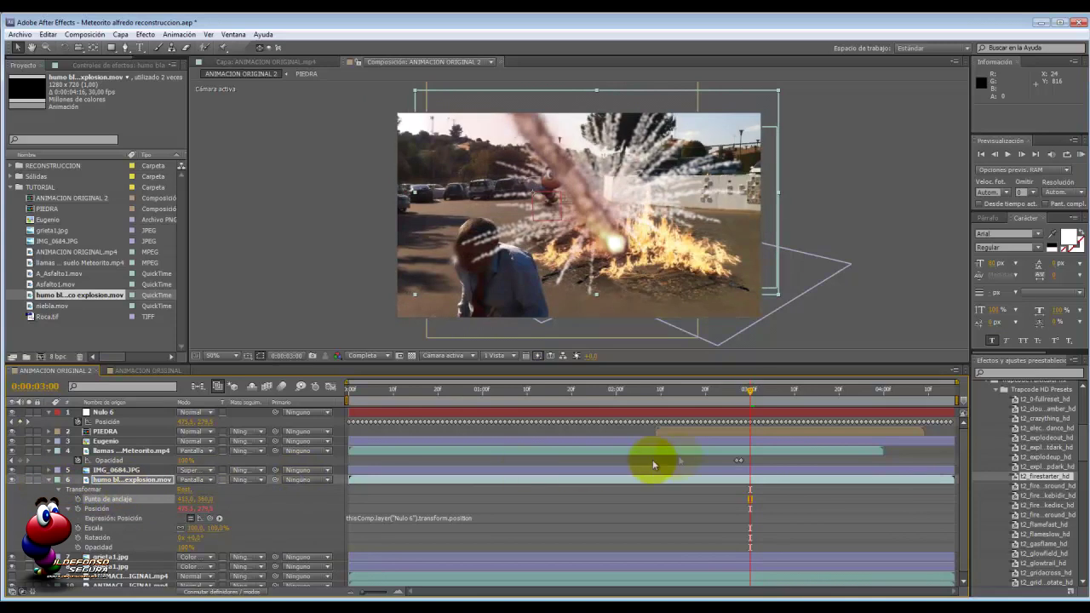
mouse_move(751, 392)
left_mouse_down()
mouse_move(733, 396)
mouse_move(742, 391)
left_mouse_up()
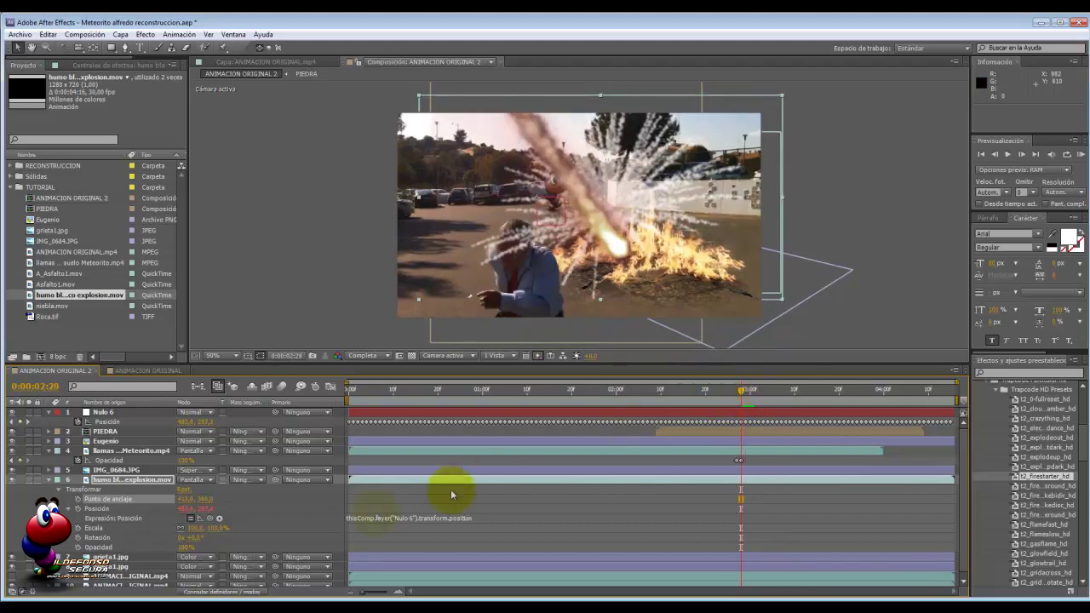
left_click_drag(205, 499, 110, 486)
left_click_drag(182, 499, 153, 490)
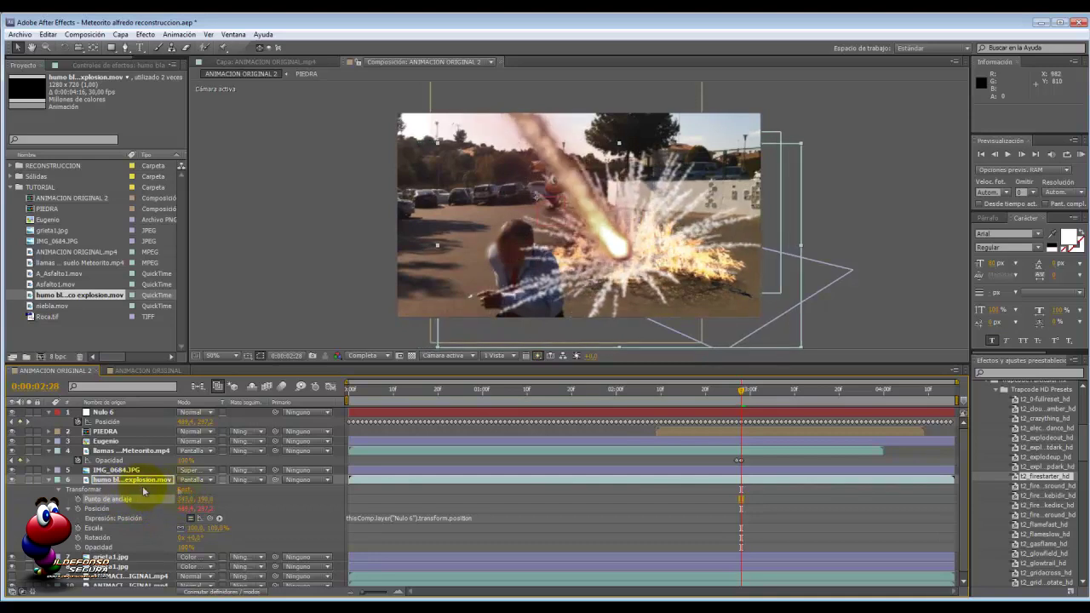
Shift the smoke explosion layer to start at 0:00:00:02 and check its timing around the impact
mouse_move(744, 393)
left_mouse_down()
mouse_move(729, 393)
mouse_move(742, 393)
left_mouse_up()
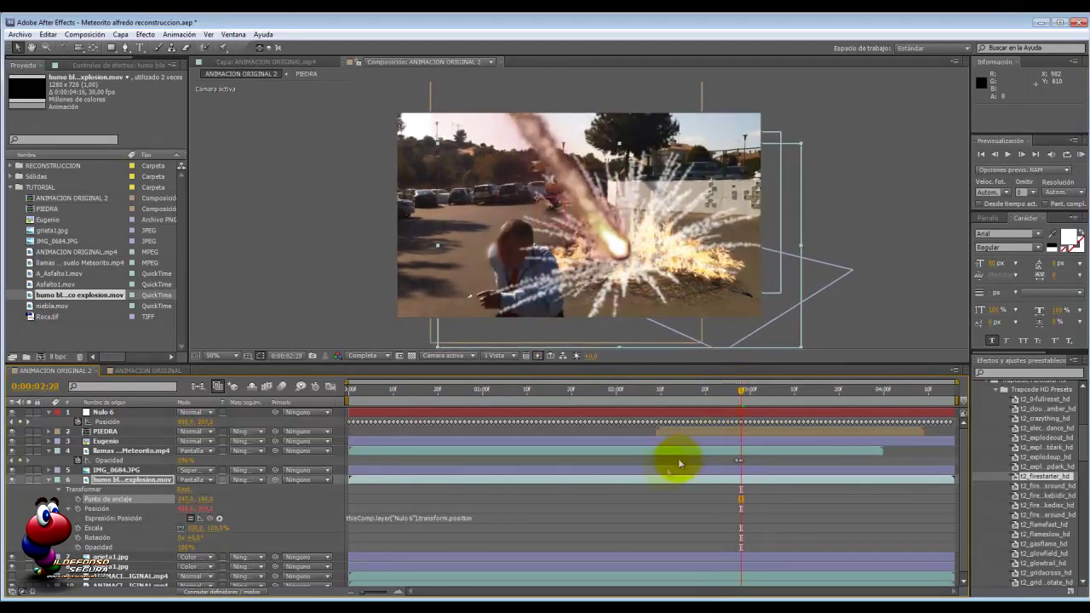
left_click_drag(630, 482, 646, 482)
mouse_move(742, 394)
left_mouse_down()
mouse_move(726, 394)
mouse_move(750, 397)
left_mouse_up()
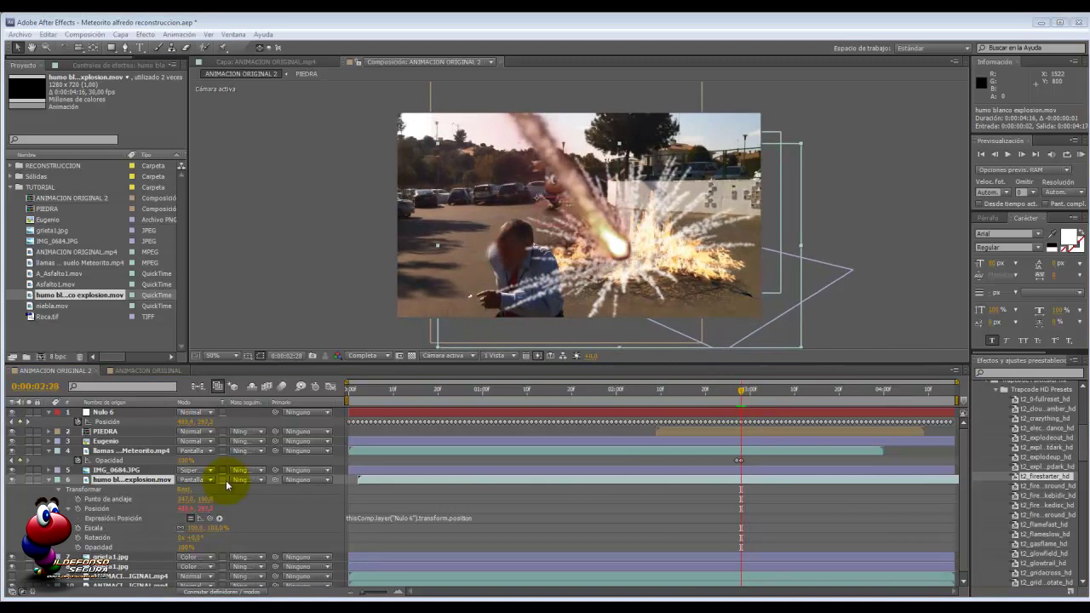
Keyframe the smoke explosion layer's Opacity at 100% at 0:00:02:28 and 0% at 0:00:03:28, then return to the impact frame
left_click(85, 547)
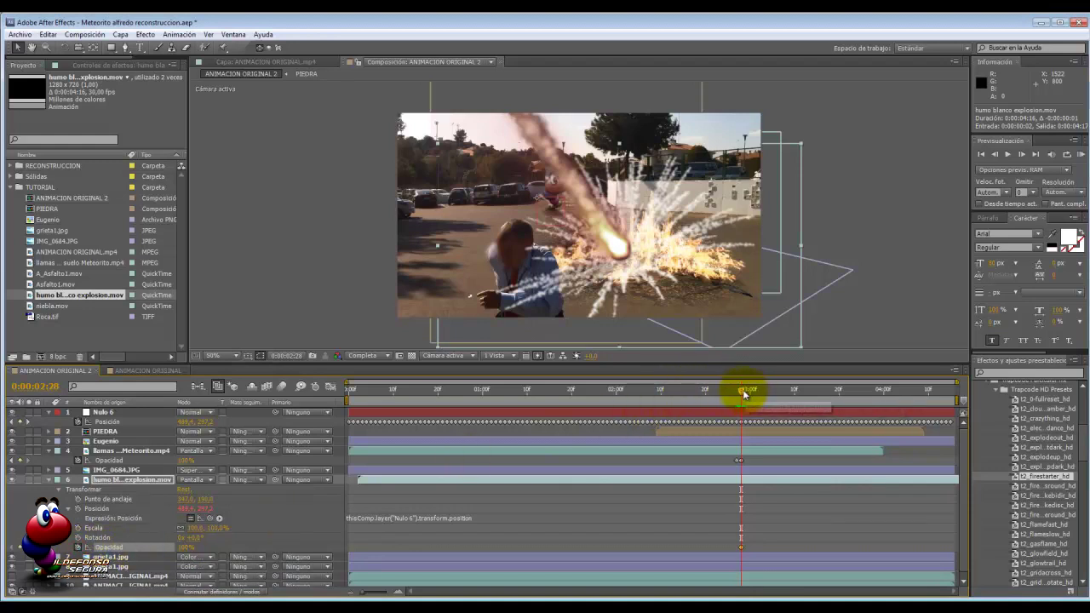
left_click_drag(743, 393, 875, 396)
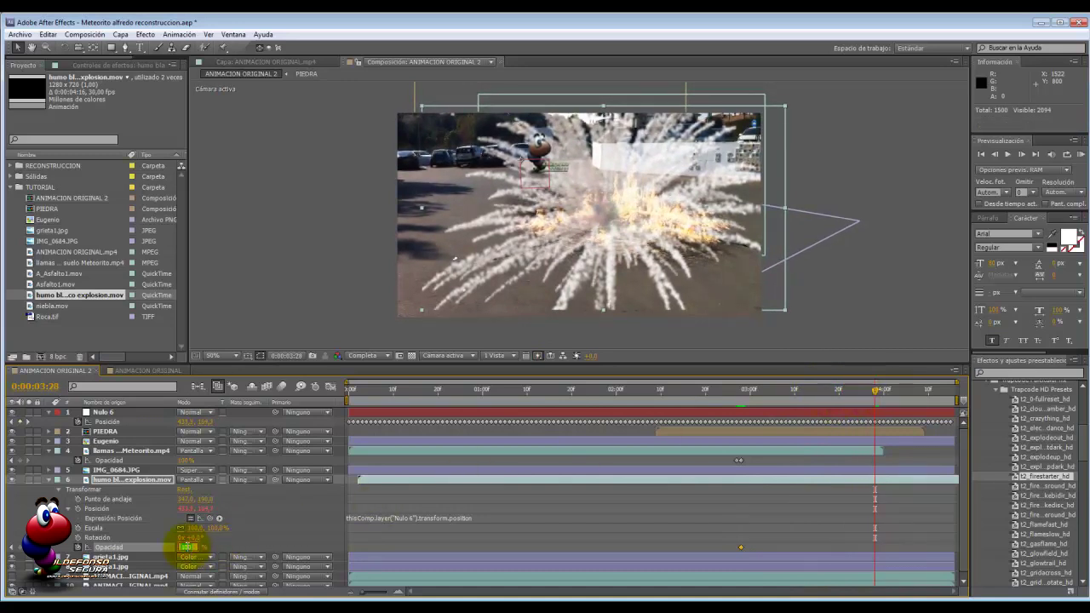
type("0")
key("Return")
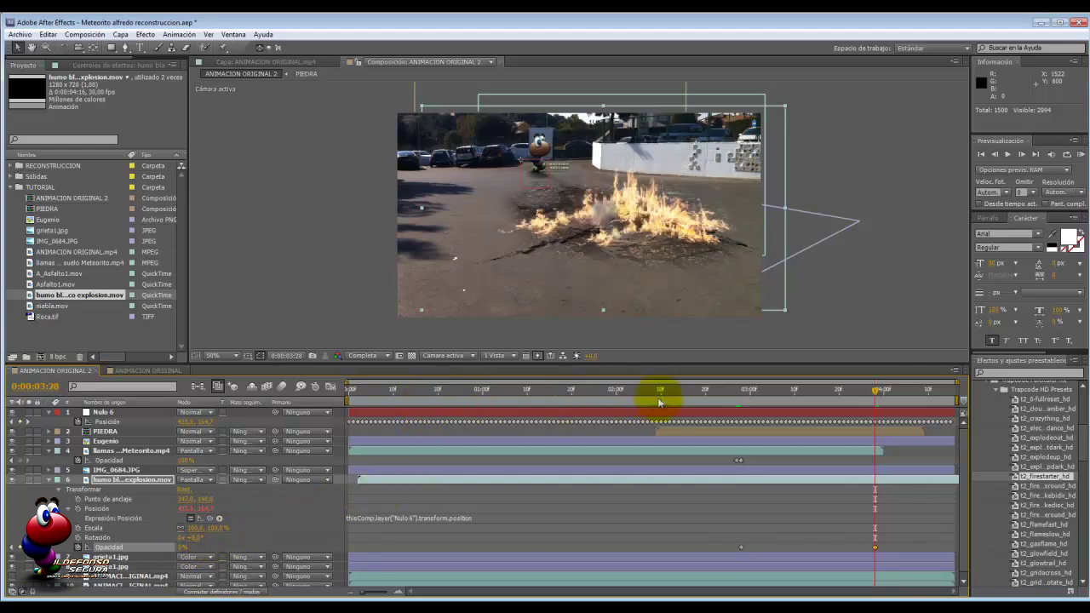
mouse_move(732, 390)
left_mouse_down()
mouse_move(845, 412)
mouse_move(740, 397)
left_mouse_up()
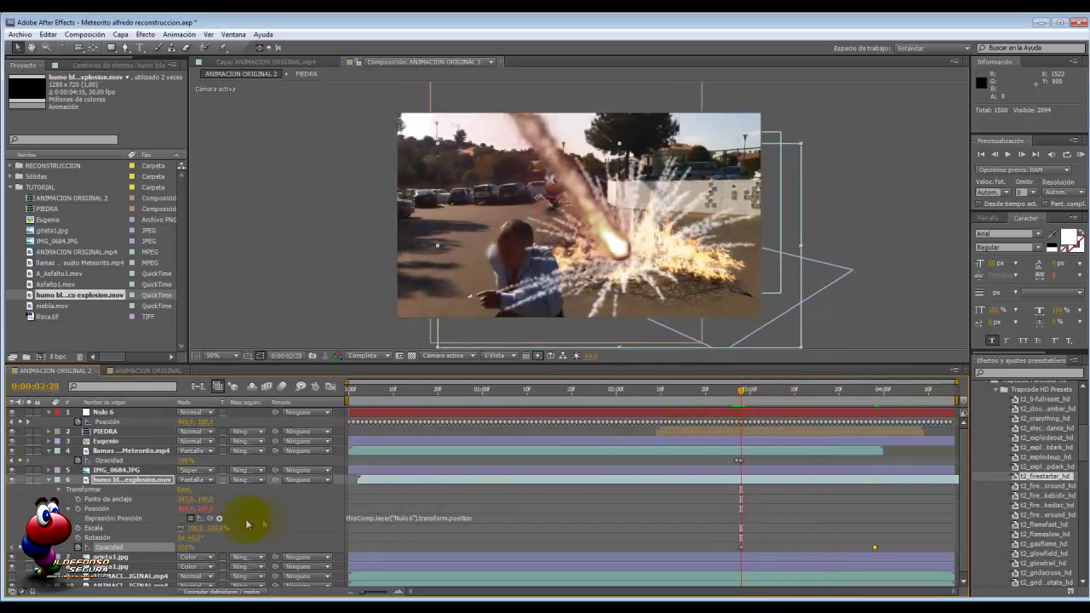
Apply Gaussian Blur (Desenfoque gaussiano) to the smoke explosion layer with a blurriness of 5
right_click(151, 485)
mouse_move(214, 256)
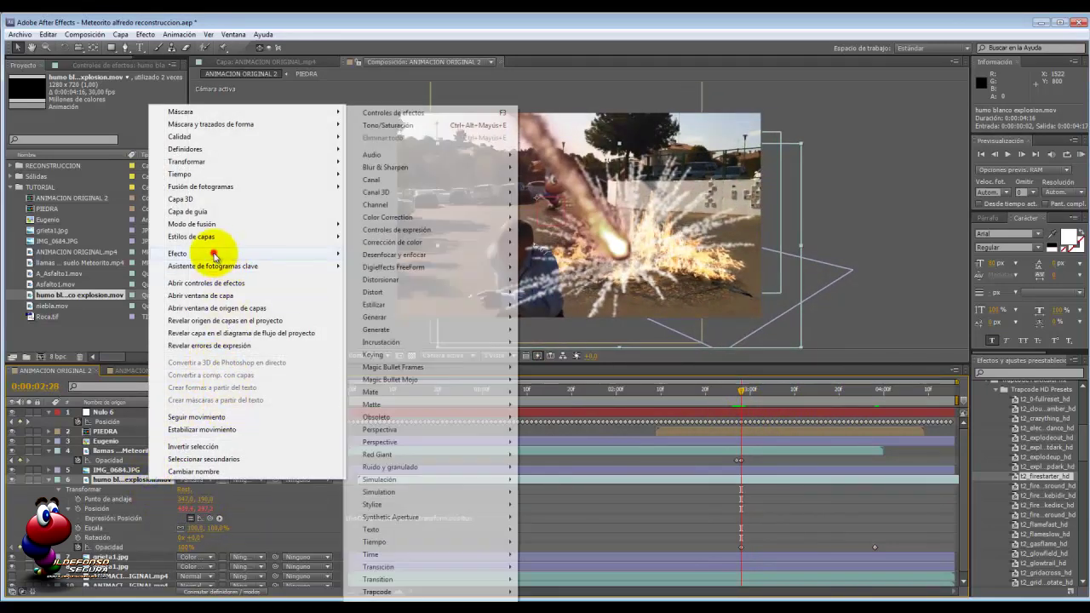
mouse_move(396, 257)
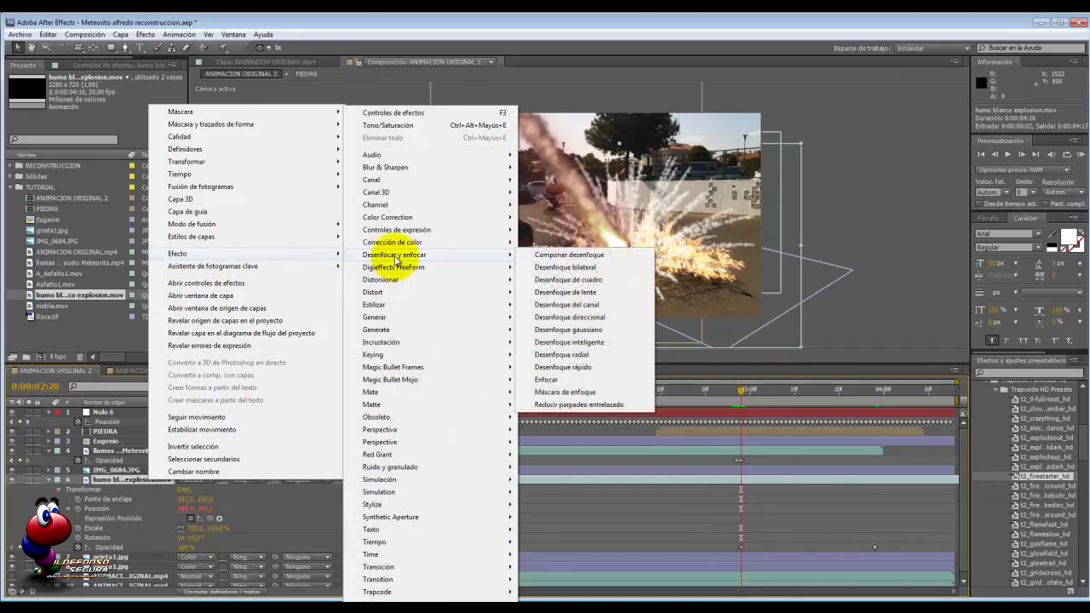
left_click(568, 329)
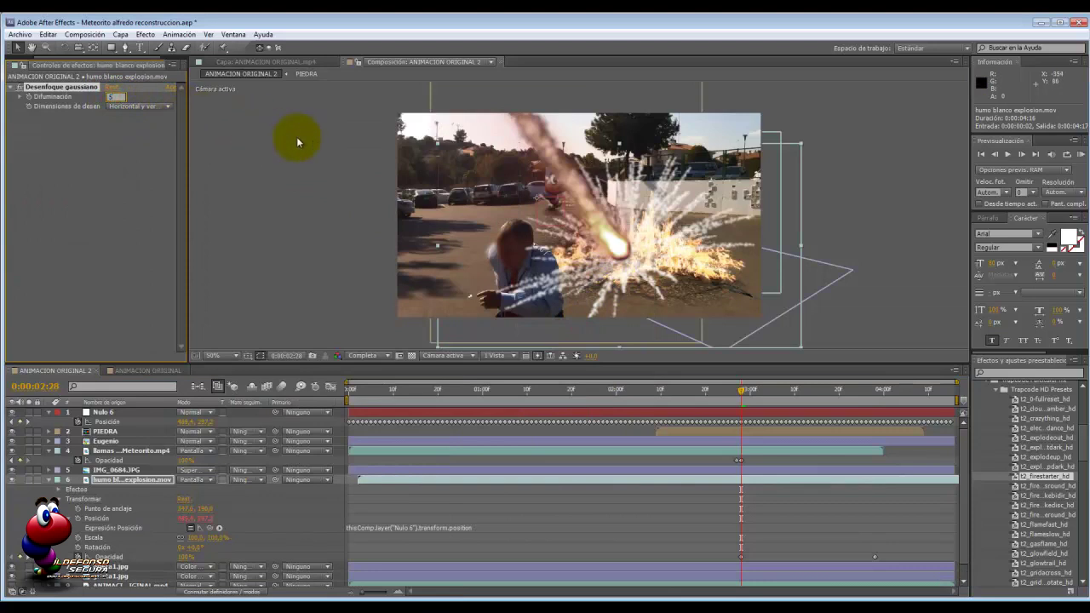
Add a Curves effect to the smoke explosion layer and warm its colour by adjusting the red and green channels and lowering blue
right_click(134, 479)
mouse_move(163, 254)
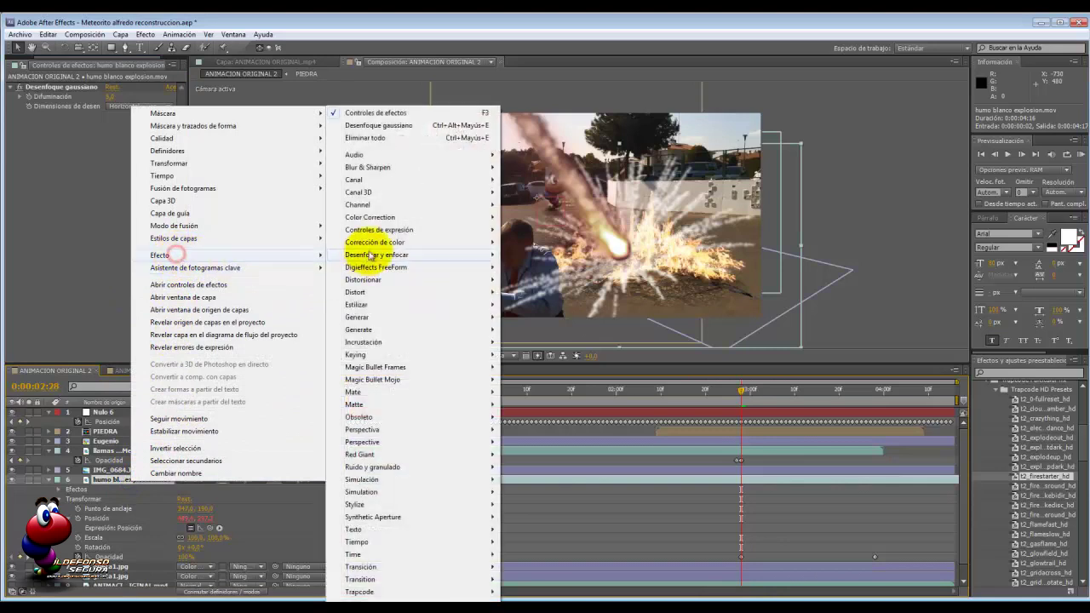
mouse_move(379, 245)
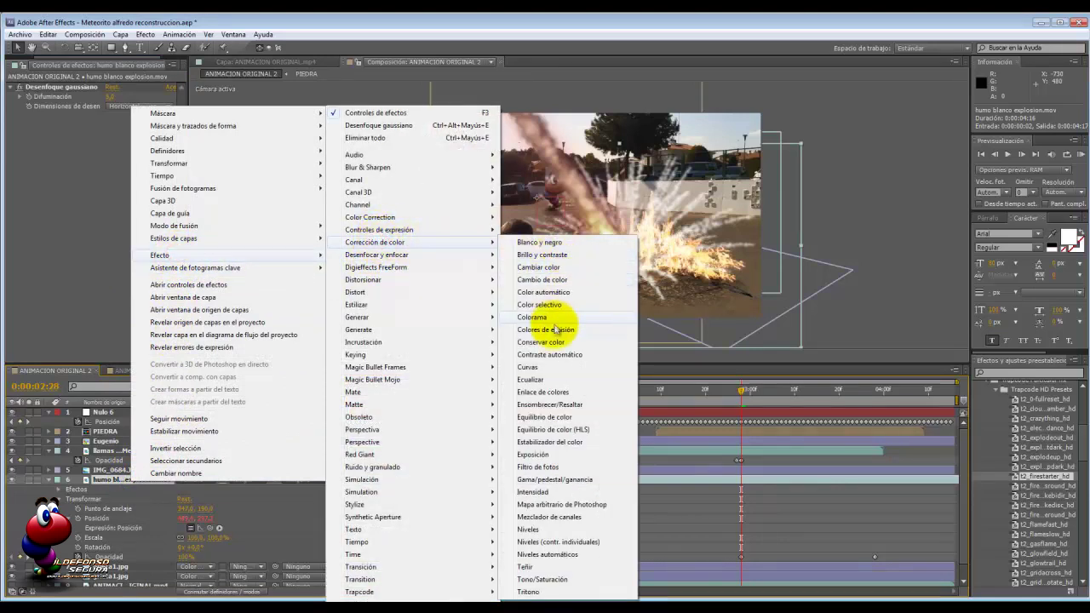
left_click(546, 368)
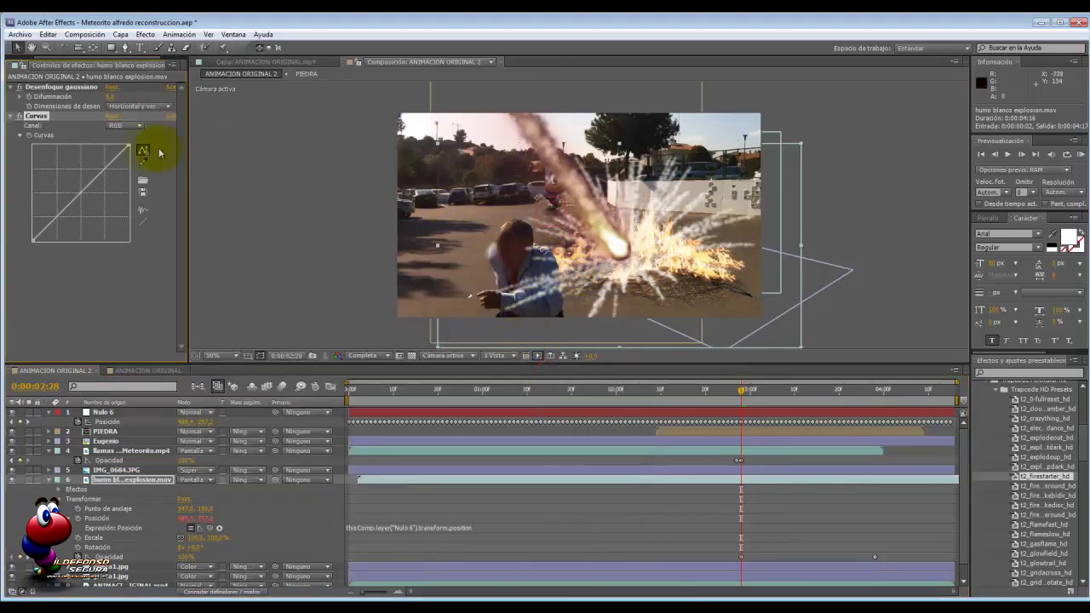
left_click(138, 126)
left_click(132, 150)
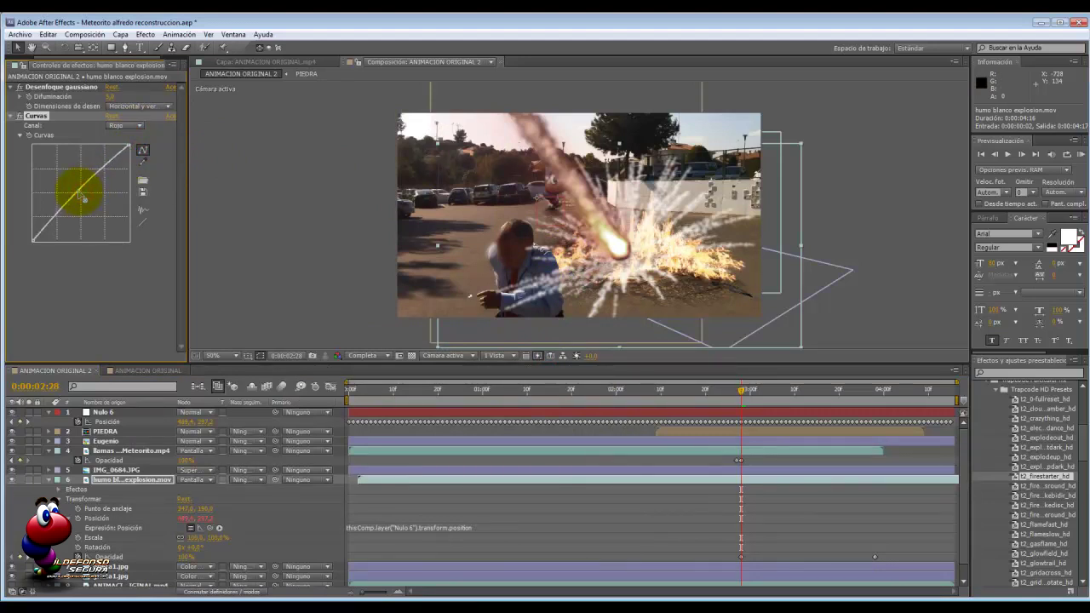
left_click(128, 126)
left_click(128, 161)
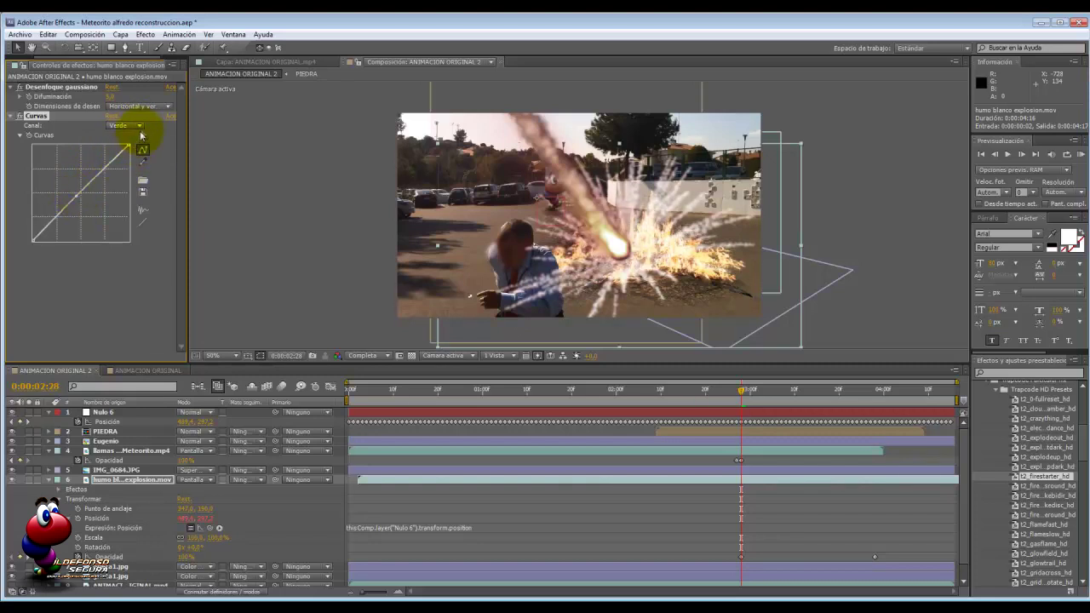
left_click(138, 127)
left_click(128, 172)
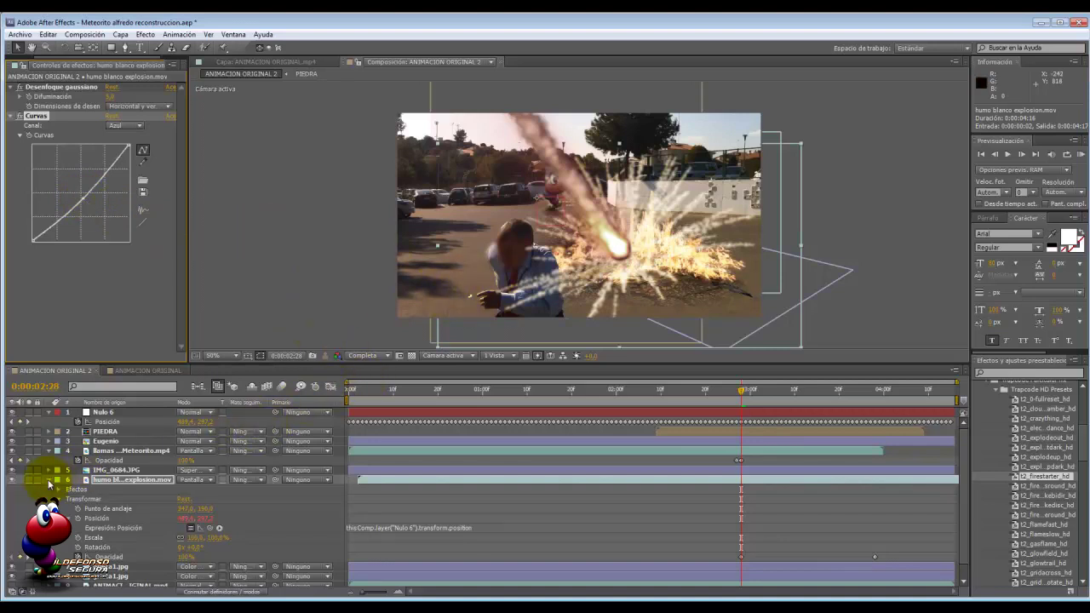
Review the smoke explosion and its animated mask around the man across the frames following the impact
left_click(49, 481)
left_click_drag(715, 394, 809, 390)
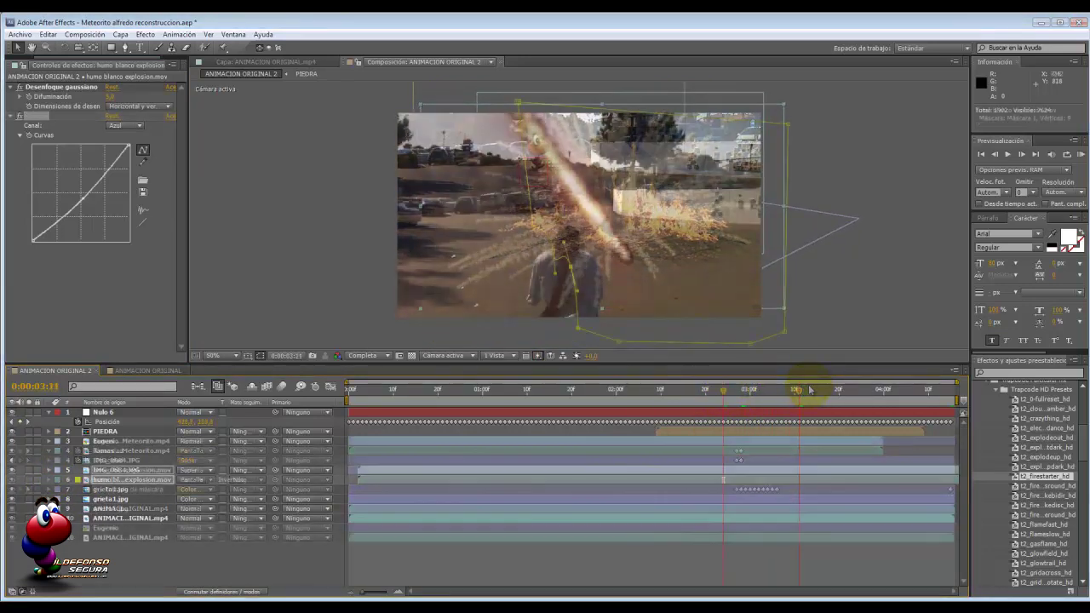
left_click_drag(810, 385, 766, 393)
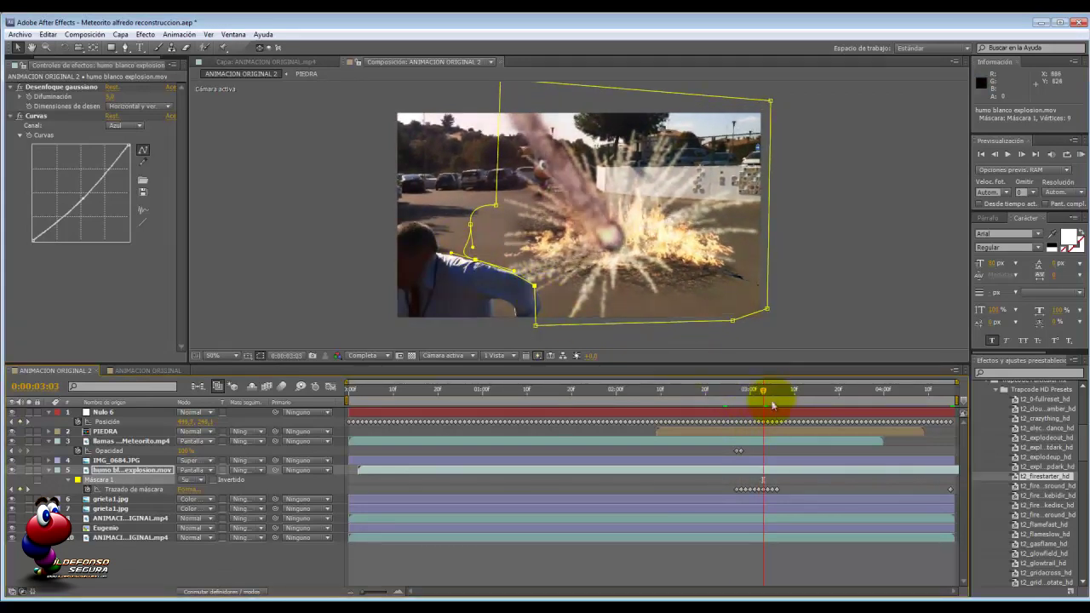
mouse_move(769, 393)
left_mouse_down()
mouse_move(707, 389)
mouse_move(754, 390)
left_mouse_up()
left_click(307, 566)
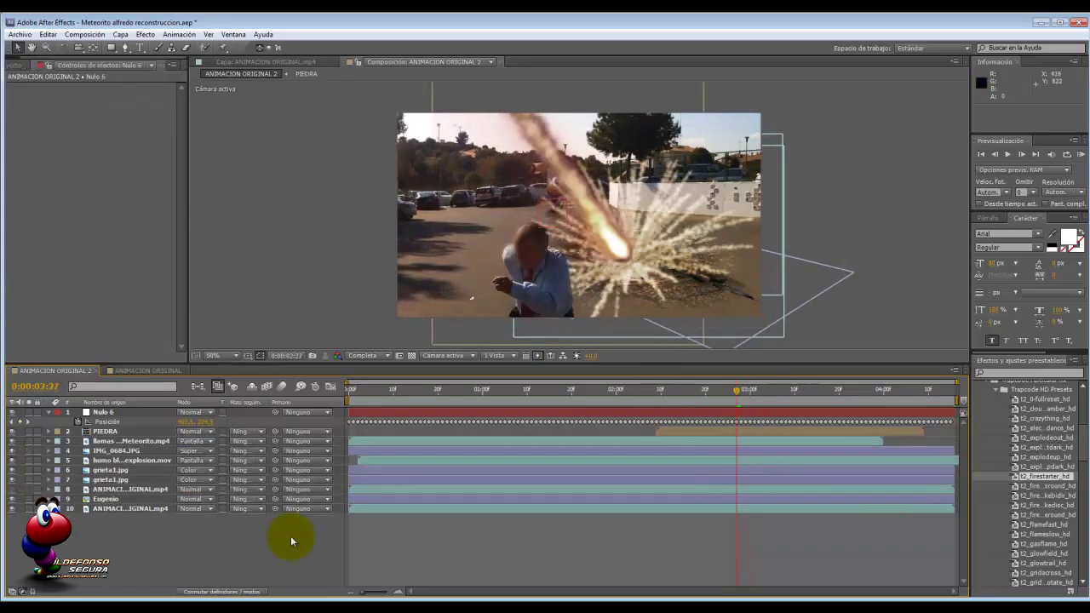
Move the smoke explosion layer above PIEDRA in the layer stack and check the frames up to 0:00:03:05
left_click(123, 459)
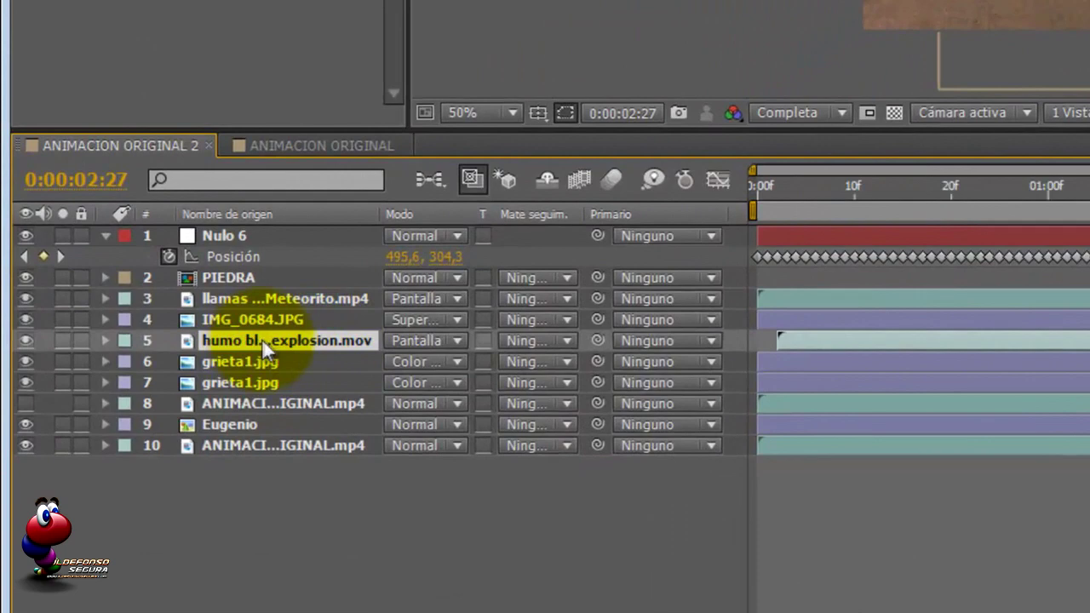
left_click_drag(270, 338, 268, 268)
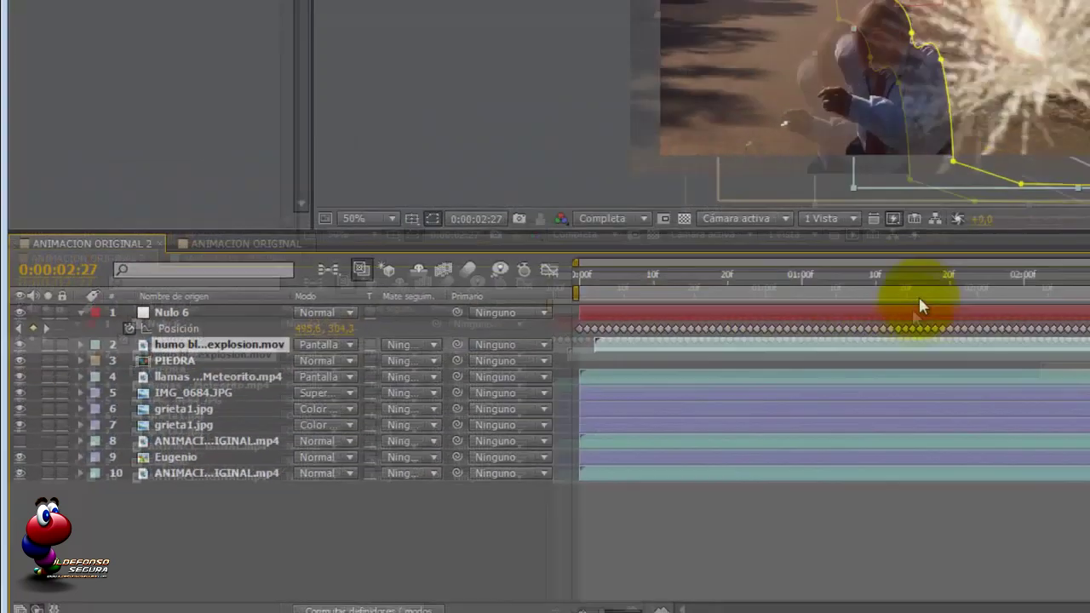
left_click_drag(735, 389, 772, 400)
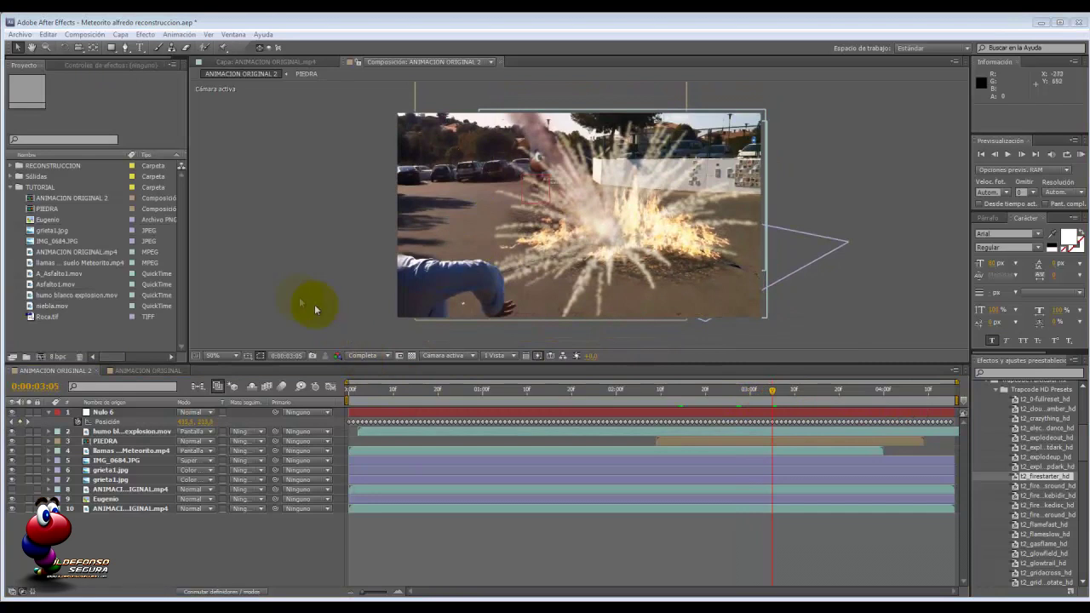
Create a new composition from Asfalto1.mov and place A_Asfalto1.mov above it
left_click(61, 285)
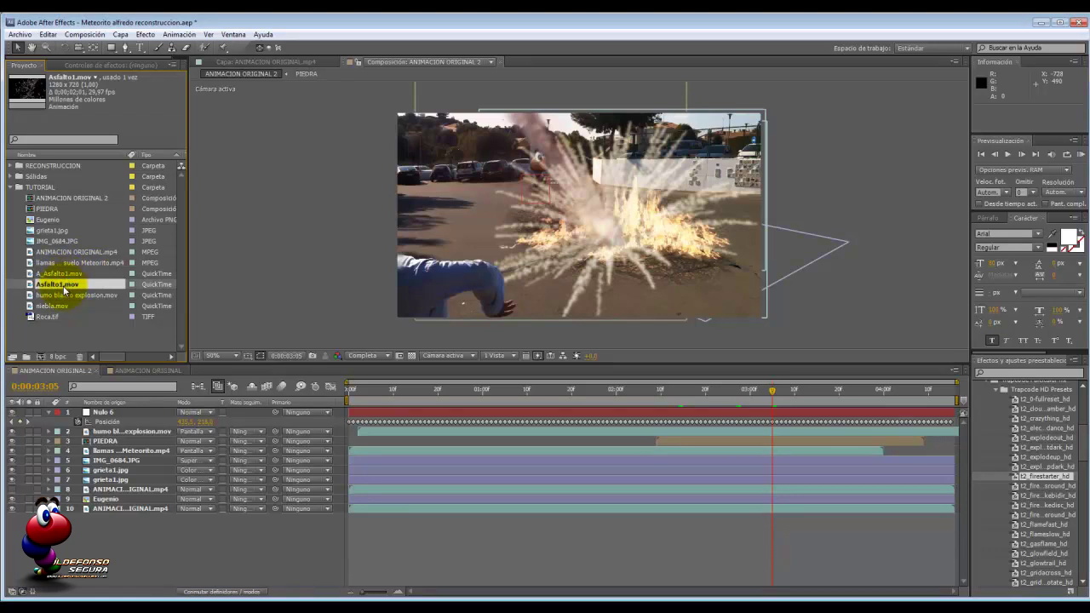
left_click_drag(64, 289, 40, 355)
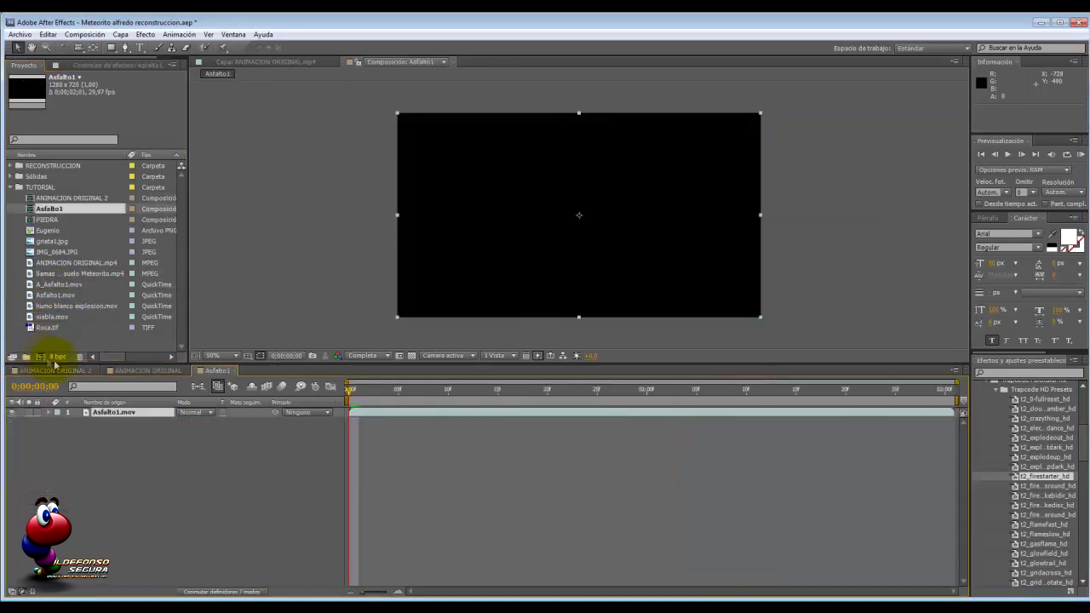
left_click(52, 296)
left_click_drag(65, 285, 56, 420)
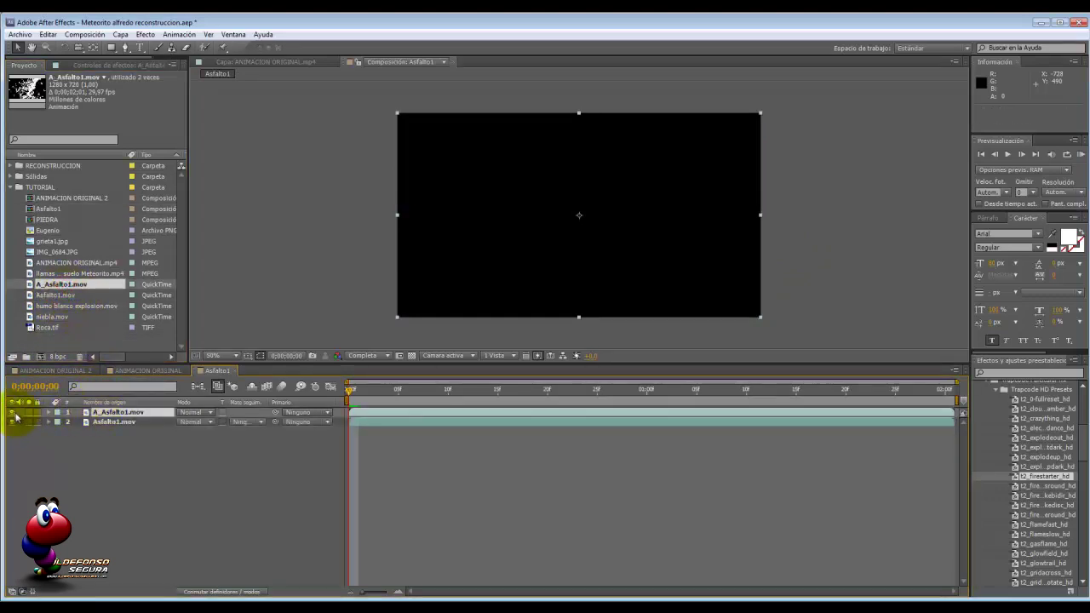
Hide the A_Asfalto1.mov layer and toggle the transparency grid to inspect the Asfalto1.mov debris at 0;00;00;20
left_click(98, 421)
left_click_drag(352, 394, 547, 397)
left_click(412, 355)
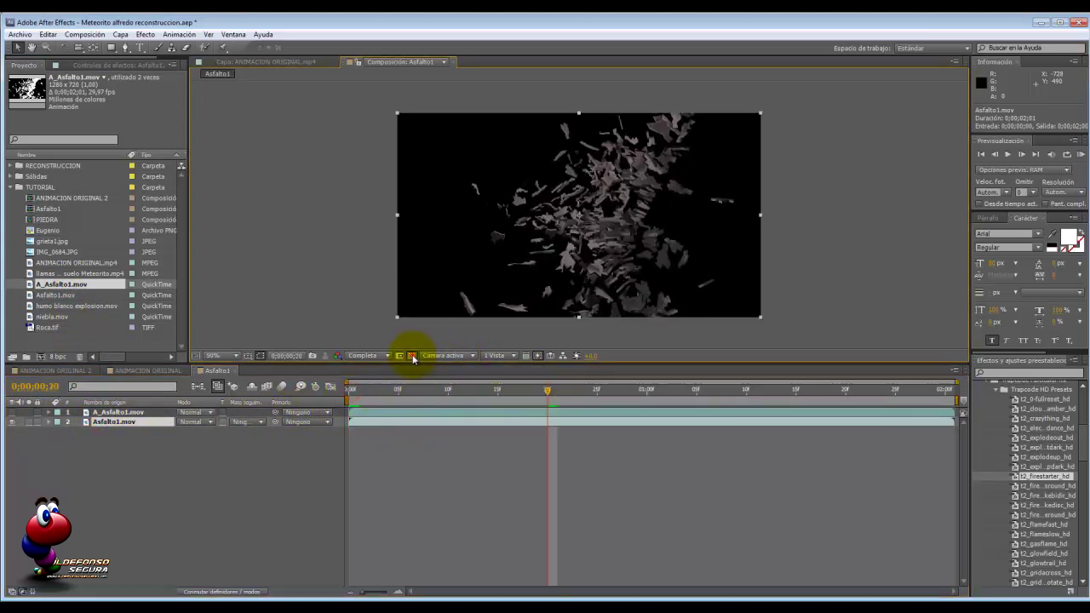
Show the A_Asfalto1.mov layer, set it as the luminance matte of Asfalto1.mov, and check the cut-out debris at 0;00;00;21
left_click(12, 422)
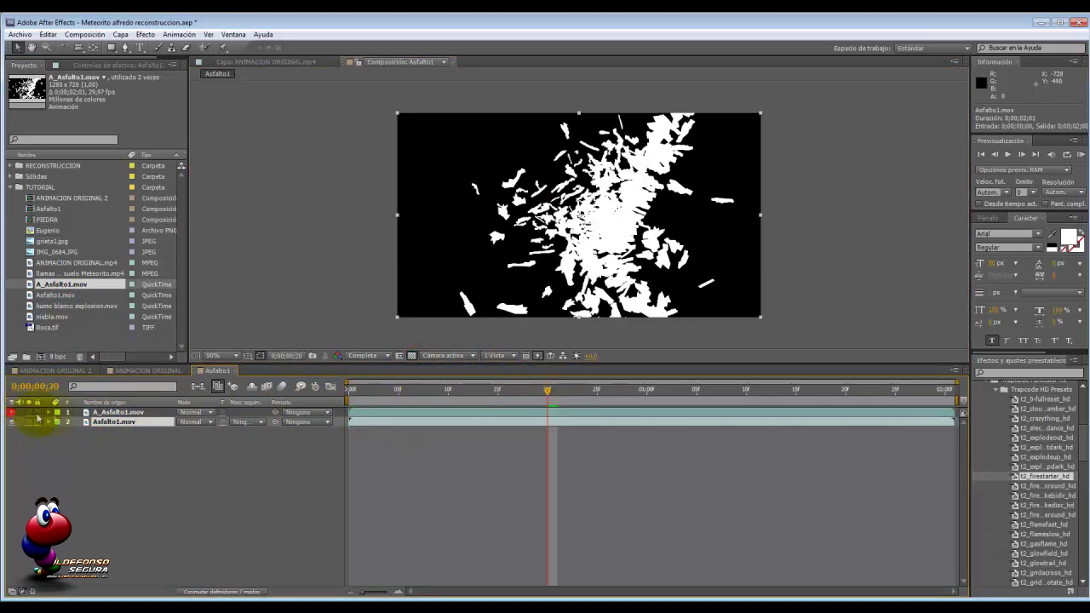
left_click(259, 423)
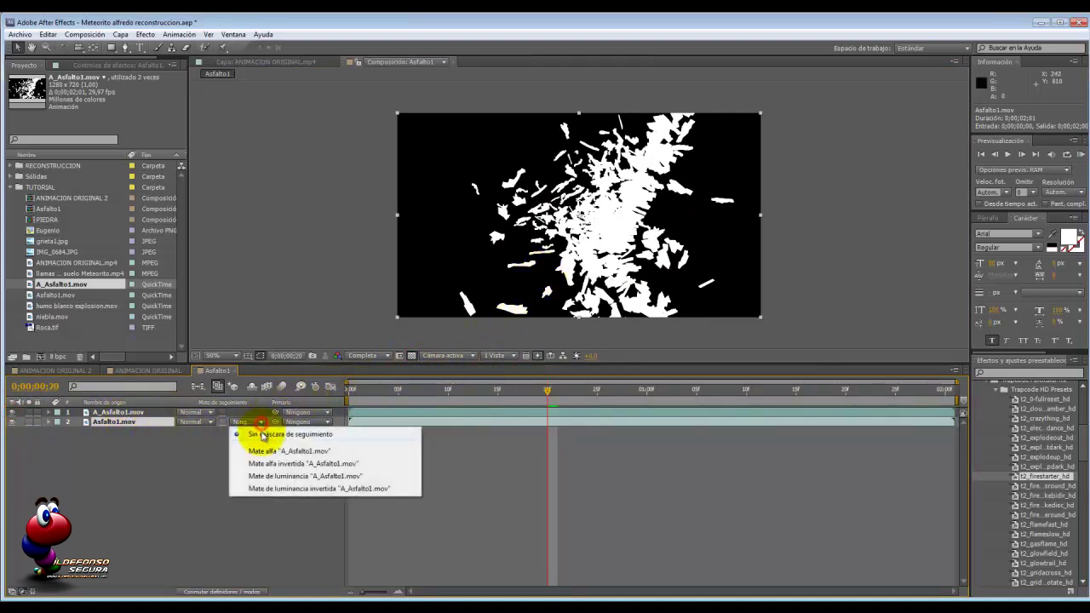
left_click(283, 479)
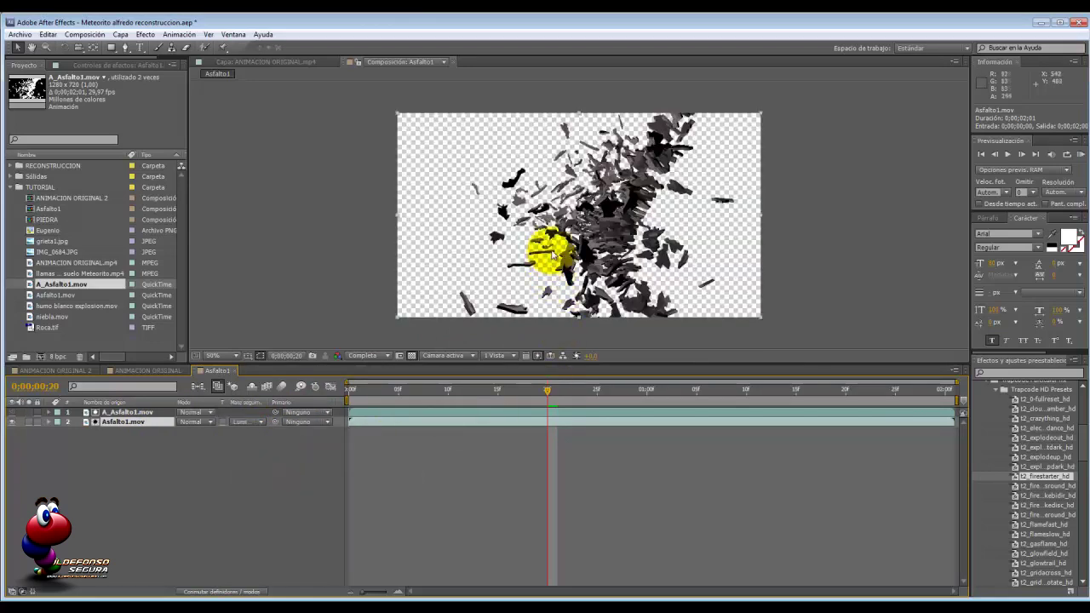
left_click(523, 392)
left_click_drag(524, 392, 558, 392)
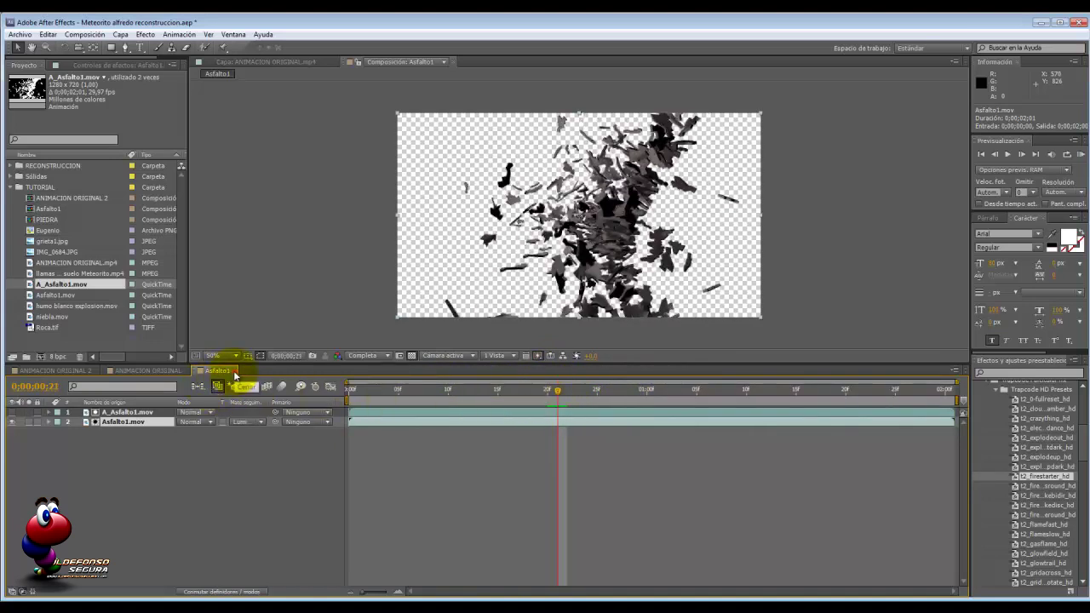
Add the Asfalto1 composition directly below Nulo 6 in ANIMACION ORIGINAL 2 and shift its start to 0:00:02:13
left_click(235, 373)
left_click(77, 368)
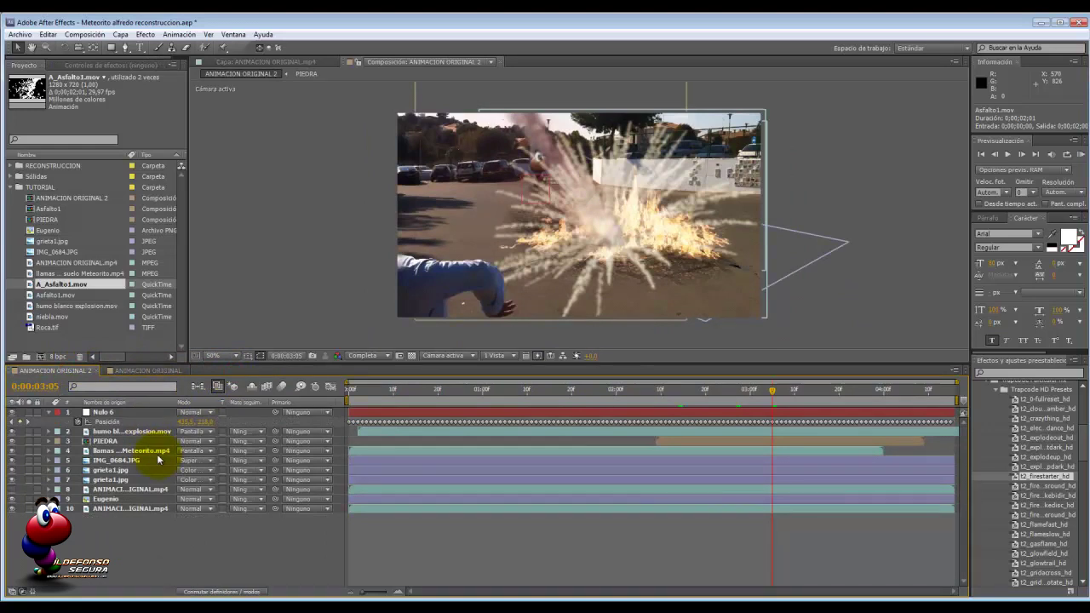
left_click(56, 210)
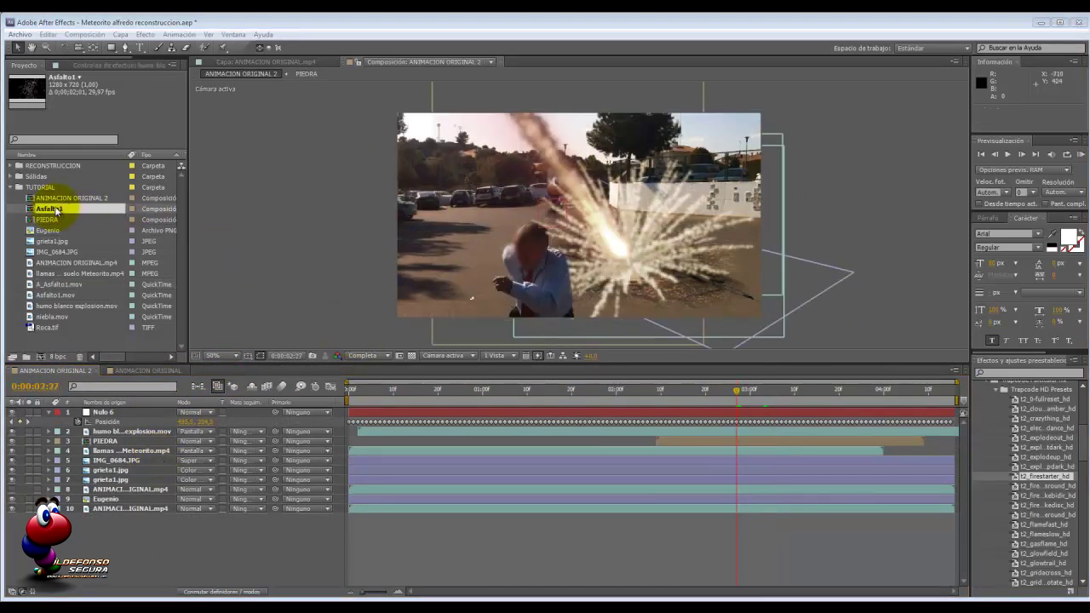
left_click_drag(59, 214, 91, 420)
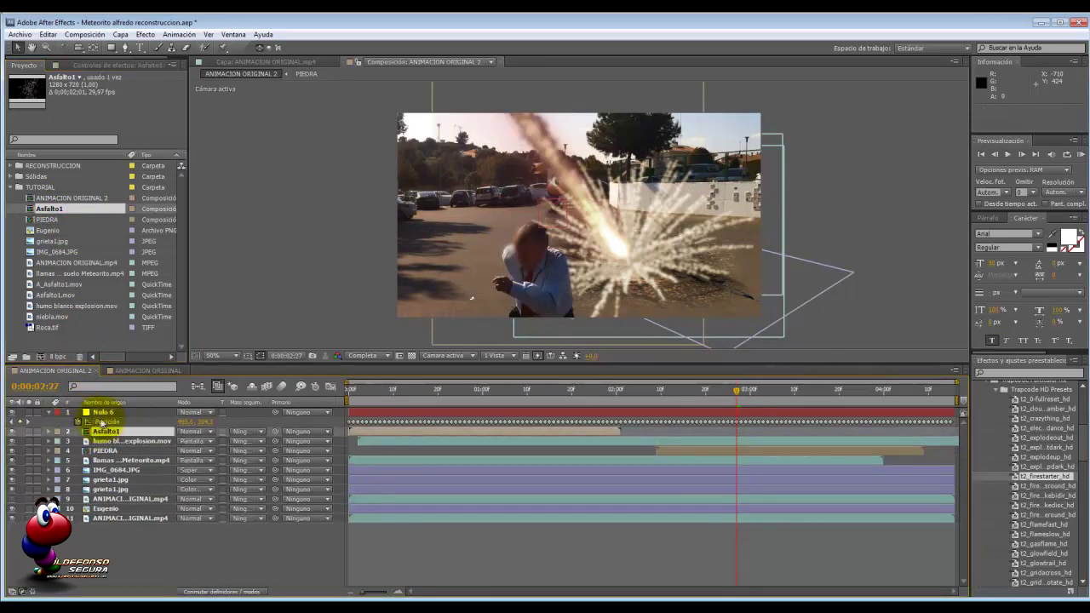
left_click_drag(451, 433, 774, 432)
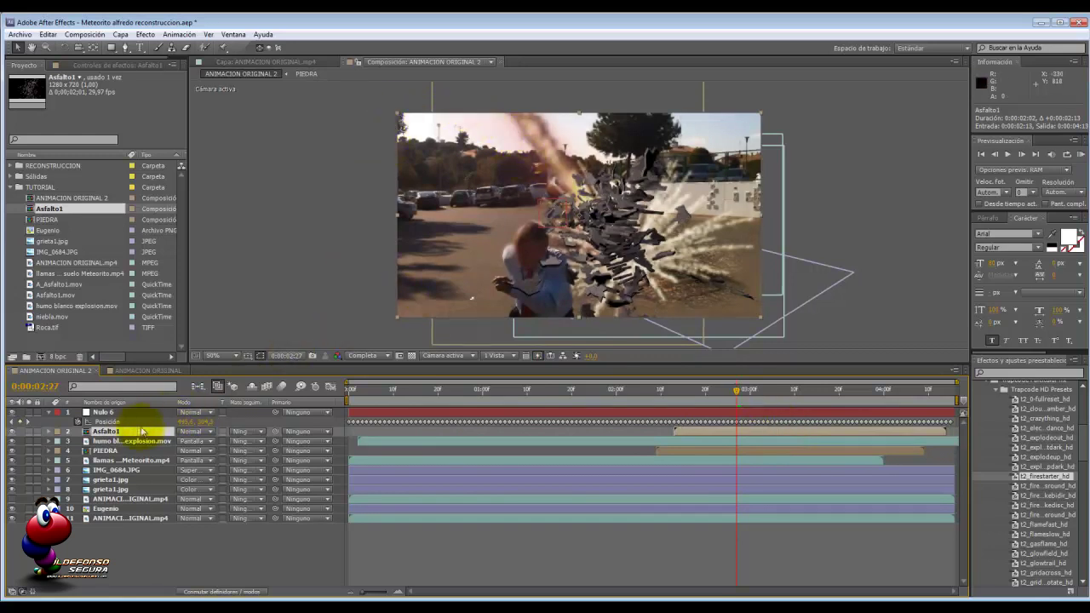
Scale the Asfalto1 layer to about 115% and link its position to the Nulo 6 position with an expression
left_click_drag(397, 115, 369, 93)
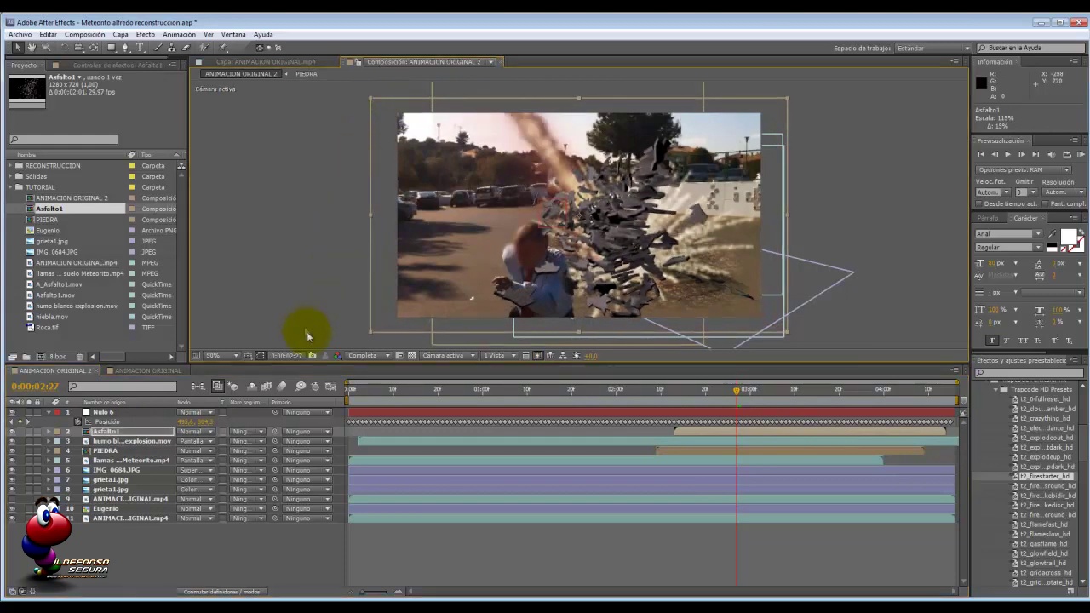
key("p")
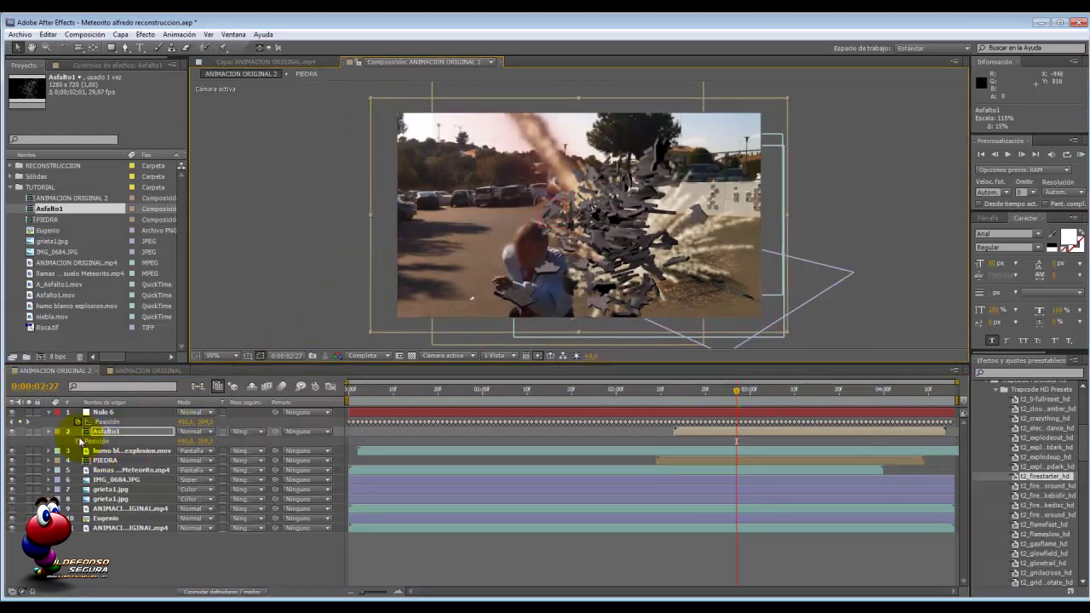
left_click(80, 440, "alt")
left_click_drag(210, 451, 111, 421)
left_click(530, 480)
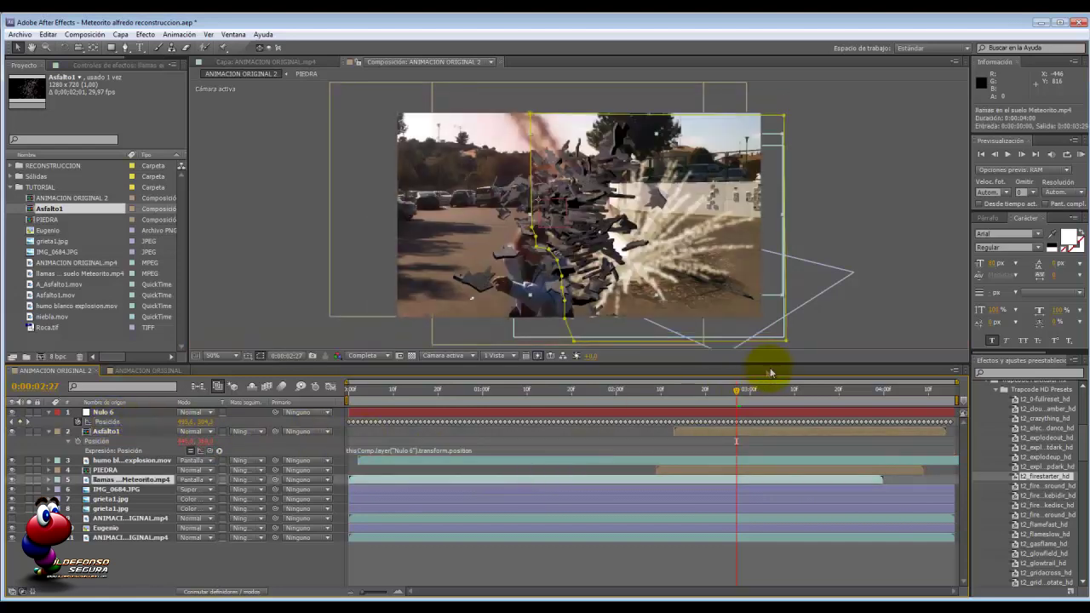
Adjust the Asfalto1 anchor point to about 396, 131 so the debris sits over the meteorite's impact point
mouse_move(736, 393)
left_mouse_down()
mouse_move(688, 390)
mouse_move(766, 381)
mouse_move(738, 385)
left_mouse_up()
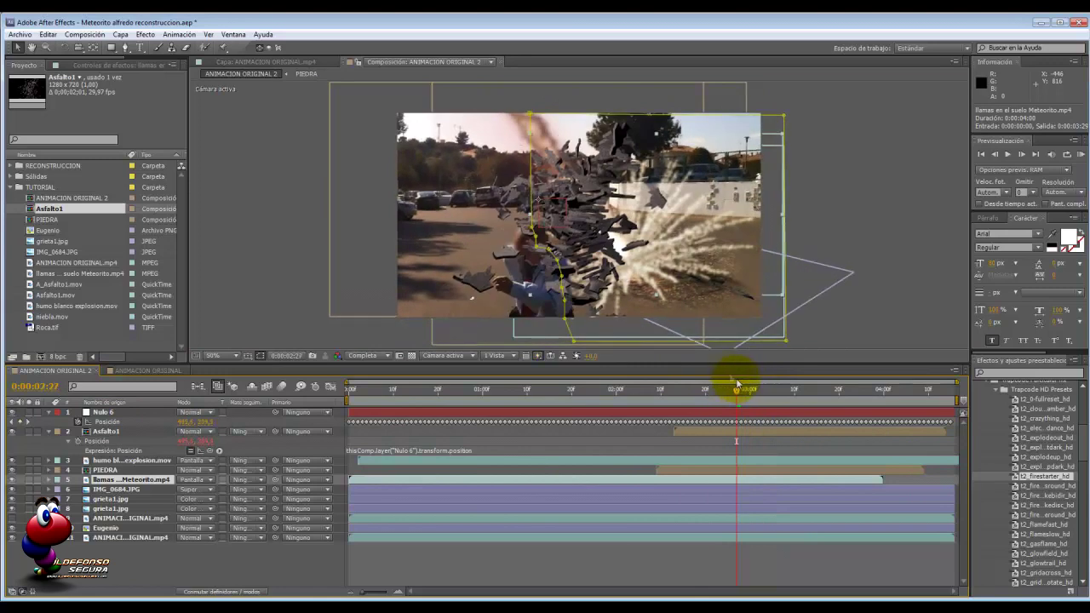
left_click(54, 435)
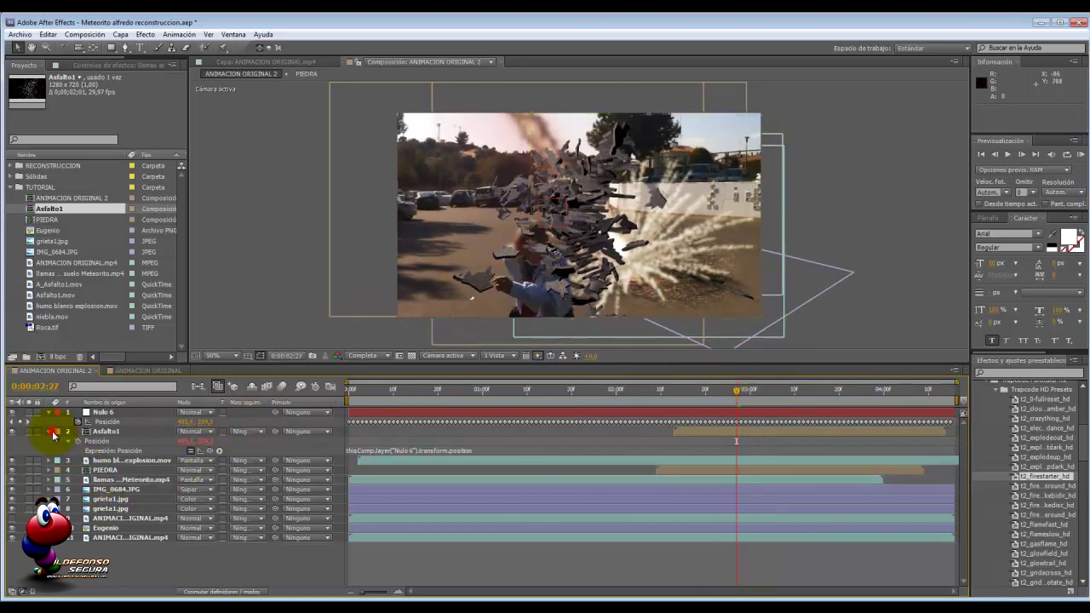
left_click(49, 432)
left_click(49, 432)
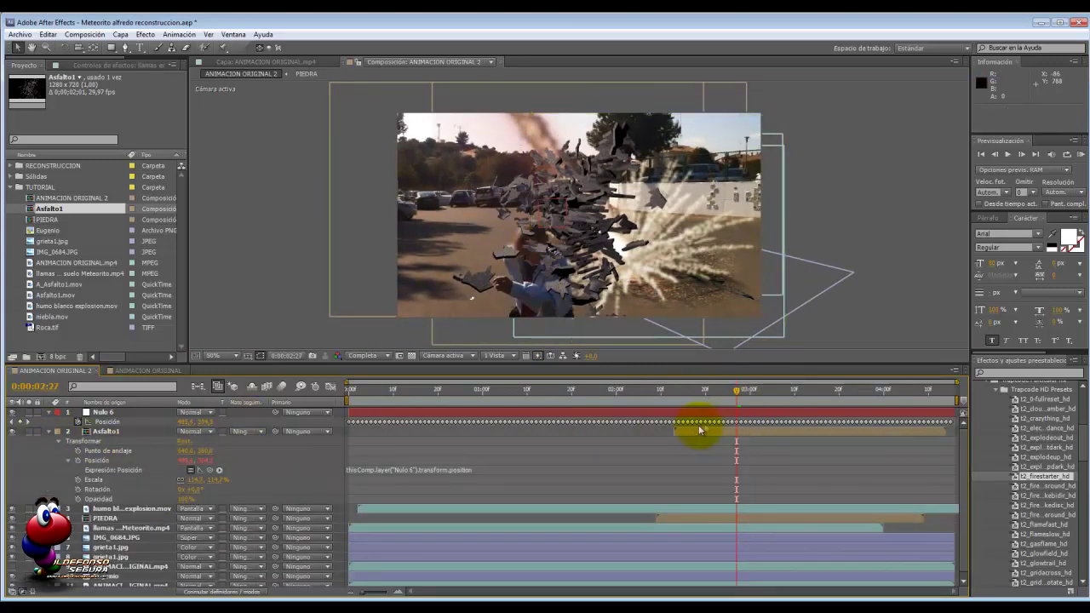
mouse_move(726, 394)
left_mouse_down()
mouse_move(707, 389)
mouse_move(740, 394)
left_mouse_up()
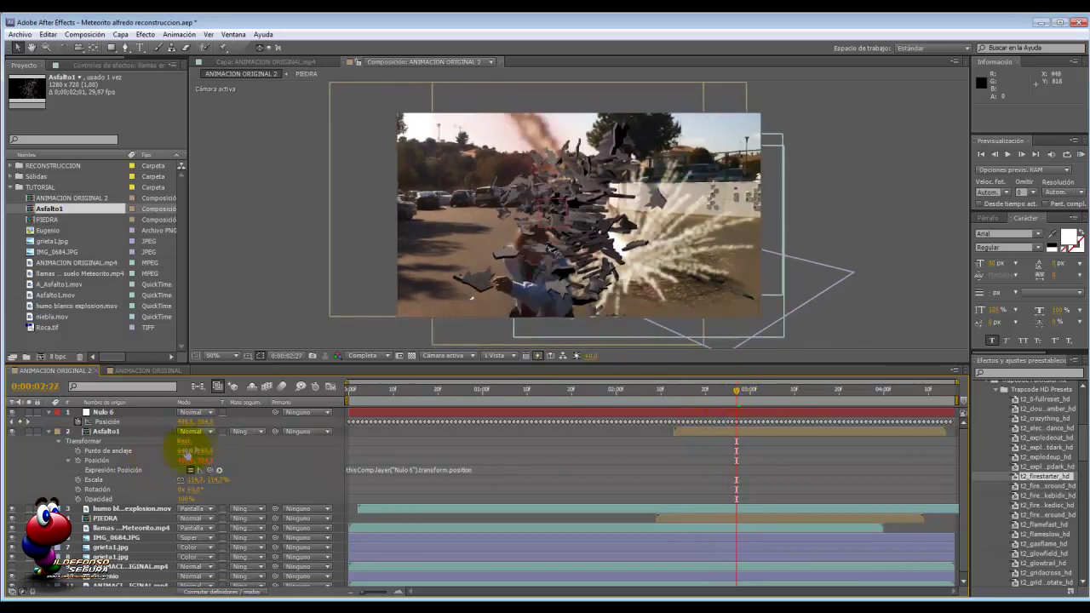
left_click_drag(185, 456, 93, 448)
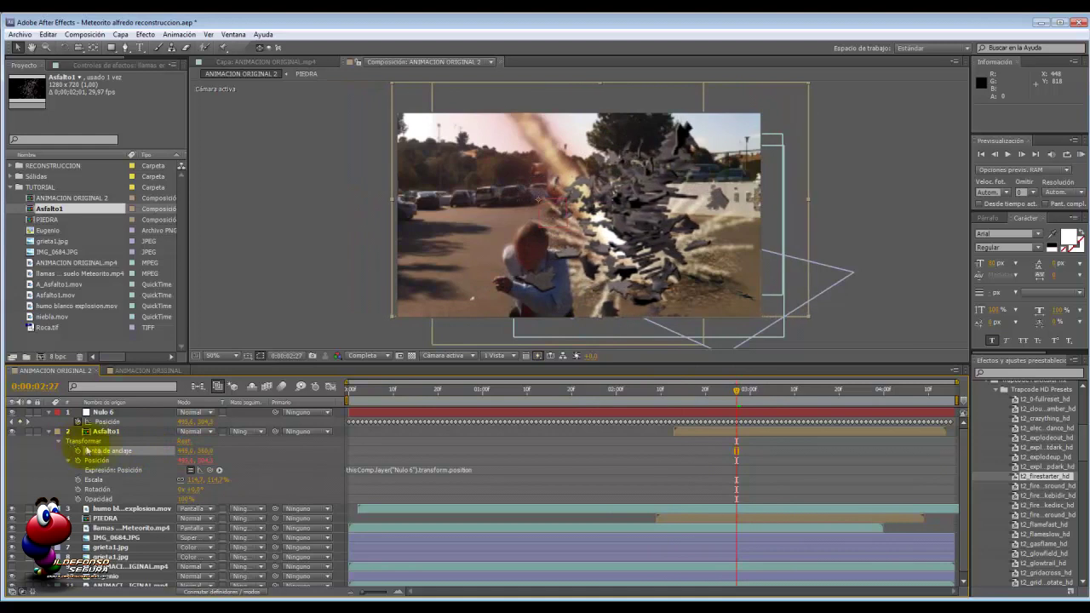
left_click_drag(205, 458, 146, 445)
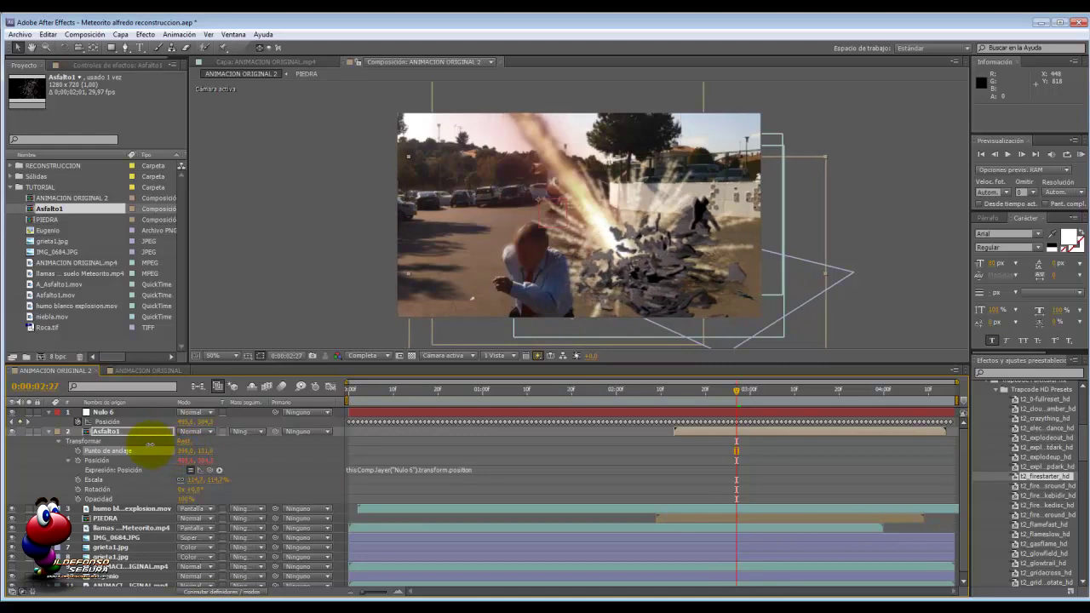
Trim the beginning of the Asfalto1 layer and shift it so the debris starts at 0:00:02:27
mouse_move(737, 394)
left_mouse_down()
mouse_move(705, 394)
mouse_move(730, 398)
mouse_move(732, 374)
left_mouse_up()
left_click(686, 430)
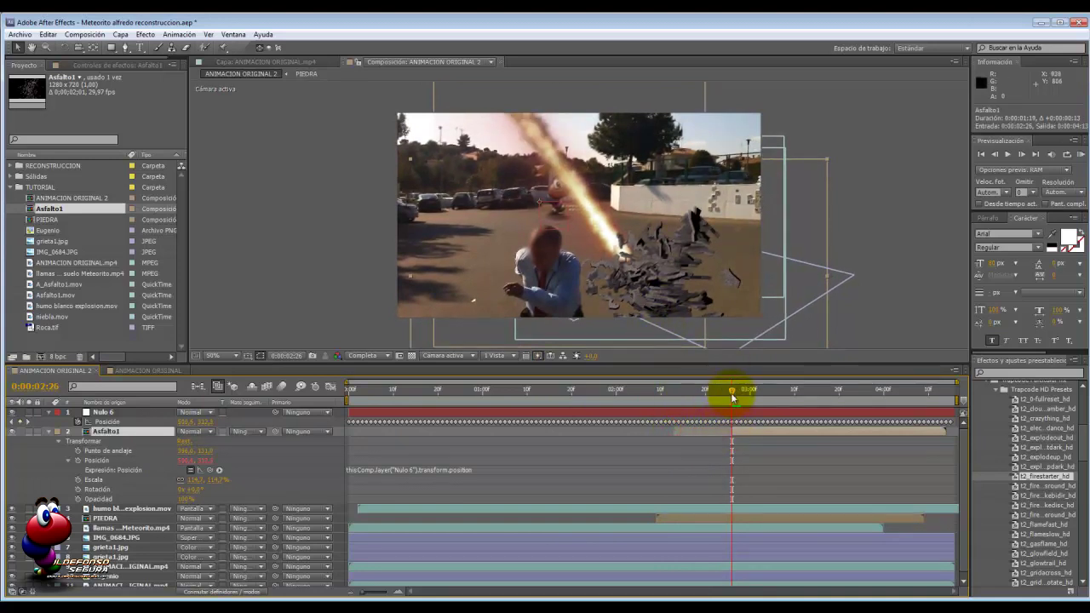
left_click_drag(721, 393, 739, 411)
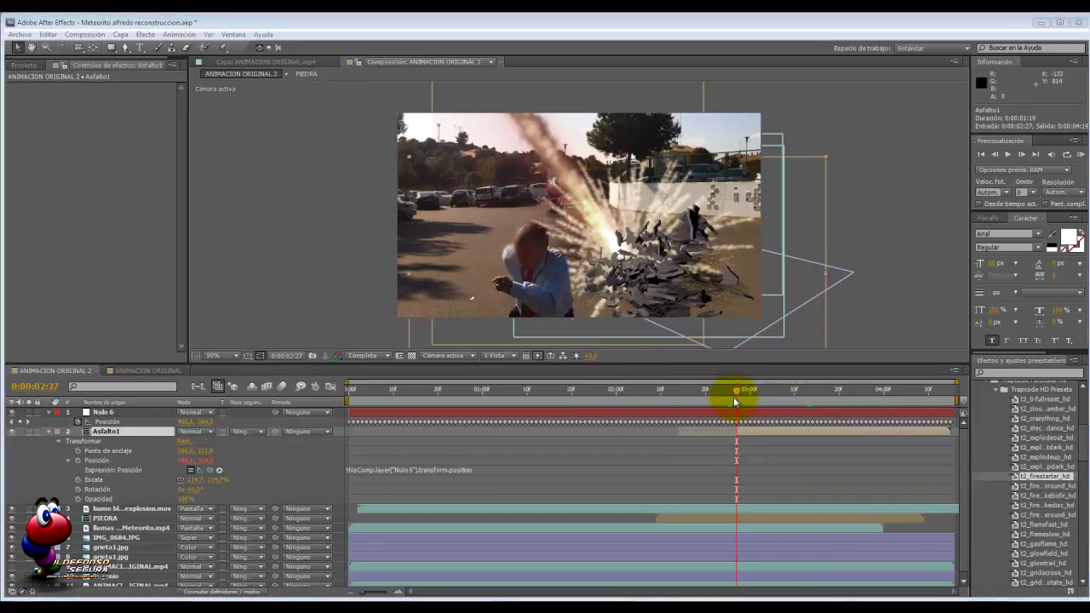
Apply a Gaussian blur to the Asfalto1 layer with a blurriness of 2 at 0:00:02:27
right_click(128, 430)
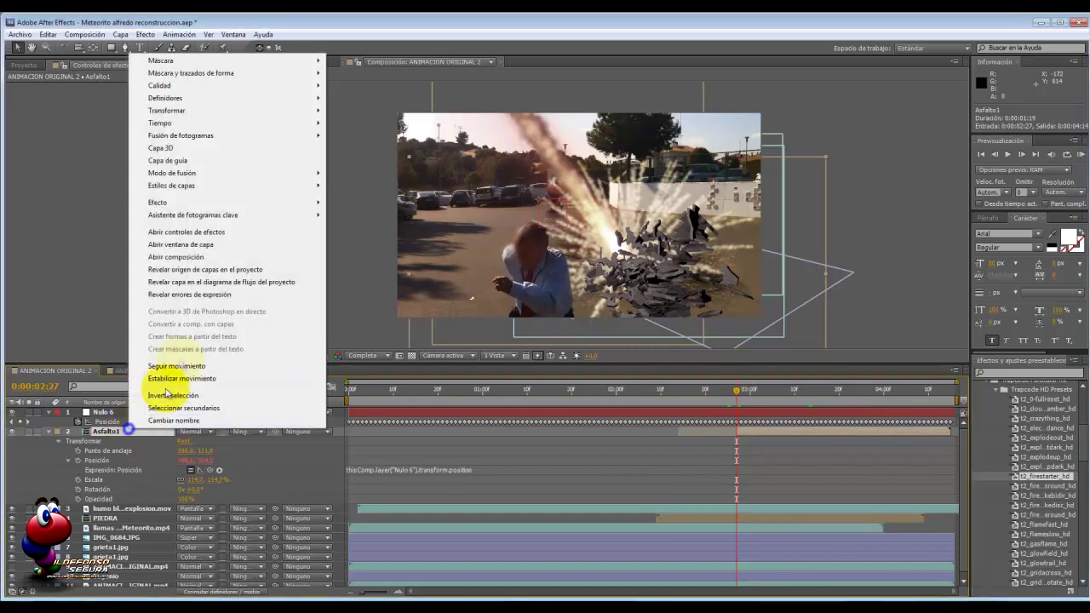
mouse_move(207, 201)
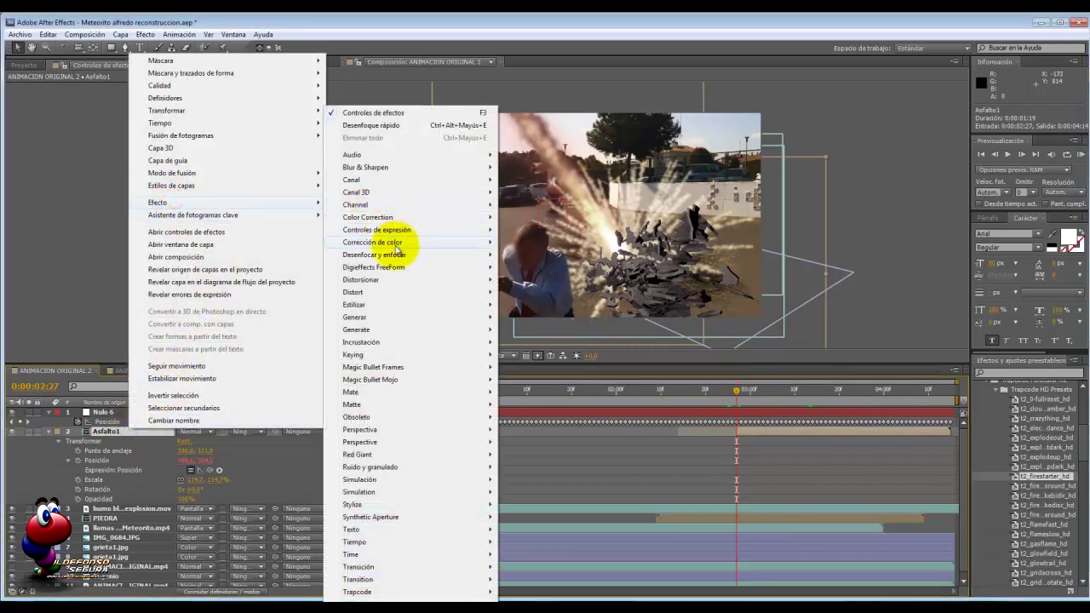
mouse_move(399, 254)
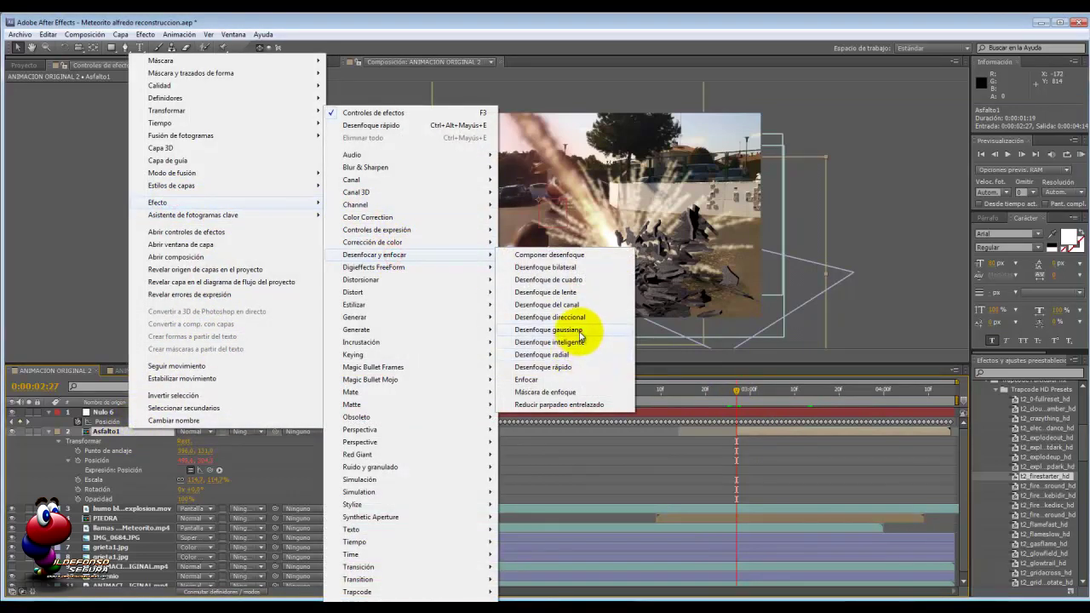
left_click(544, 331)
left_click(112, 97)
type("2")
key("Return")
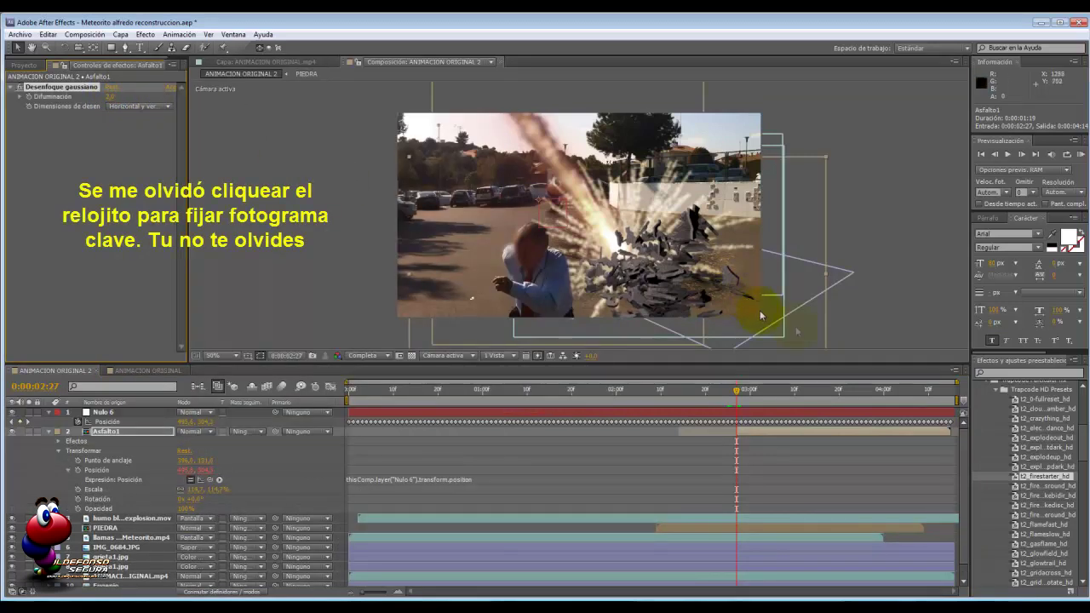
Set the Gaussian blur of Asfalto1 to 5 at 0:00:03:29 and check the debris around 0:00:03:24
left_click(879, 392)
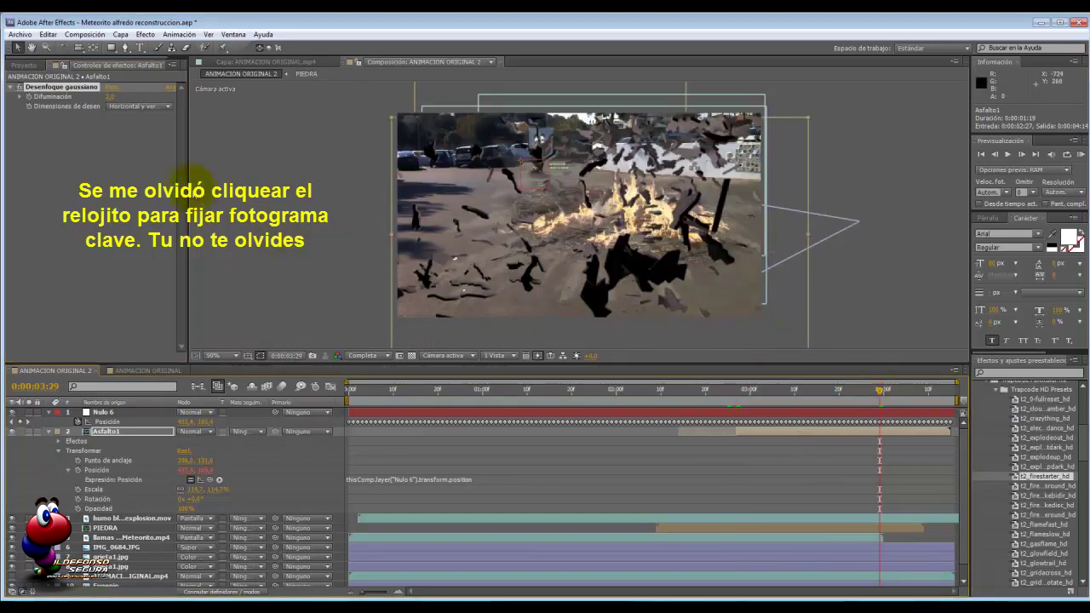
left_click(112, 96)
type("5")
key("Return")
mouse_move(879, 393)
left_mouse_down()
mouse_move(752, 394)
mouse_move(859, 392)
left_mouse_up()
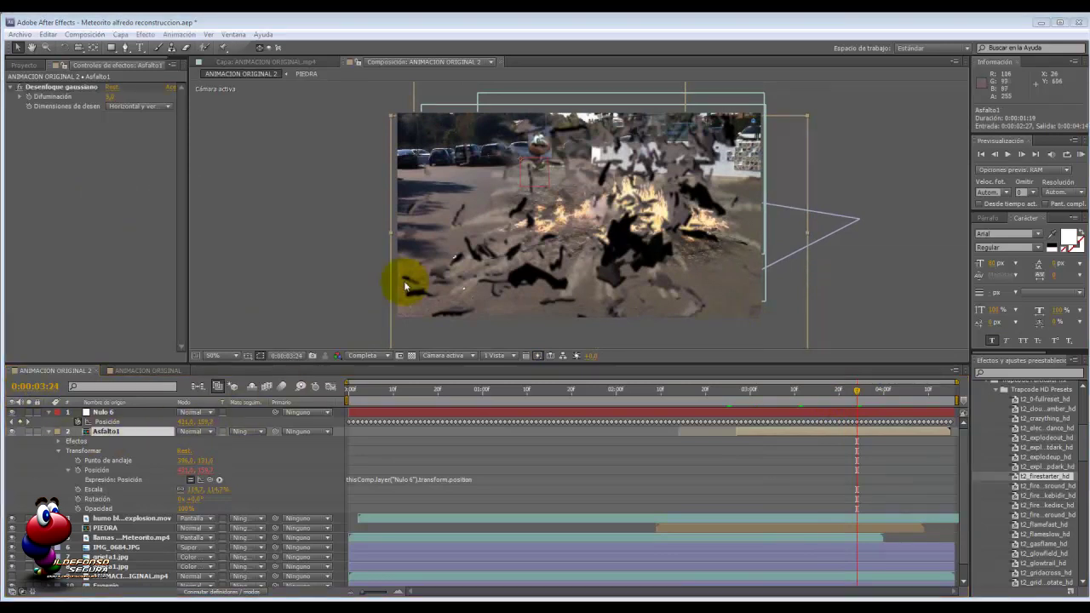
Add a Curves effect to Asfalto1, slightly bend its red and blue channel curves, and review the debris after the impact
right_click(120, 436)
left_click(169, 207)
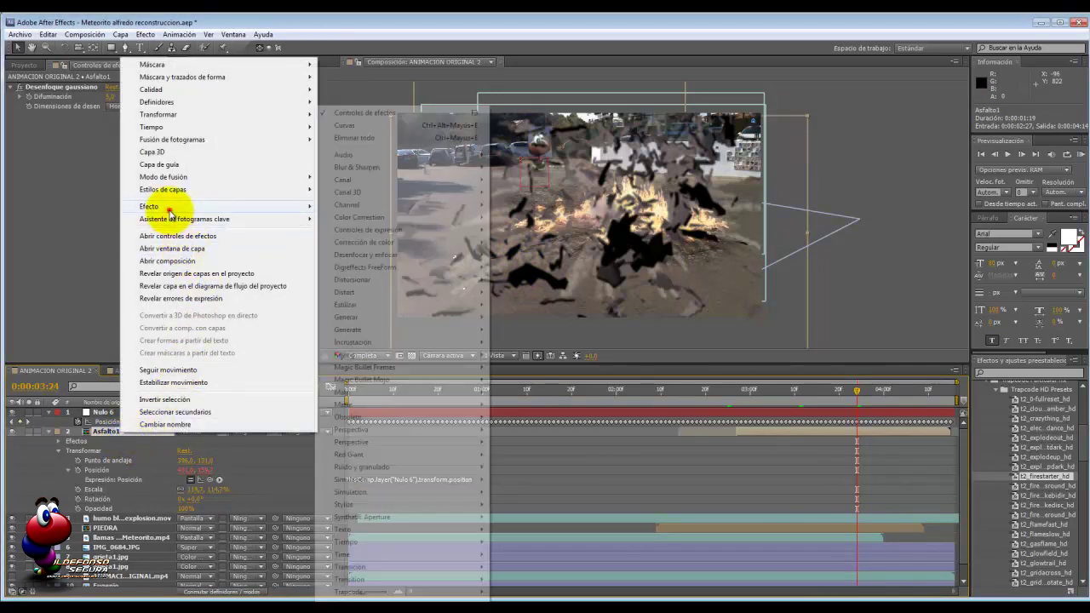
left_click(366, 241)
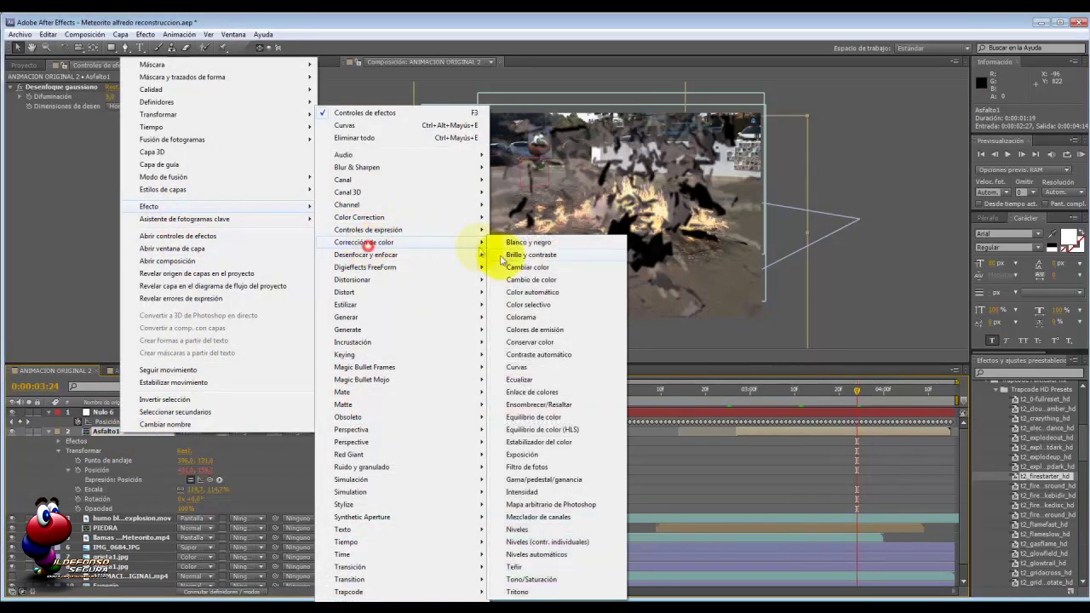
left_click(528, 372)
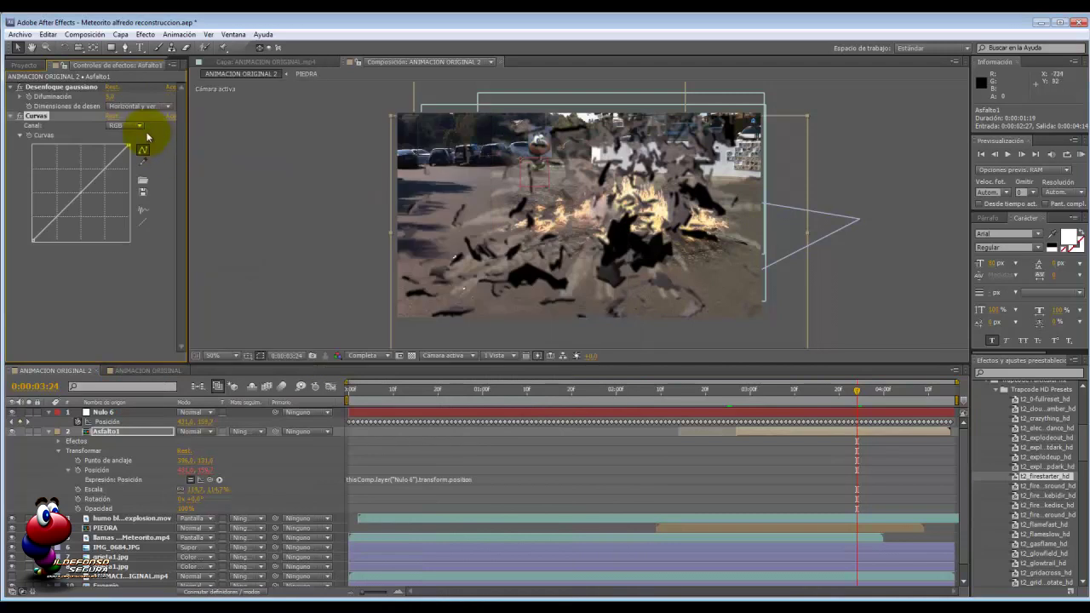
left_click(139, 127)
left_click(131, 151)
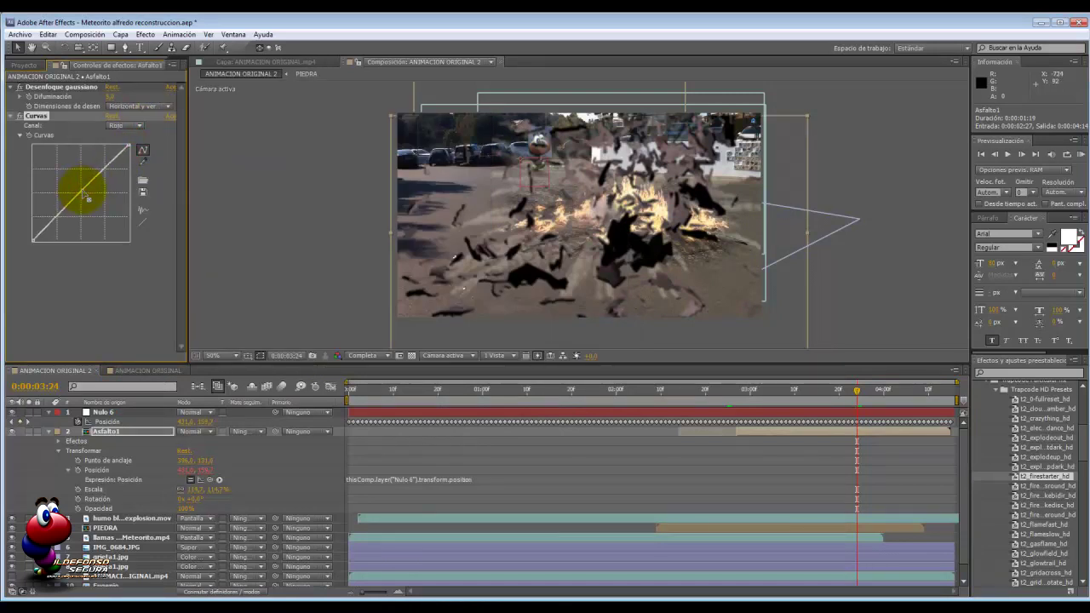
left_click(138, 126)
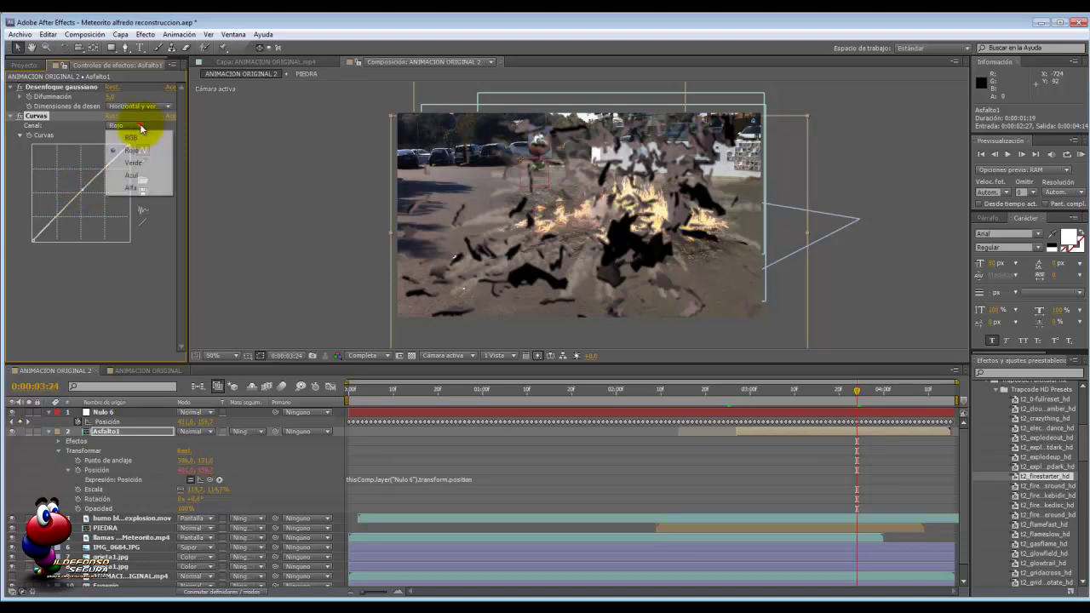
left_click(132, 174)
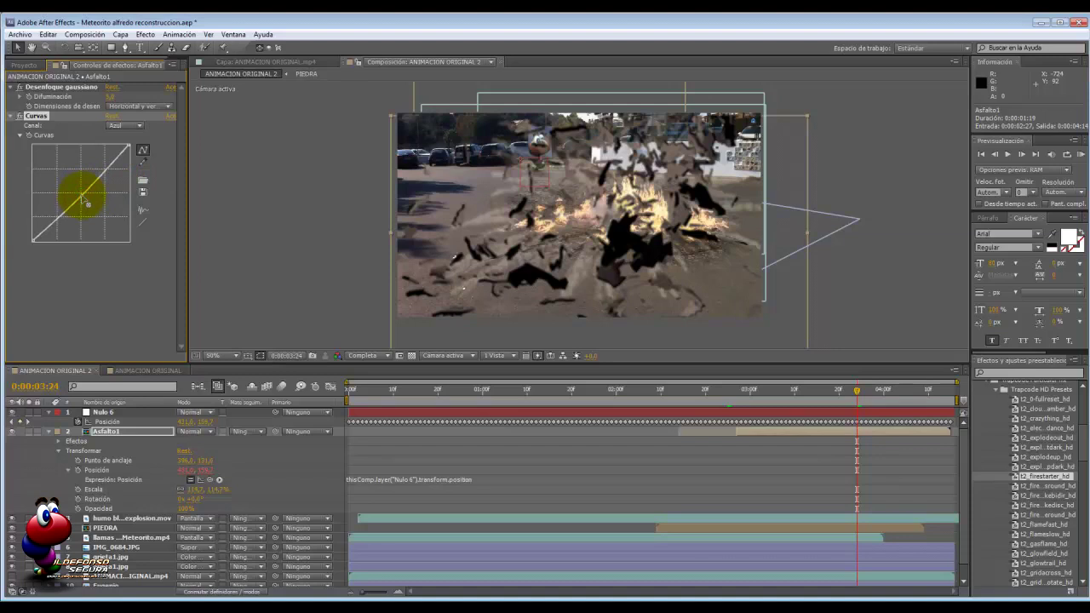
left_click_drag(738, 392, 765, 397)
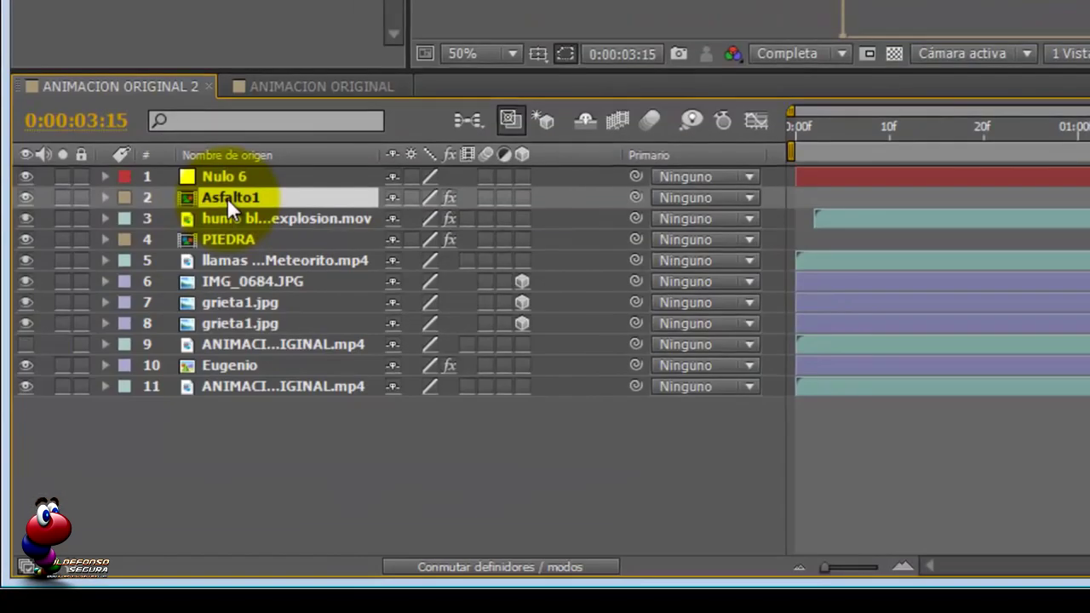
Duplicate the Asfalto1 layer and turn the lower copy into a 3D layer
key("ctrl+d")
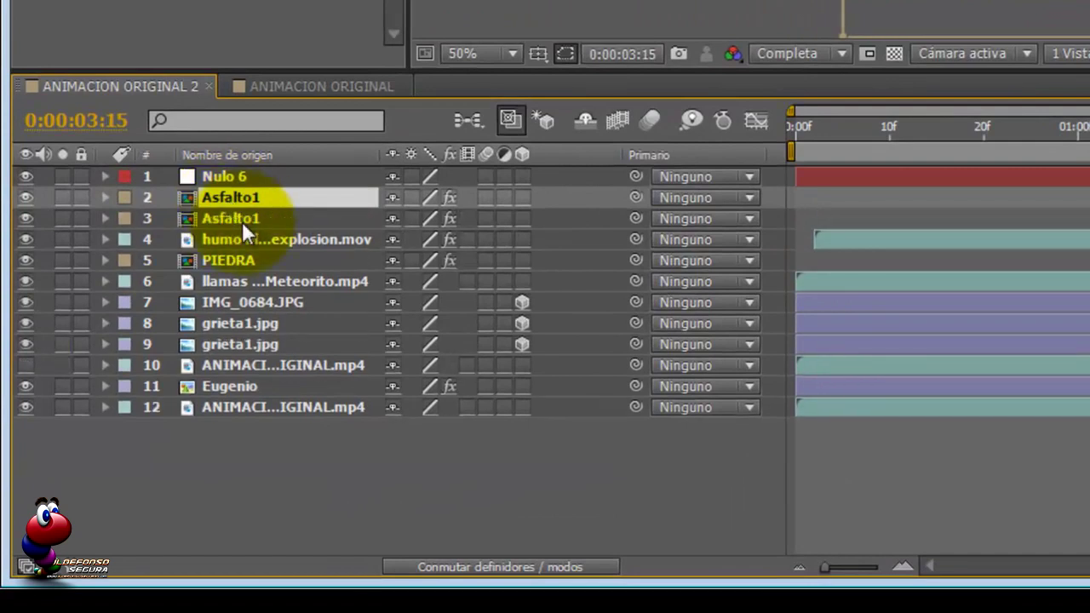
left_click(242, 219)
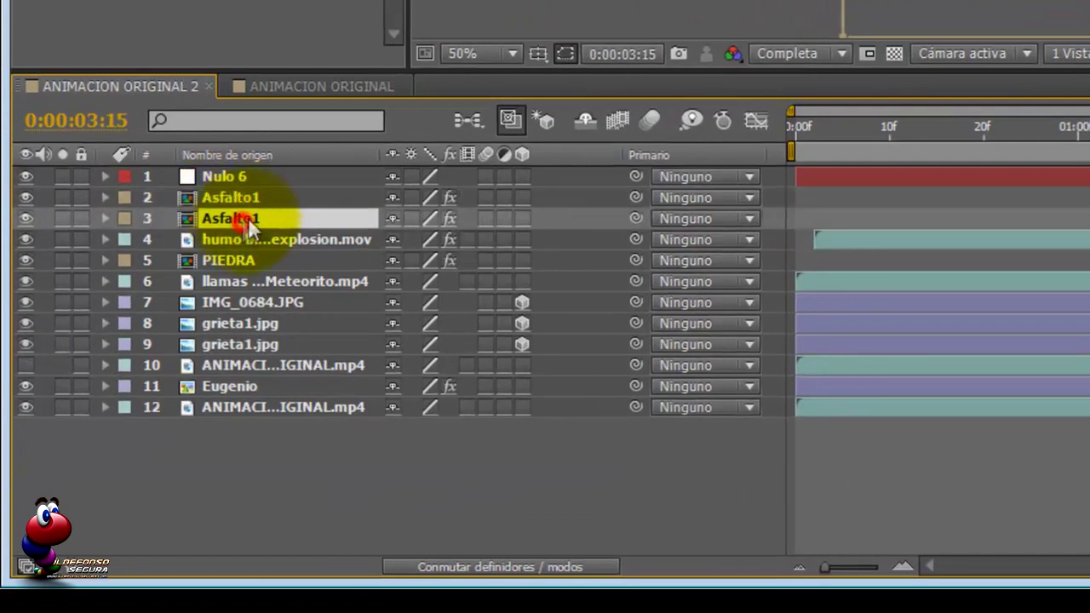
left_click(521, 219)
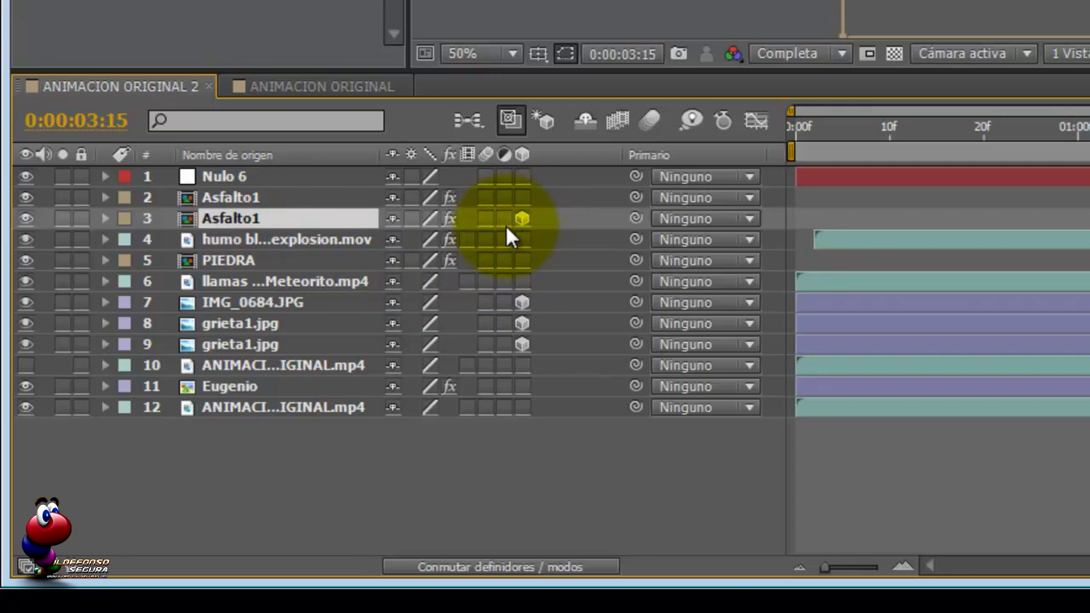
Rotate the lower 3D Asfalto1 copy about -70° on its X axis and shift its anchor point along Z onto the ground
key("r")
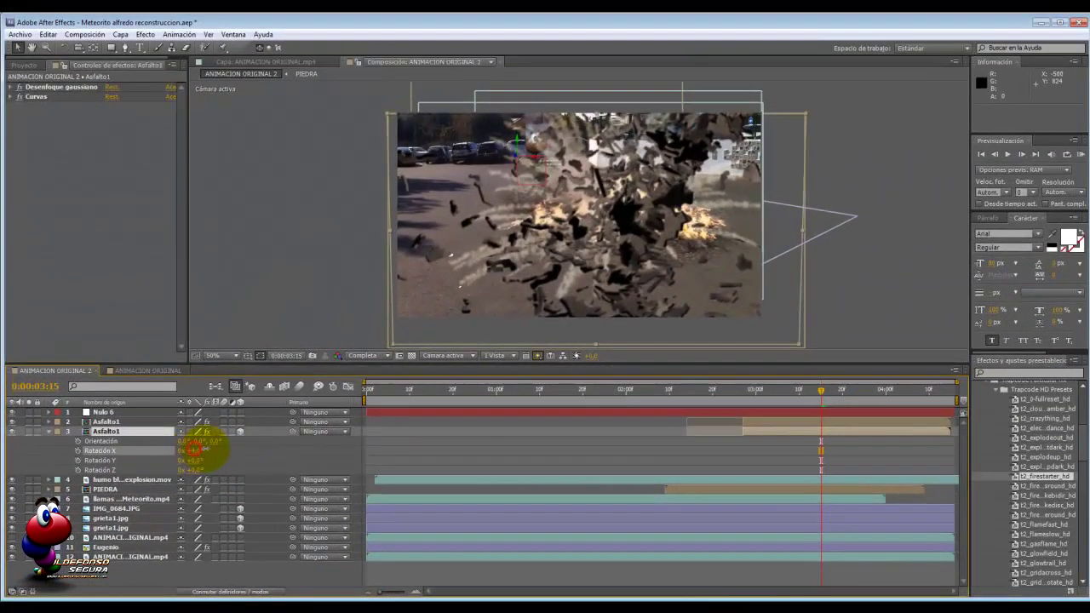
left_click_drag(423, 260, 439, 258)
left_click_drag(209, 451, 64, 436)
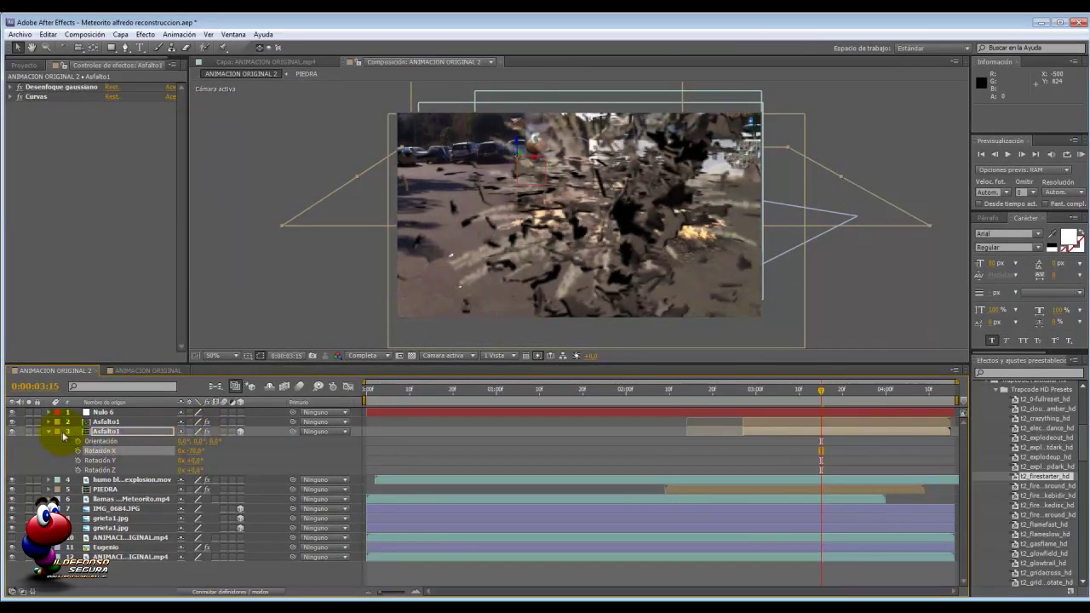
left_click(49, 432)
left_click(50, 433)
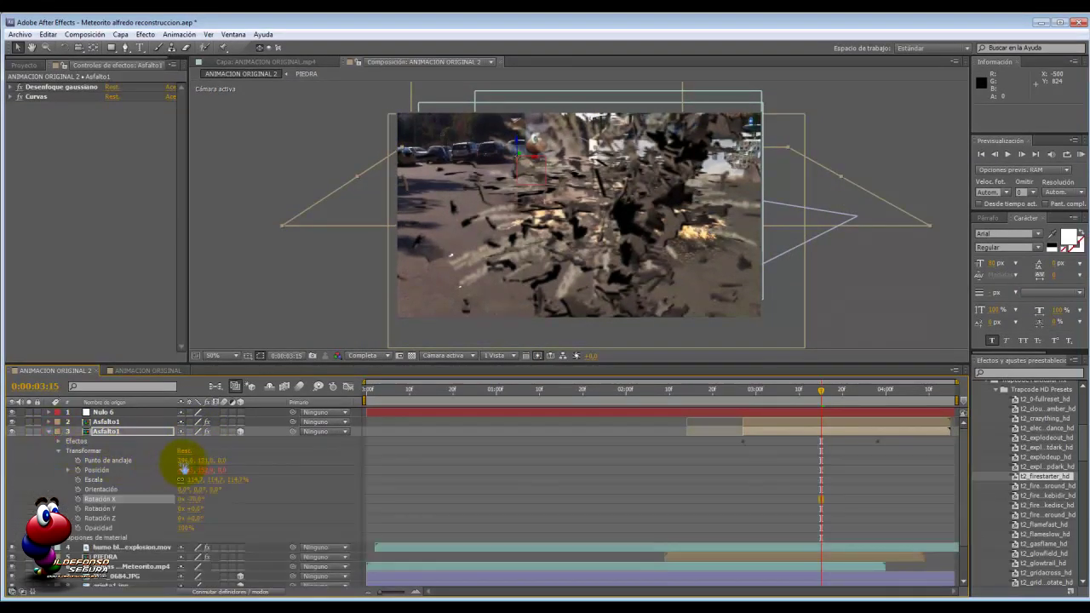
left_click_drag(223, 468, 42, 435)
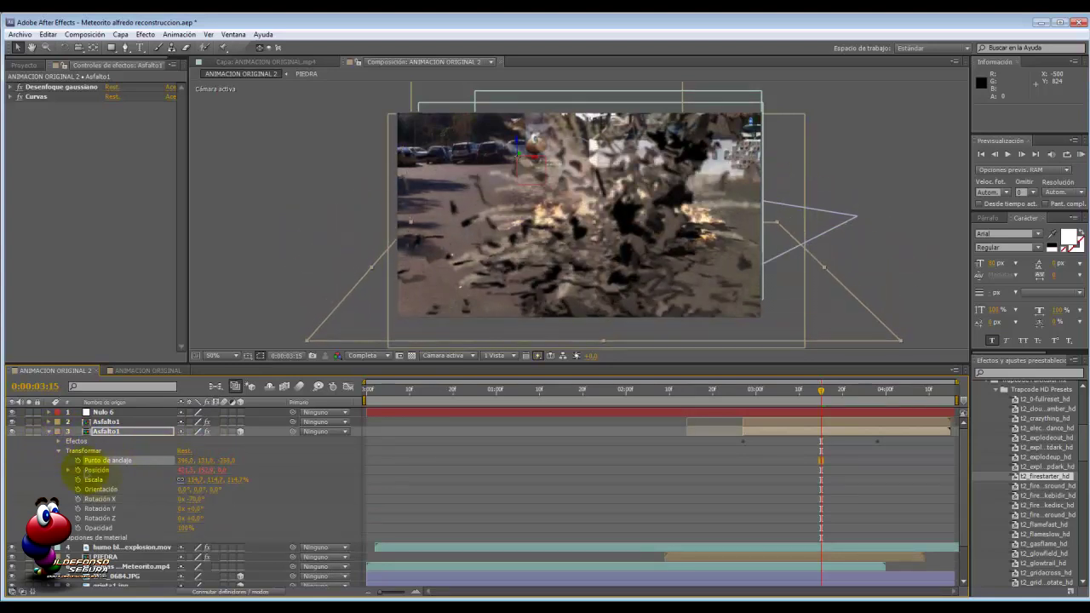
Turn the tilted Asfalto1 copy on its Z axis, stretch its vertical scale to about 148%, and refine its X rotation and anchor point
left_click_drag(196, 519, 168, 506)
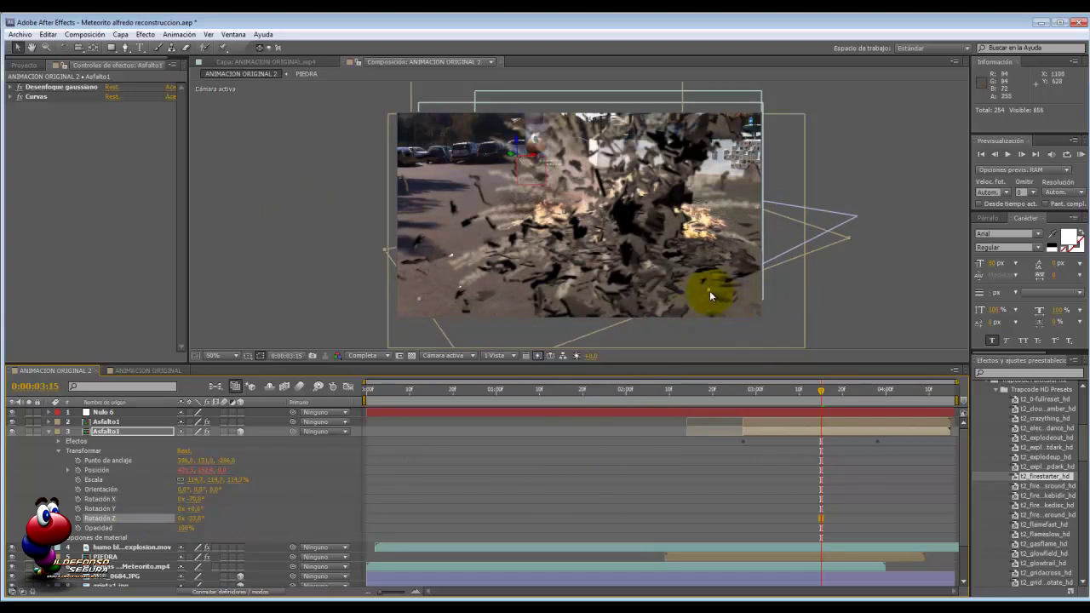
left_click_drag(709, 294, 749, 332)
left_click_drag(197, 503, 117, 456)
left_click(227, 460)
mouse_move(203, 454)
left_mouse_down()
mouse_move(213, 455)
mouse_move(191, 453)
mouse_move(212, 449)
left_mouse_up()
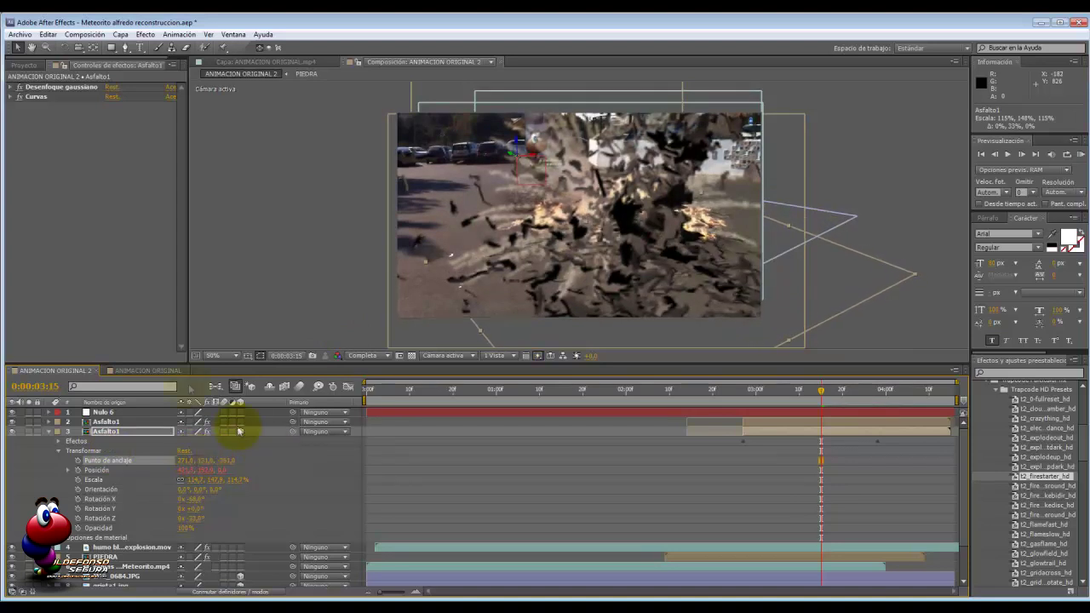
Delete the Curves effect from the 3D Asfalto1 copy and set its Gaussian blur to an unanimated blurriness of 6
left_click(40, 101)
key("Delete")
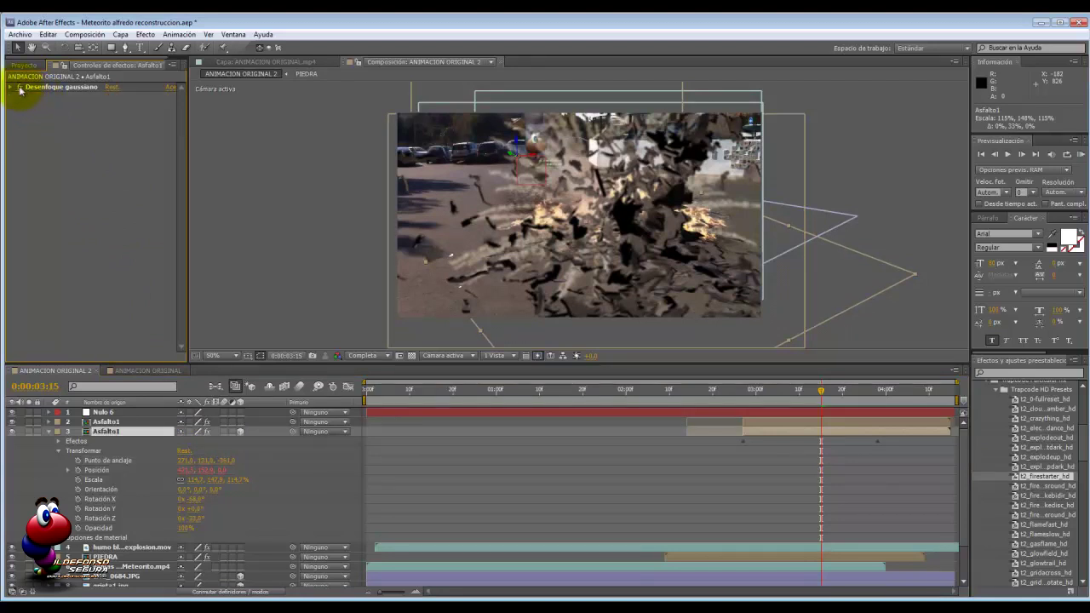
left_click(13, 88)
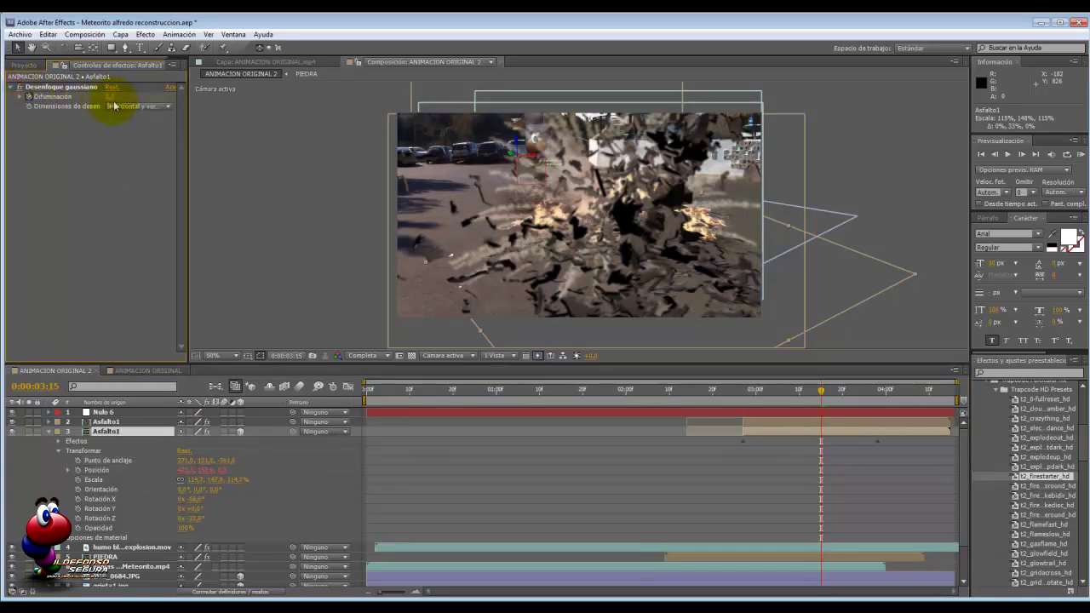
left_click(37, 88)
left_click(114, 97)
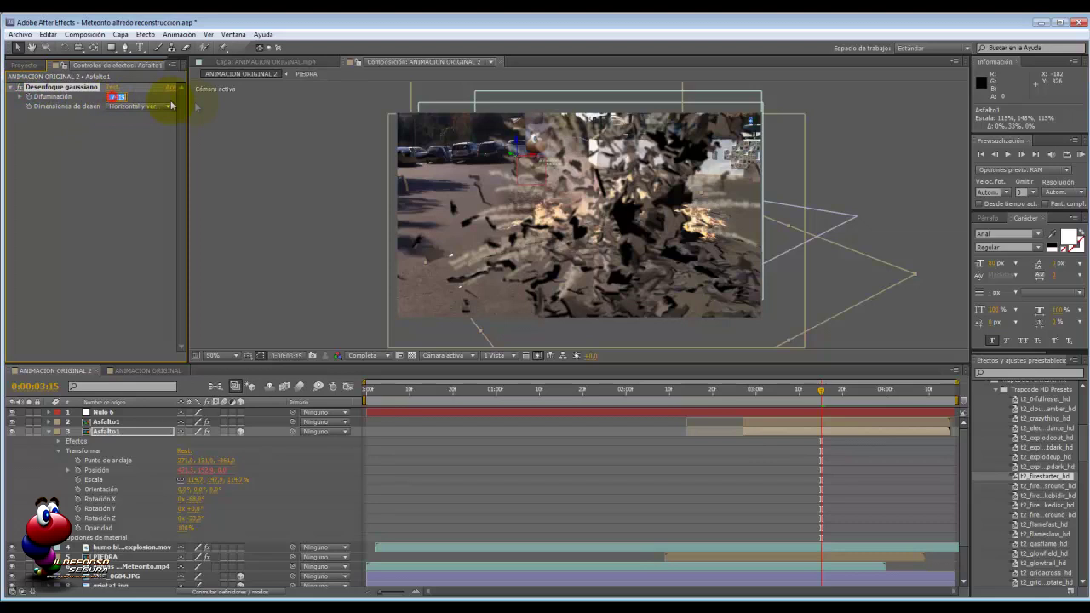
type("6")
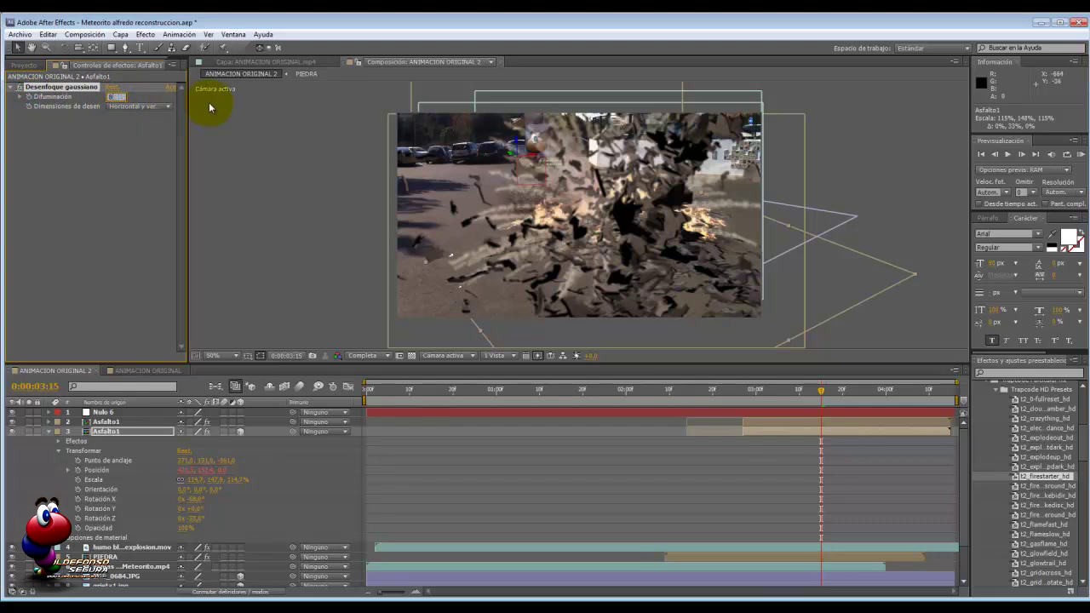
left_click(116, 126)
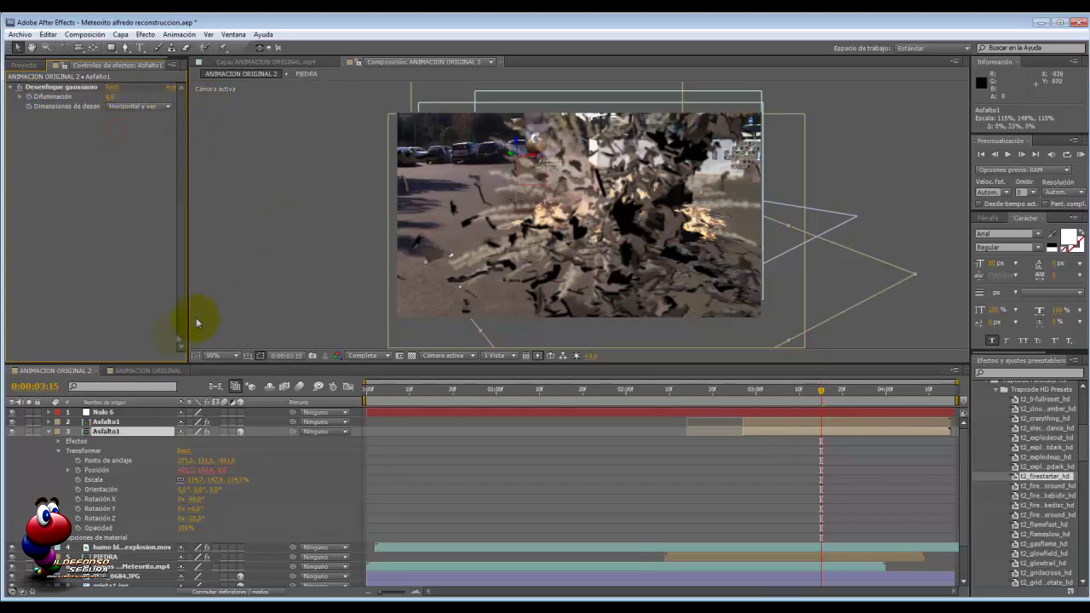
Apply a Teñir effect to the 3D Asfalto1 copy and map white to a dark colour sampled from the screen
right_click(104, 430)
mouse_move(136, 204)
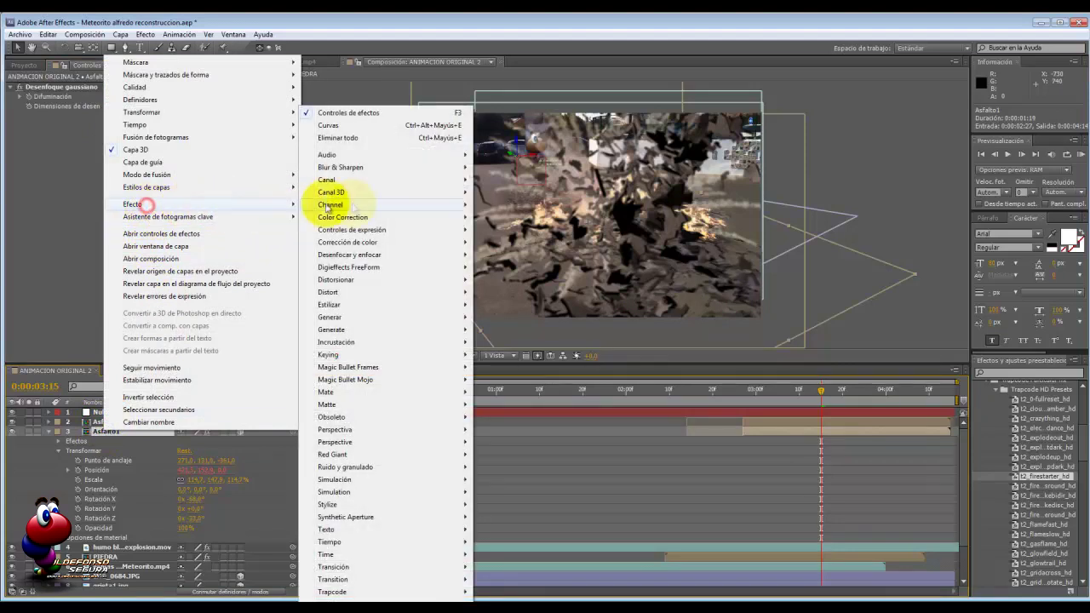
mouse_move(363, 243)
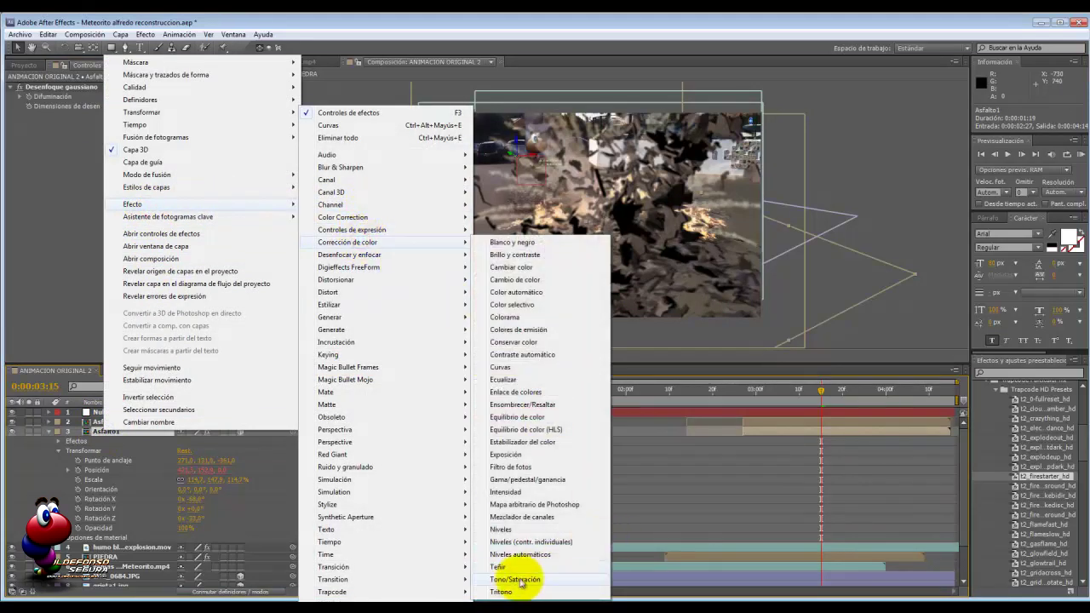
left_click(501, 567)
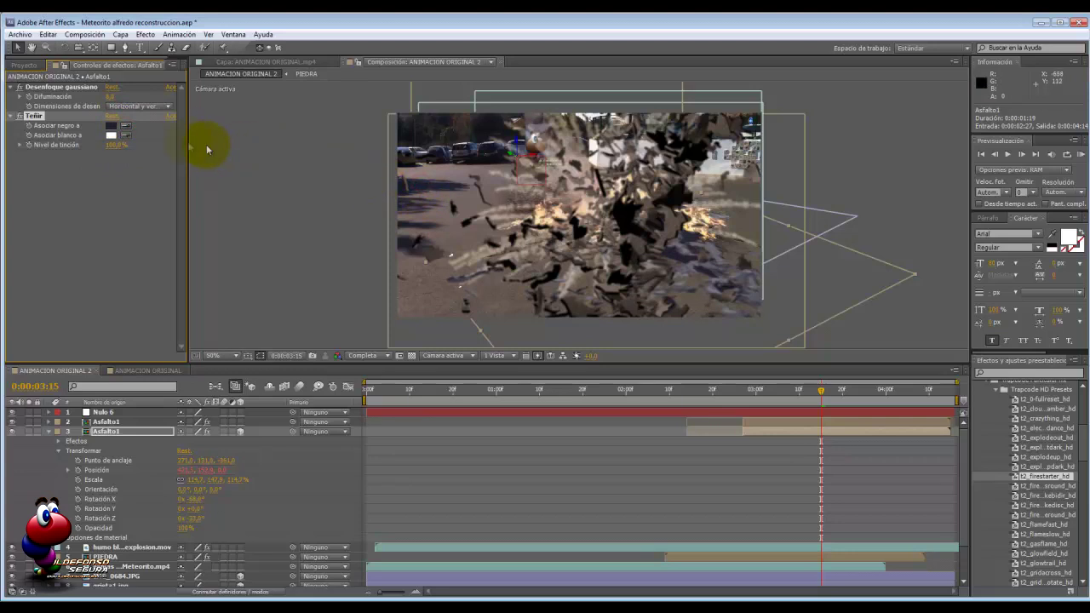
left_click(111, 135)
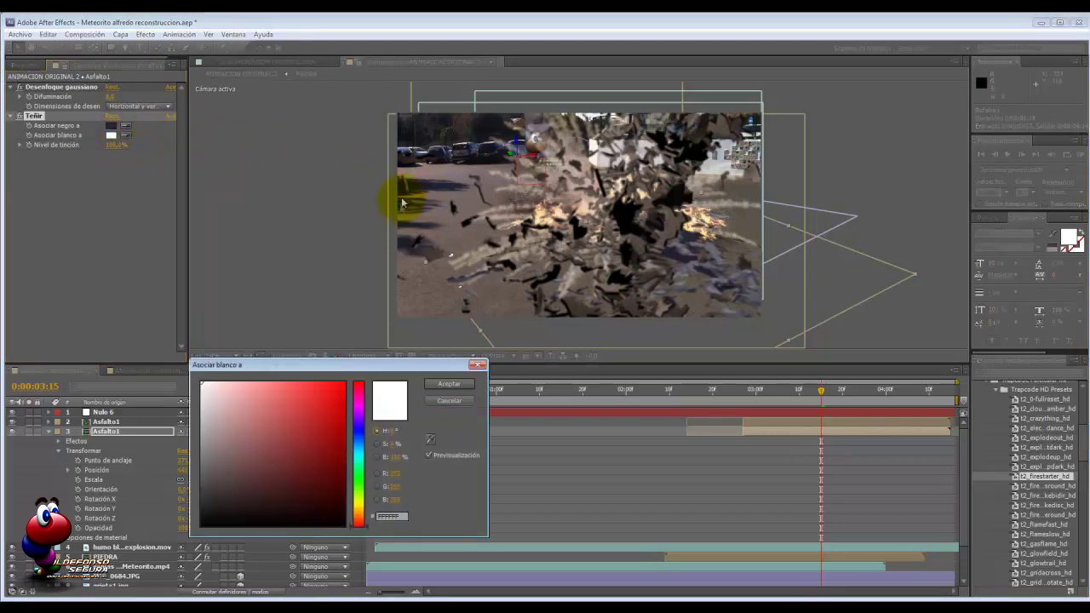
left_click(450, 400)
left_click(126, 135)
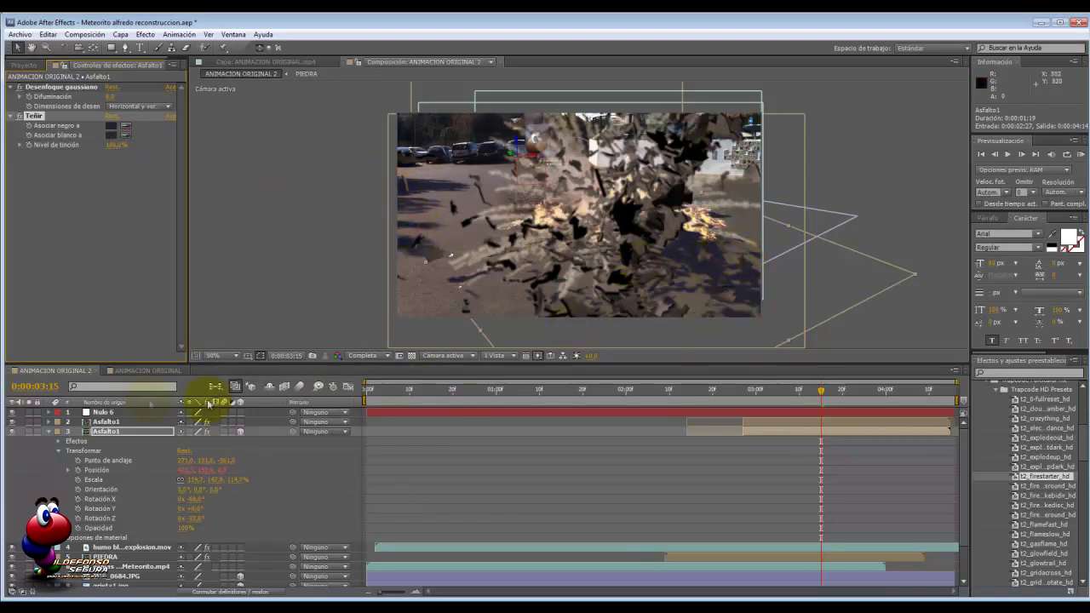
Reduce the opacity of the 3D Asfalto1 copy to about 60%
left_click(113, 433)
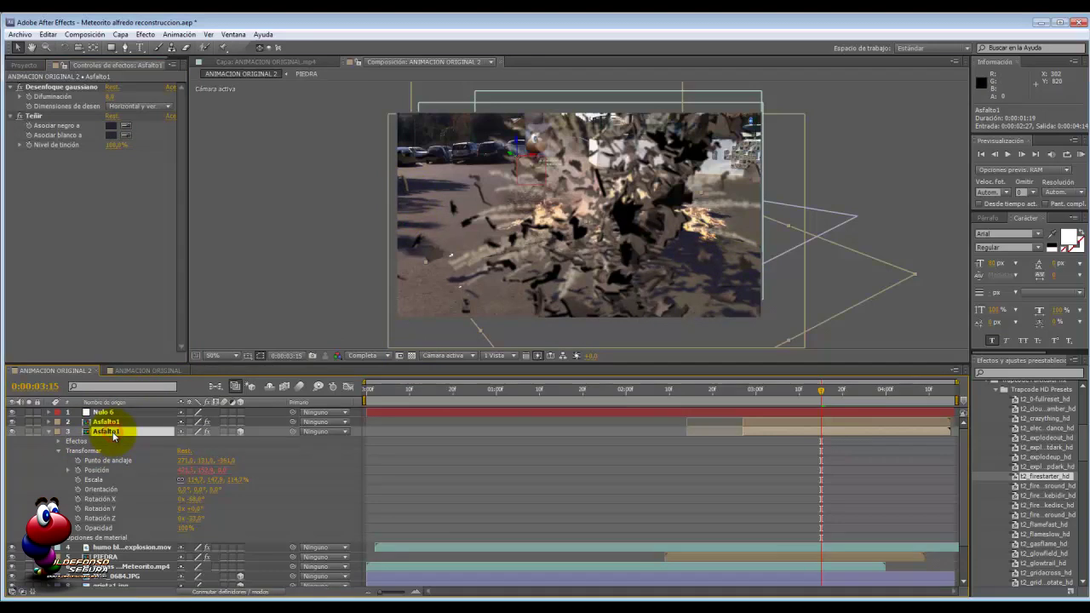
key("t")
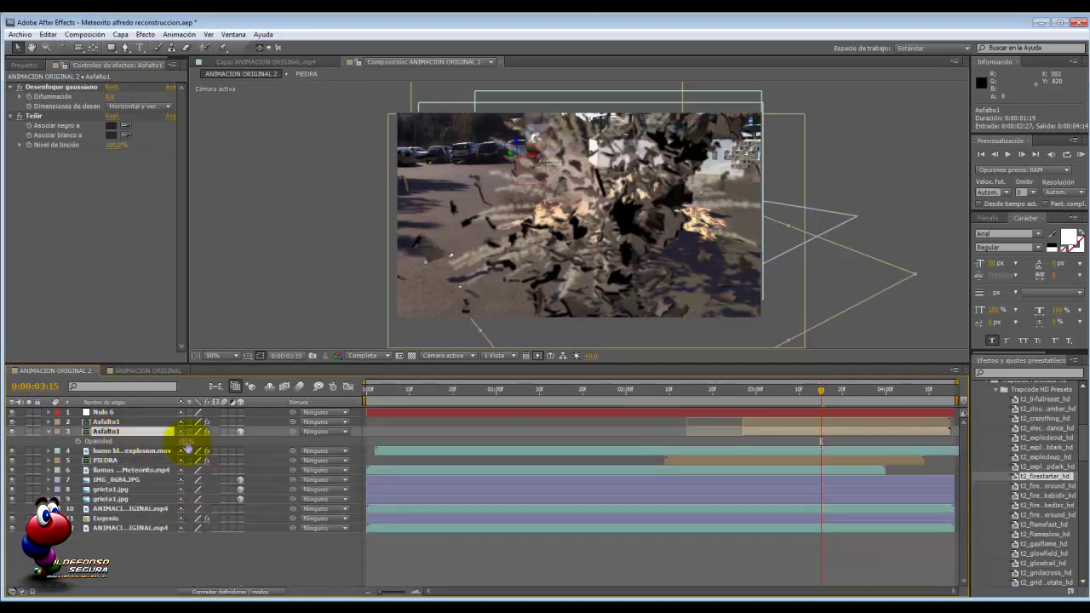
left_click(182, 441)
left_click_drag(171, 439, 165, 440)
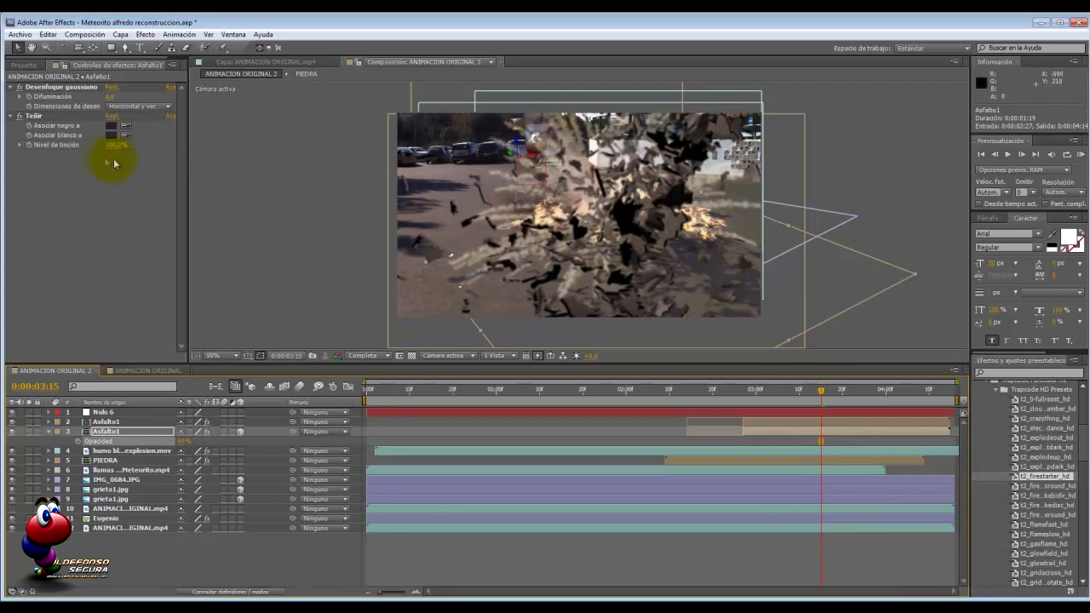
Darken the Teñir colours of the 3D Asfalto1 copy, mapping black to about #15131C and white to #0F0D13
left_click(111, 127)
left_click_drag(323, 397, 244, 496)
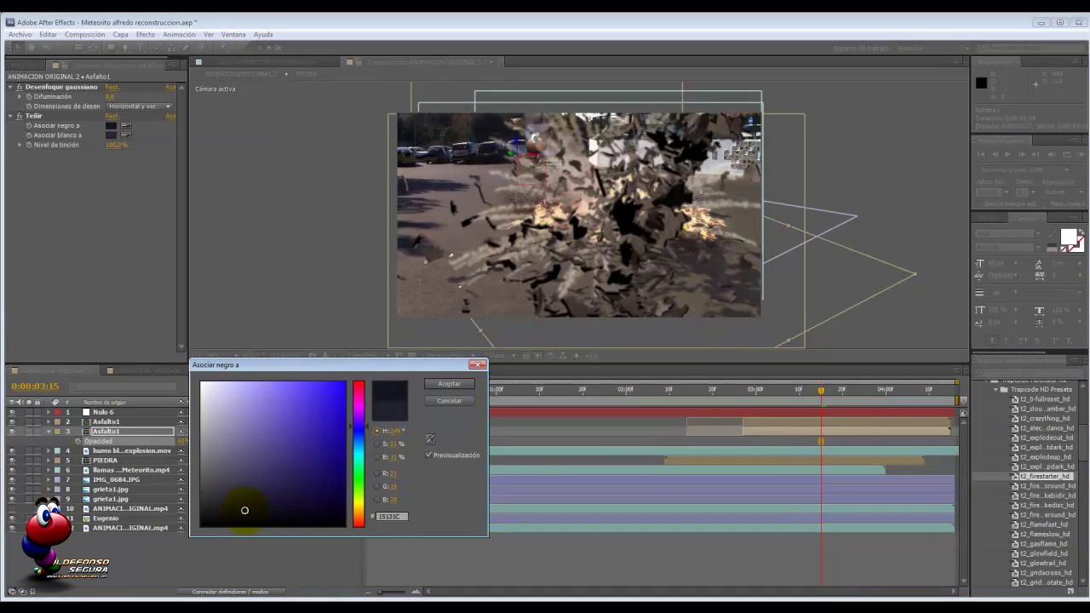
left_click(449, 384)
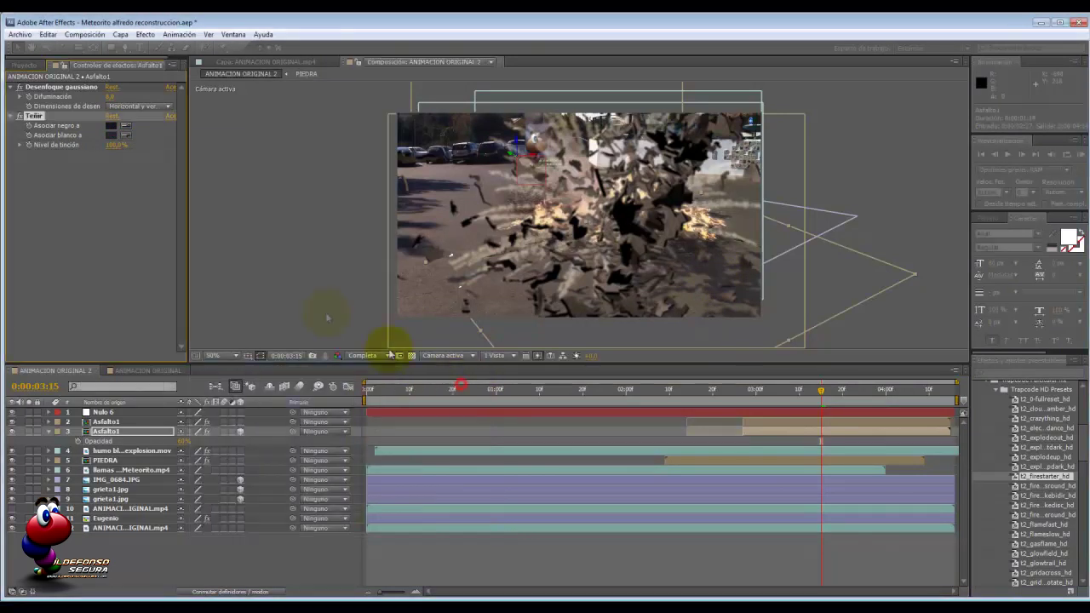
left_click(112, 135)
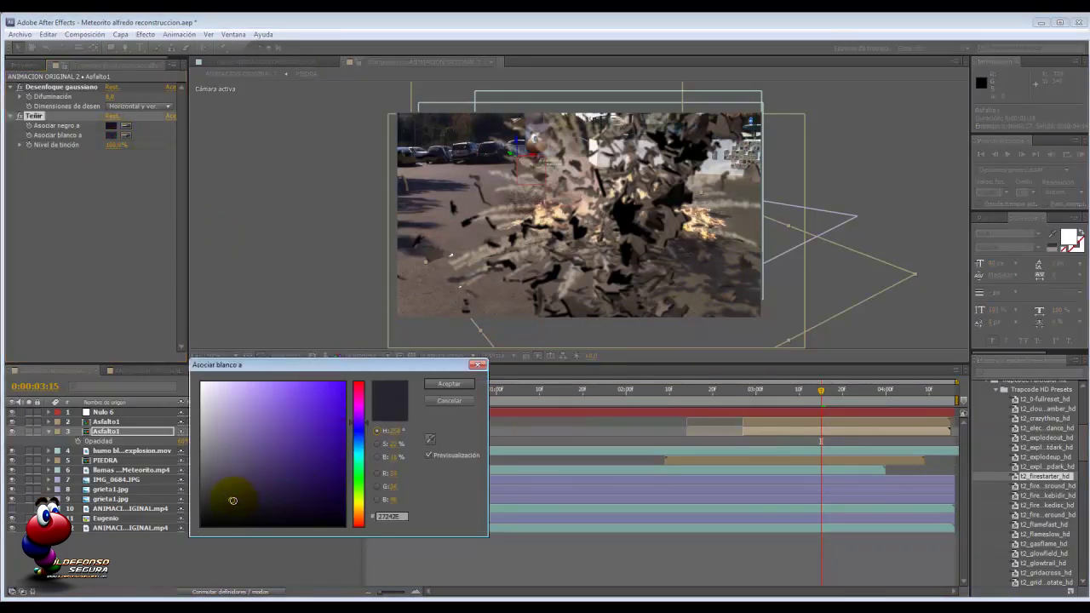
left_click_drag(233, 501, 244, 512)
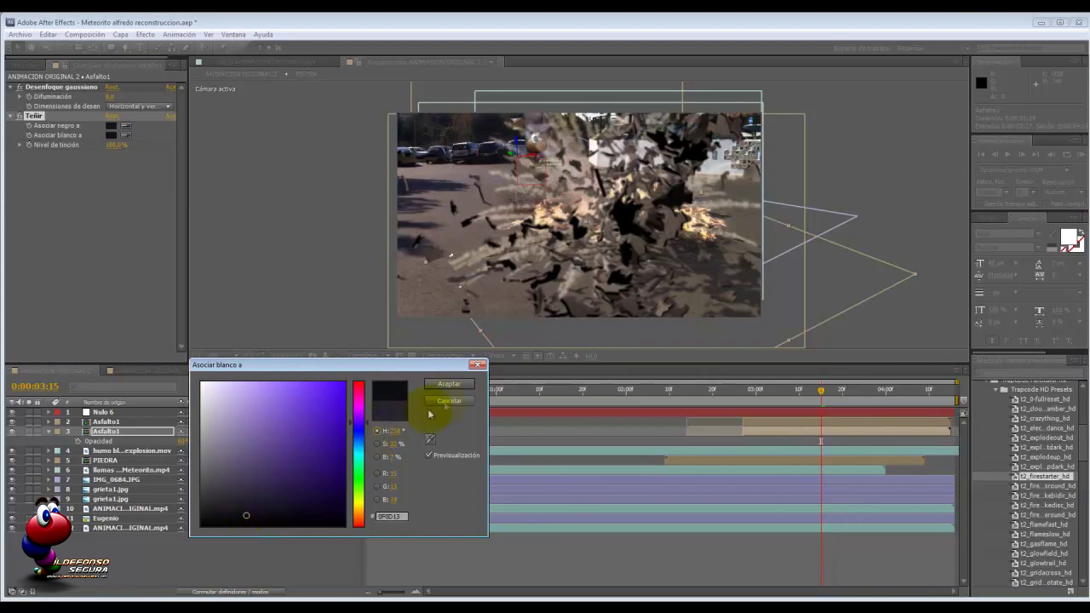
left_click(448, 385)
Set the opacity of the 3D Asfalto1 copy to 45% and check the debris in the frames following 0:00:03:15
left_click(183, 441)
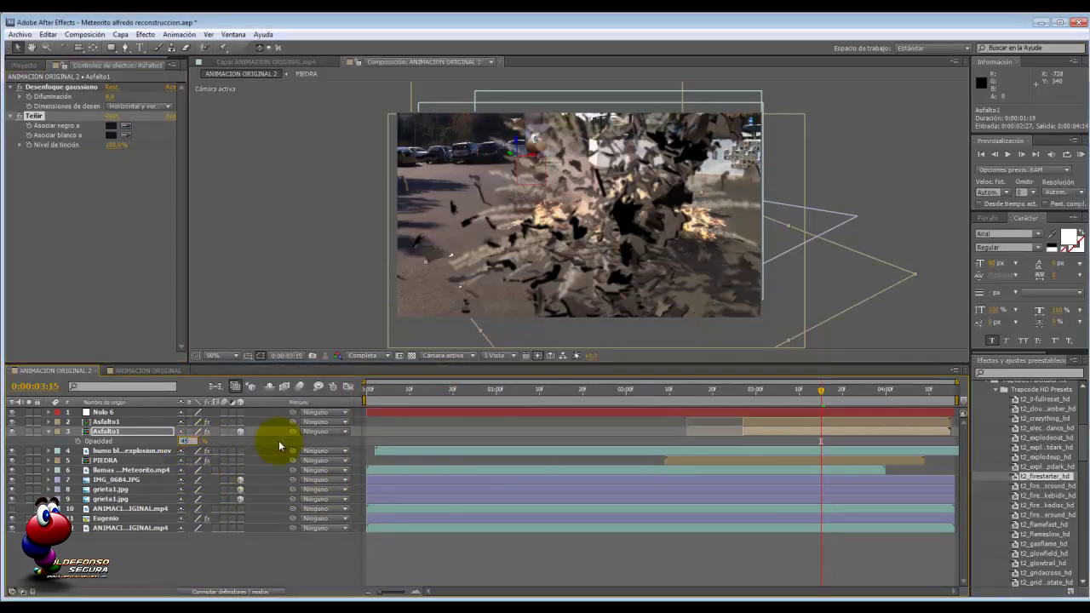
key("Return")
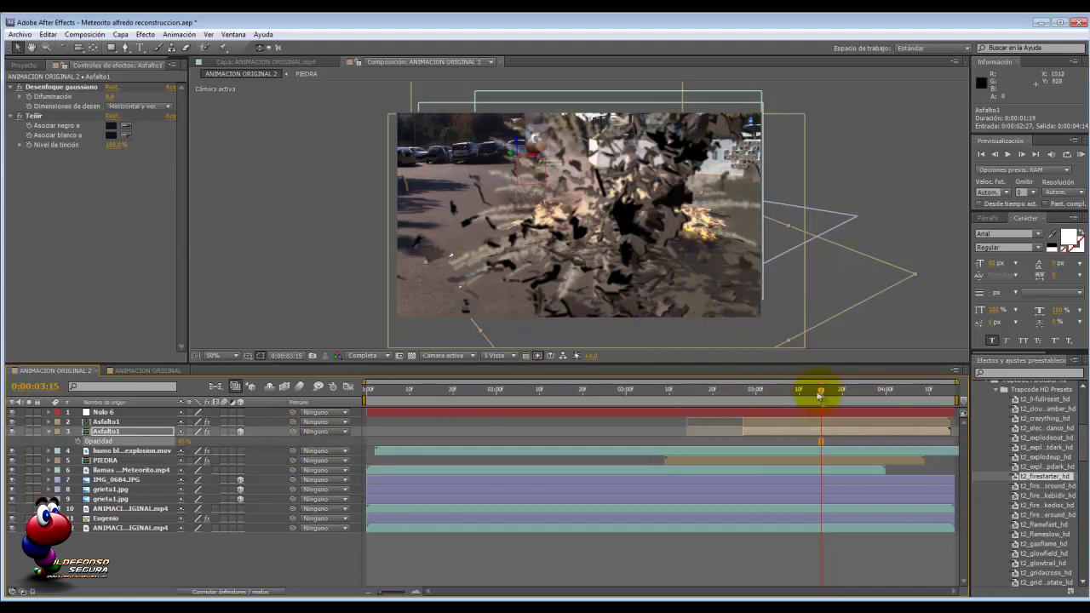
mouse_move(816, 396)
left_mouse_down()
mouse_move(754, 394)
mouse_move(830, 394)
left_mouse_up()
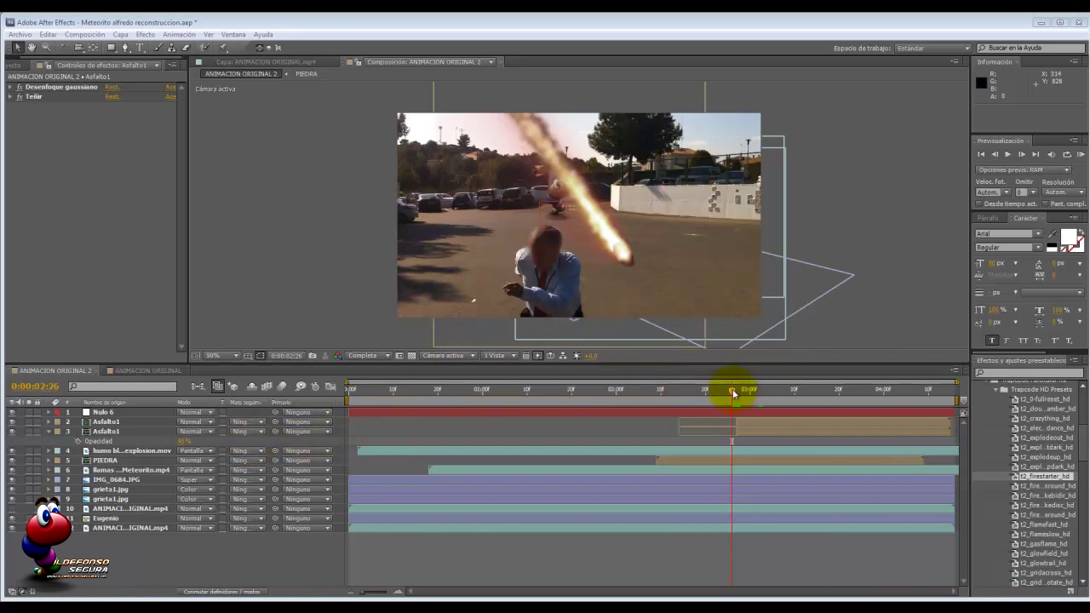
Go to the impact frame at 0:00:02:27 and add a red composition-sized solid above the other layers
left_click_drag(730, 389, 737, 389)
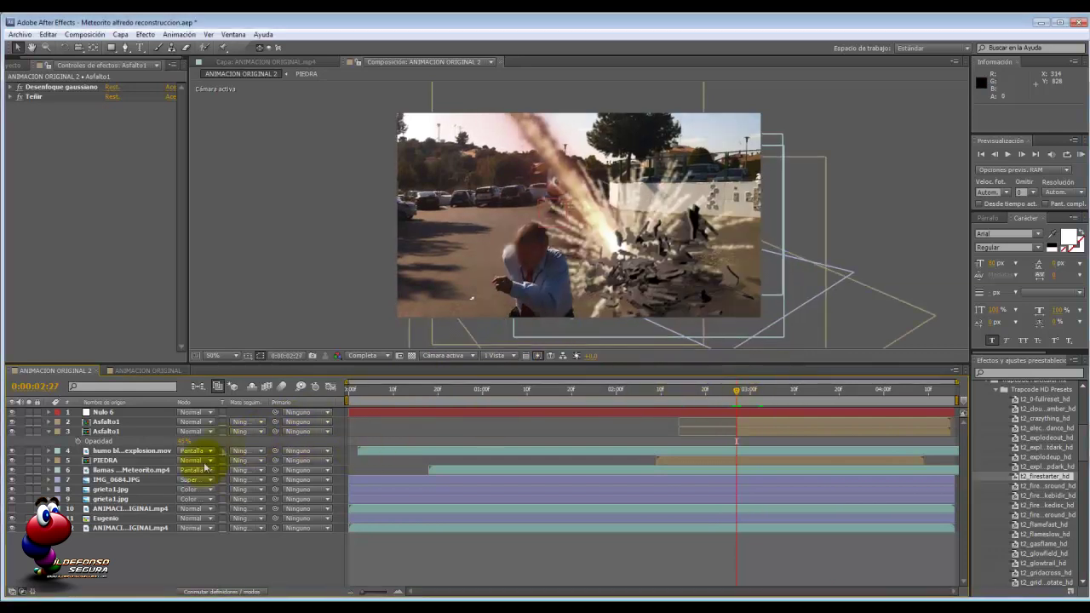
right_click(146, 540)
left_click(195, 433)
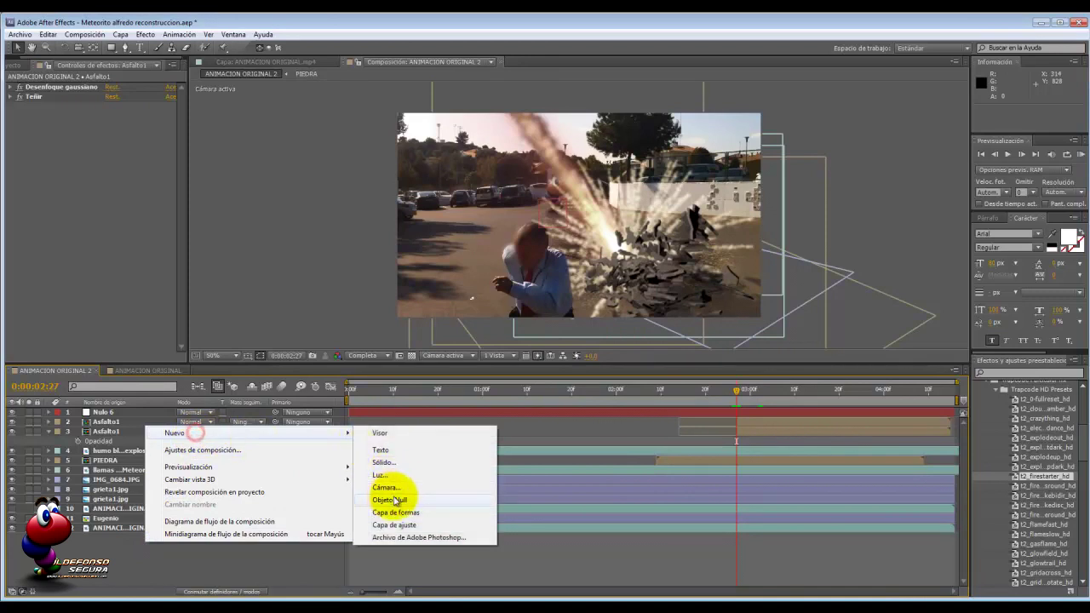
left_click(385, 462)
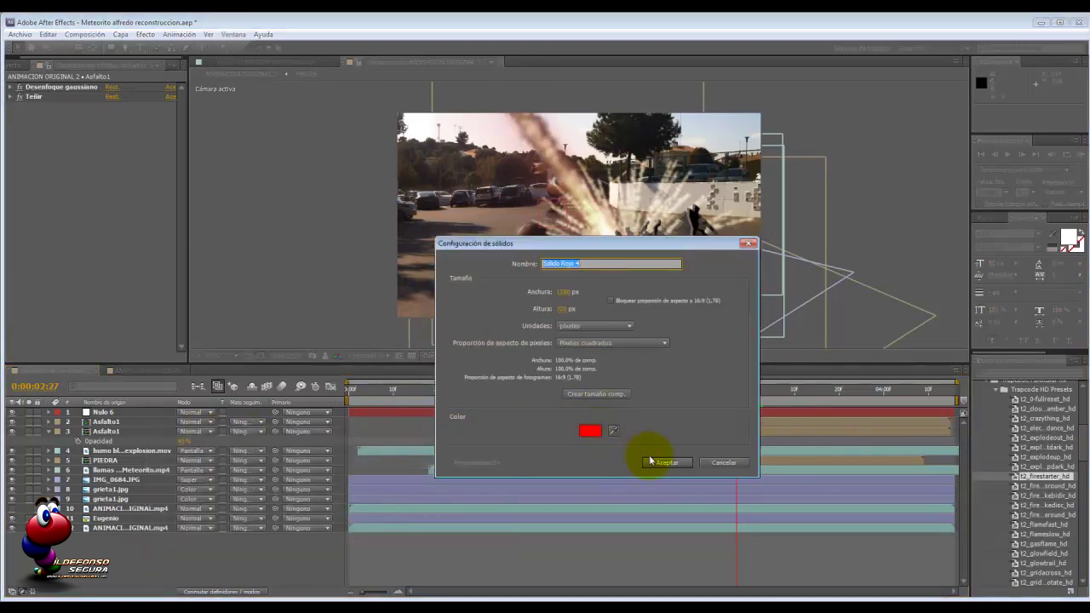
left_click(651, 461)
Apply the Optical Flares effect to the new red solid
right_click(152, 412)
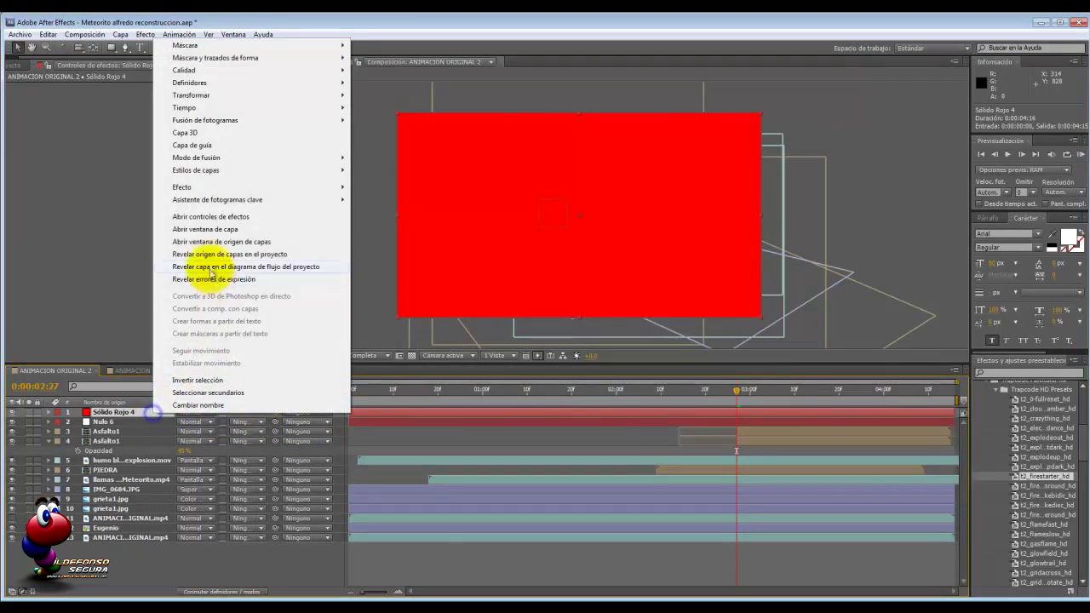
mouse_move(205, 186)
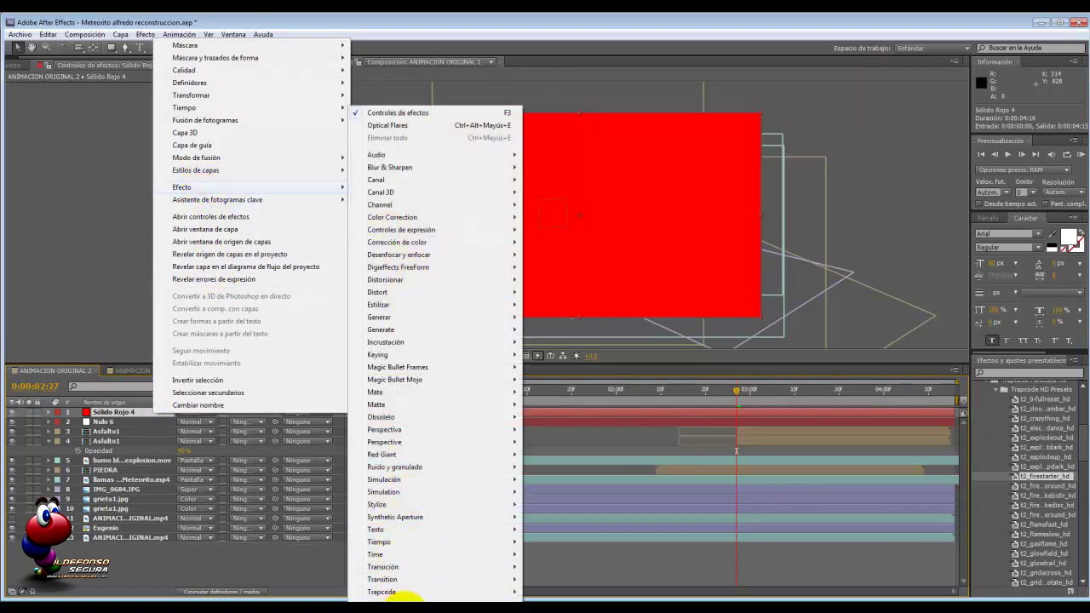
left_click(543, 602)
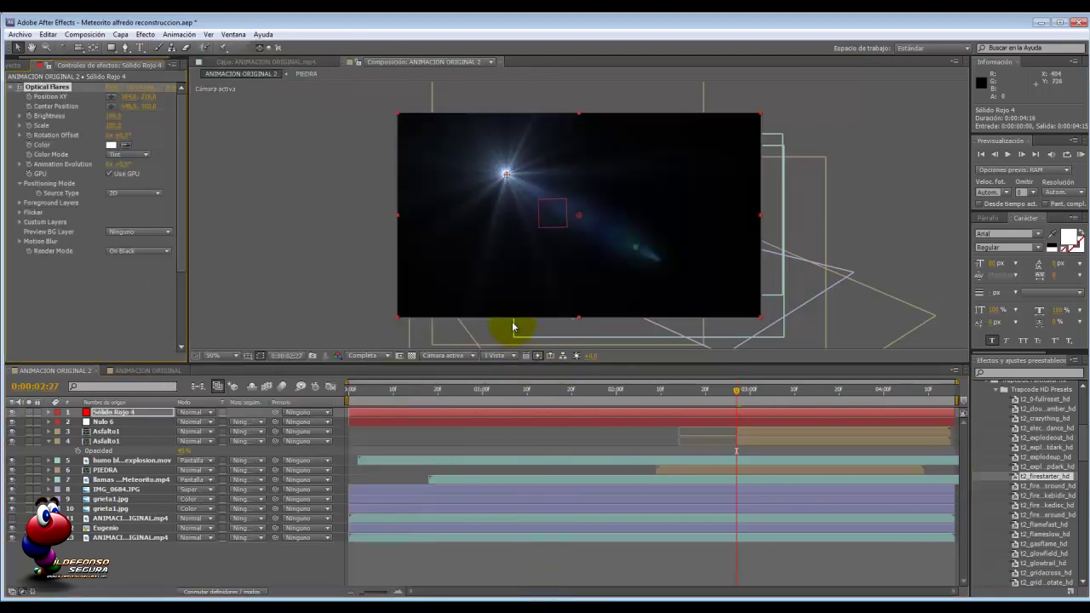
Open the Optical Flares options, load the Rim_Light preset from the Natural Flares, and centre the flare in the preview
left_click(143, 88)
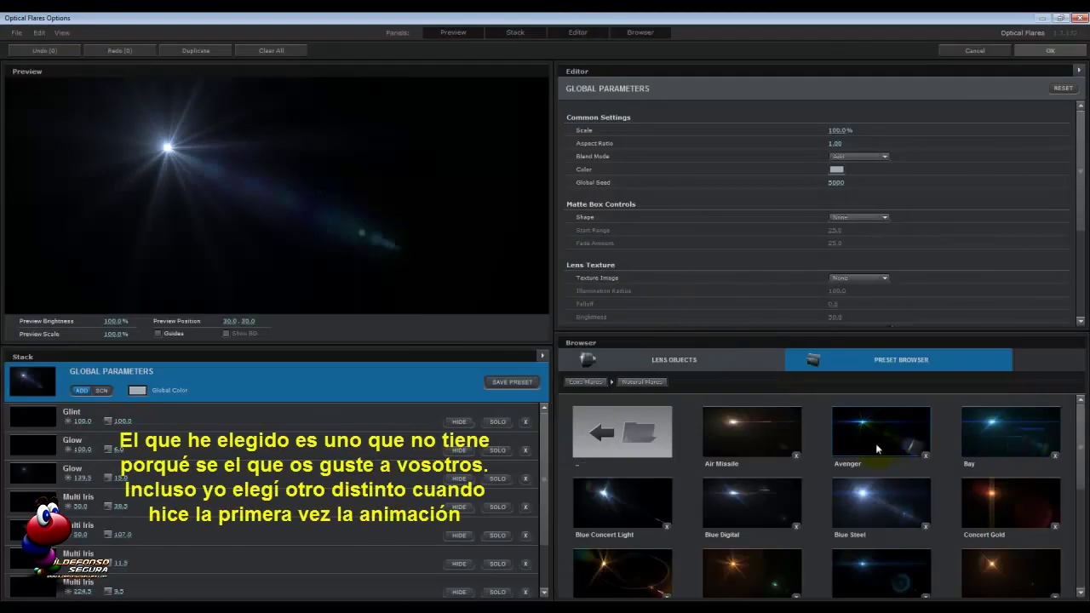
left_click_drag(1080, 434, 1082, 516)
left_click(622, 541)
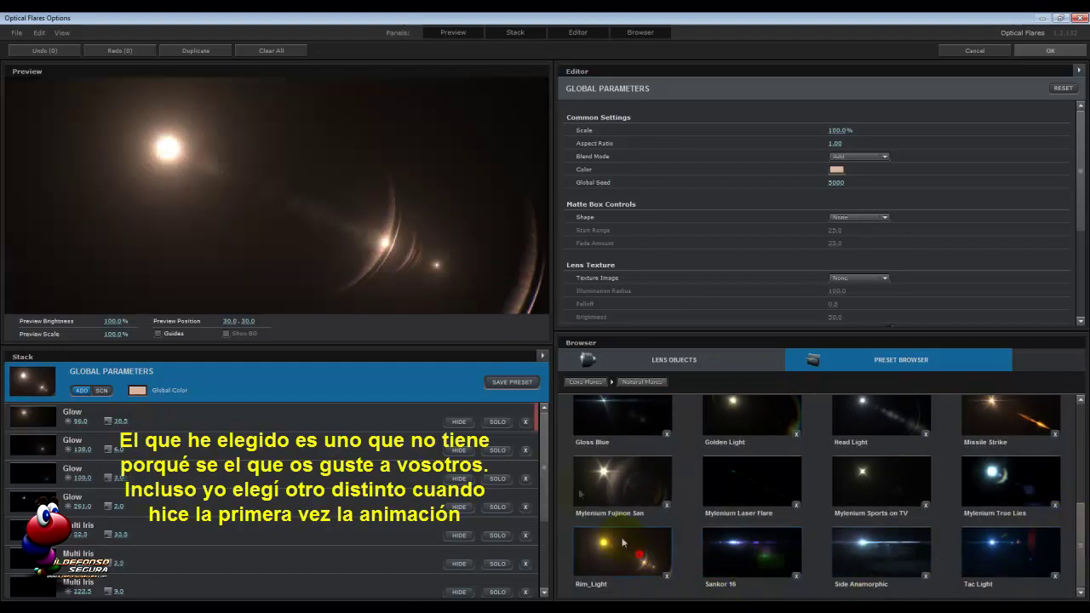
left_click_drag(226, 180, 274, 195)
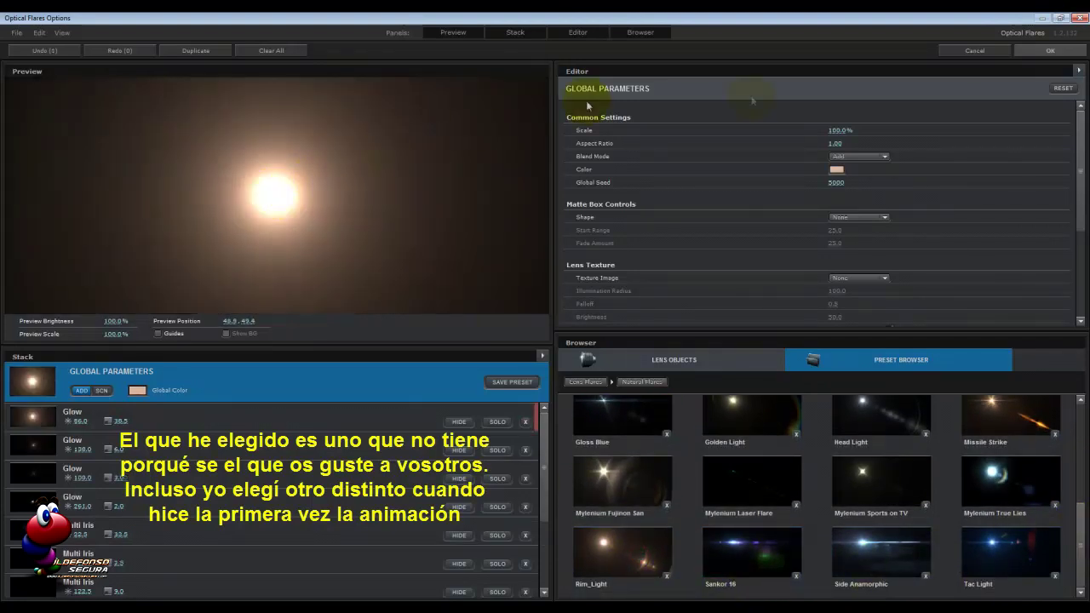
Accept the Optical Flares options and set the red solid's blending mode to Añadir
left_click(1048, 52)
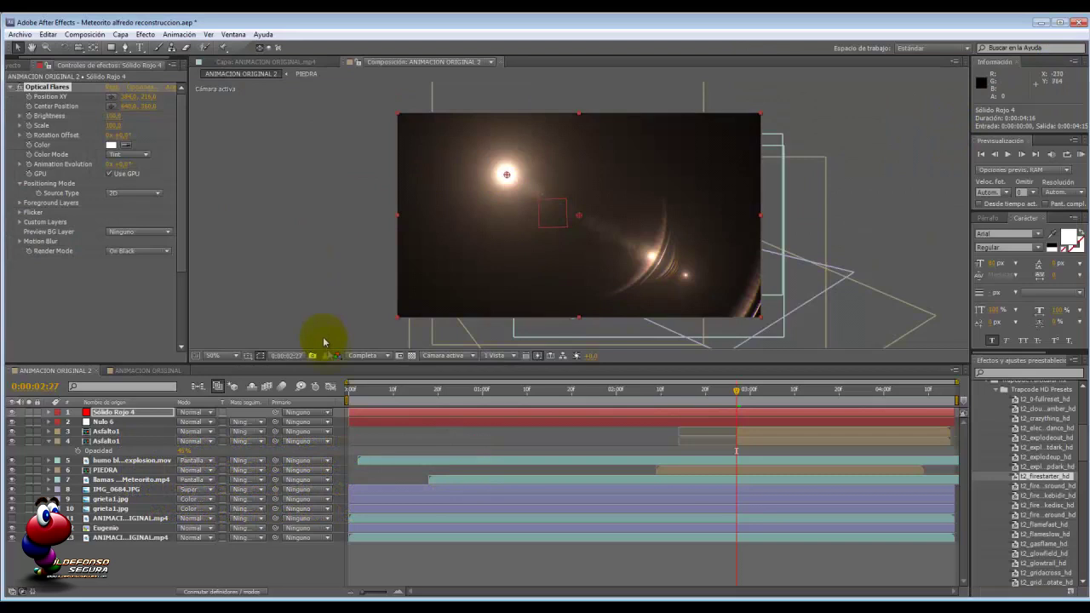
left_click(210, 412)
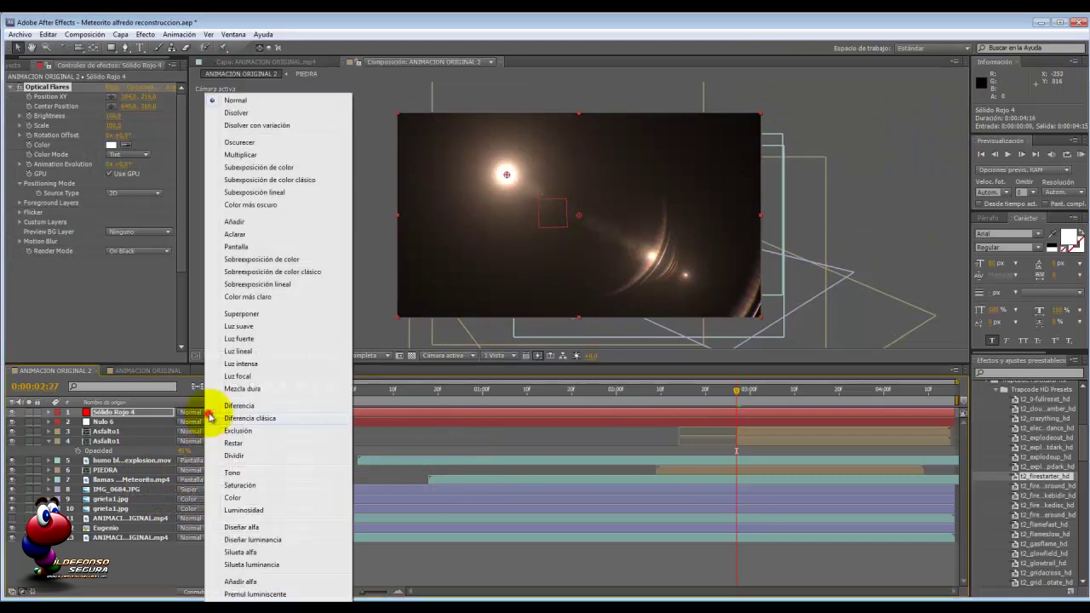
left_click(246, 224)
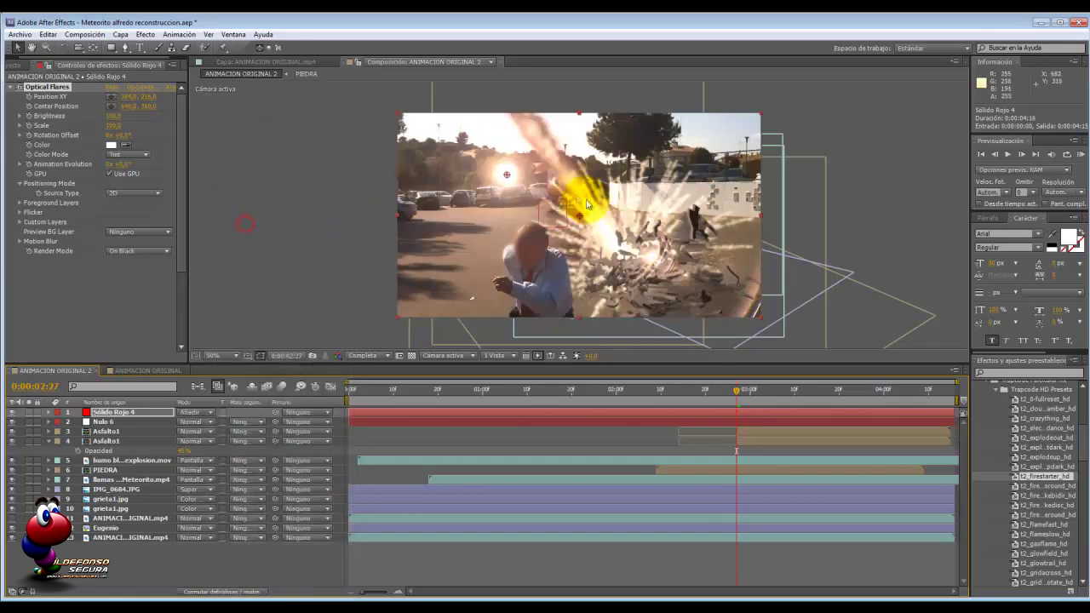
Solo the red solid and PIEDRA layers and place the flare's centre on the meteorite's impact point at about 814, 522
left_click_drag(529, 206, 631, 274)
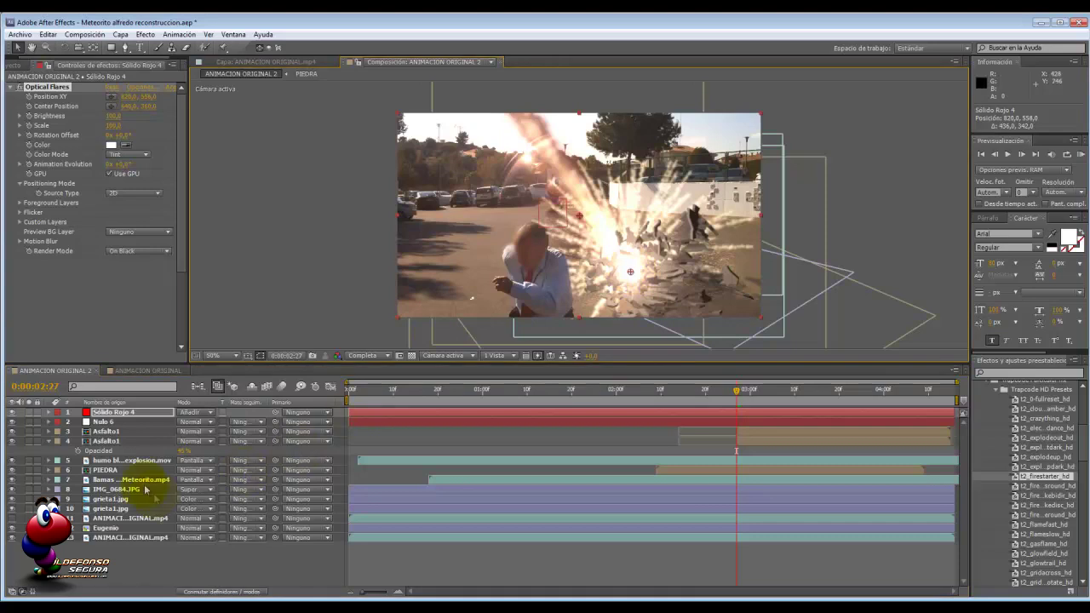
left_click(29, 412)
left_click(29, 413)
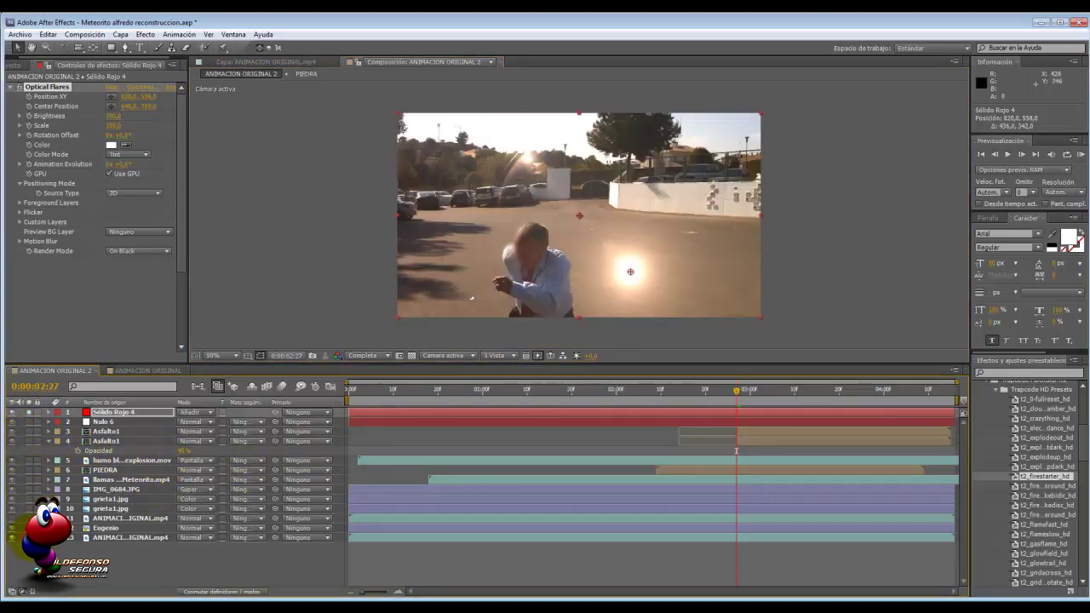
left_click(30, 471)
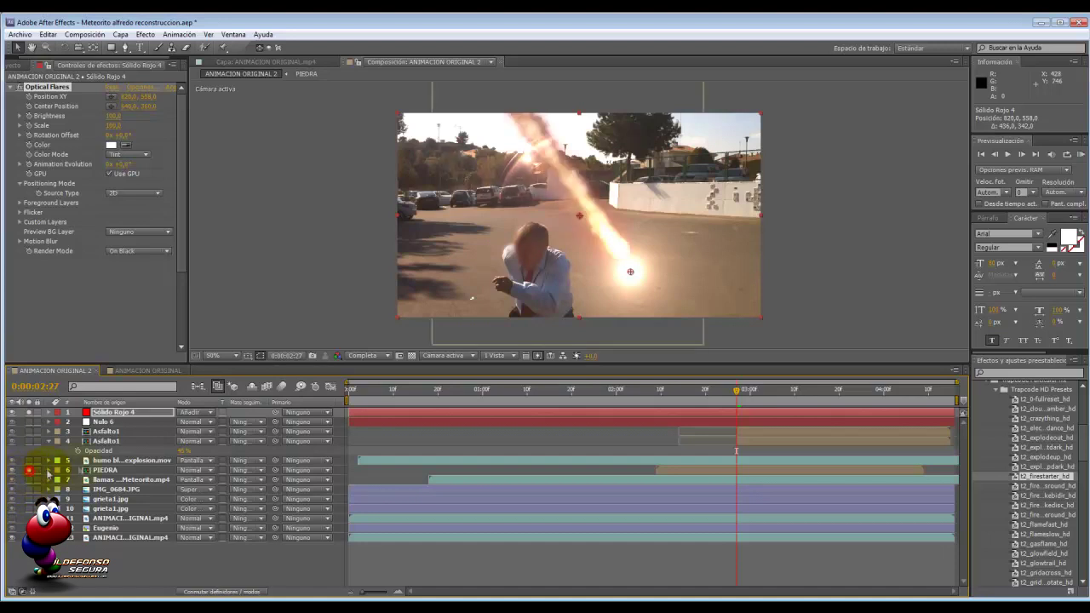
mouse_move(631, 272)
left_mouse_down()
mouse_move(649, 282)
mouse_move(629, 265)
left_mouse_up()
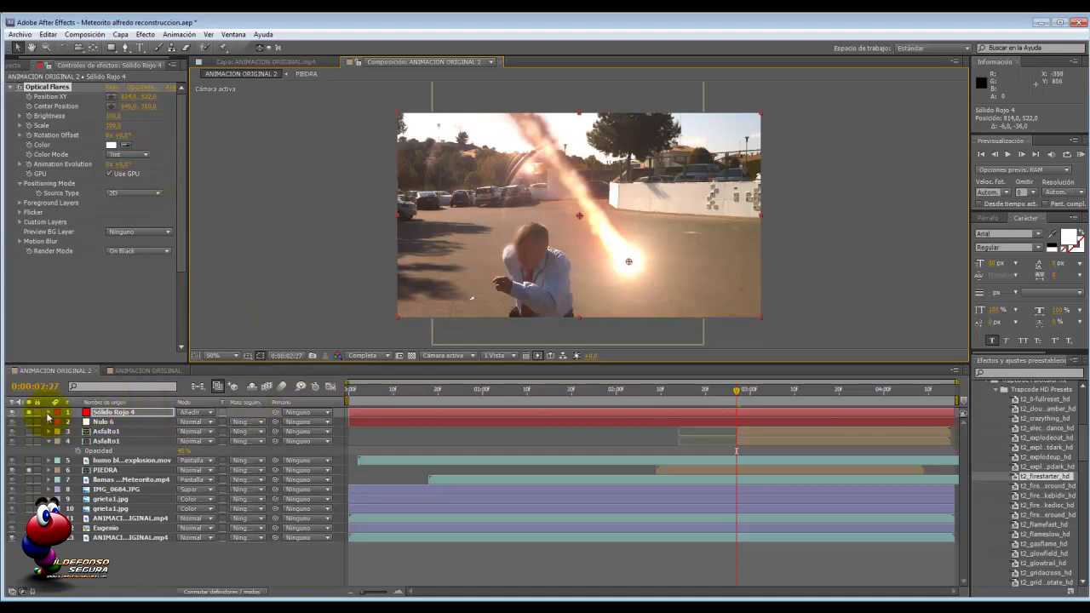
Reveal the solid's Optical Flares properties and keyframe Brightness at 350 on frame 0:00:02:27
left_click(48, 414)
left_click(59, 423)
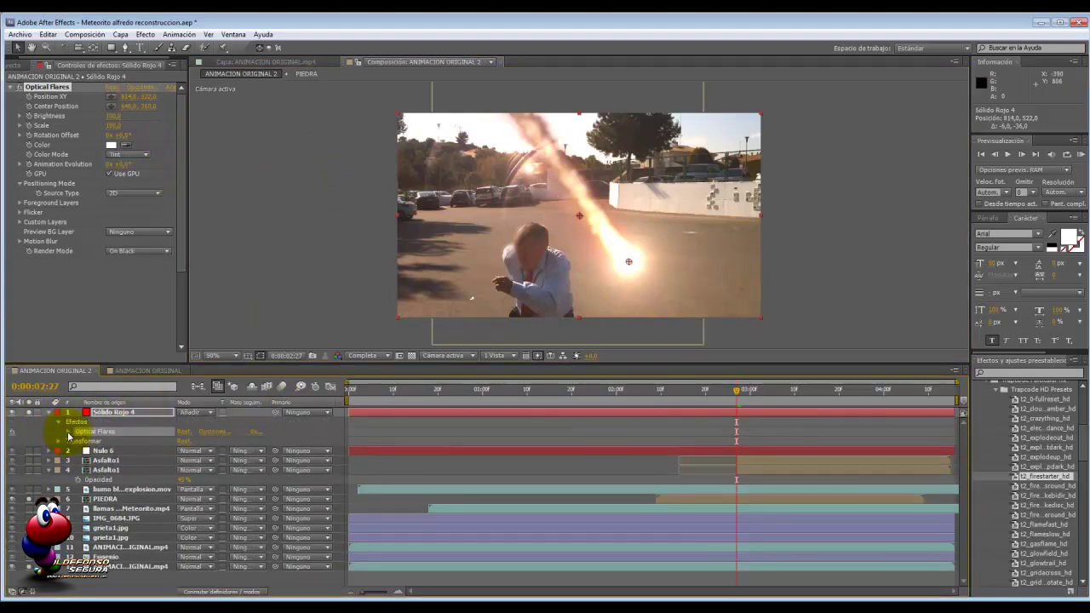
left_click(68, 433)
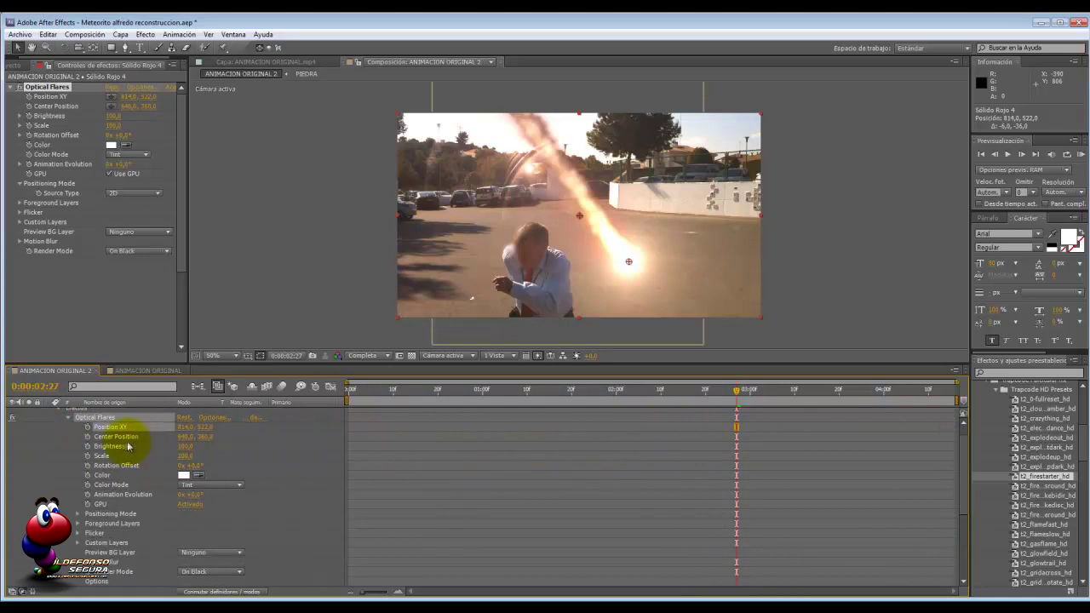
left_click(87, 447)
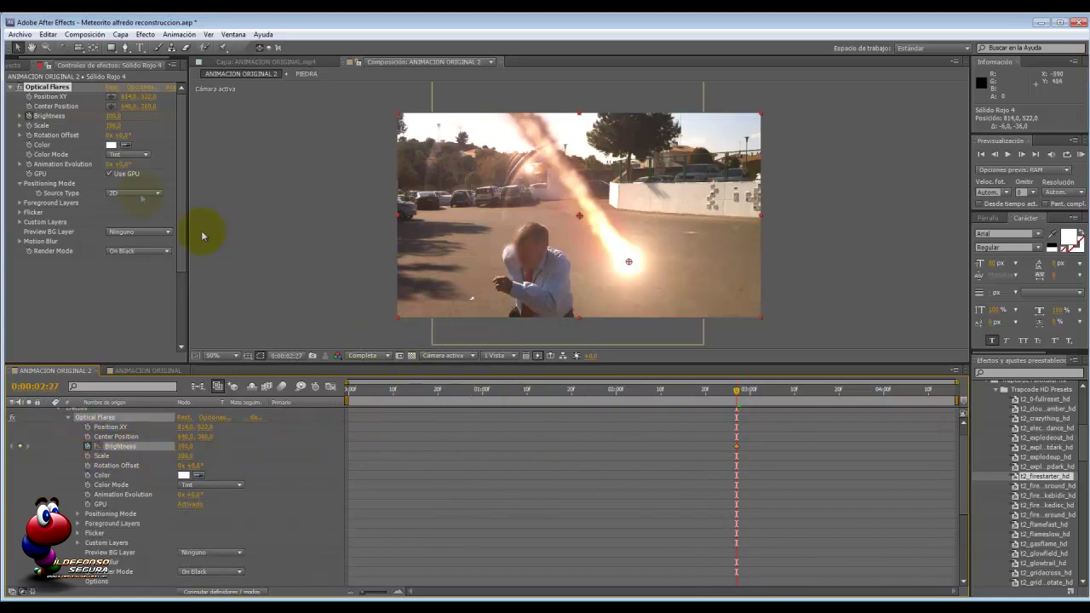
left_click(113, 116)
type("500")
key("Return")
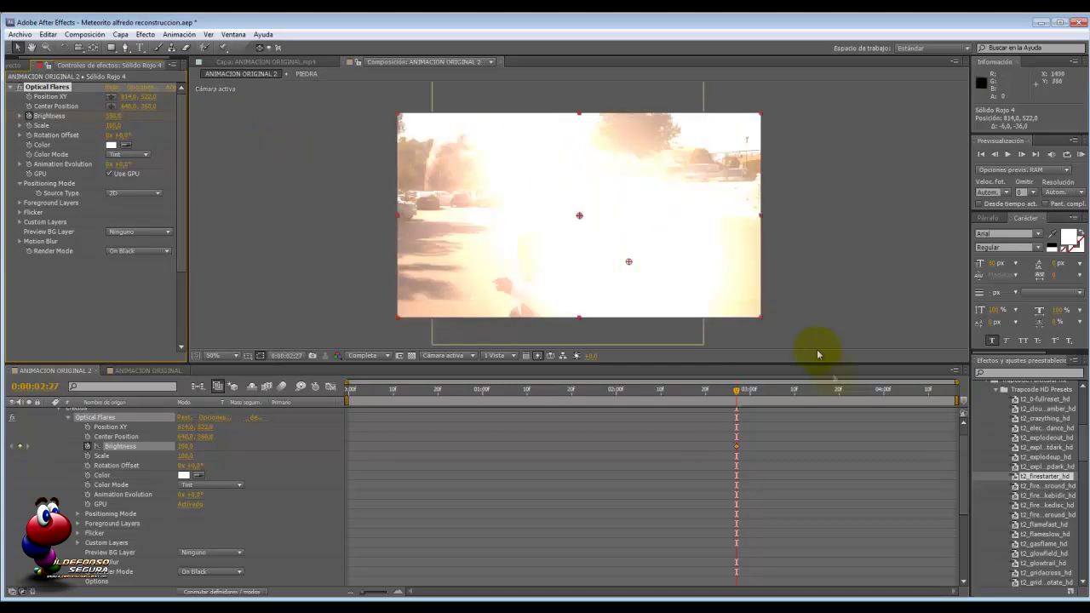
Add flare Brightness keyframes of 0 at 0:00:02:25 and 0:00:03:05
left_click_drag(733, 394, 723, 398)
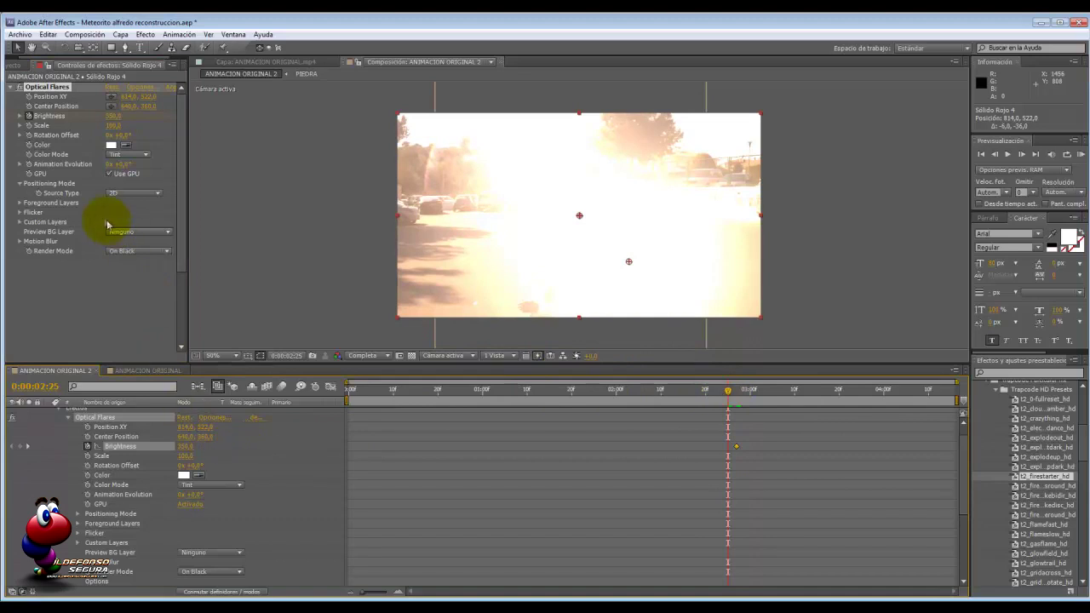
left_click(113, 116)
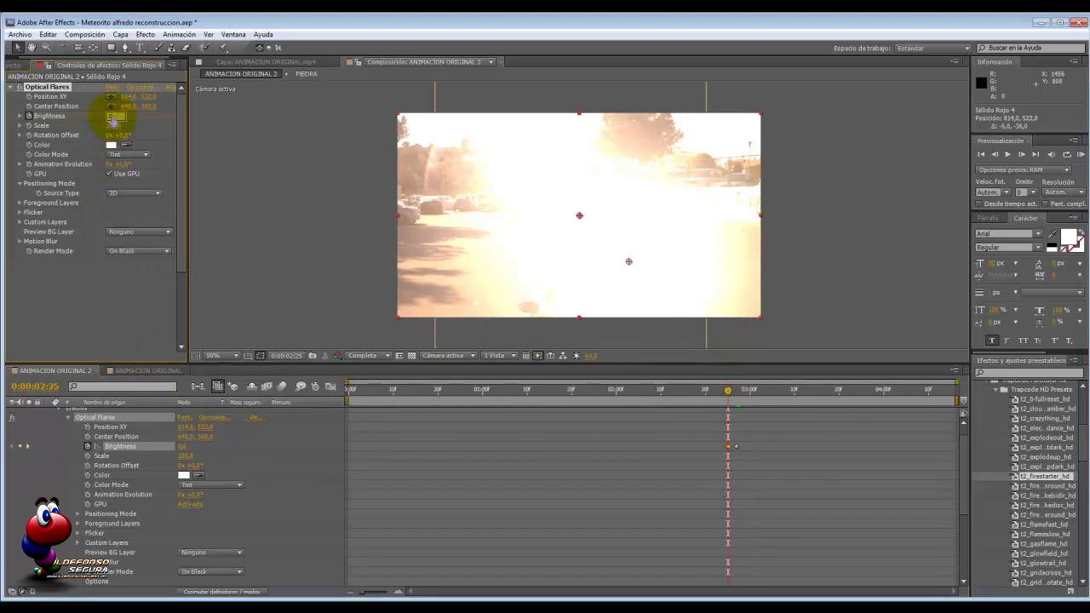
left_click_drag(730, 392, 771, 390)
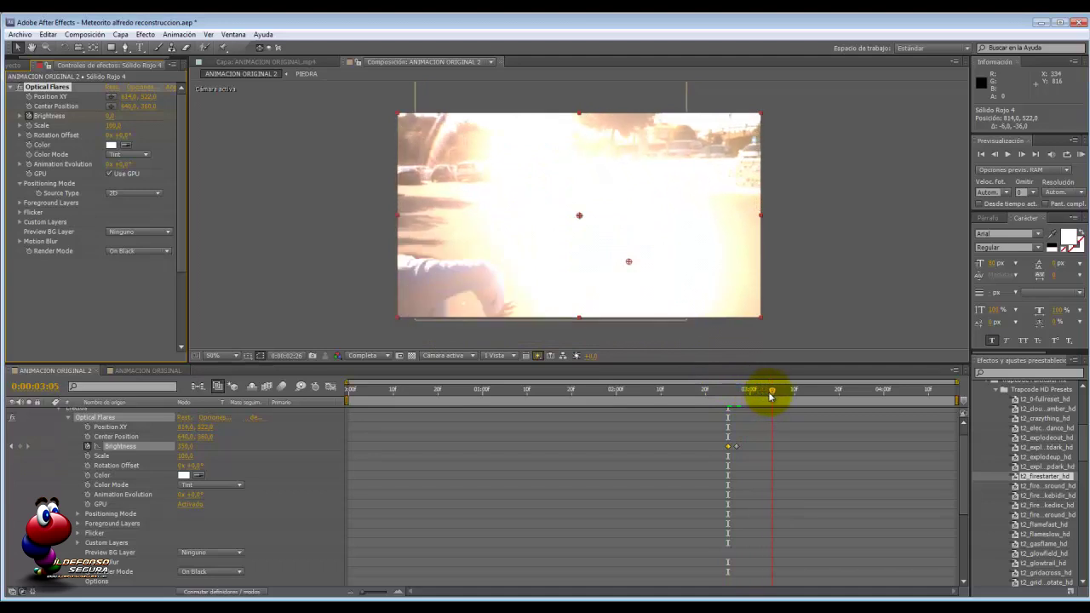
left_click(112, 115)
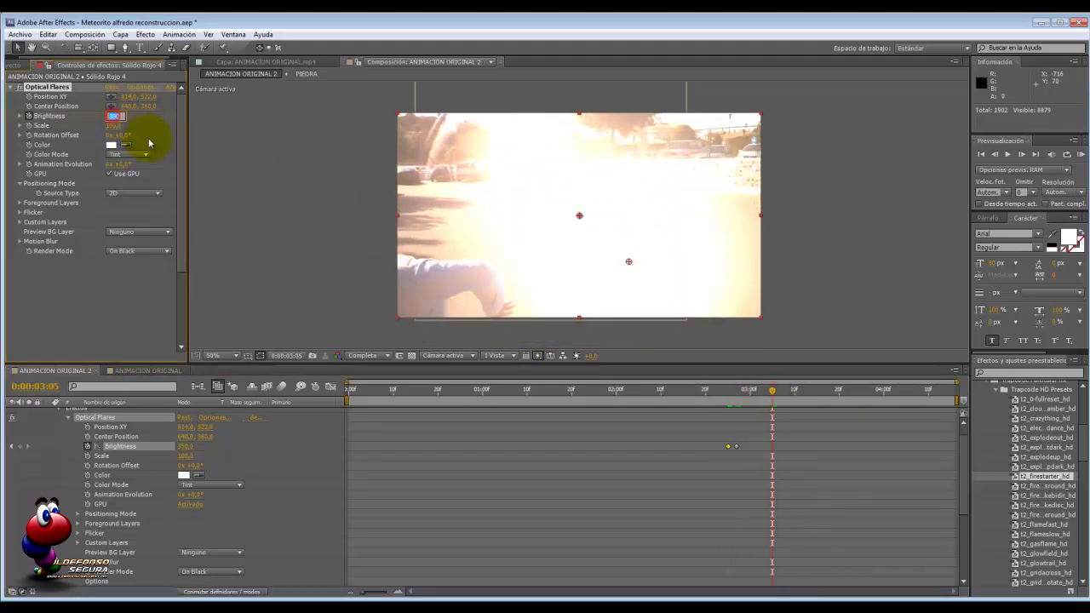
type("0")
key("Return")
Turn off layer soloing and check the flare over the full composite around 0:00:02:29
scroll(57, 449, "up", 1)
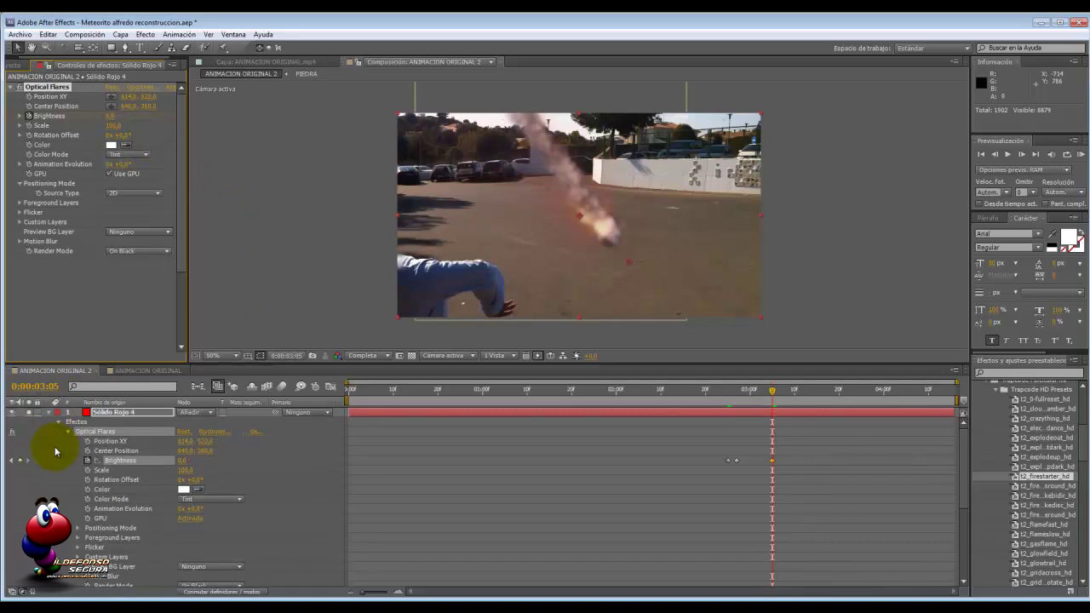
scroll(42, 442, "down", 5)
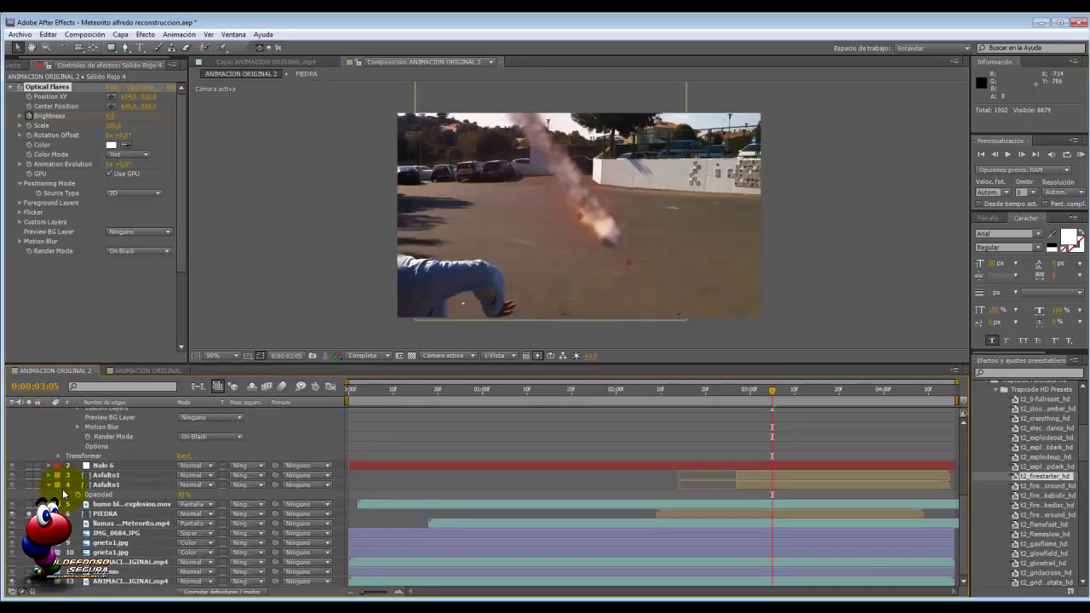
left_click(28, 513)
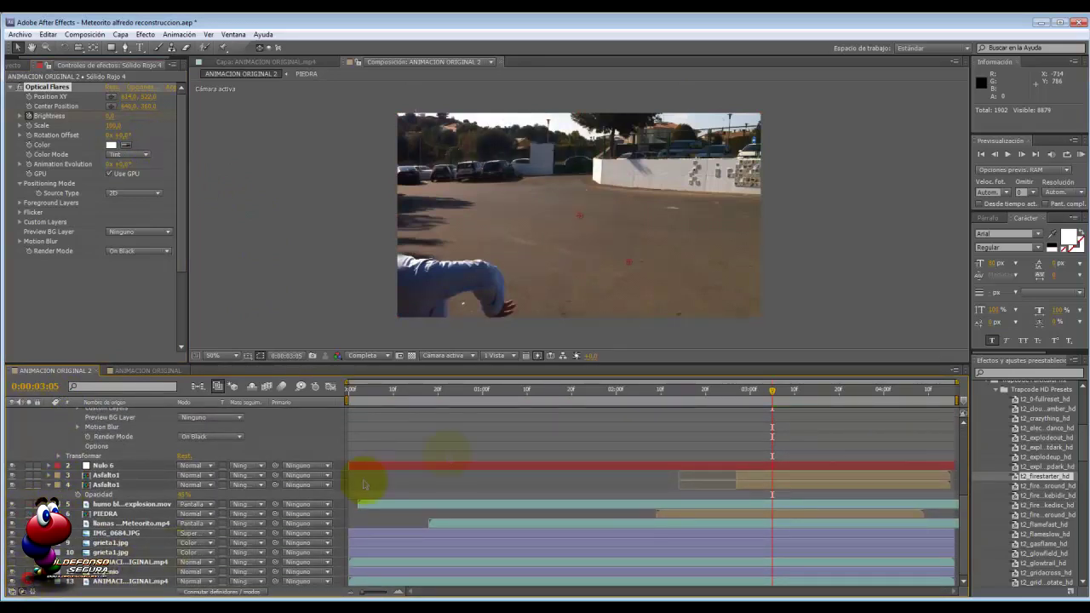
mouse_move(761, 397)
left_mouse_down()
mouse_move(712, 395)
mouse_move(783, 397)
mouse_move(721, 395)
mouse_move(742, 397)
left_mouse_up()
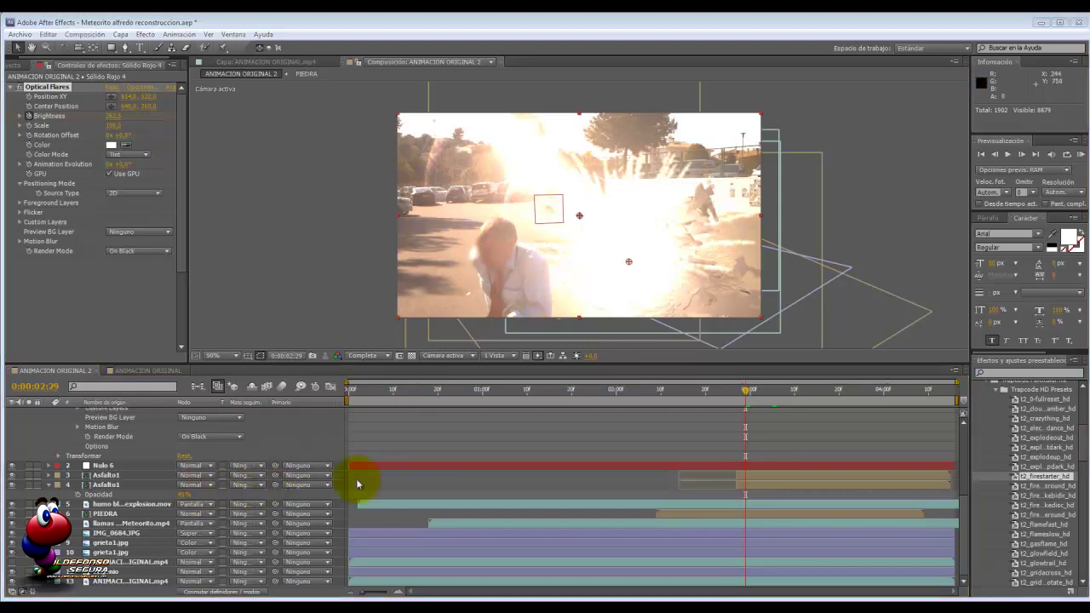
Go to the first frame and copy Máscara 1 from the masked ANIMACION ORIGINAL.mp4 layer
left_click(982, 157)
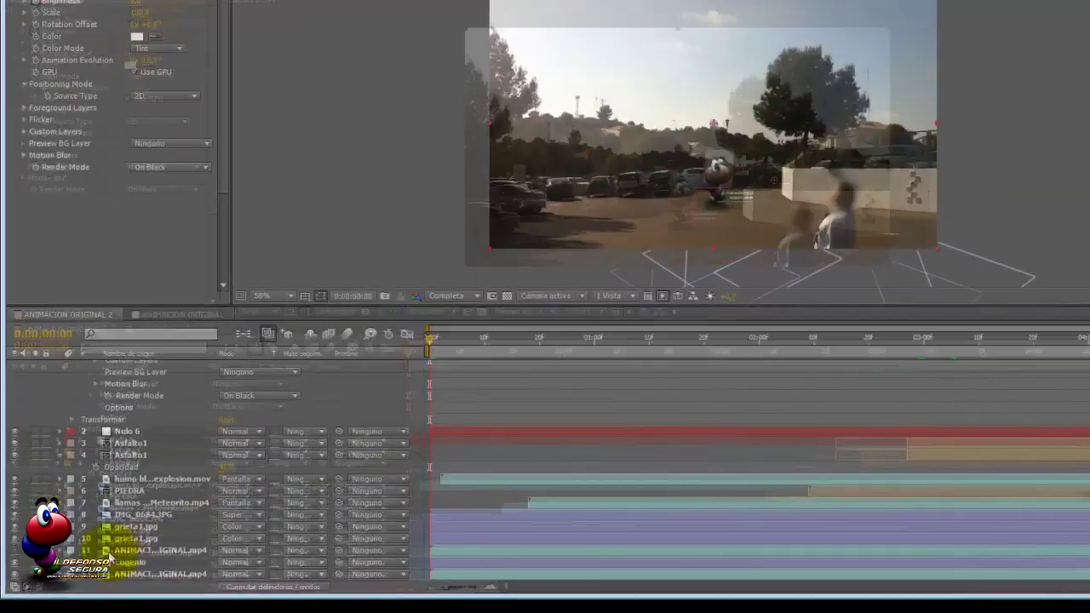
left_click(98, 561)
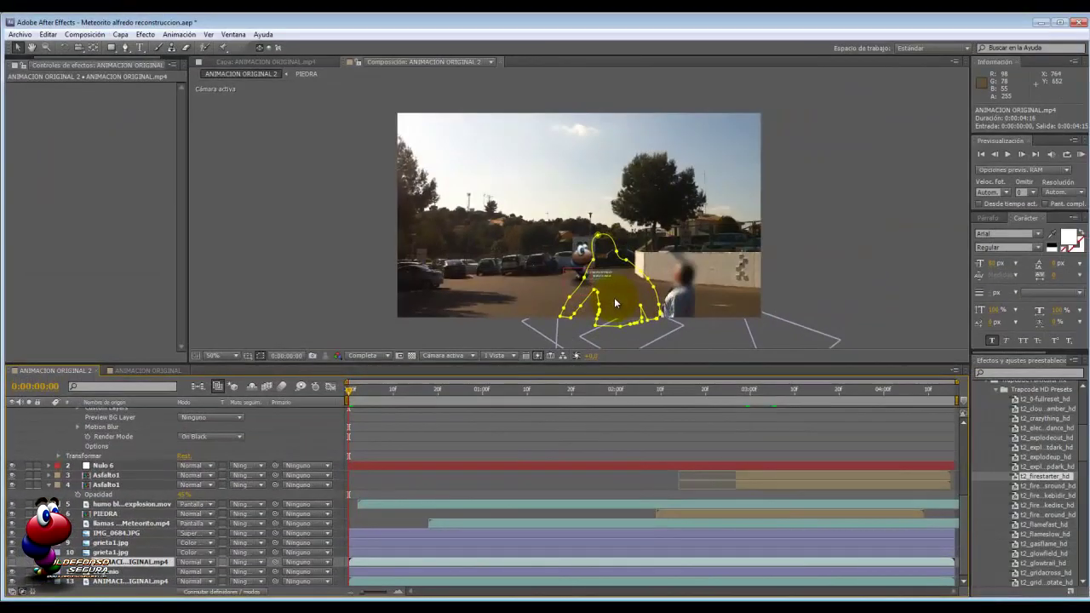
key("m")
key("m")
scroll(306, 435, "down", 2)
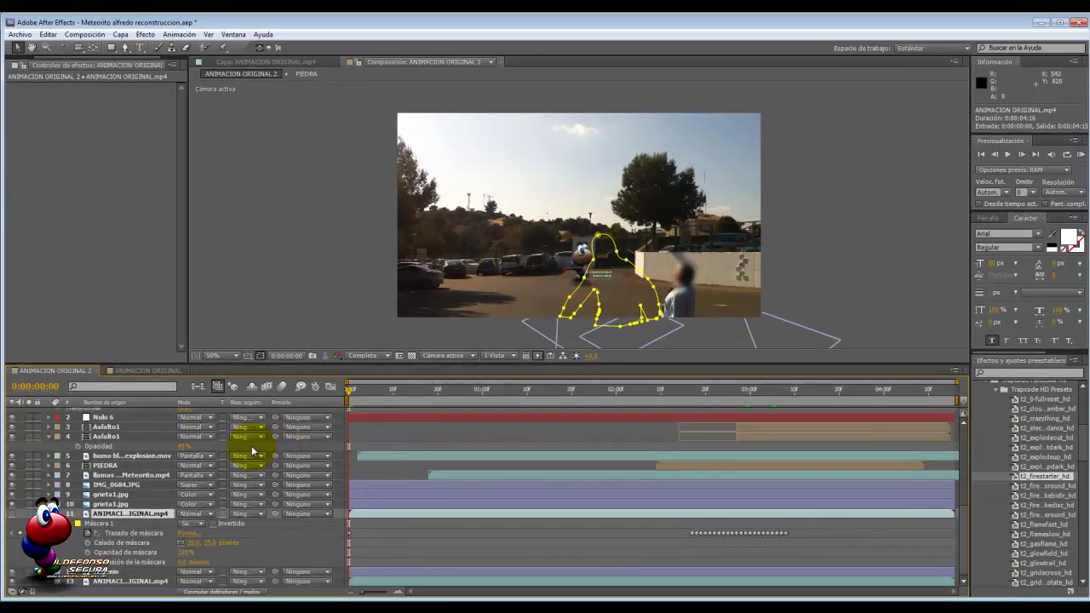
left_click(101, 522)
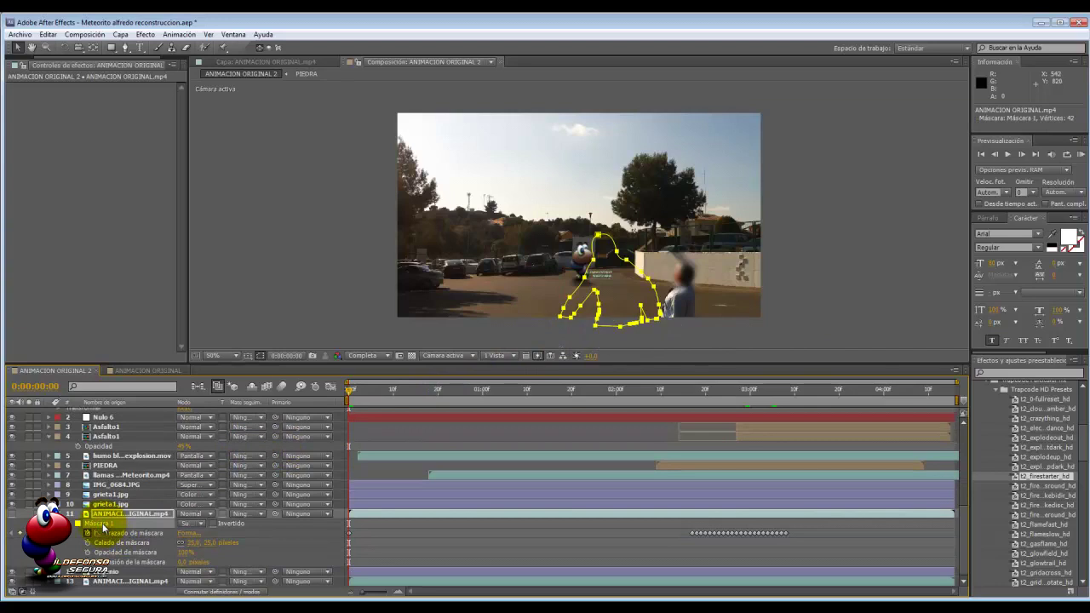
left_click(48, 35)
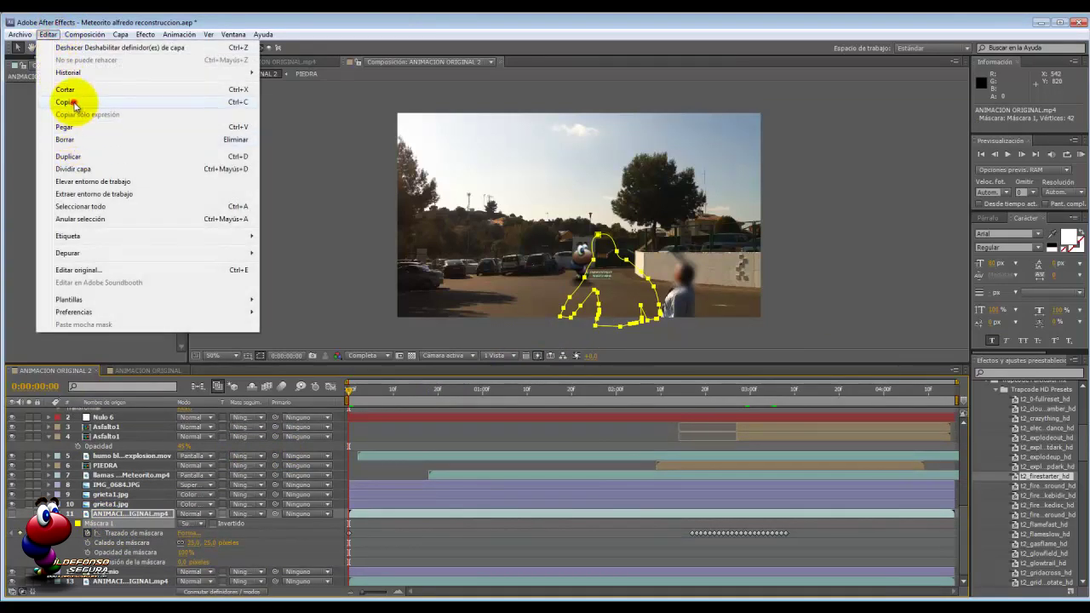
left_click(73, 103)
Paste the copied animated mask onto the red Optical Flares solid at the first frame
scroll(91, 445, "up", 3)
scroll(91, 445, "up", 5)
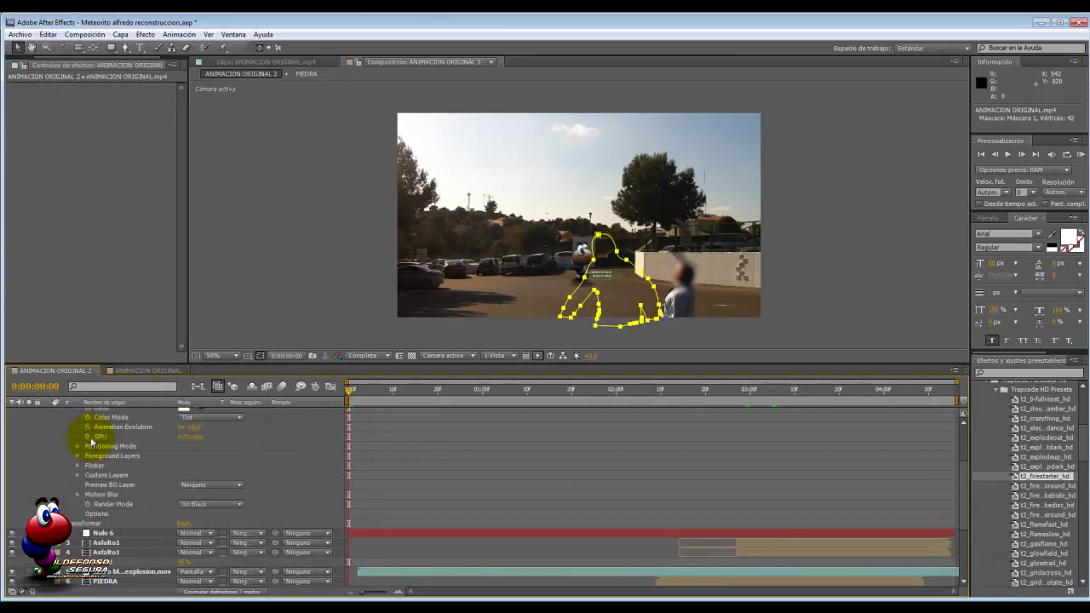
left_click(111, 413)
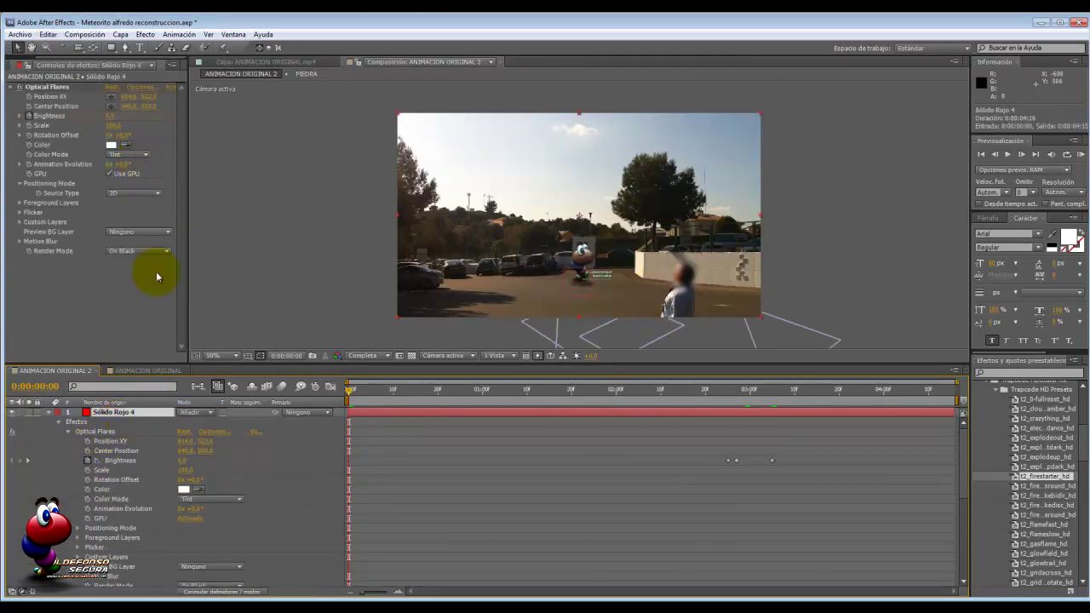
left_click(48, 34)
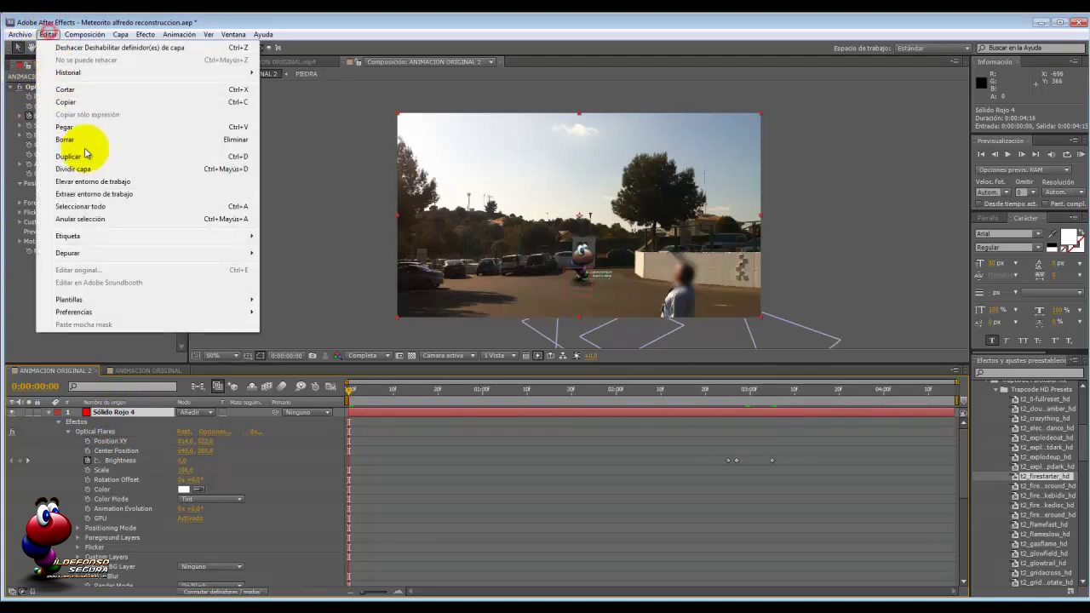
left_click(66, 127)
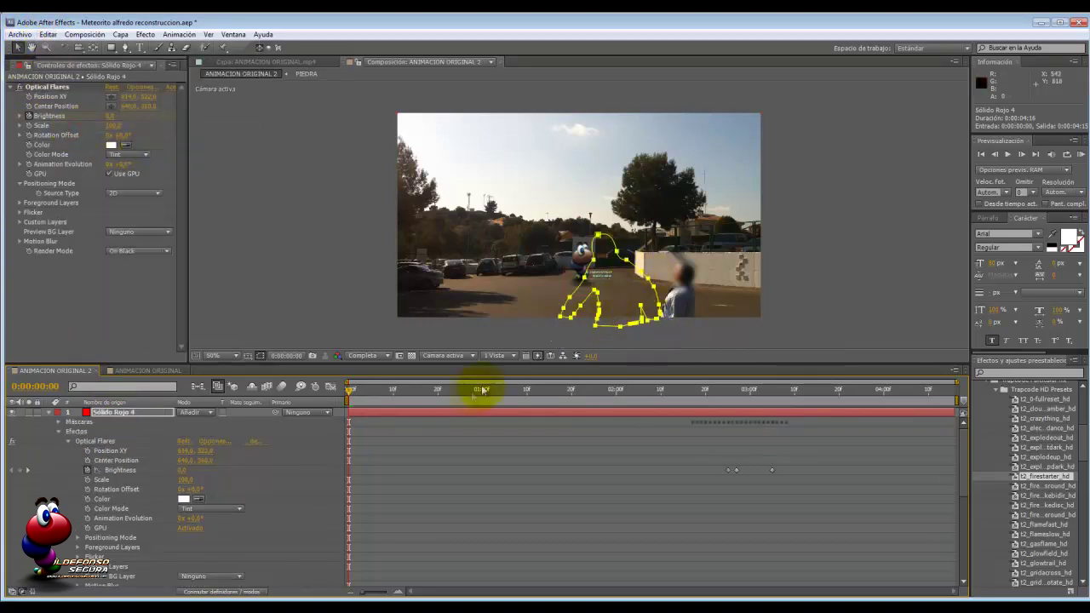
Go to 0:00:02:29 and invert Máscara 1 on the red solid so the flare excludes the man
left_click_drag(357, 393, 747, 393)
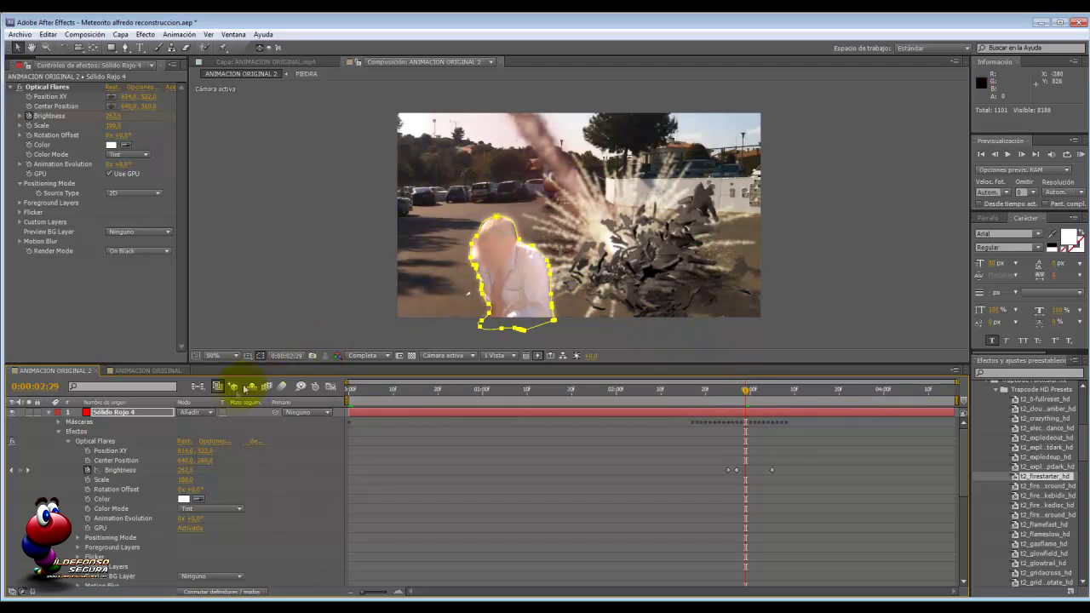
left_click(58, 422)
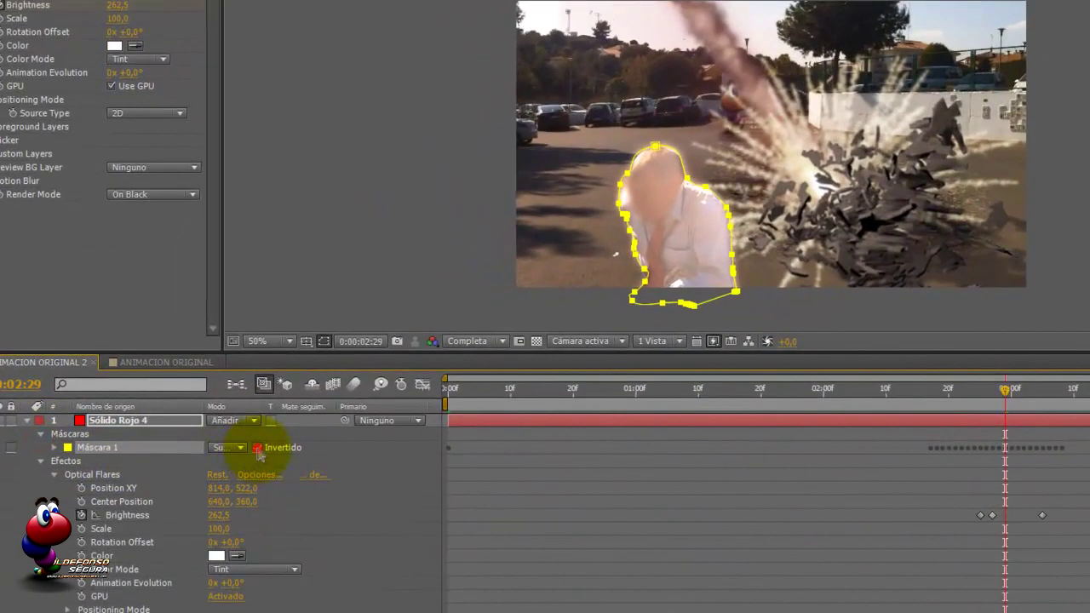
left_click(257, 448)
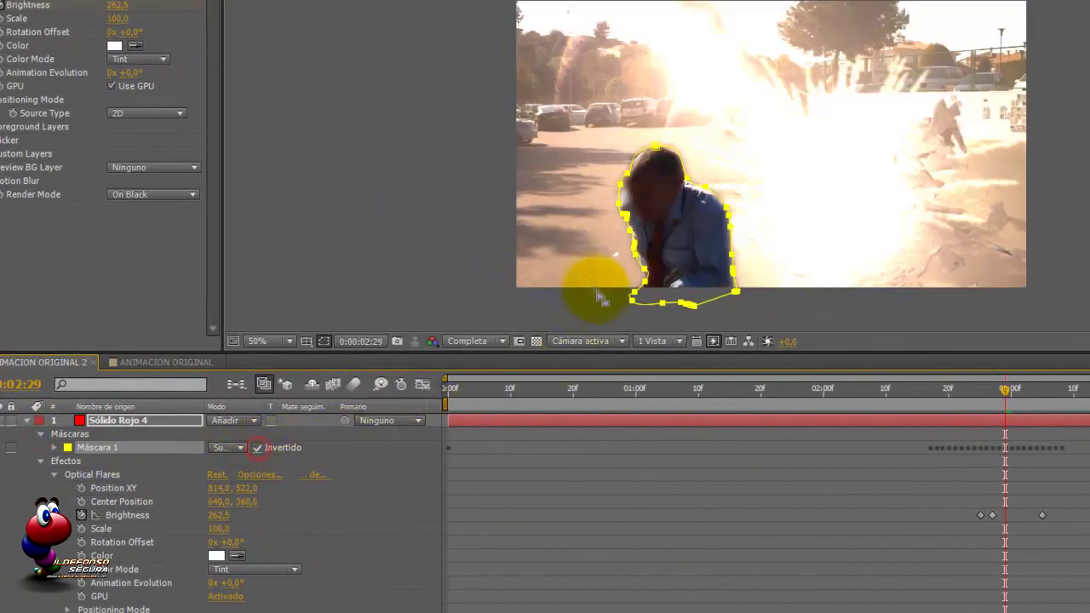
left_click(873, 464)
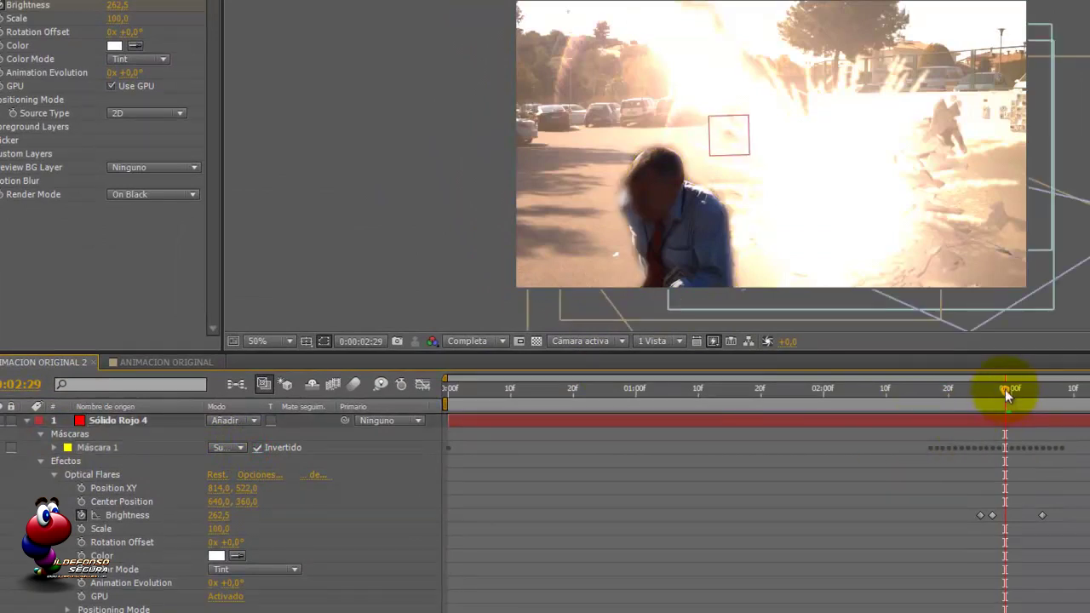
Set the mask feather of Máscara 1 on the red solid to 50 pixels and check the flare edge around 0:00:02:29
mouse_move(984, 388)
left_mouse_down()
mouse_move(956, 389)
mouse_move(1000, 398)
left_mouse_up()
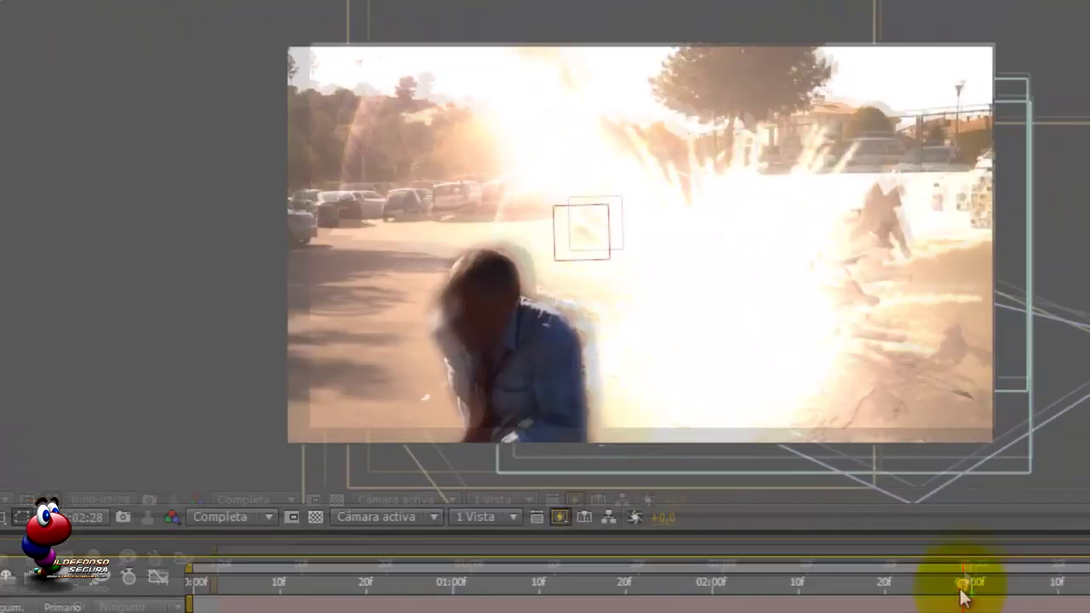
left_click_drag(962, 596, 996, 597)
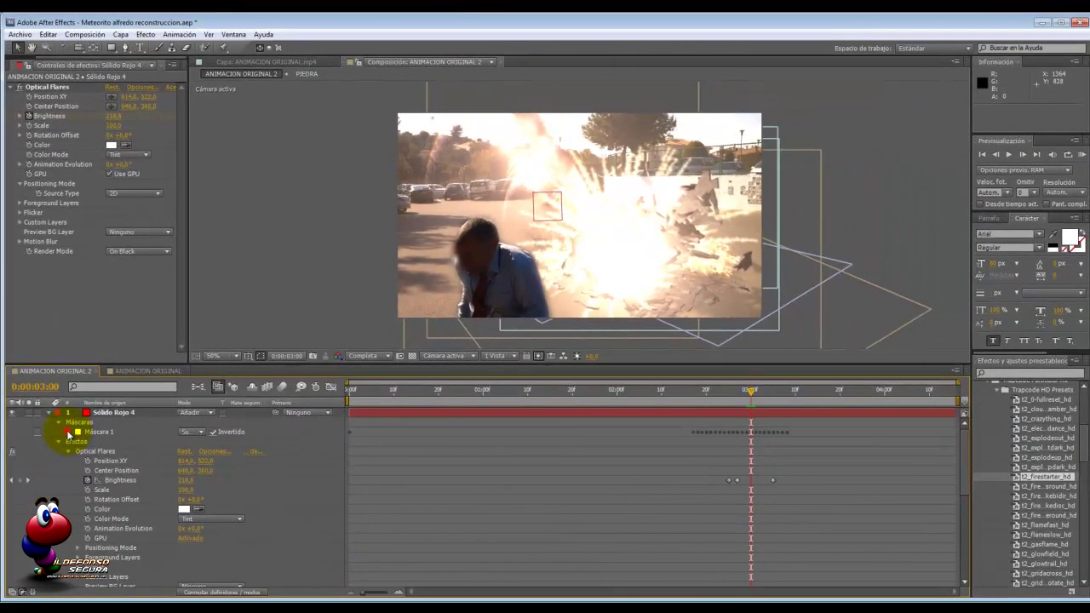
left_click(210, 450)
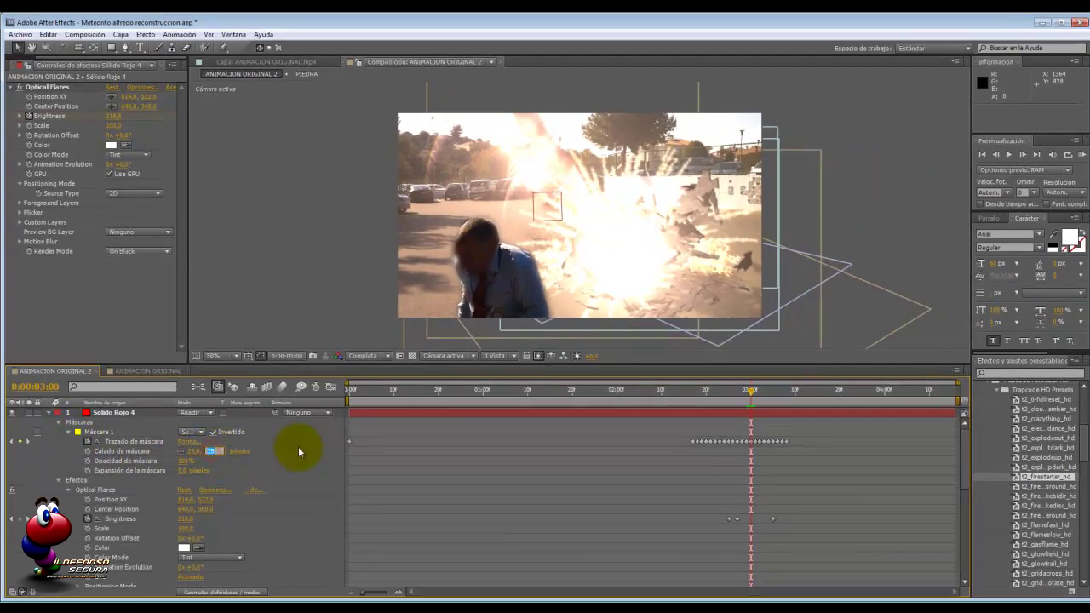
type("50")
key("Return")
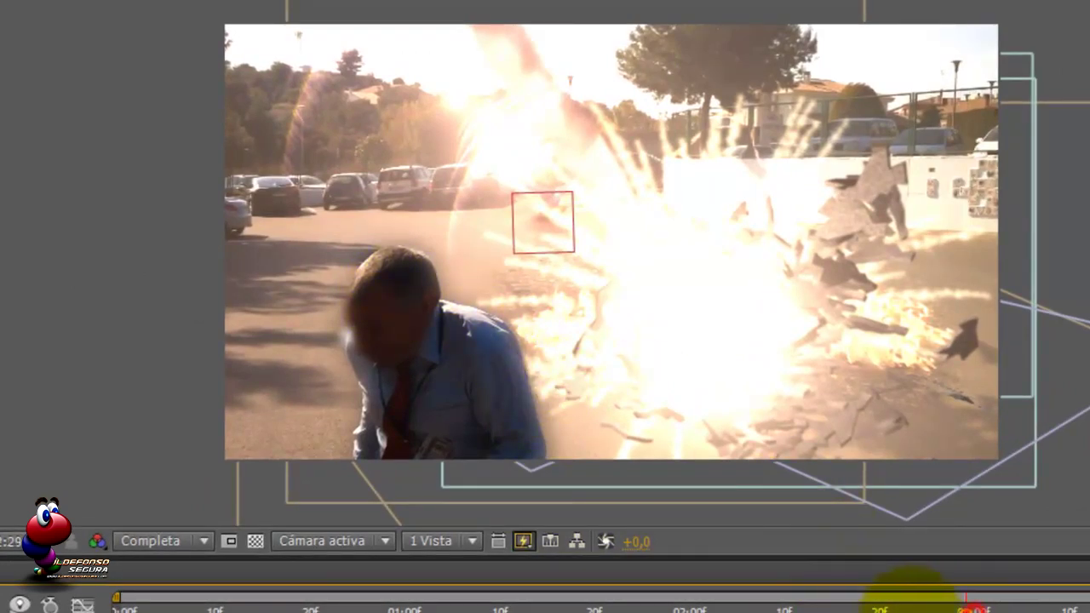
left_click(860, 601)
left_click_drag(861, 601, 957, 575)
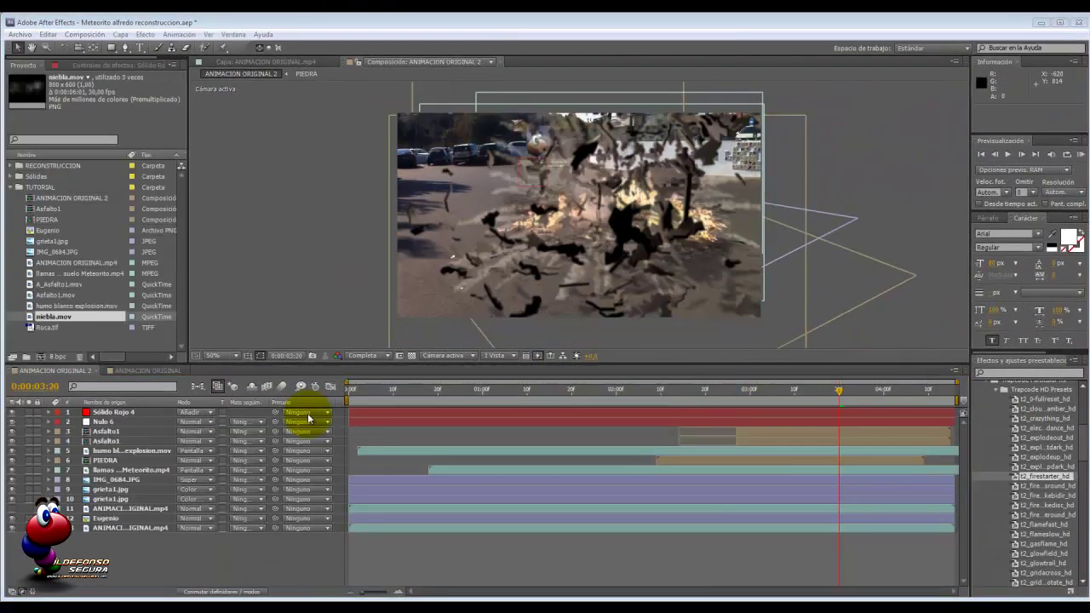
Add niebla.mov to the composition directly below the red solid and fit it to the composition size
left_click_drag(51, 321, 100, 418)
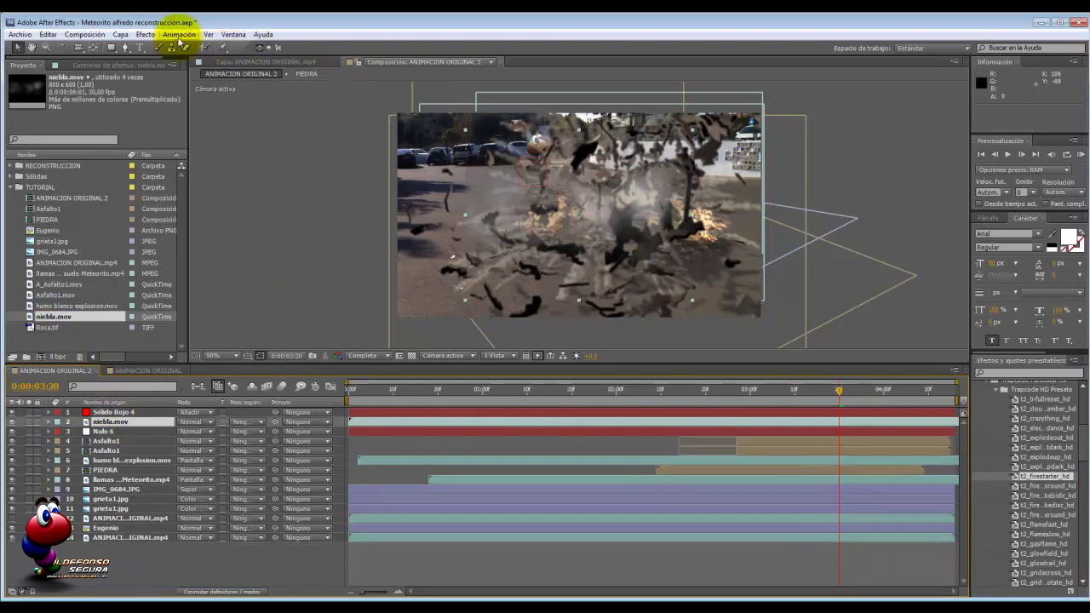
left_click(120, 35)
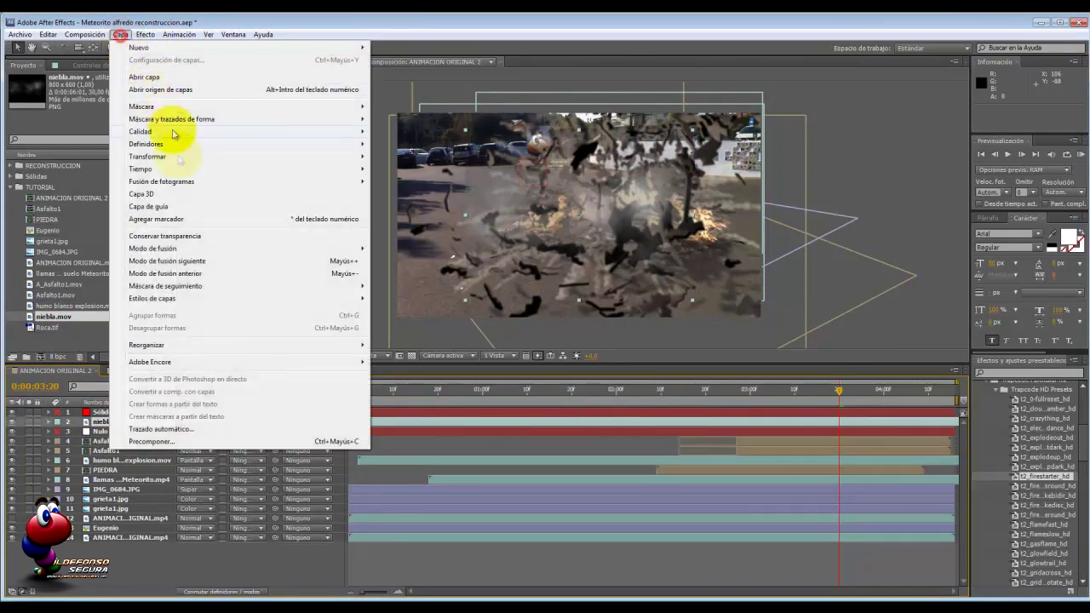
left_click(272, 159)
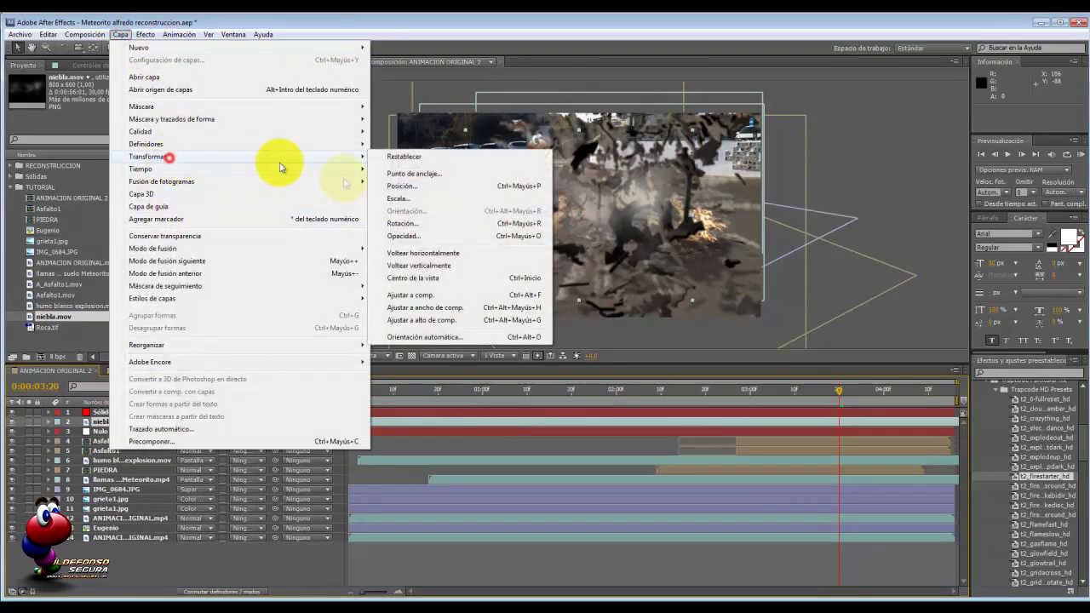
left_click(432, 296)
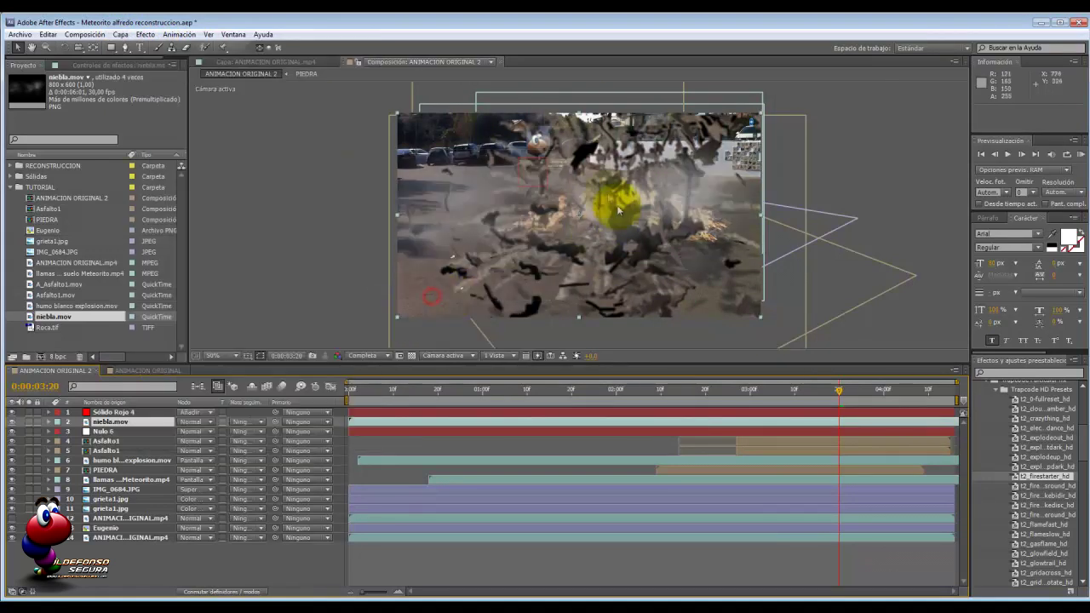
Draw a small elliptical mask on the niebla.mov layer at the impact point at 0:00:02:26
left_click(709, 390)
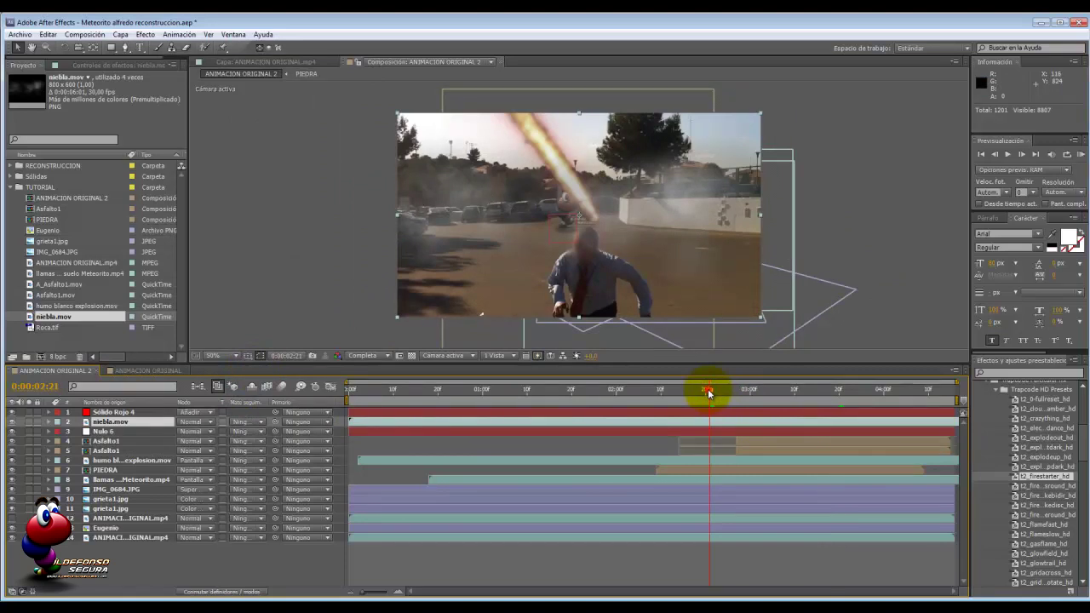
left_click_drag(728, 392, 732, 391)
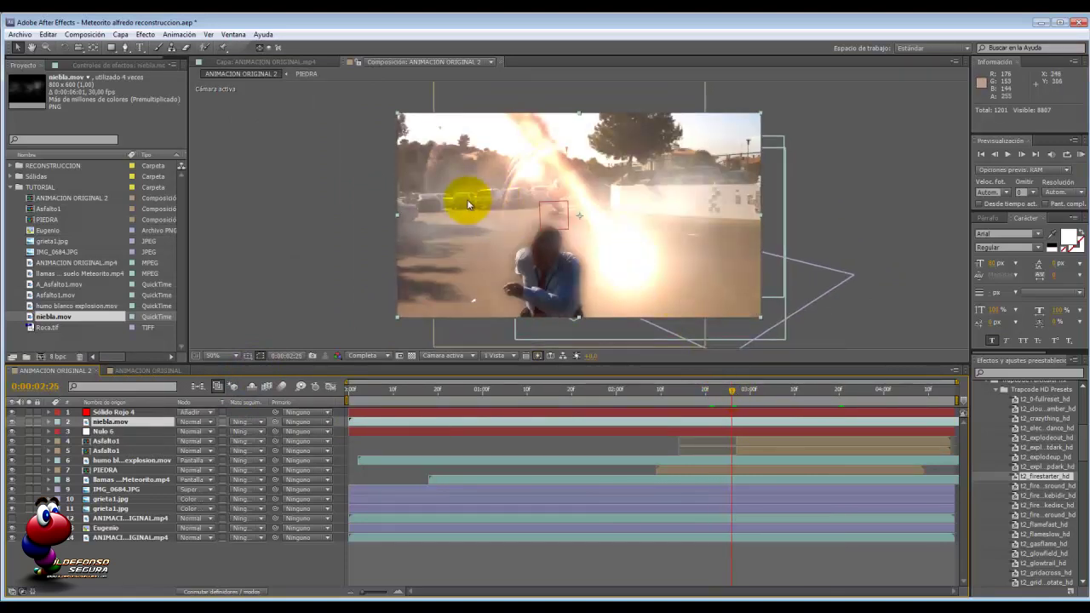
scroll(469, 202, "down", 2)
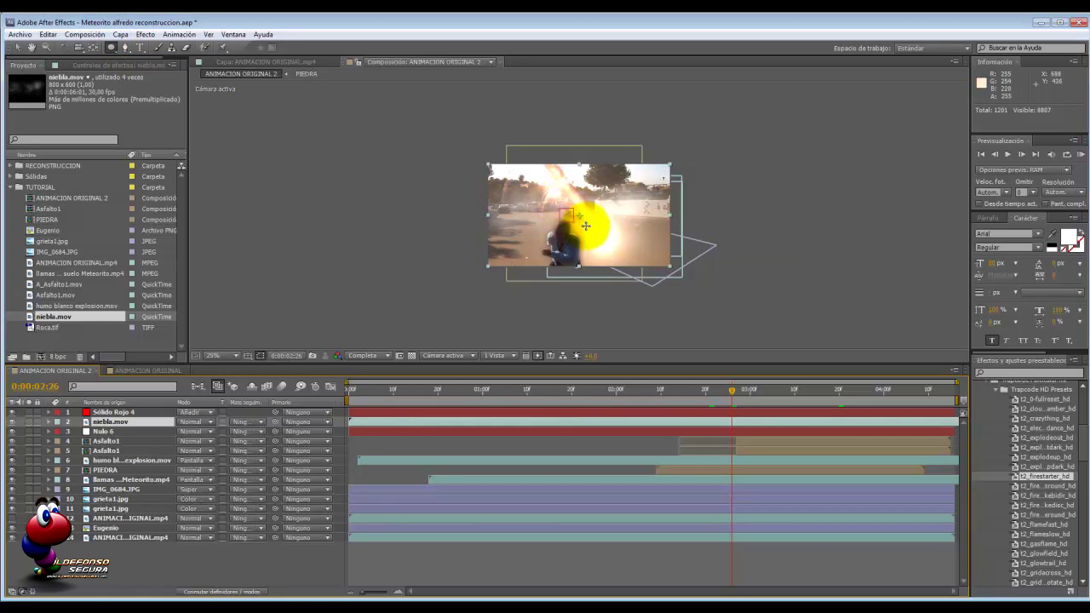
left_click(586, 226)
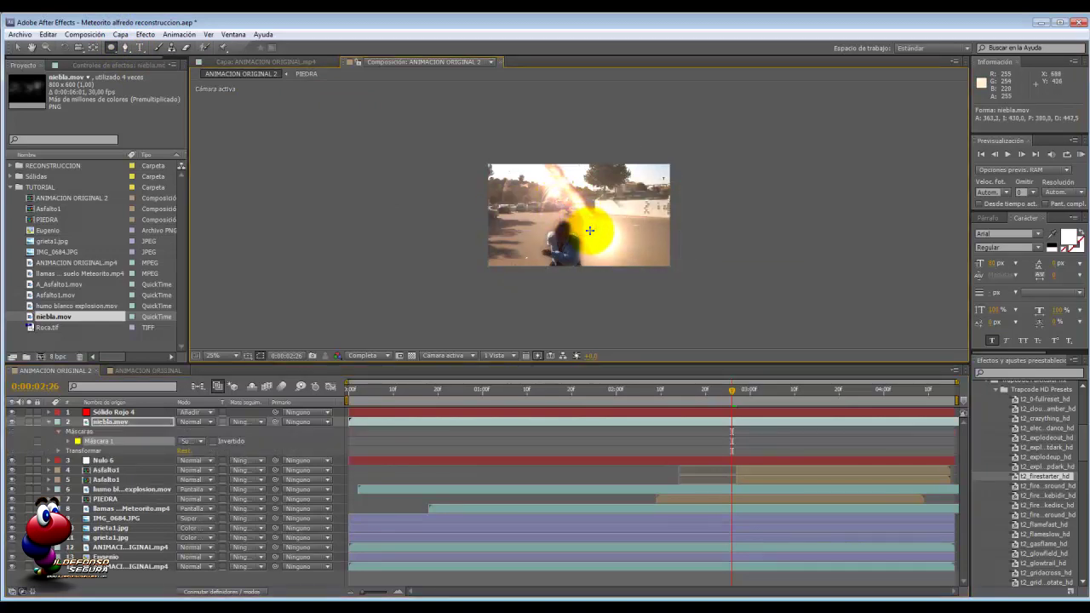
scroll(589, 229, "up", 5)
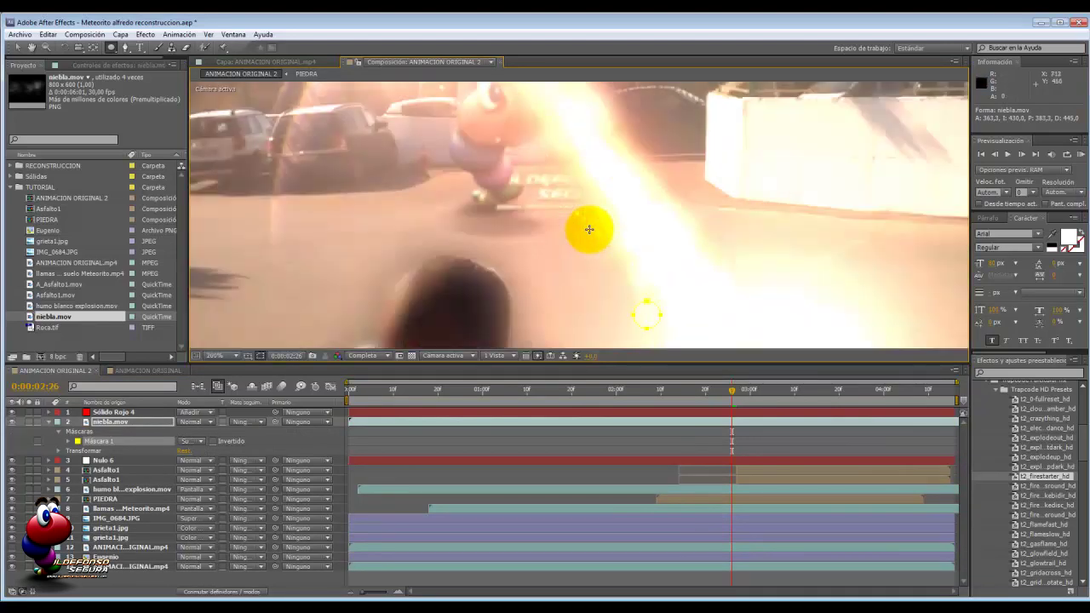
scroll(583, 226, "down", 1)
Shrink the niebla.mov mask to about 25% of its size and enable mask path keyframing at 0:00:02:26
left_click(17, 47)
left_click(618, 271)
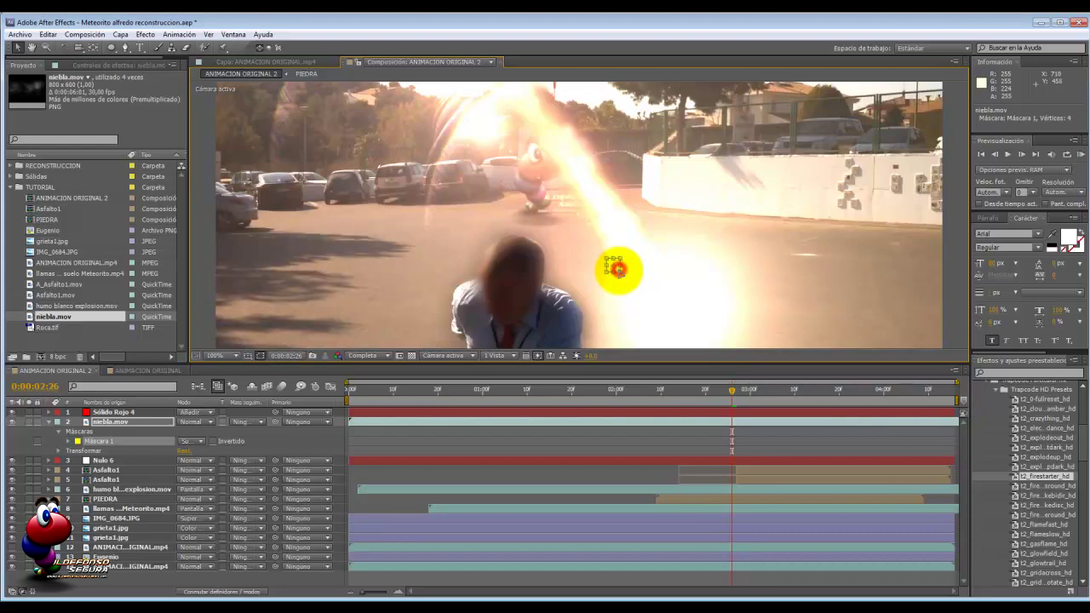
left_click_drag(619, 273, 613, 268)
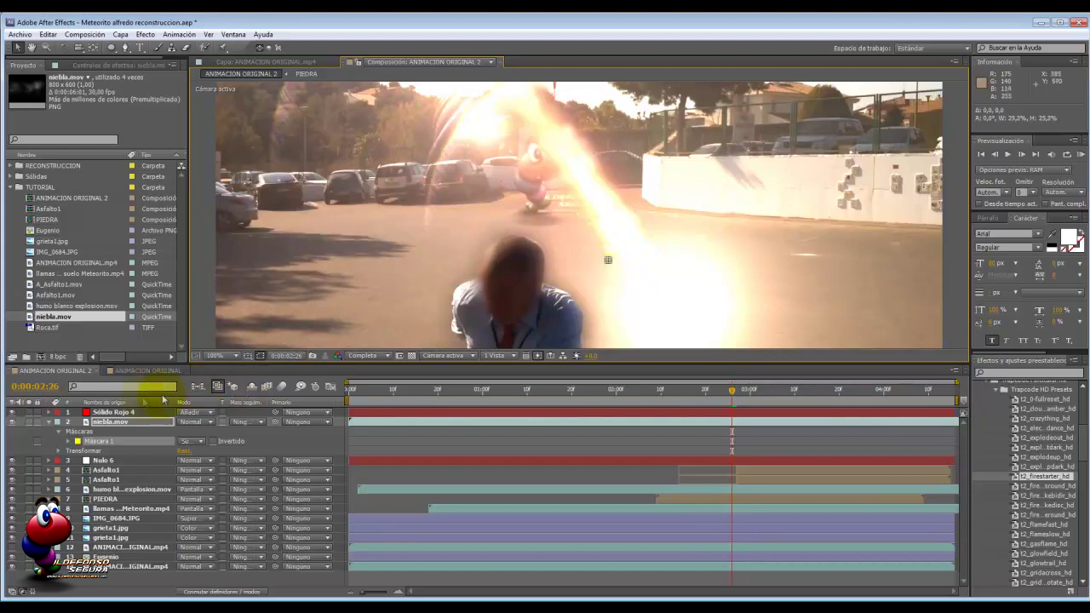
left_click(68, 442)
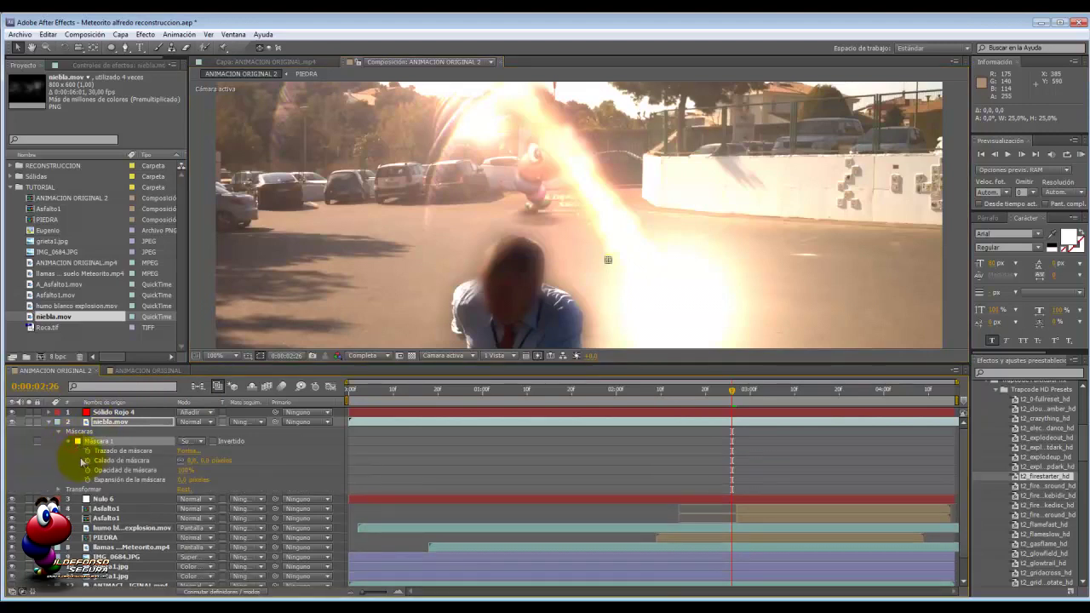
left_click(119, 450)
At 0:00:03:09, enlarge the niebla.mov mask into a wide ellipse extending beyond the whole frame
scroll(439, 273, "down", 2)
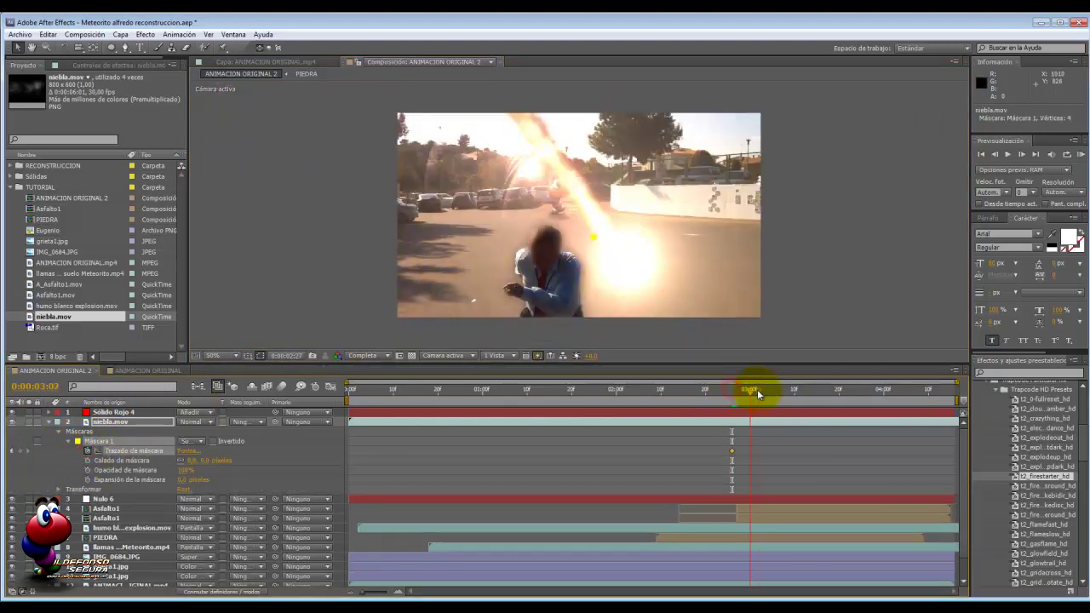
left_click_drag(781, 393, 786, 393)
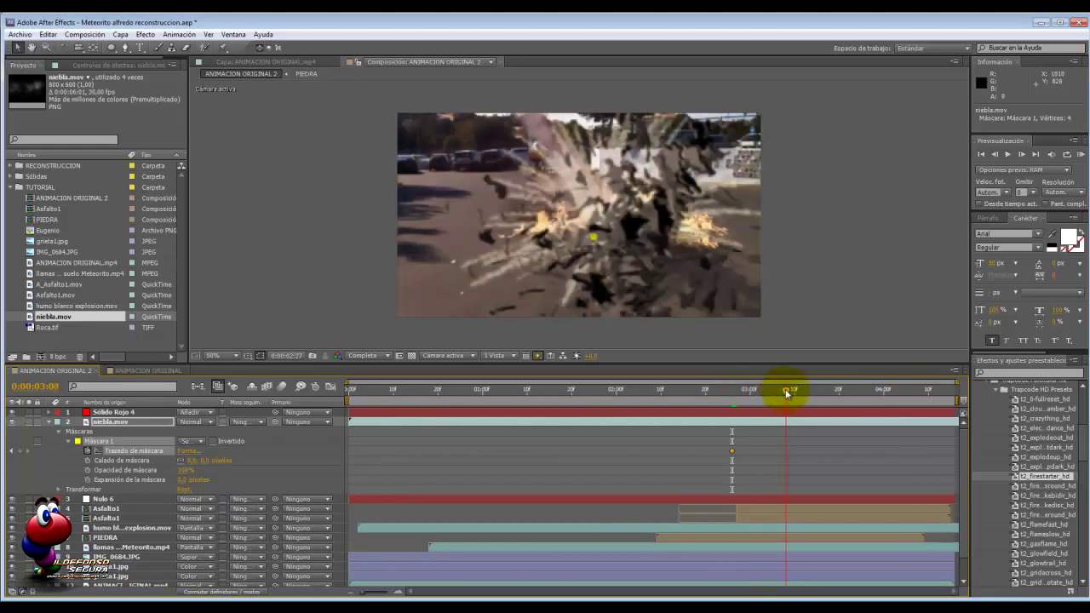
scroll(617, 260, "up", 2)
left_click(609, 260)
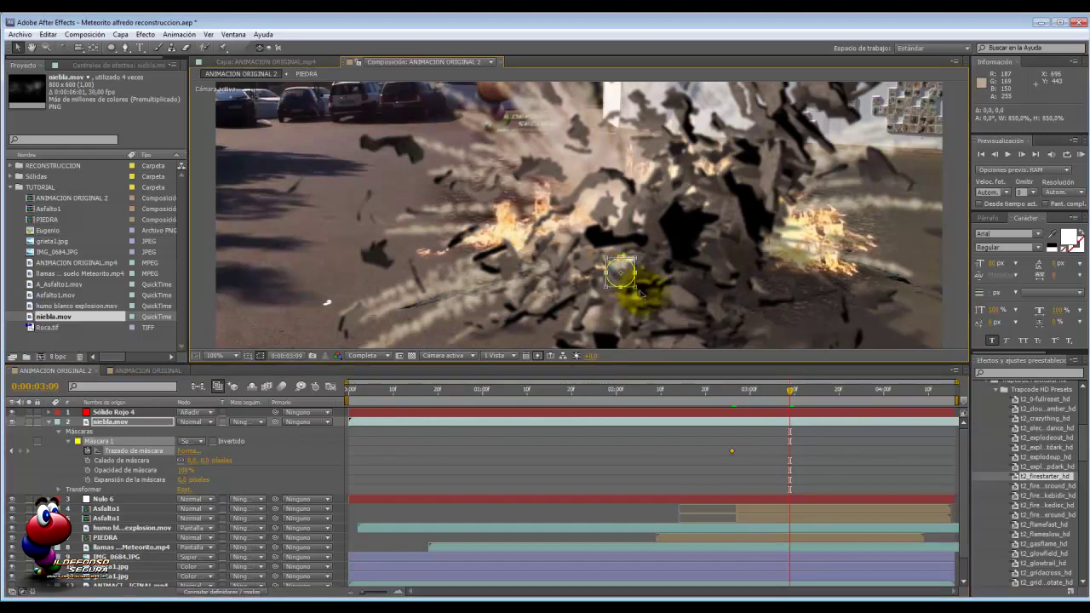
scroll(630, 281, "down", 4)
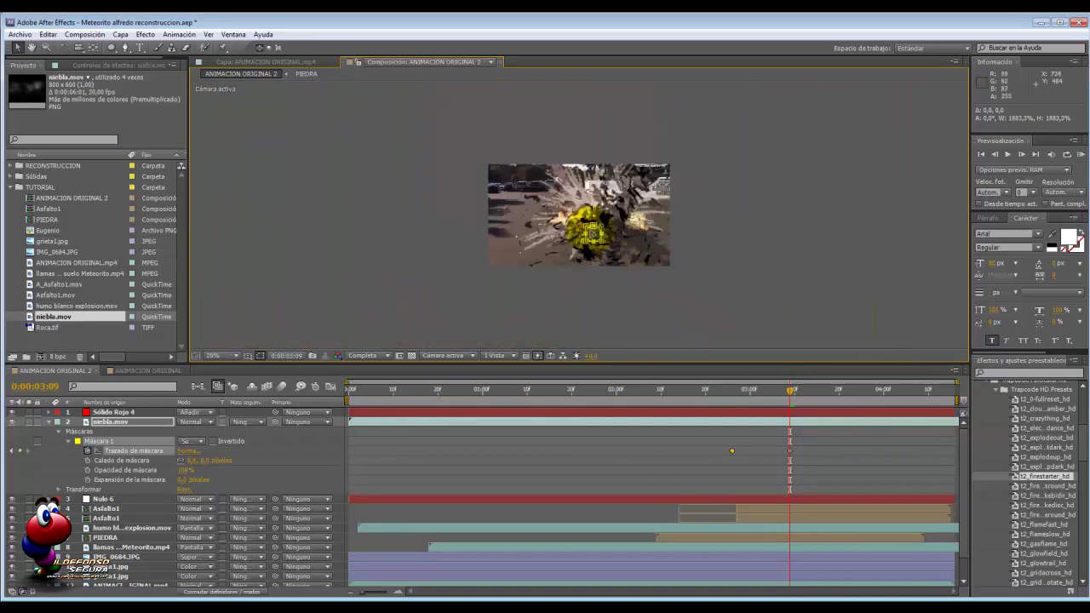
left_click_drag(592, 234, 464, 150)
left_click_drag(601, 241, 693, 292)
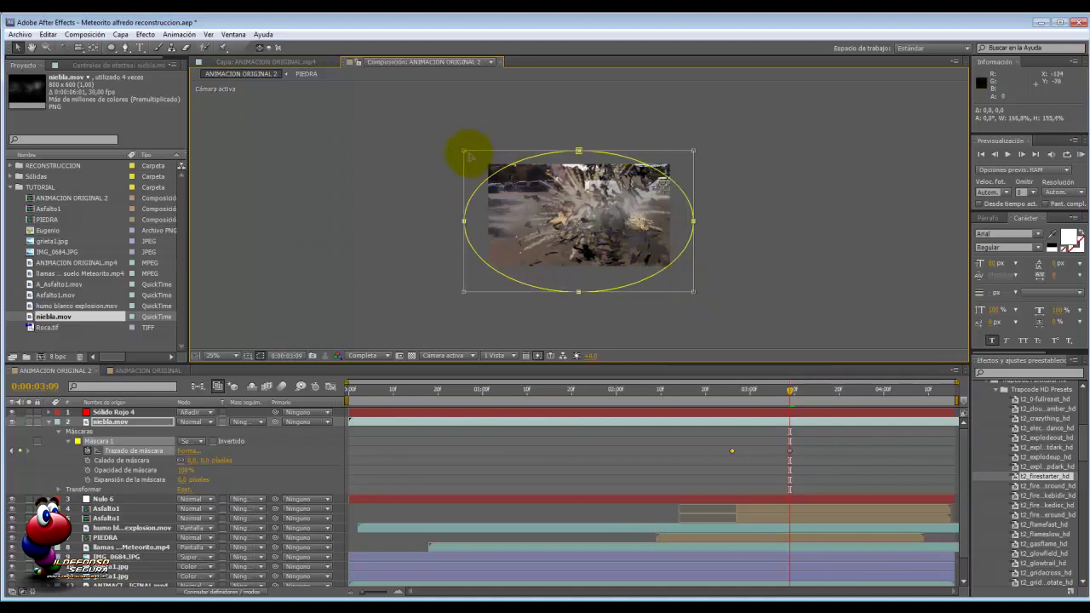
left_click_drag(464, 151, 444, 138)
left_click_drag(694, 292, 706, 300)
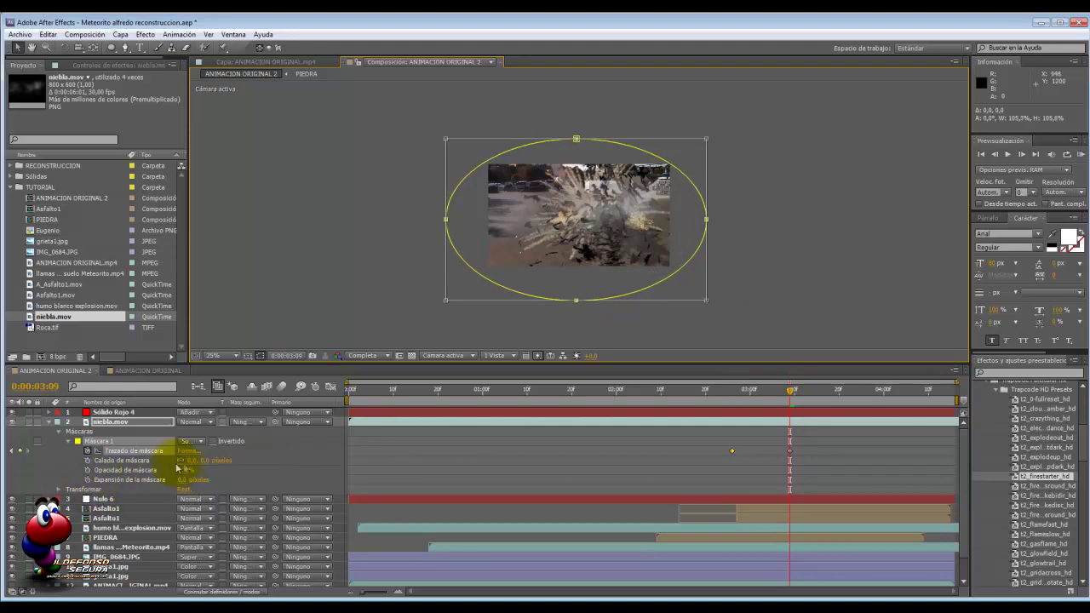
Set the niebla.mov mask feather to 50 pixels and check the expanding fog up to 0:00:03:08
left_click(208, 461)
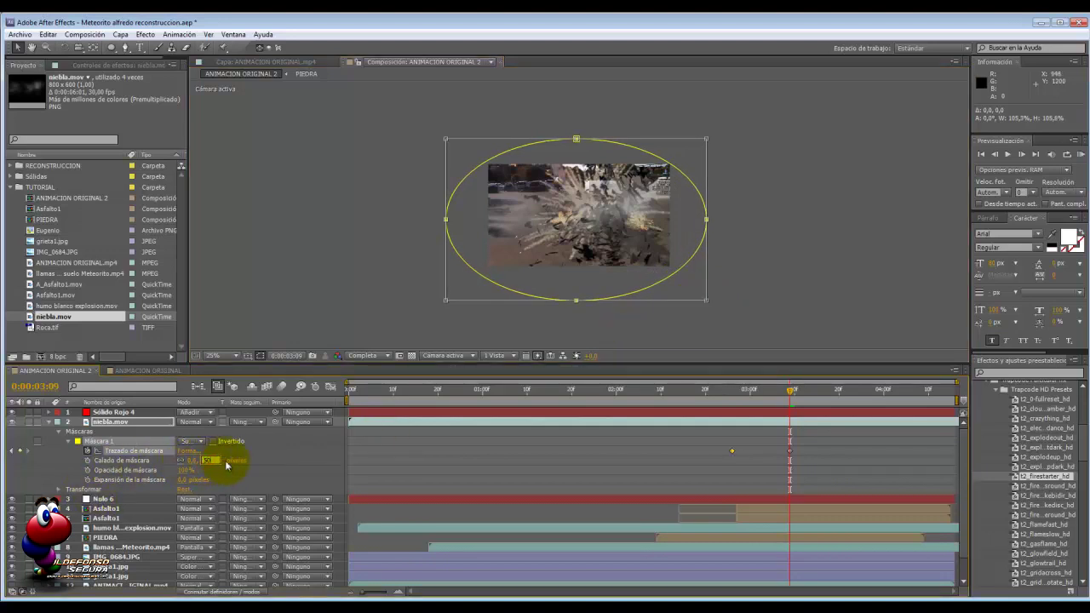
key("Return")
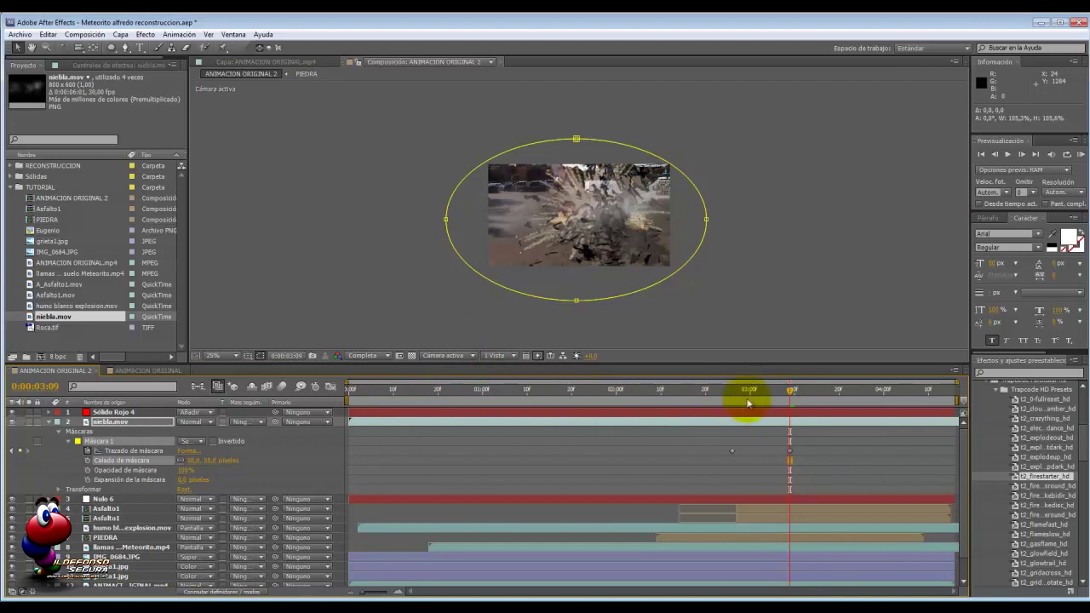
mouse_move(778, 396)
left_mouse_down()
mouse_move(731, 397)
mouse_move(785, 392)
left_mouse_up()
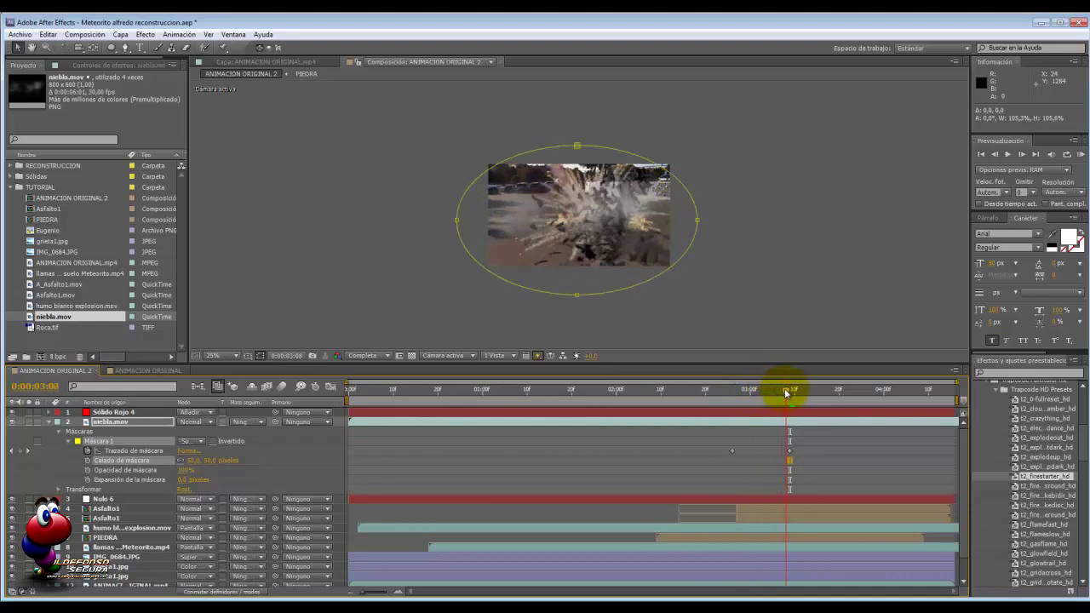
key("period")
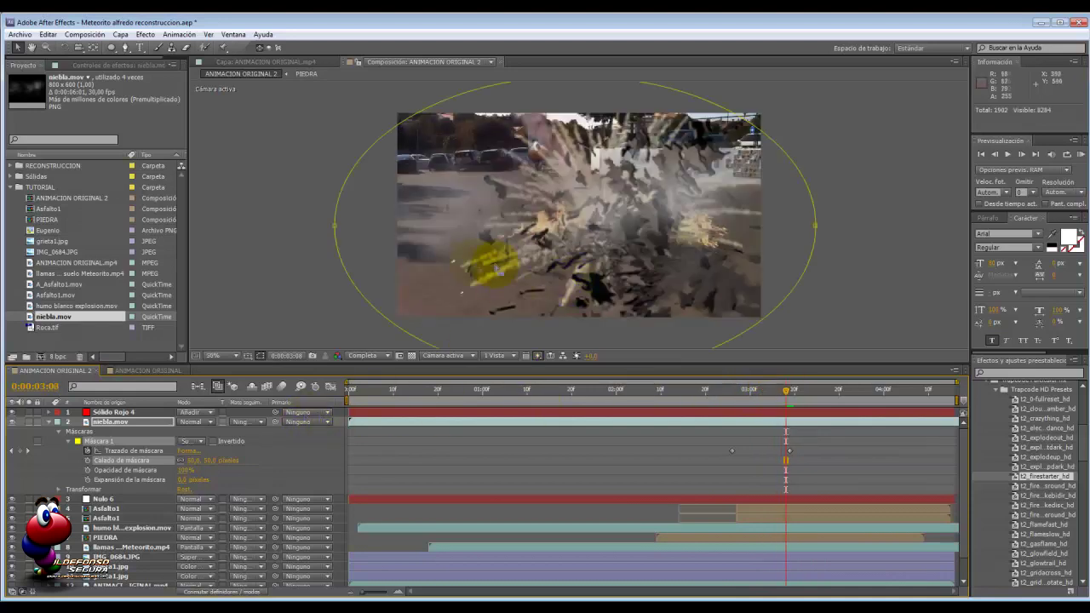
Duplicate the masked niebla.mov layer and move the copy down about 324 pixels over the lower part of the frame
left_click(97, 422)
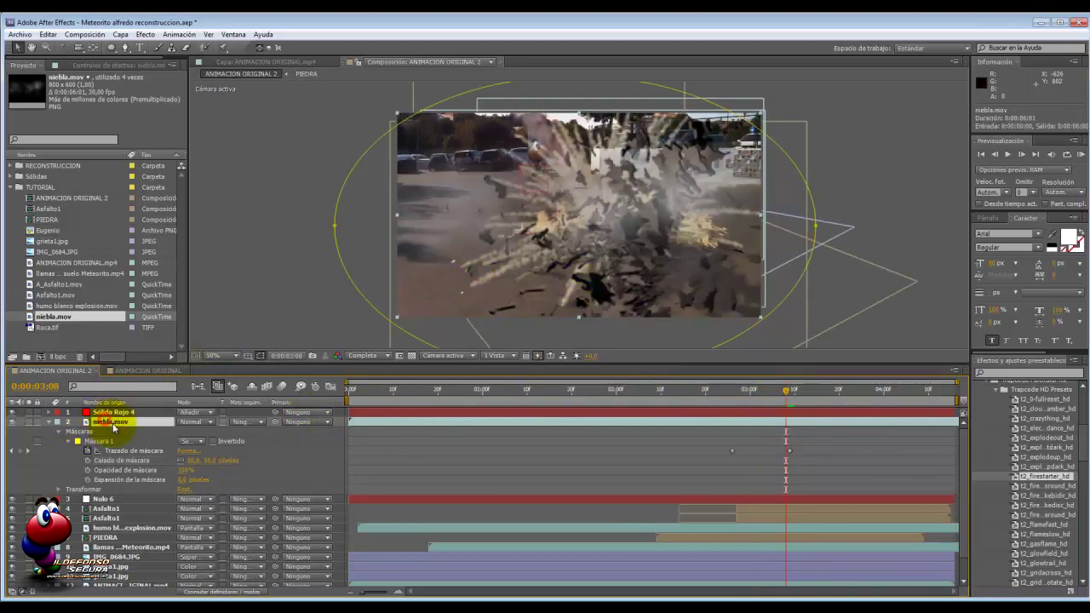
key("ctrl+d")
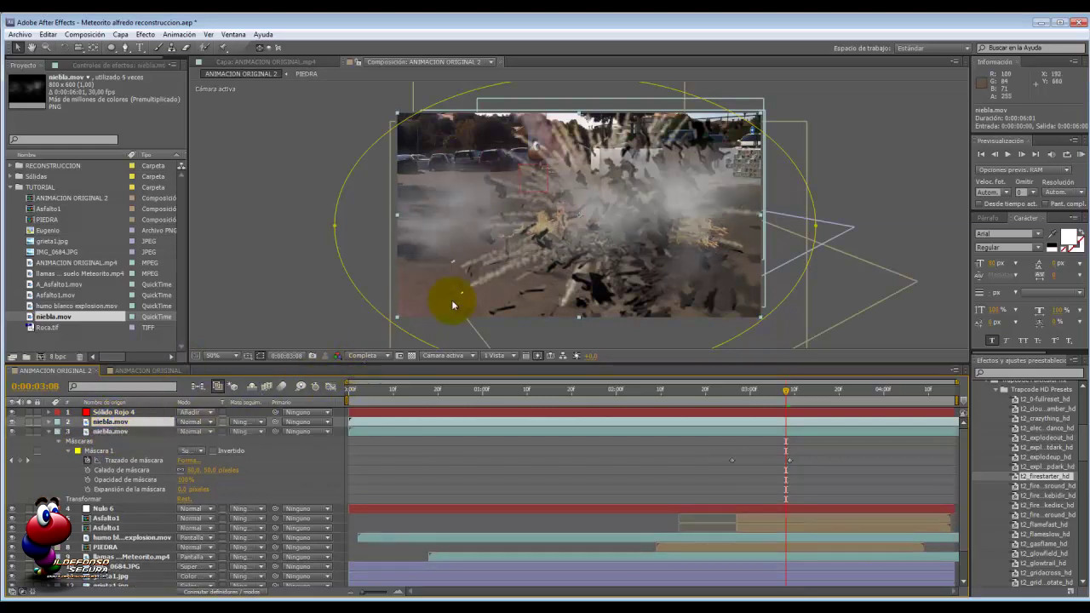
key("comma")
left_click(20, 47)
left_click_drag(534, 245, 536, 286)
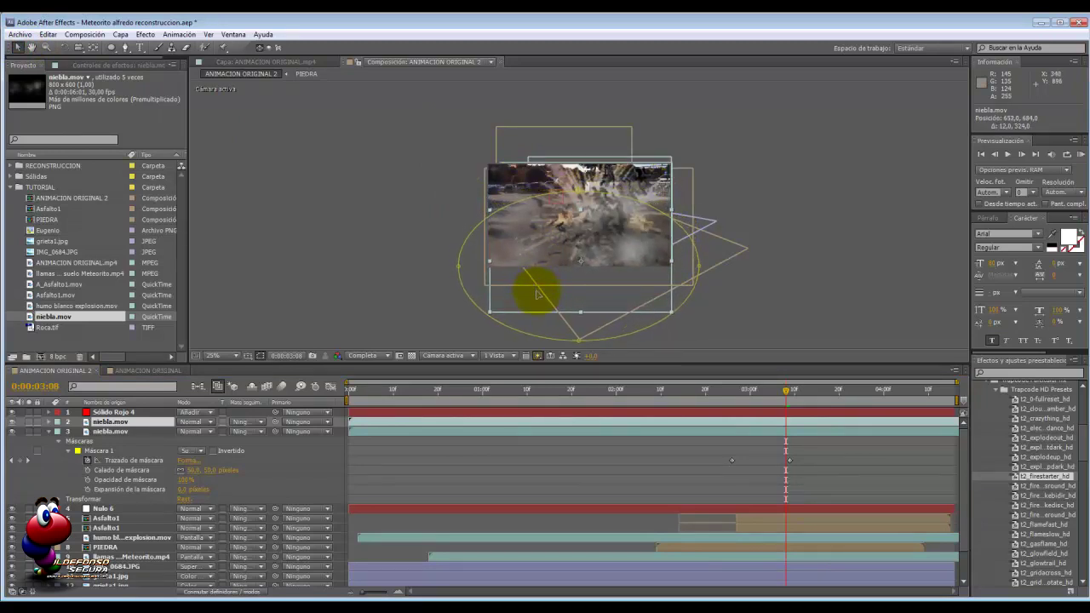
Check how both fog layers spread between 0:00:02:24 and 0:00:03:10
left_click(700, 389)
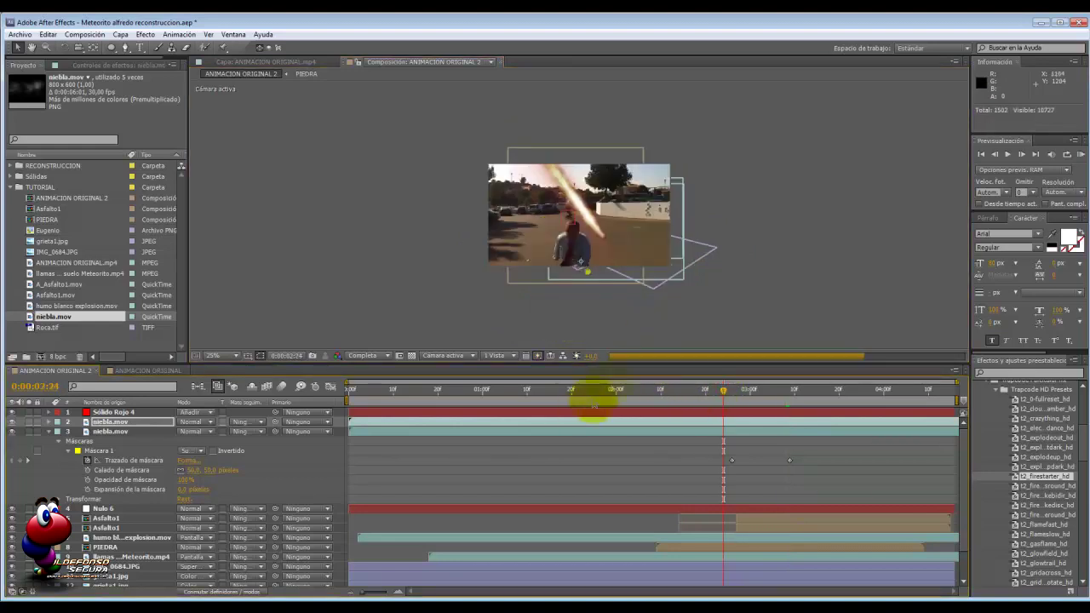
left_click_drag(725, 392, 794, 389)
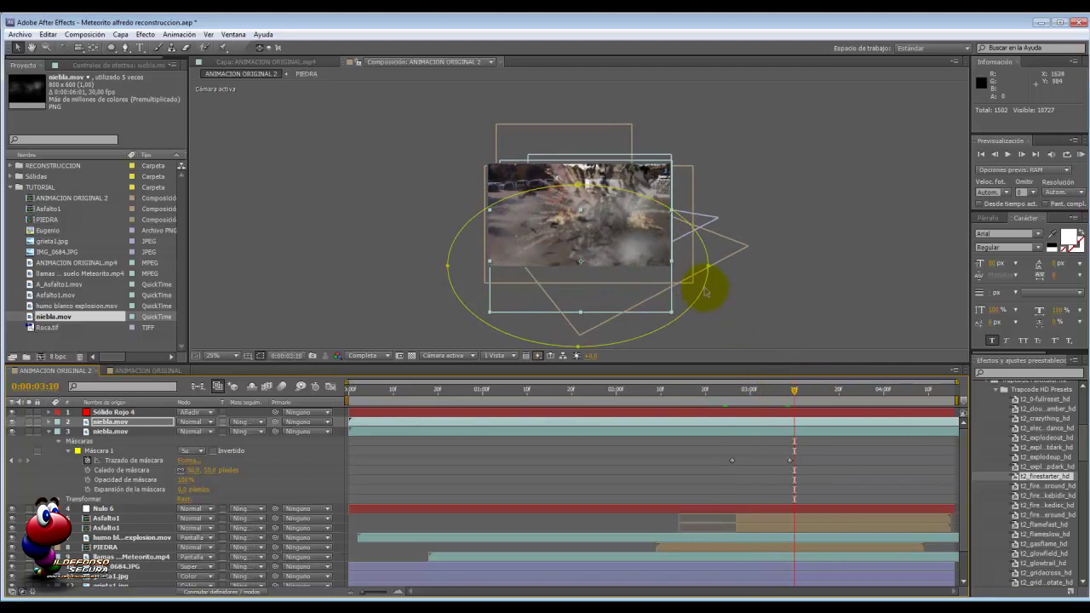
key("period")
left_click(566, 476)
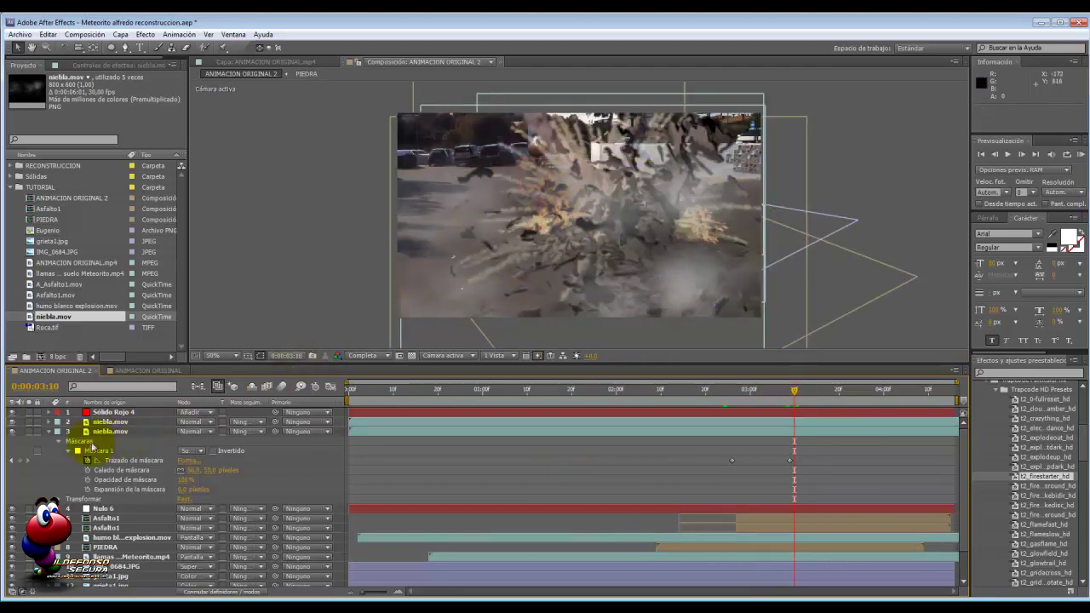
Duplicate the original full-frame niebla.mov layer once more to thicken the fog
left_click(98, 421)
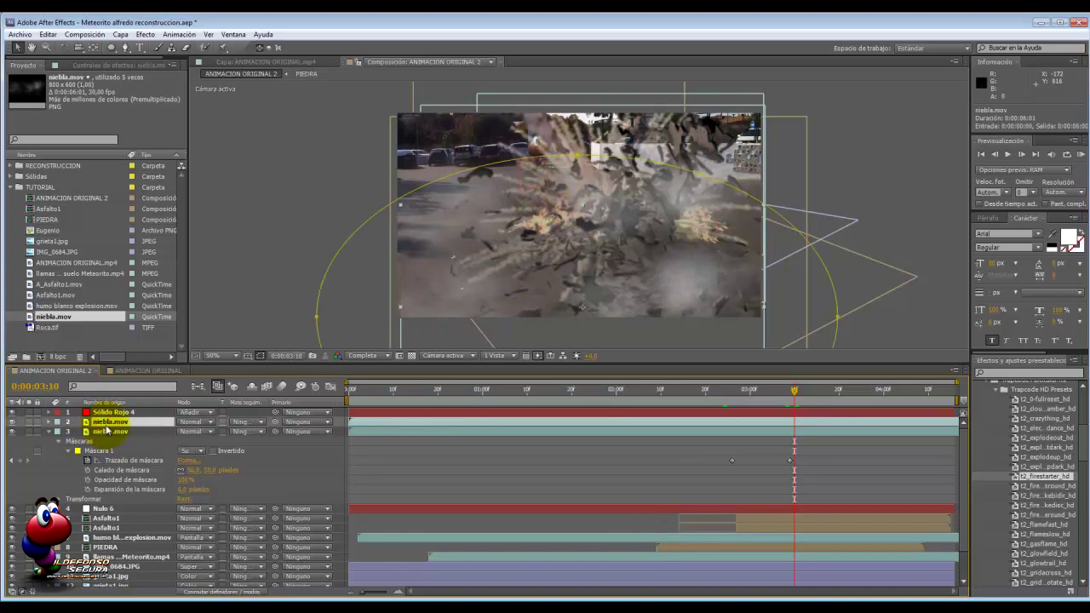
left_click(109, 432)
key("ctrl+d")
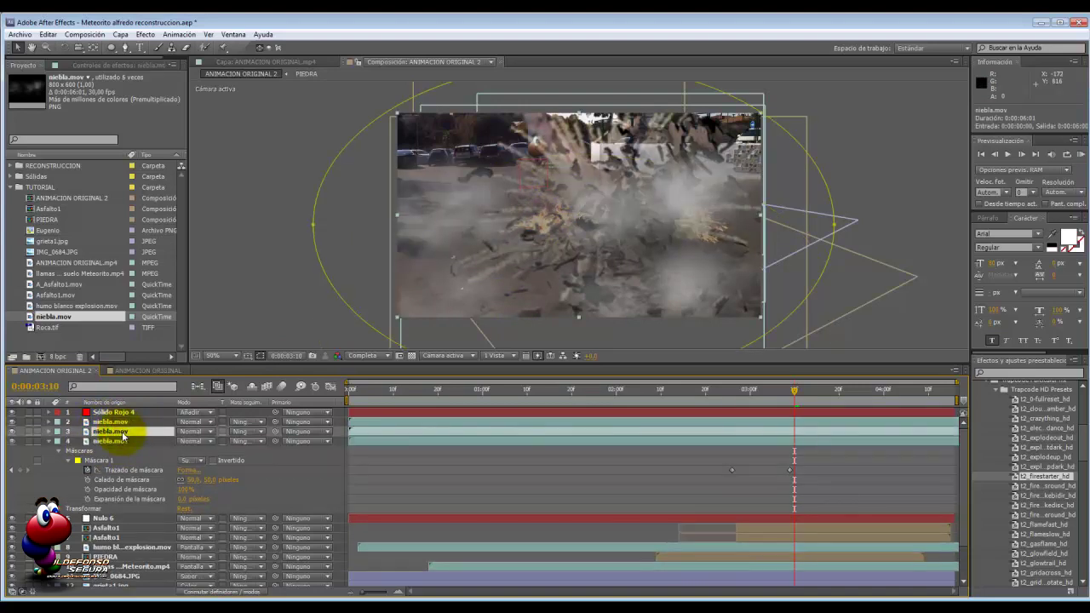
Move the masked niebla.mov layer directly below the PIEDRA layer in the stacking order and check the fog behind the debris
left_click_drag(118, 443, 106, 554)
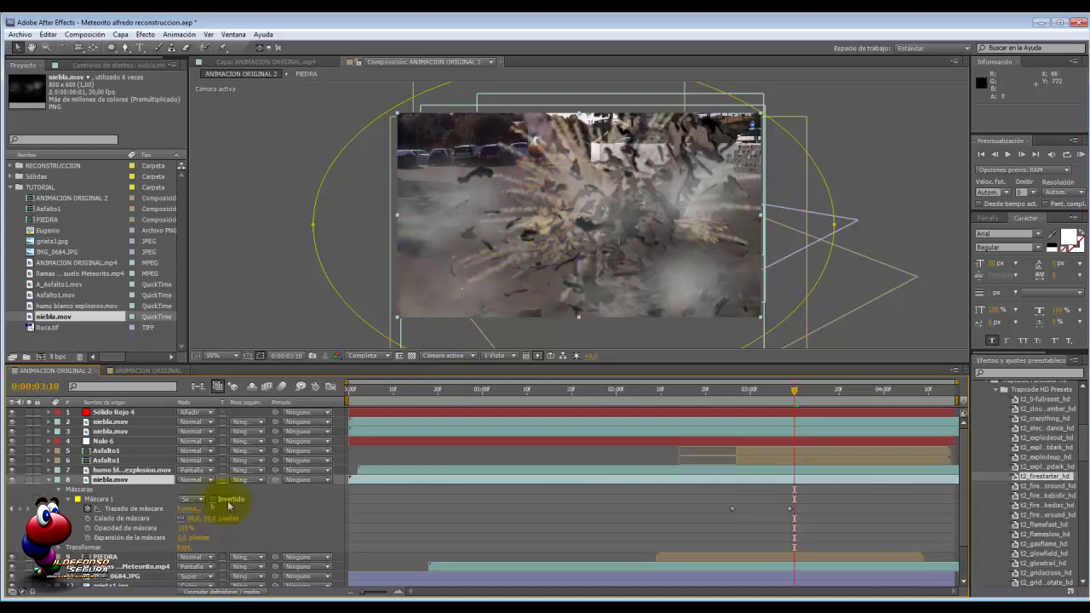
left_click_drag(107, 481, 107, 560)
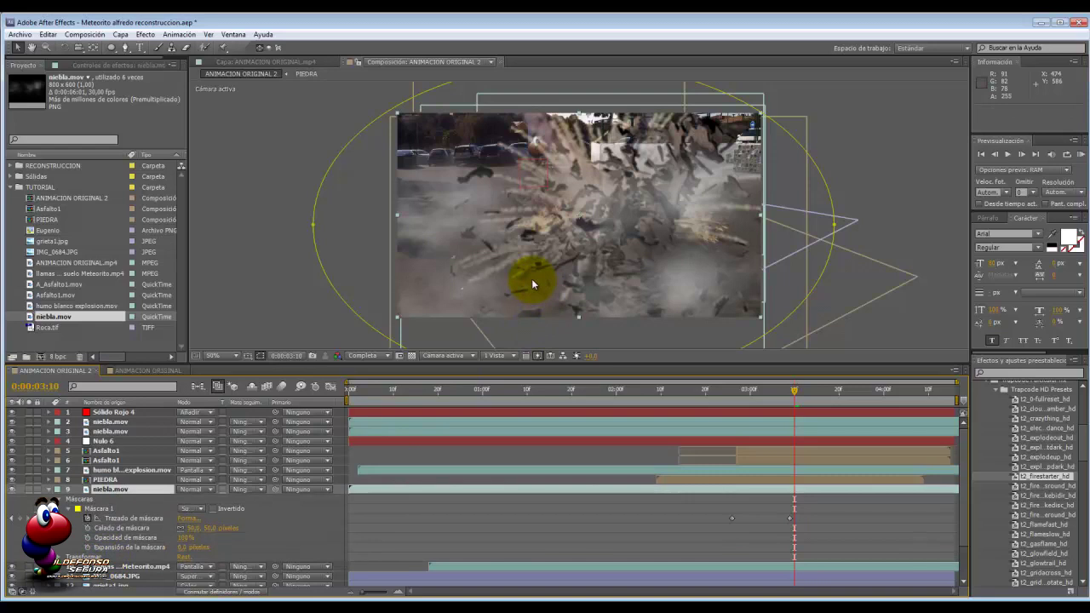
scroll(531, 279, "down", 2)
left_click(737, 298)
scroll(706, 292, "up", 2)
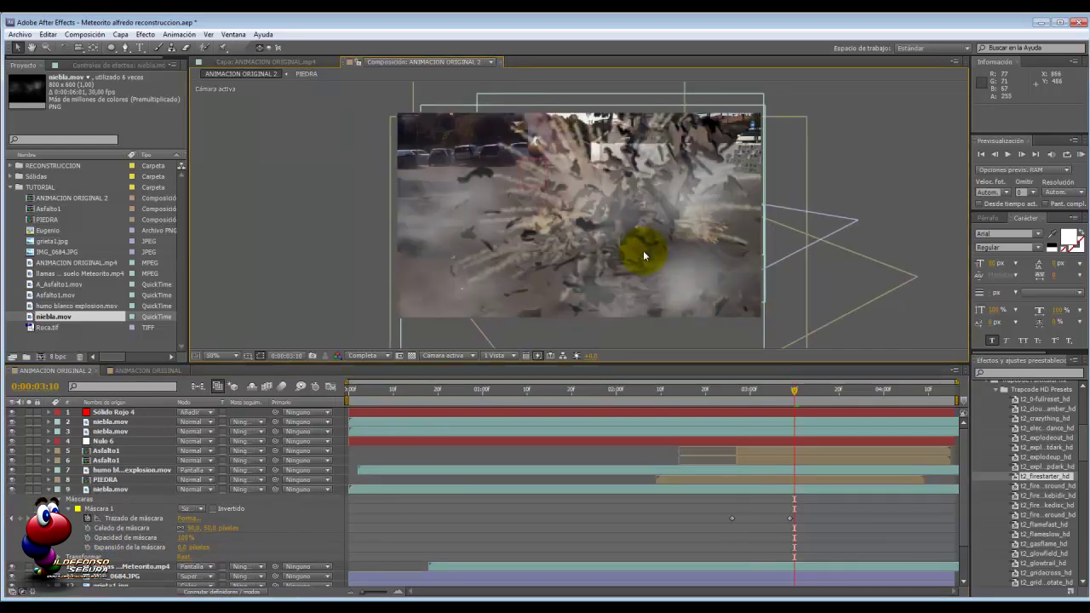
left_click_drag(791, 392, 747, 392)
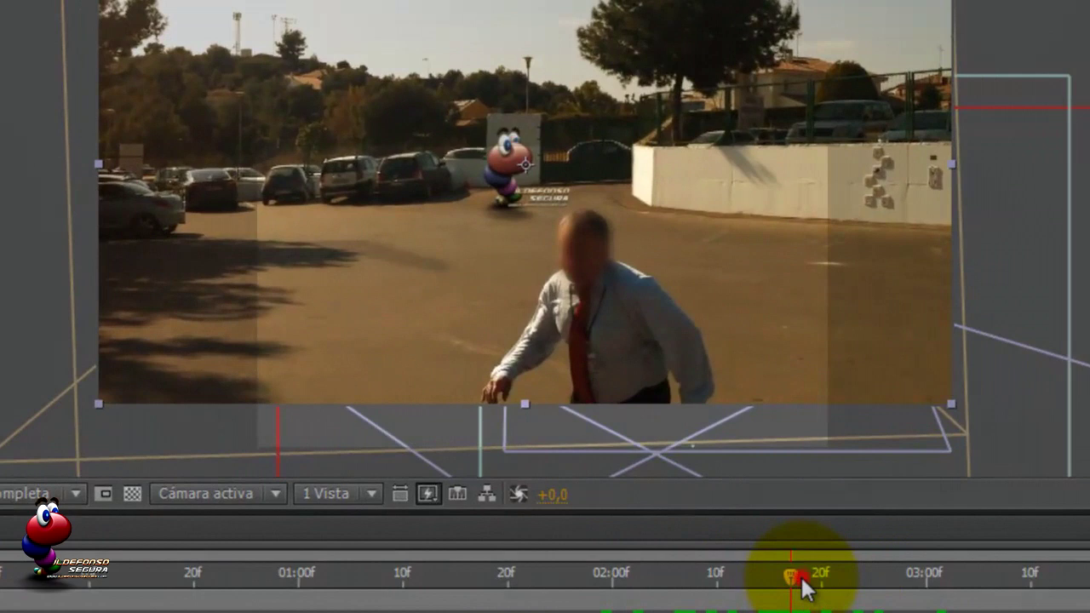
Examine the meteorite's fall and impact in the ANIMACION ORIGINAL composition up to 0:00:03:07, and play the preview from the start
left_click(800, 576)
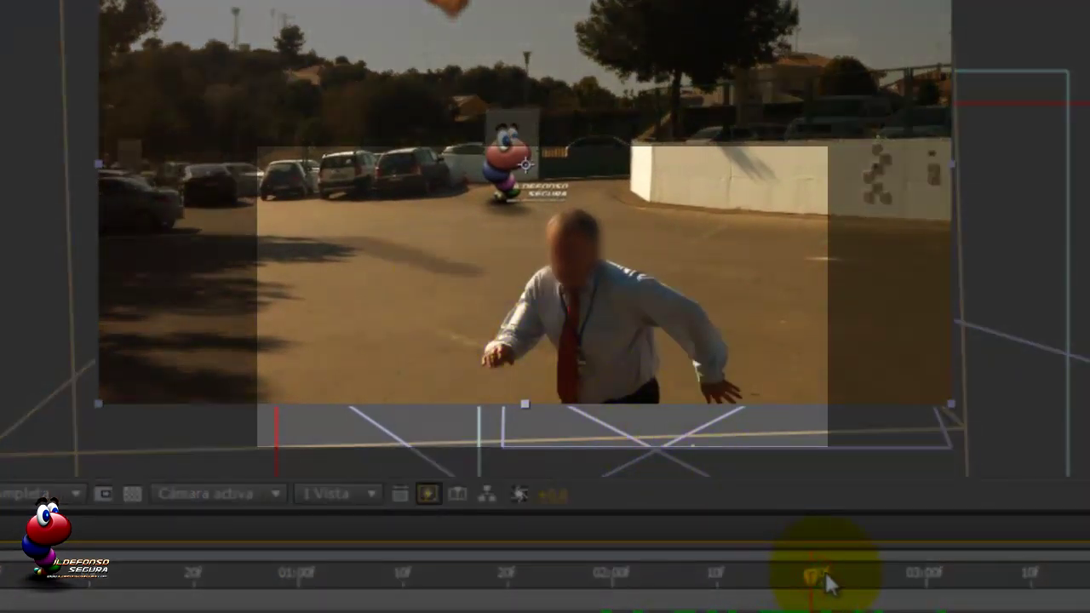
left_click(822, 577)
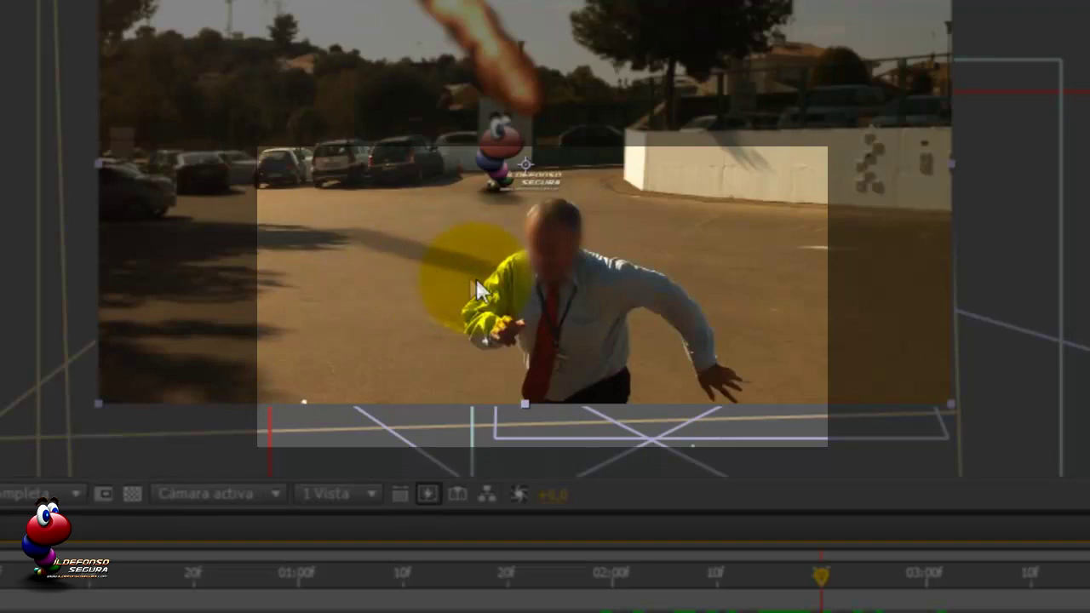
left_click(830, 582)
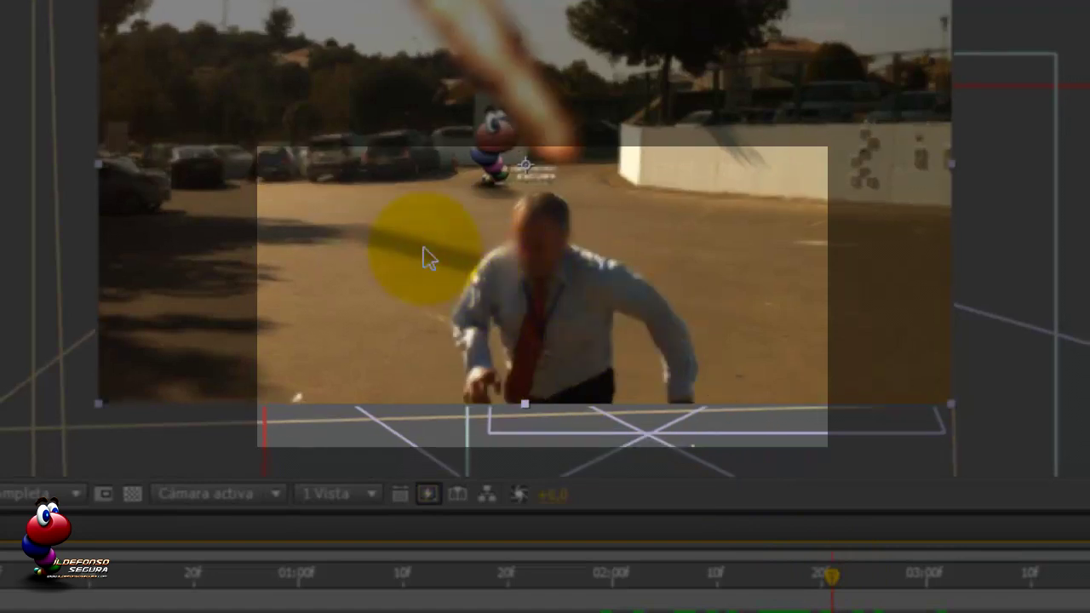
left_click(854, 582)
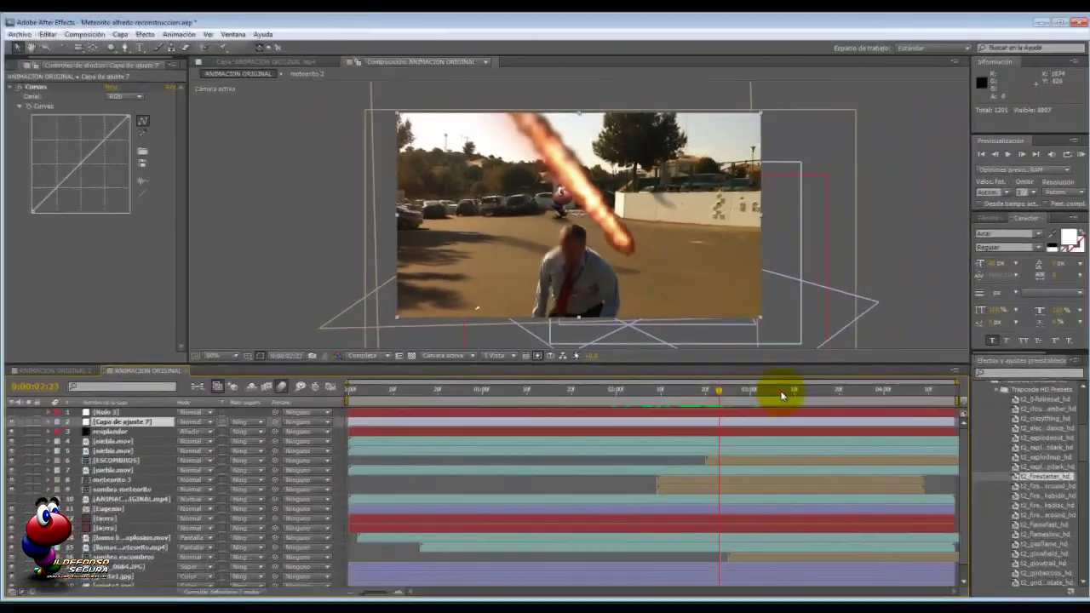
left_click(1001, 583)
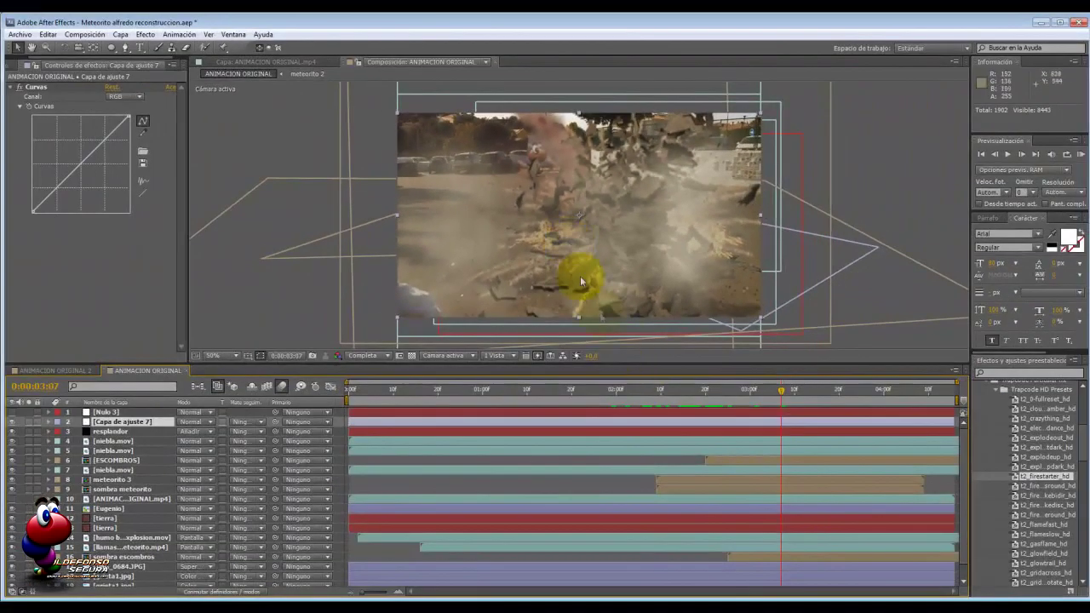
left_click(1008, 154)
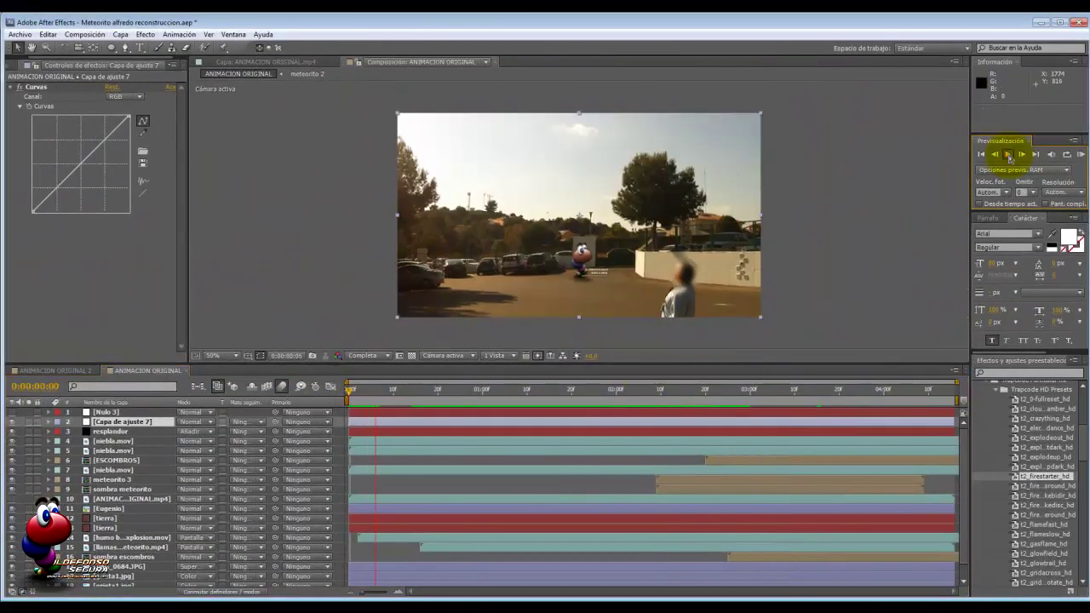